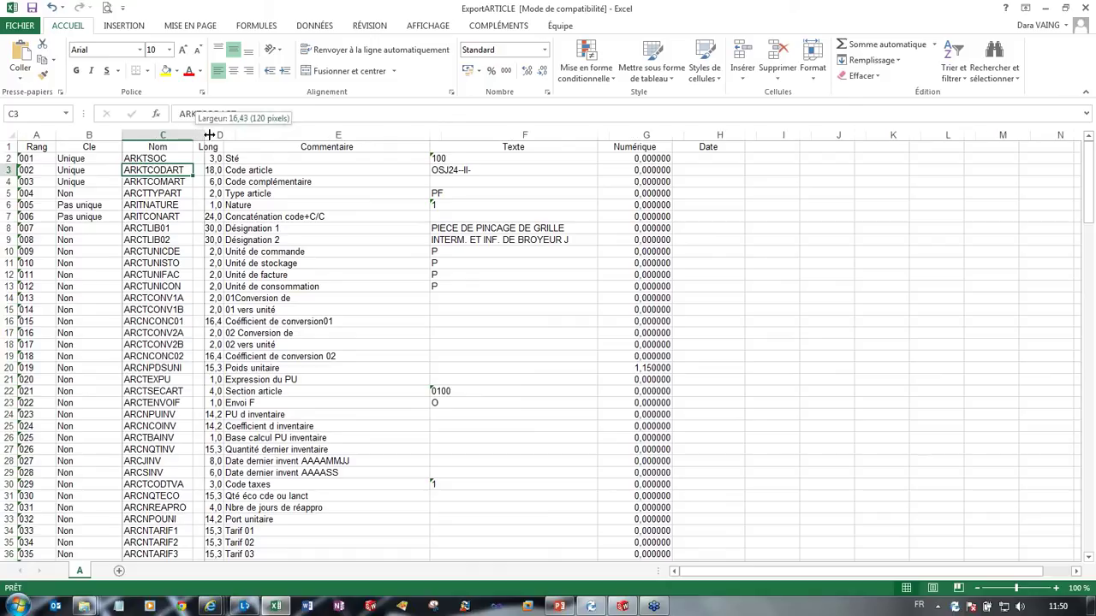
Step: Widen column C so the ExportARTICLE field names appear in full
left_click(178, 228)
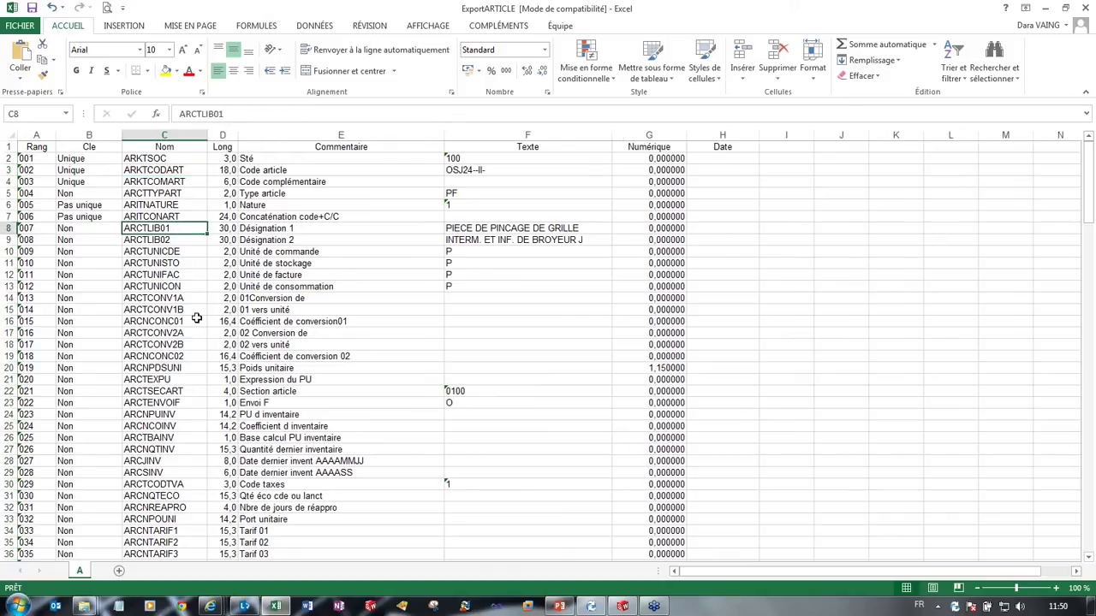
scroll(196, 321, "down", 1)
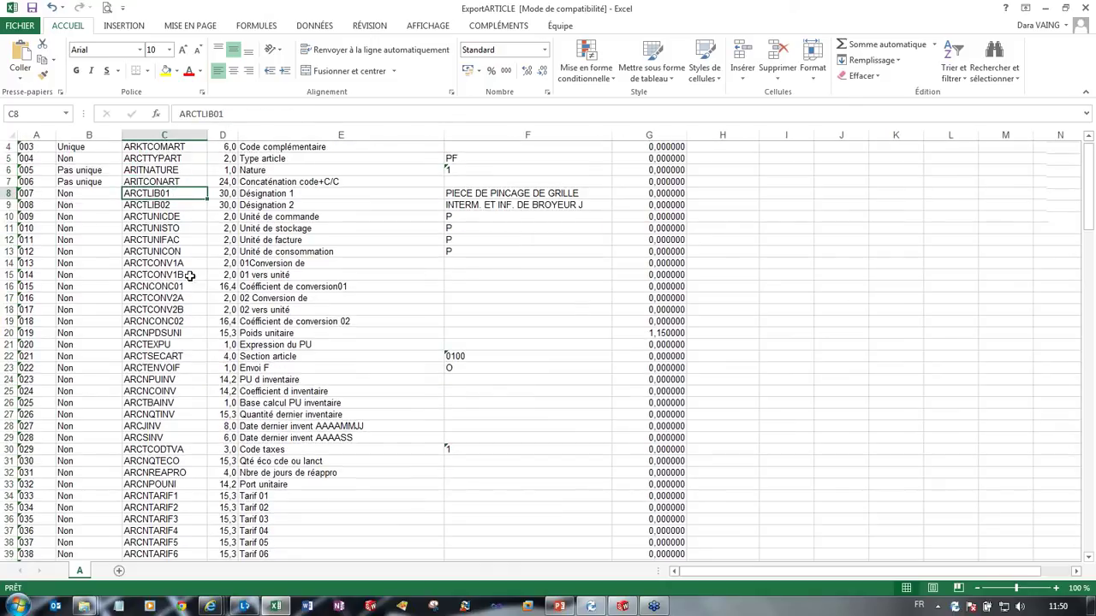
scroll(190, 275, "up", 1)
scroll(190, 276, "down", 3)
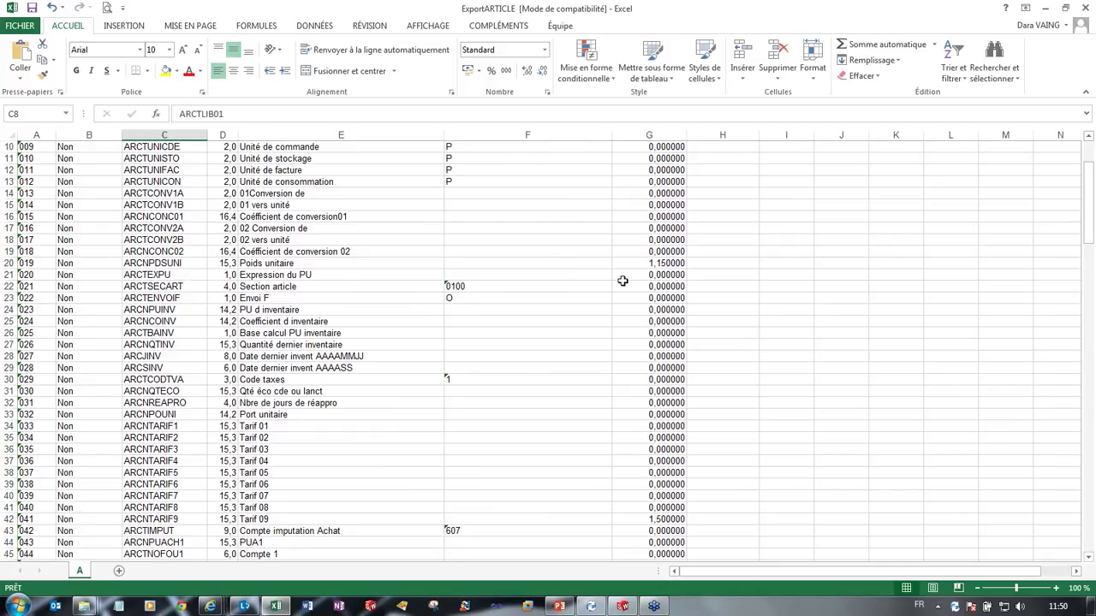
scroll(177, 248, "up", 3)
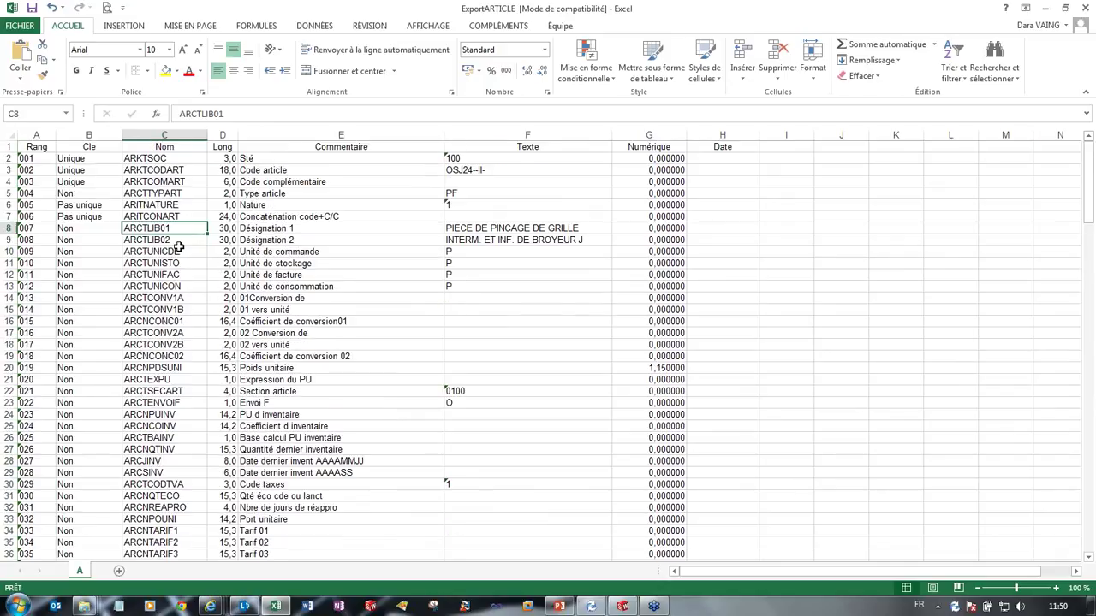
Step: Point out the article code field and its 18-character length, then minimize Excel
left_click(162, 171)
left_click(223, 171)
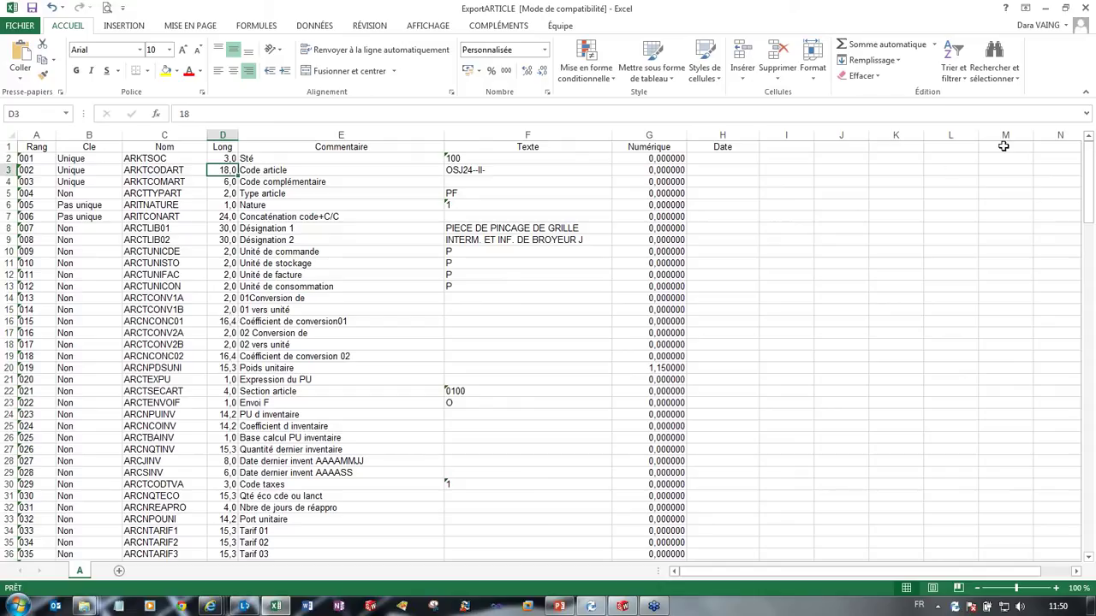
left_click(1046, 7)
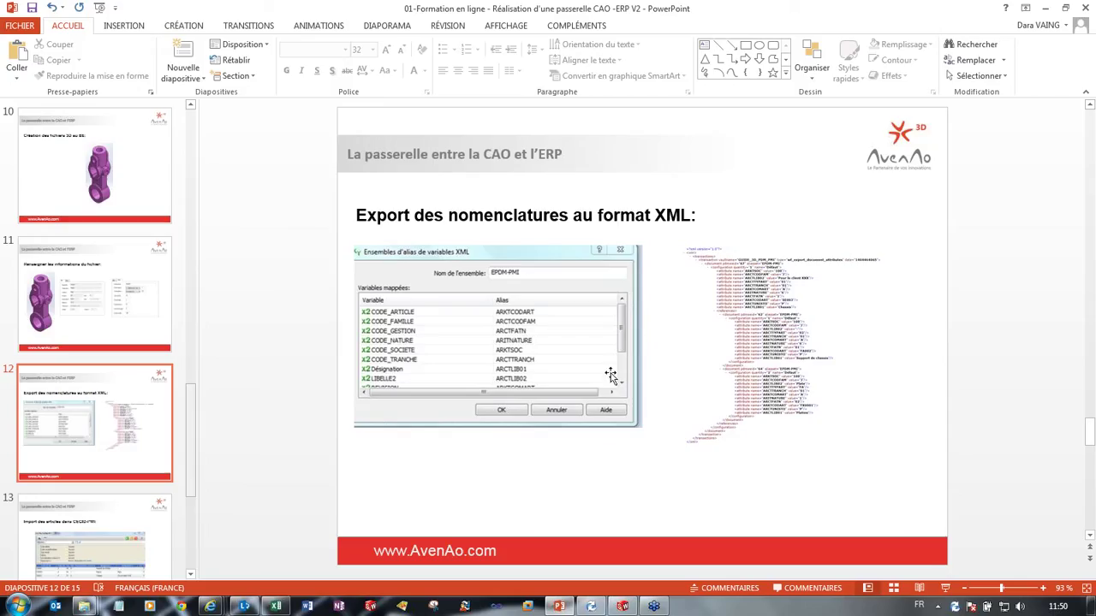
Step: Present slide 12 on XML export and slide 13 on CEGID-PMI article import, then exit the show
left_click(945, 588)
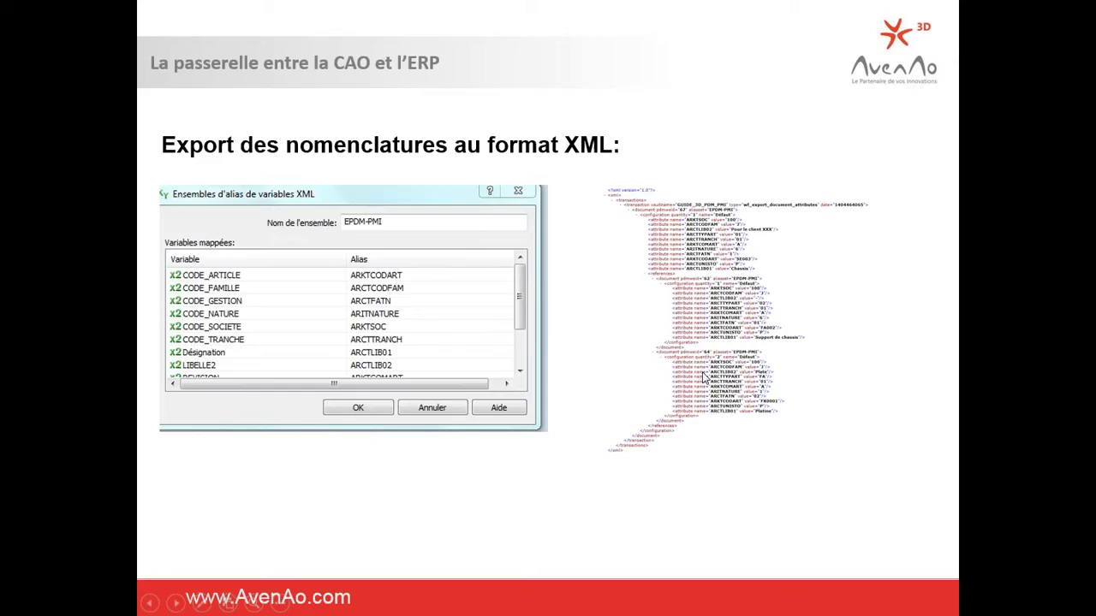
left_click(675, 351)
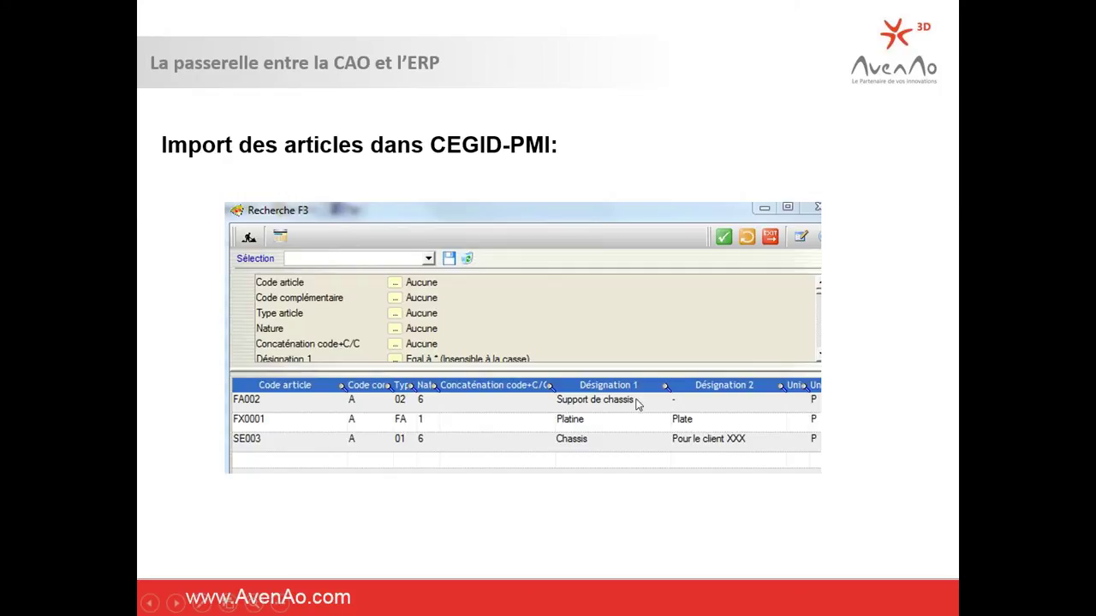
key("Escape")
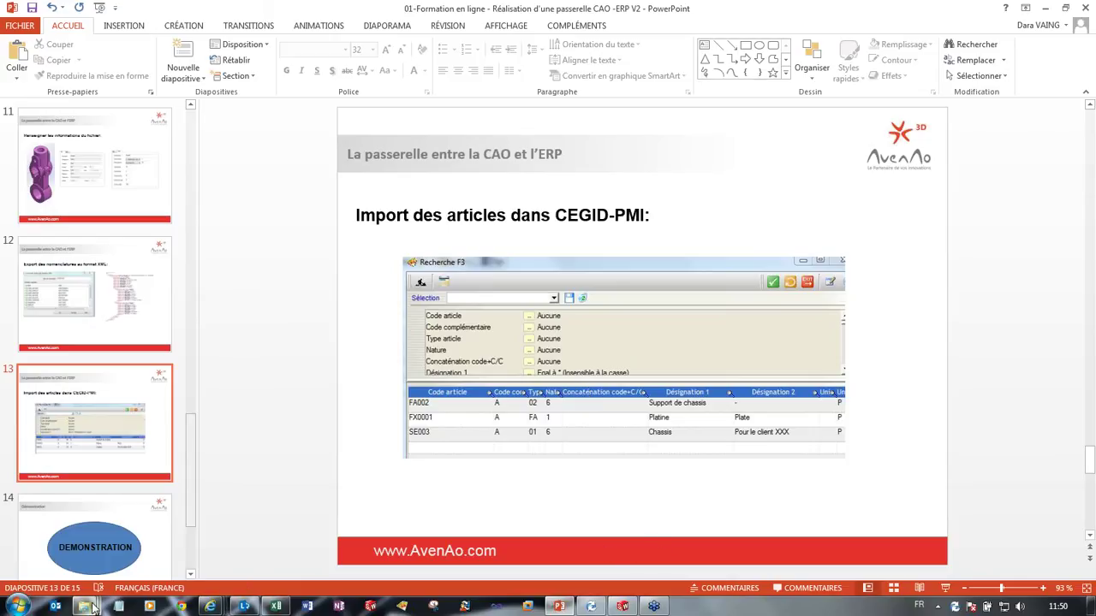
Step: From 02-SPECIFIQUES, open CHASSIS, widen the Nom column and launch Chassis_0909 in SolidWorks
mouse_move(87, 608)
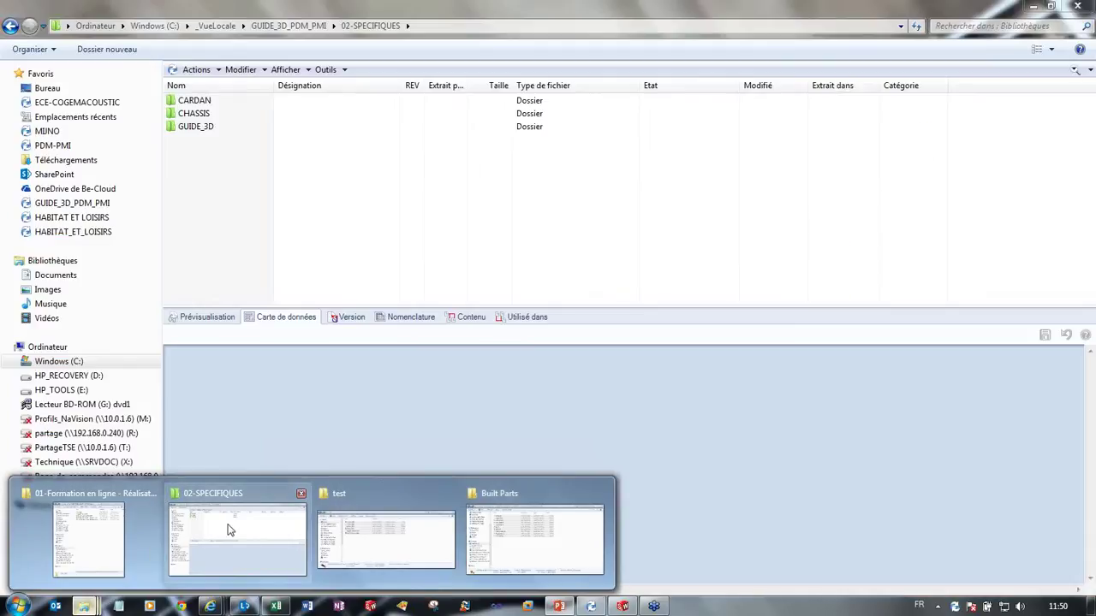
left_click(228, 526)
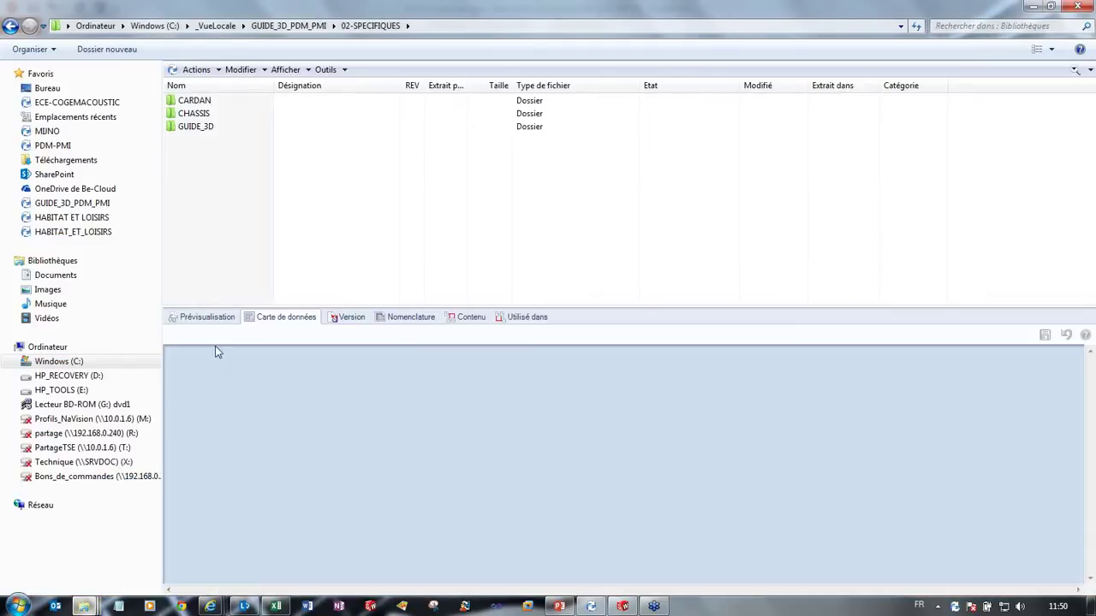
double_click(216, 114)
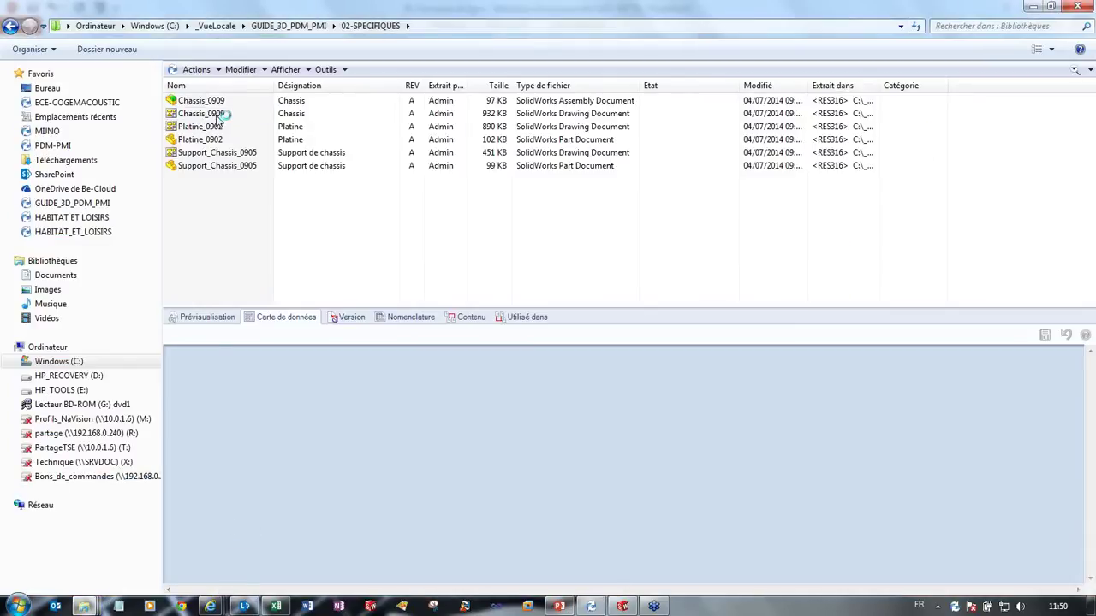
left_click_drag(274, 86, 292, 86)
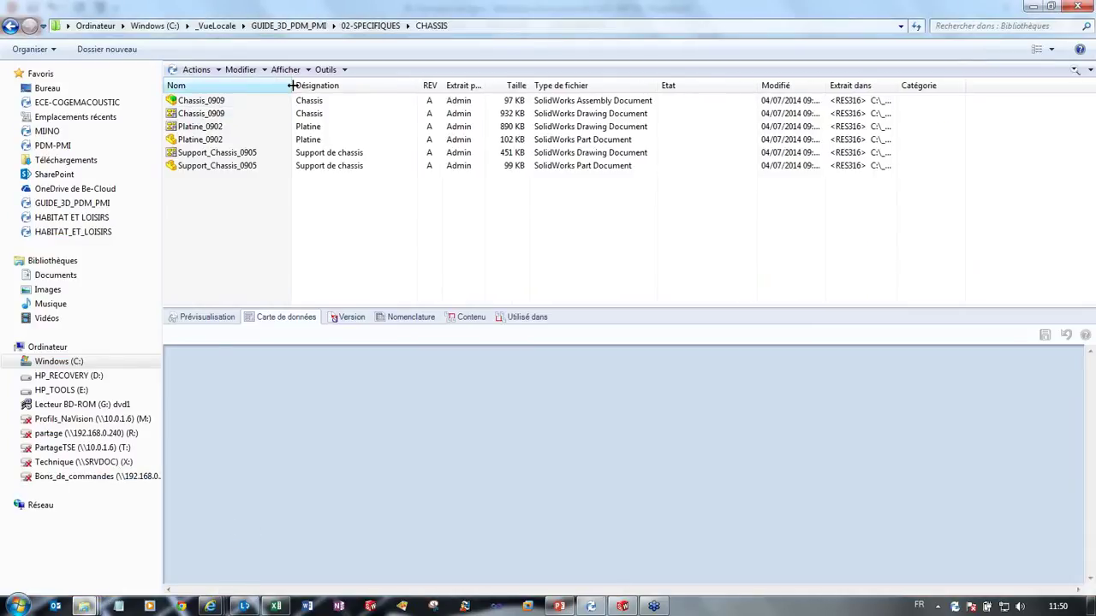
double_click(197, 101)
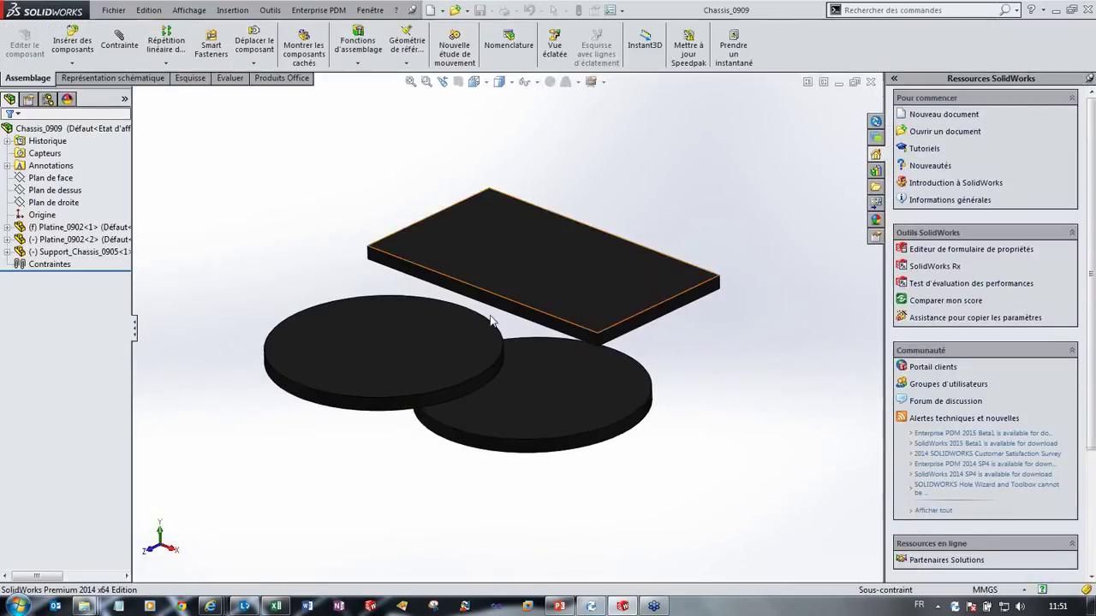
Step: Rotate and zoom the assembly to identify the Support_Chassis_0905 plate and two Platine_0902 discs
left_click_drag(493, 321, 567, 320)
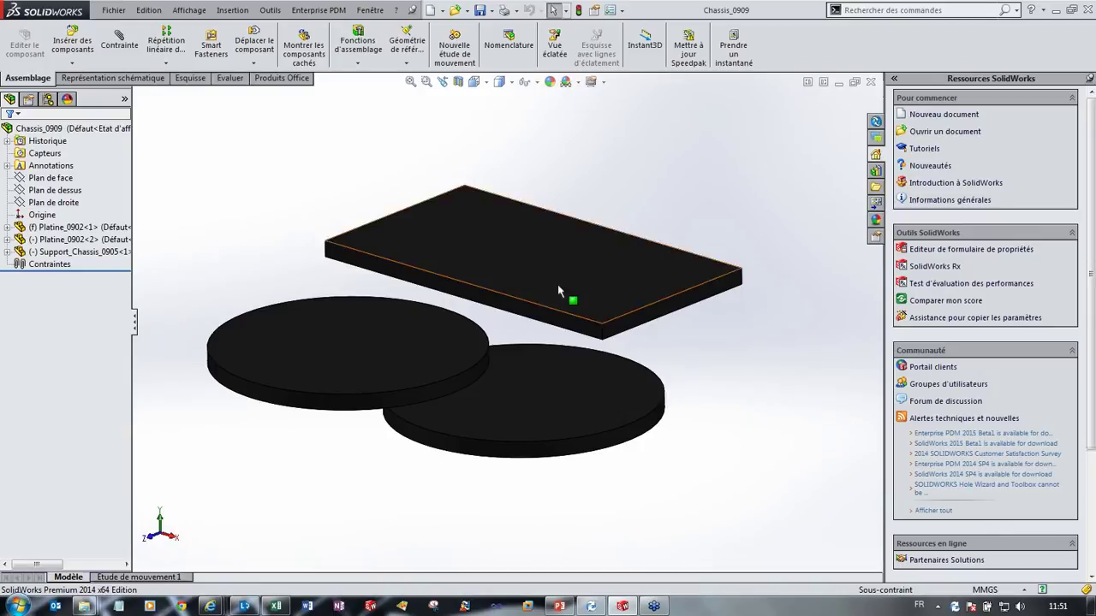
scroll(568, 412, "up", 1)
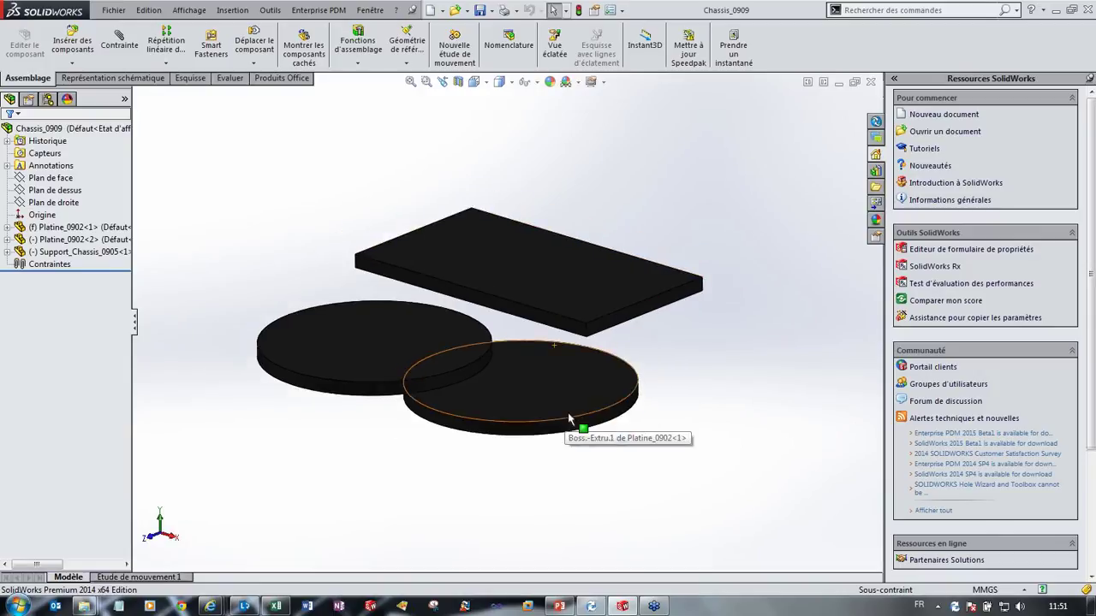
scroll(550, 269, "up", 1)
left_click(550, 269)
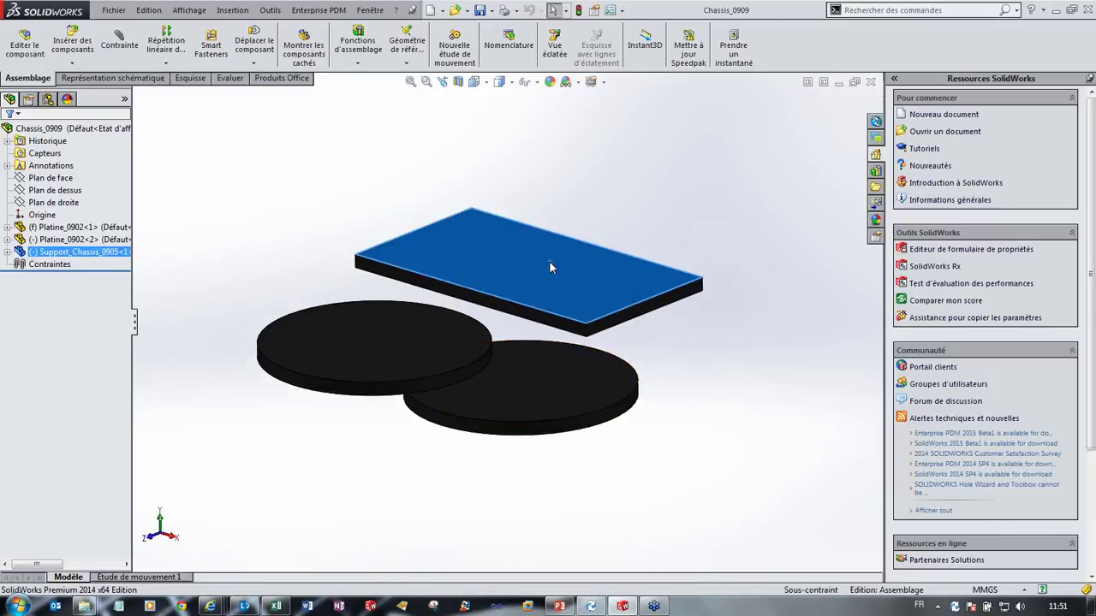
left_click(376, 348)
left_click(514, 385)
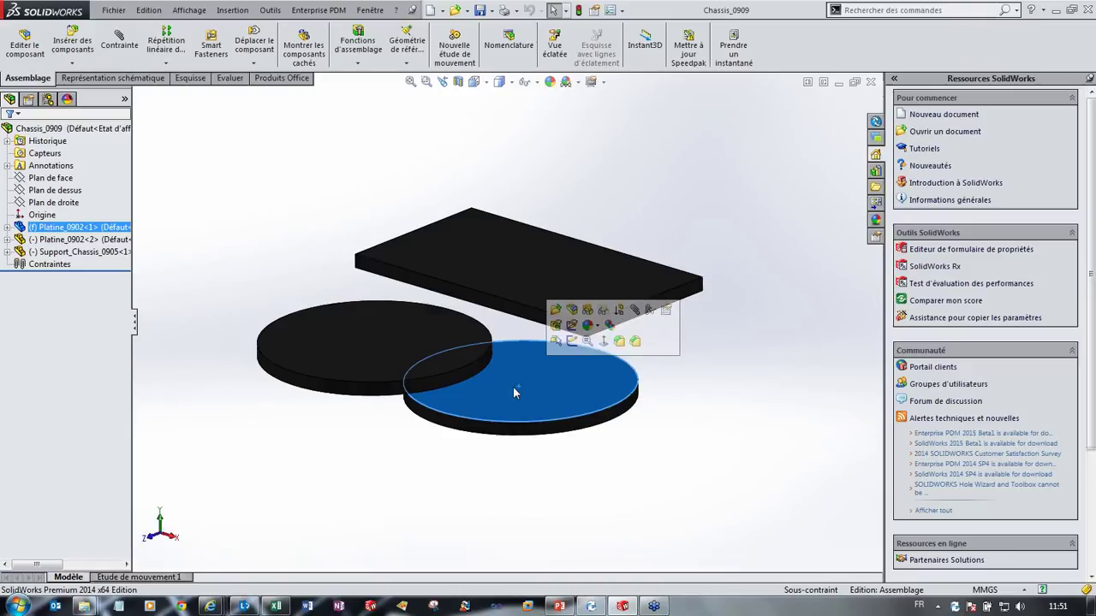
left_click_drag(151, 319, 174, 320)
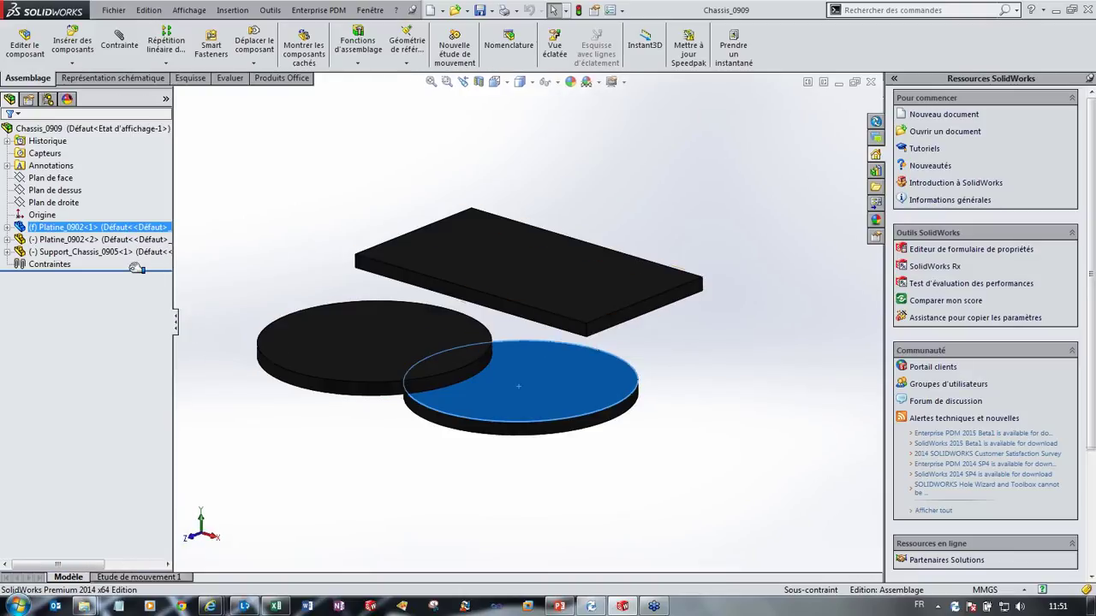
Step: Open the Support_Chassis_0905 plate as its own part
left_click(533, 184)
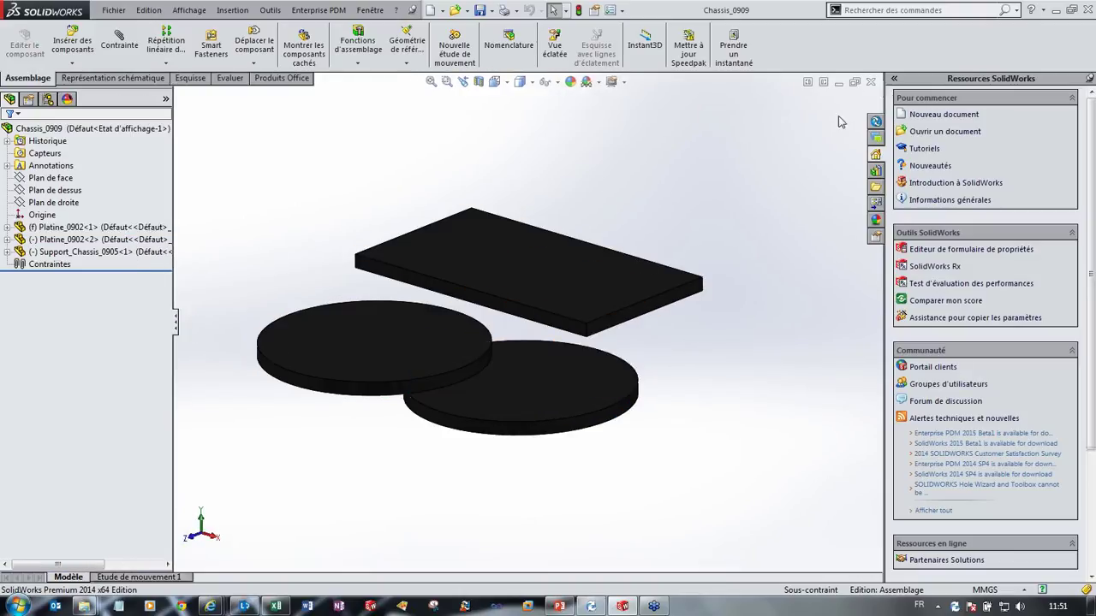
right_click(514, 267)
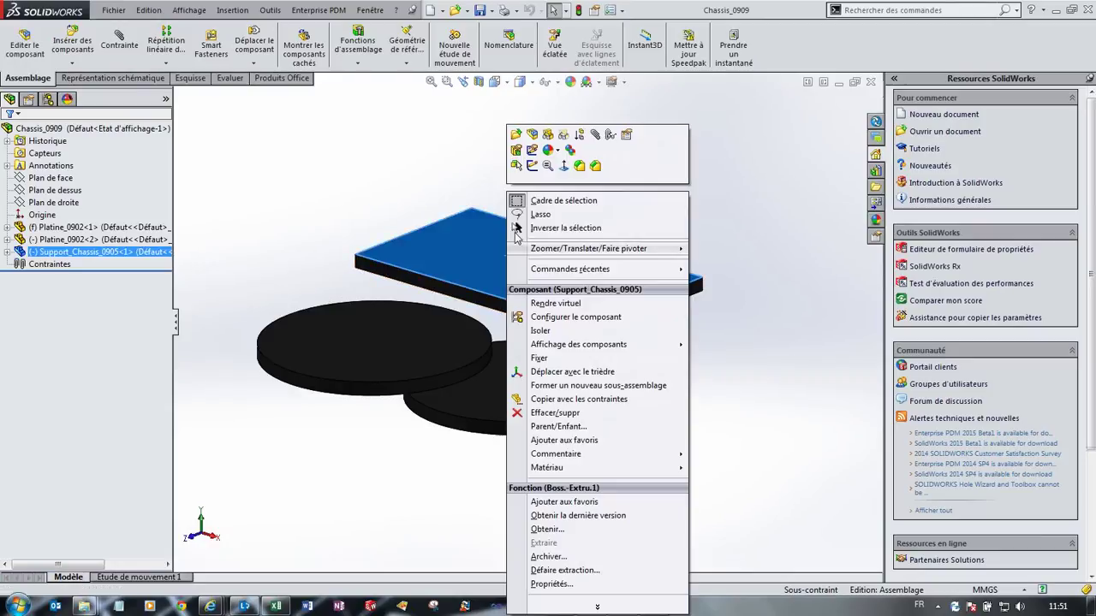
left_click(517, 137)
Step: Open the Support_Chassis_0905 drawing and inspect its title block, then fit the sheet
left_click(36, 151)
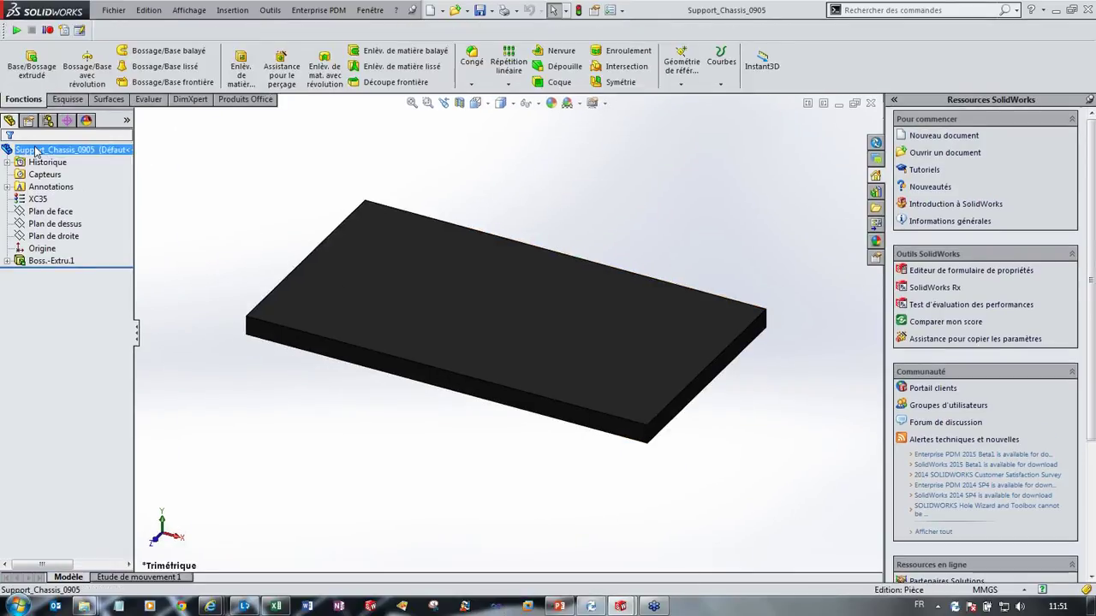
right_click(36, 151)
left_click(108, 216)
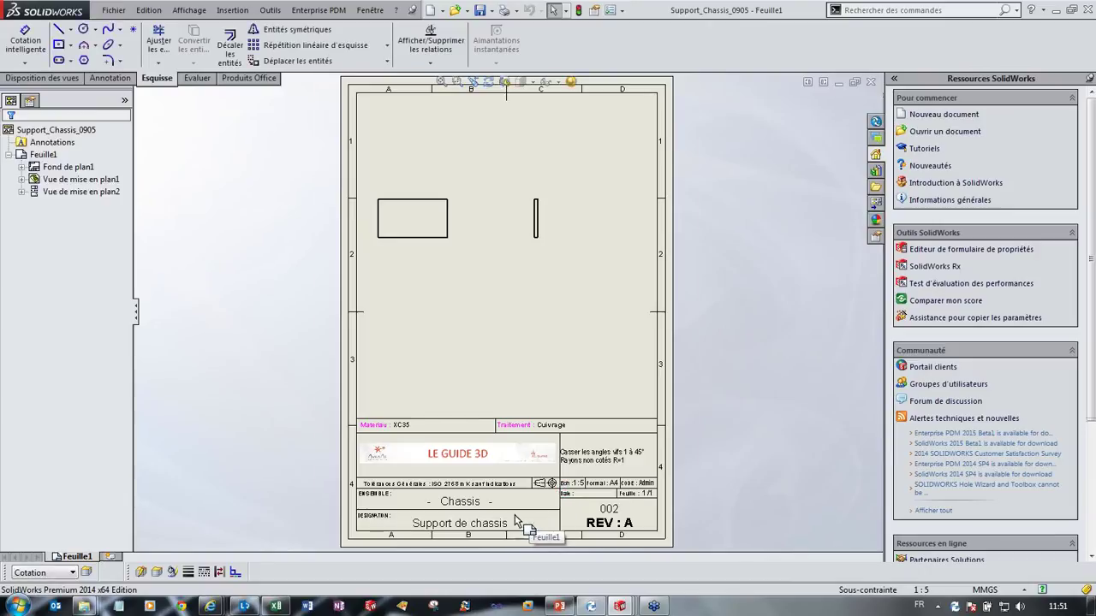
scroll(517, 520, "down", 3)
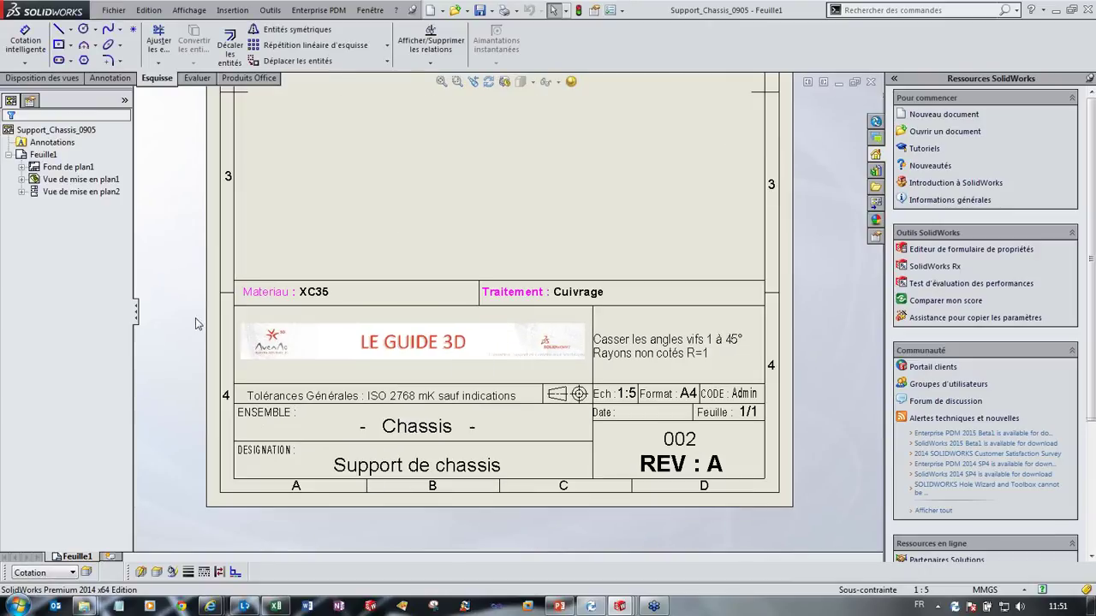
key("f")
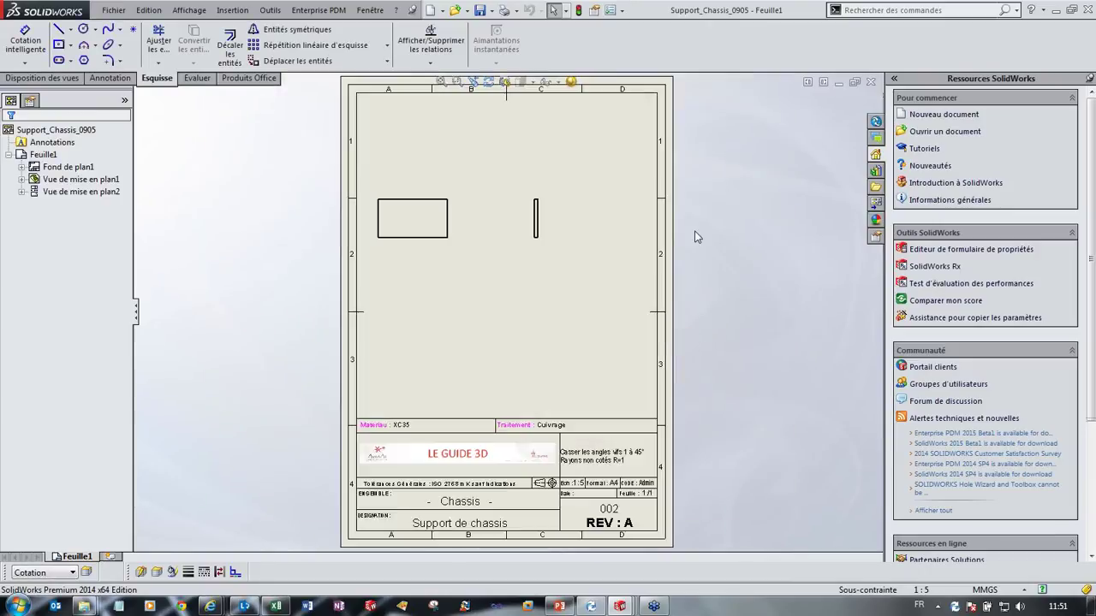
Step: Close the drawing and bring up the part's custom file properties
left_click(871, 81)
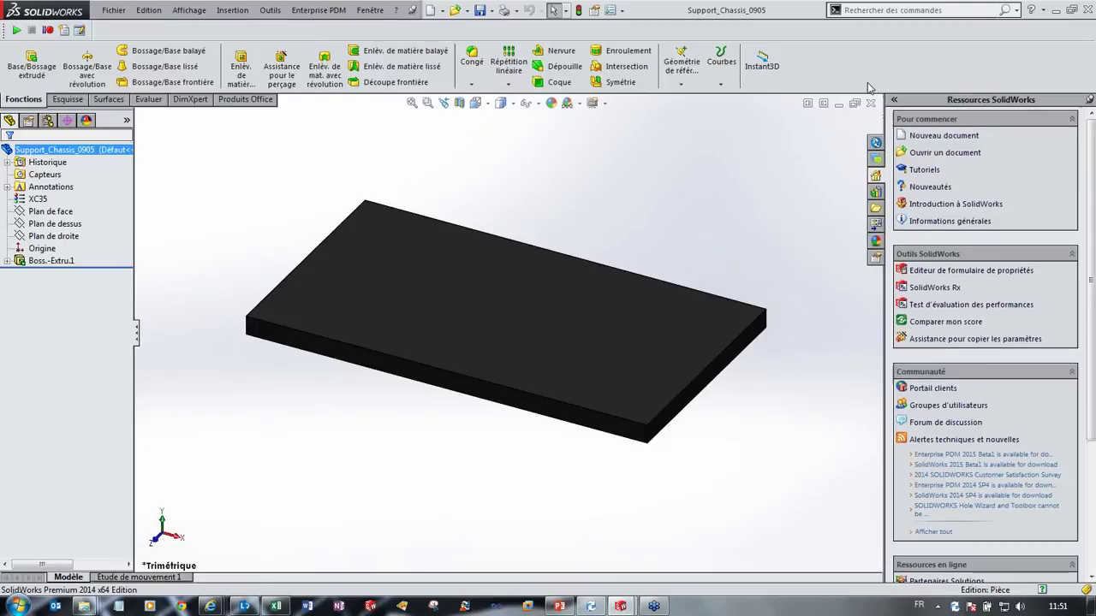
middle_click_drag(559, 324, 517, 329)
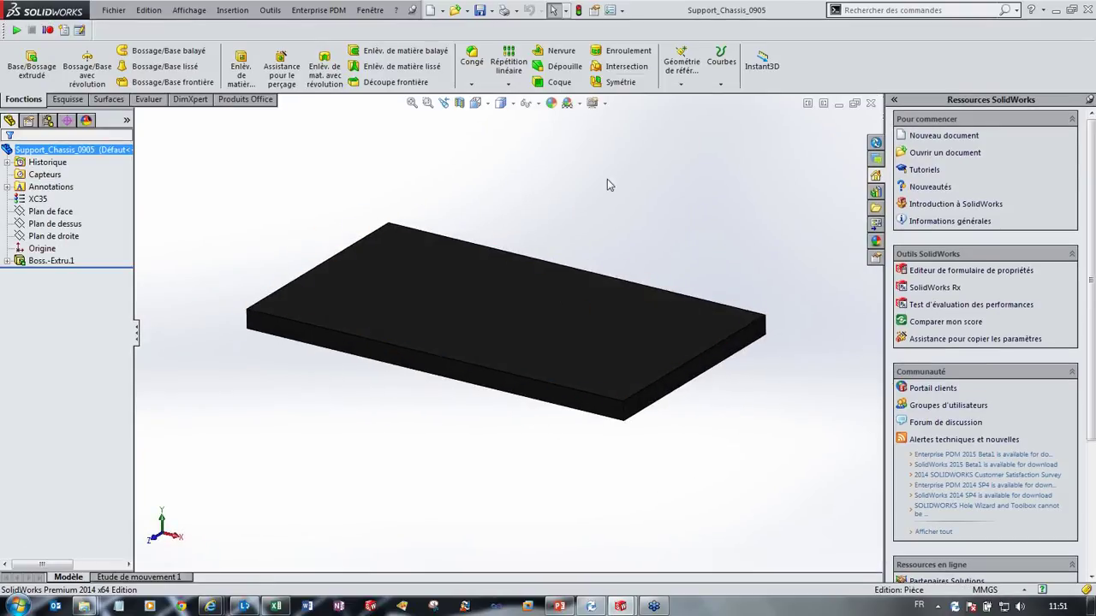
left_click(594, 11)
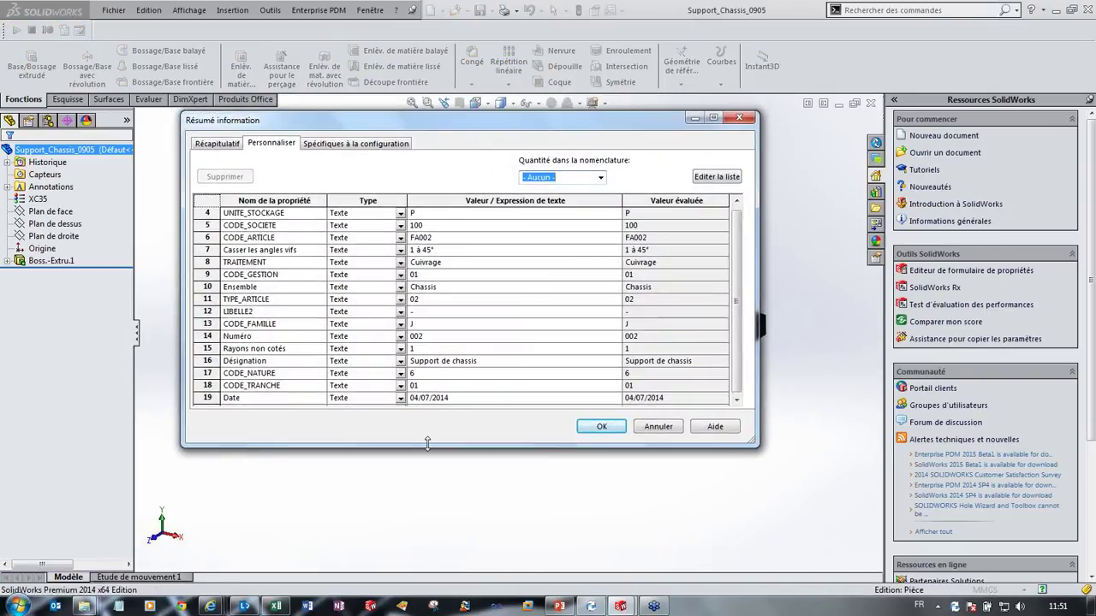
Step: Review the custom properties including CODE_ARTICLE FA002, accept, then save and close the part
left_click_drag(428, 447, 425, 531)
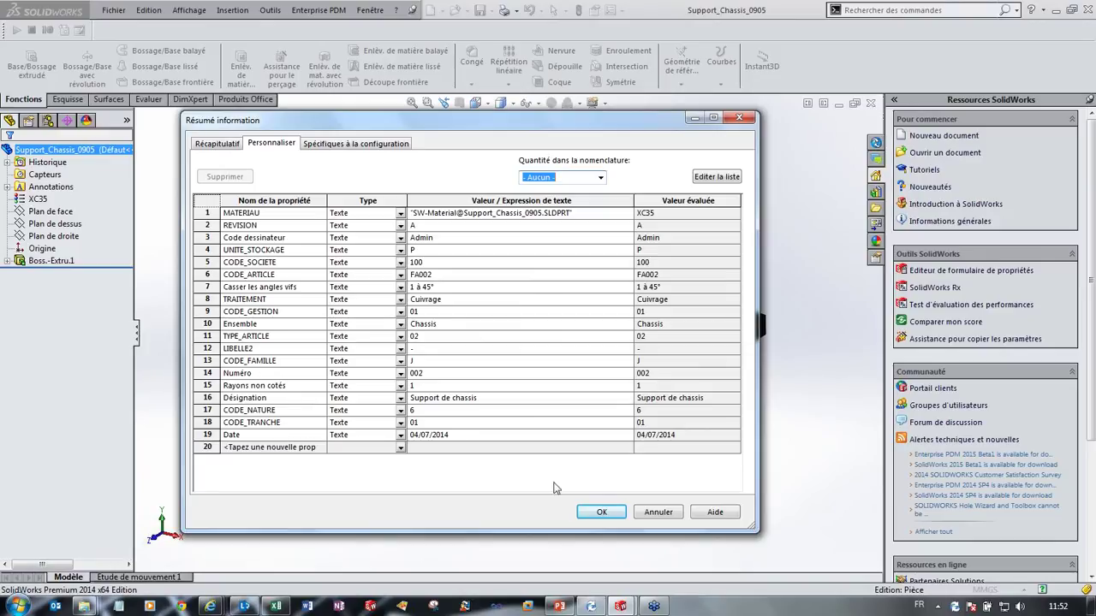
left_click(604, 512)
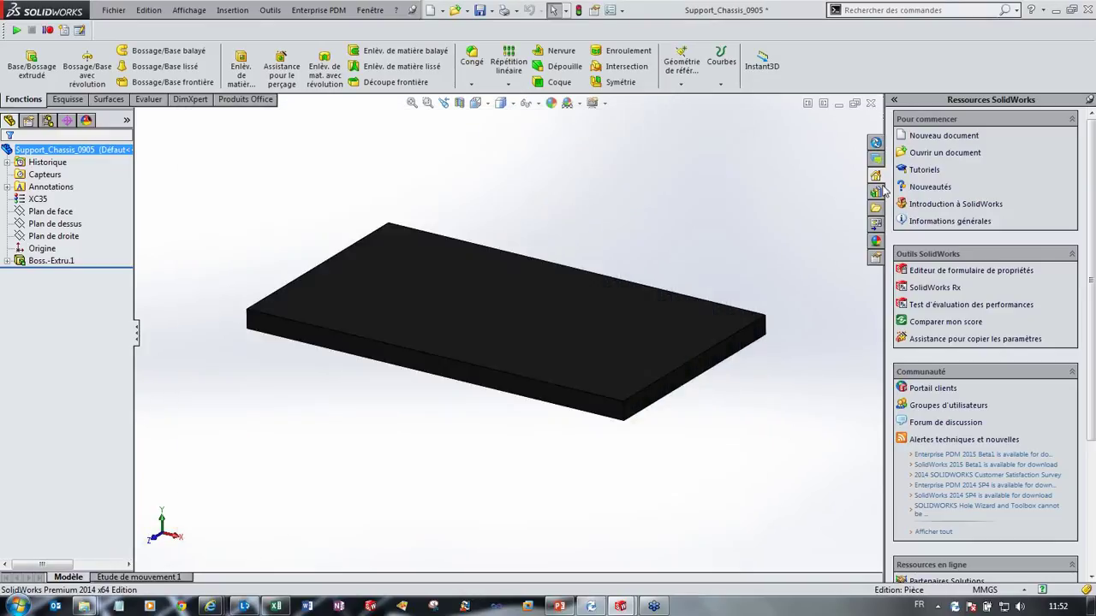
left_click(870, 104)
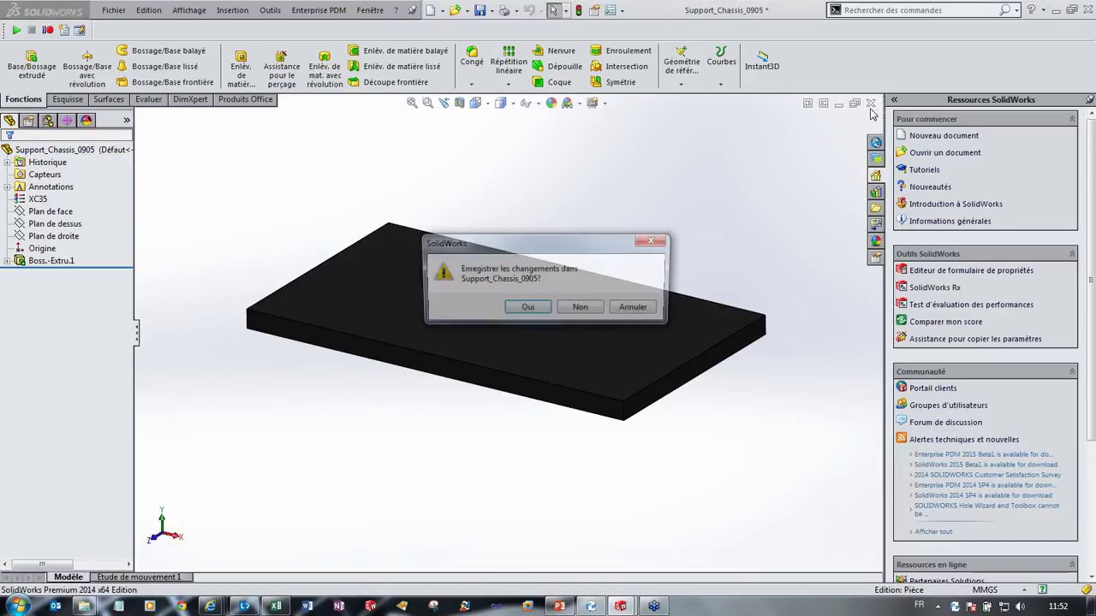
left_click(541, 307)
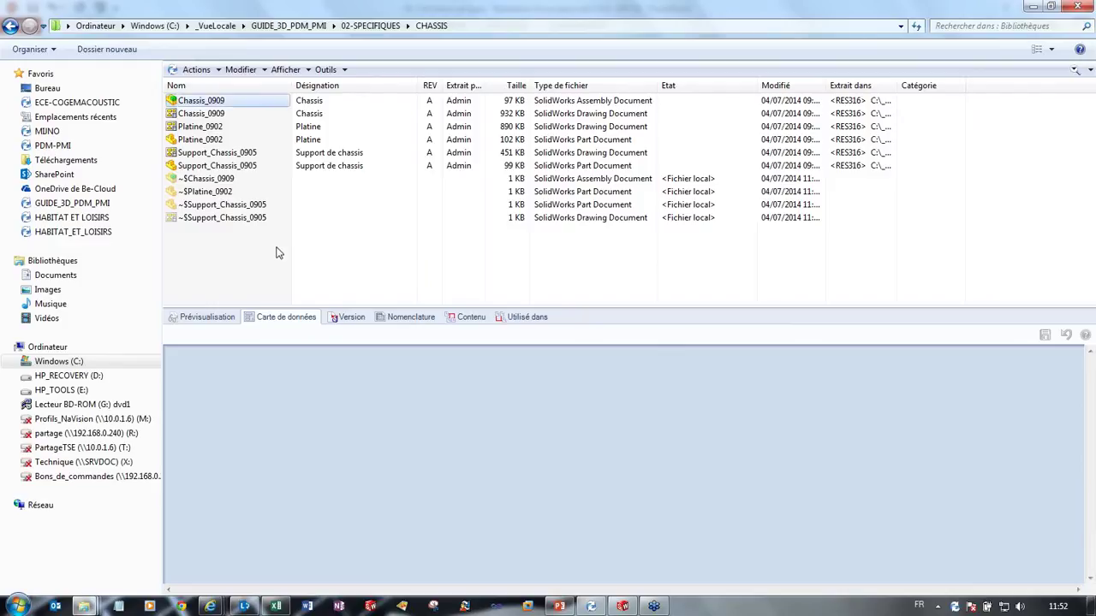
Step: Select Chassis_0909 and enlarge its data card to review Désignation and Libellé 2
left_click(228, 106)
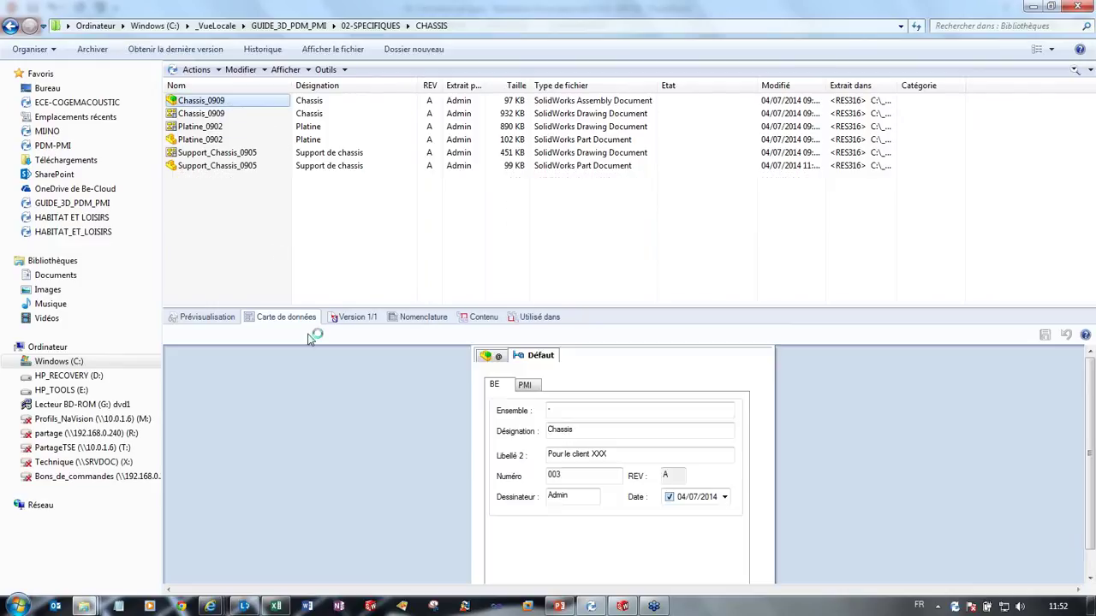
left_click_drag(514, 306, 514, 257)
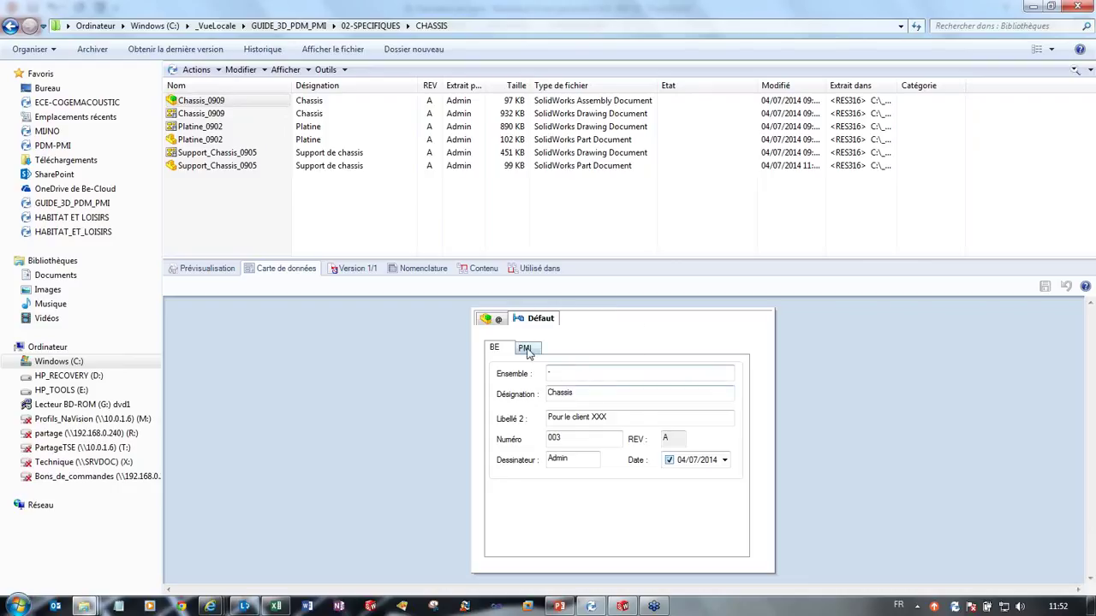
left_click(589, 392)
left_click(594, 416)
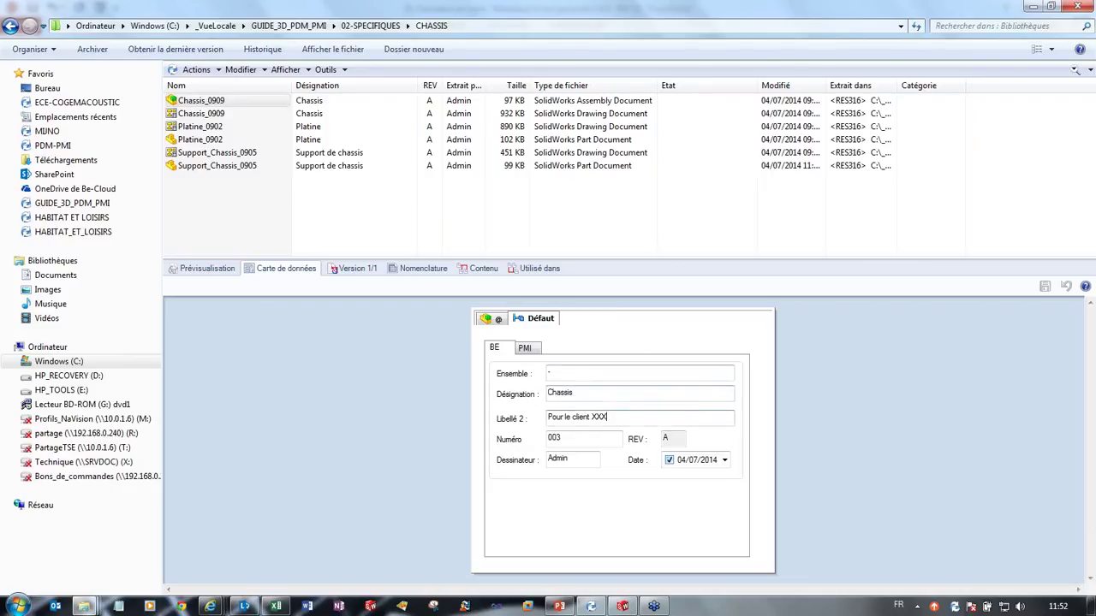
Step: Step through the remaining BE fields, then show PMI codes: SE003, nature 6, family J, company 100
left_click(599, 372)
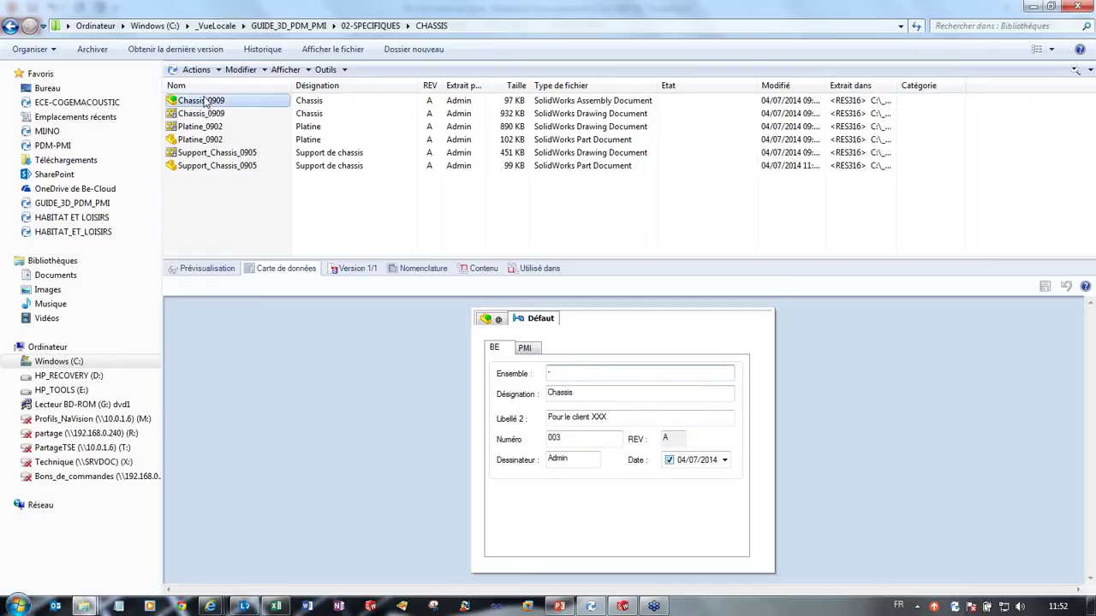
key("Tab")
key("End")
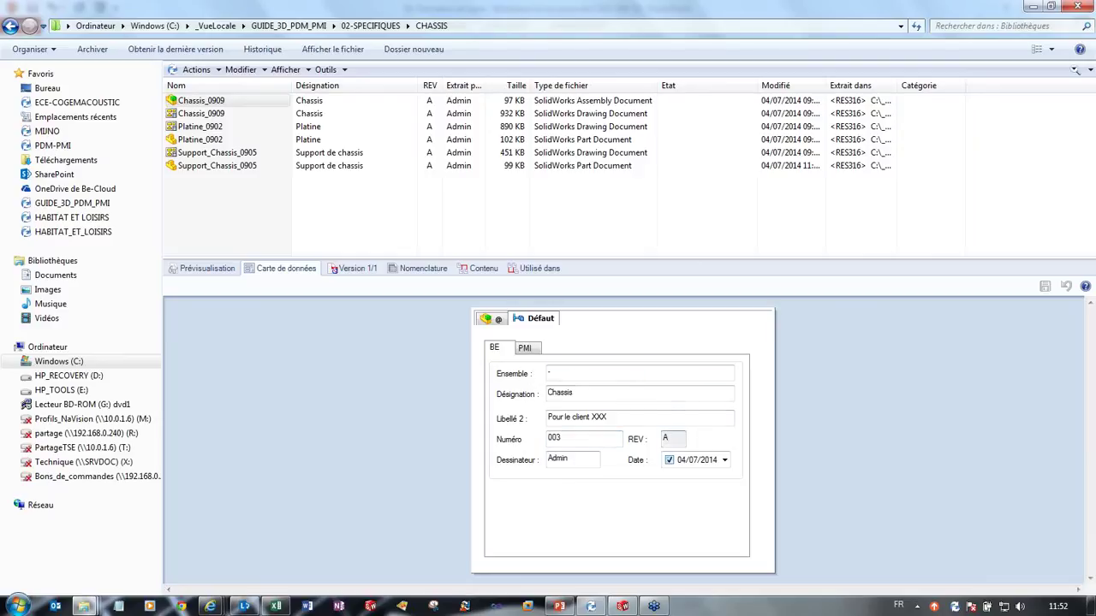
left_click(599, 464)
left_click(527, 350)
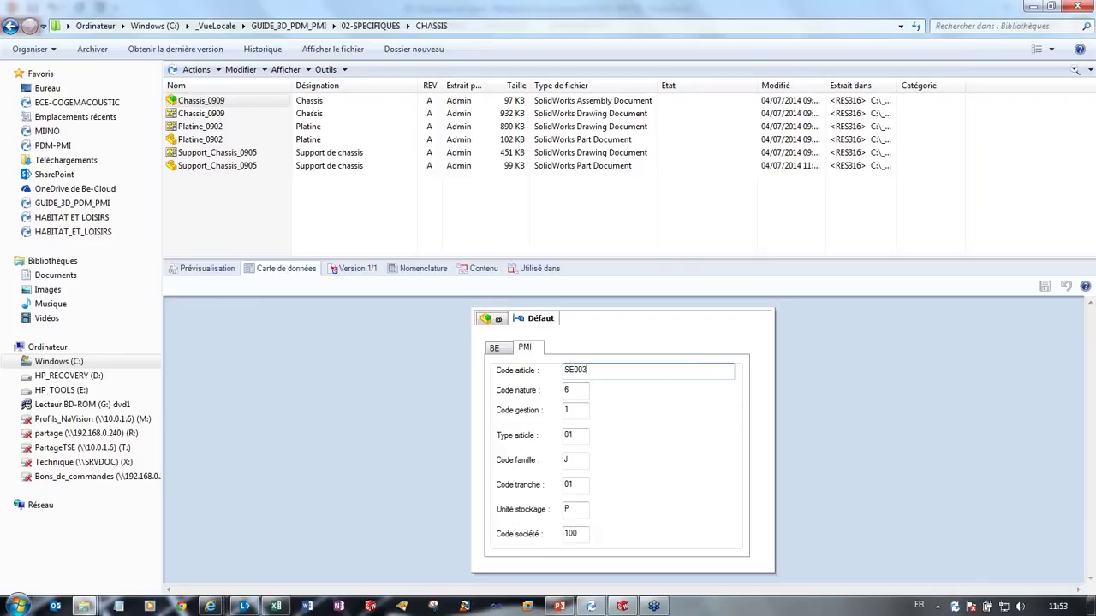
Step: Display Platine_0902's data card: material XC35, Anodisation noire treatment, angles 1 à 45°
key("Tab")
key("Tab")
left_click(205, 142)
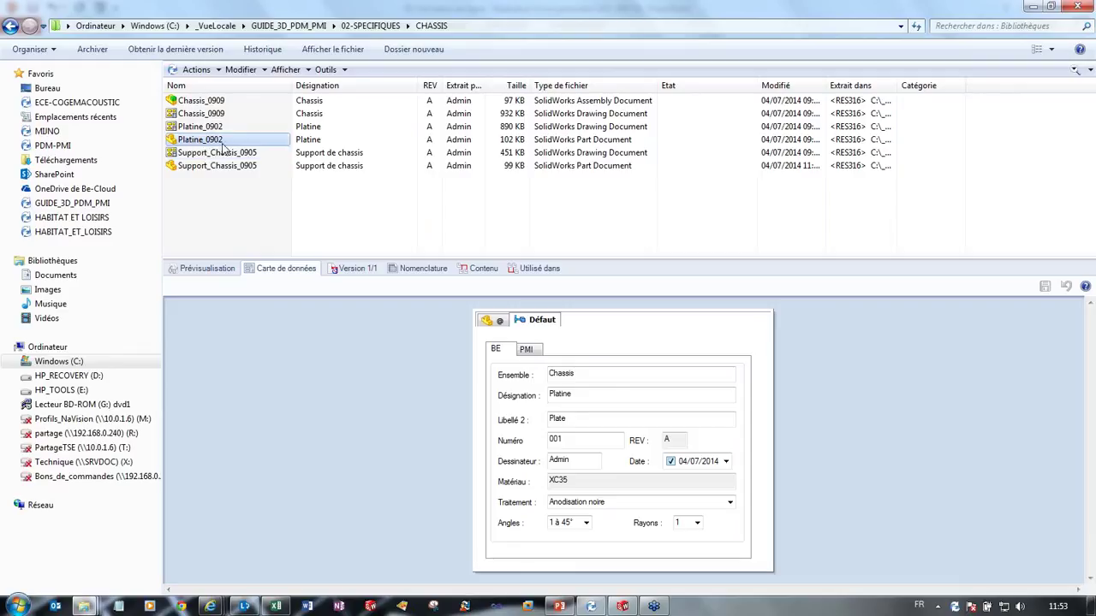
Step: Check the Platine part's PMI code FX0001, then return to BE and reselect Chassis_0909
left_click(528, 352)
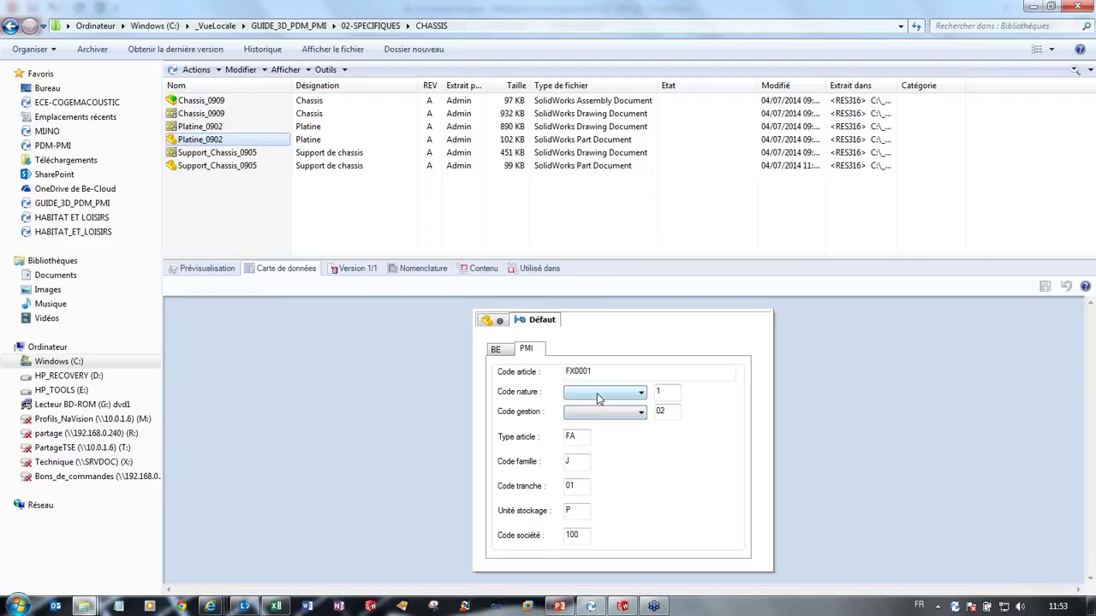
left_click(495, 353)
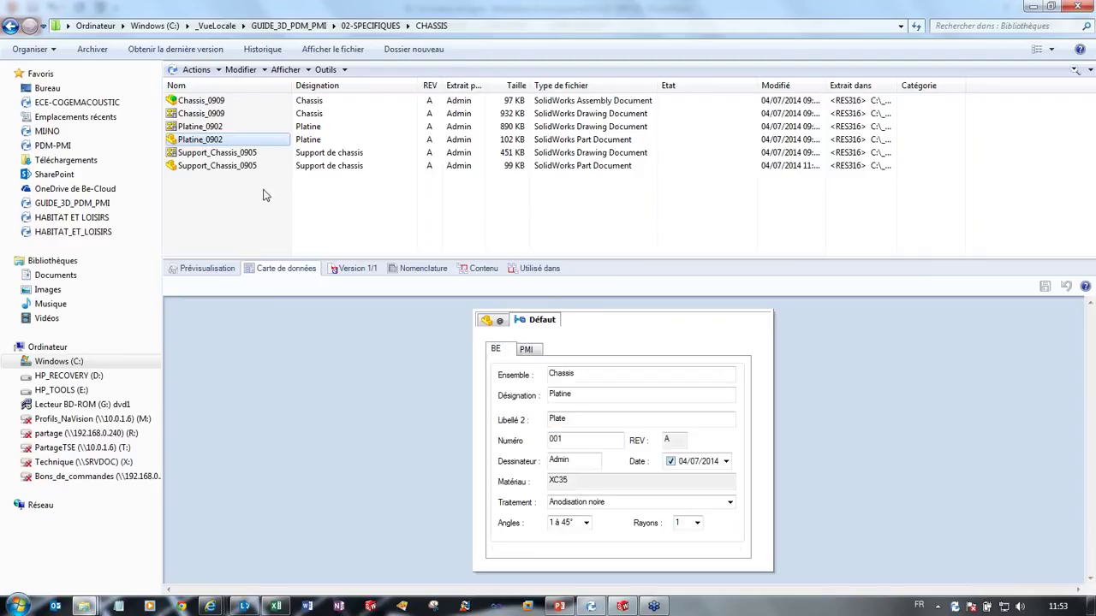
mouse_move(264, 195)
left_mouse_down()
mouse_move(180, 120)
mouse_move(252, 184)
left_mouse_up()
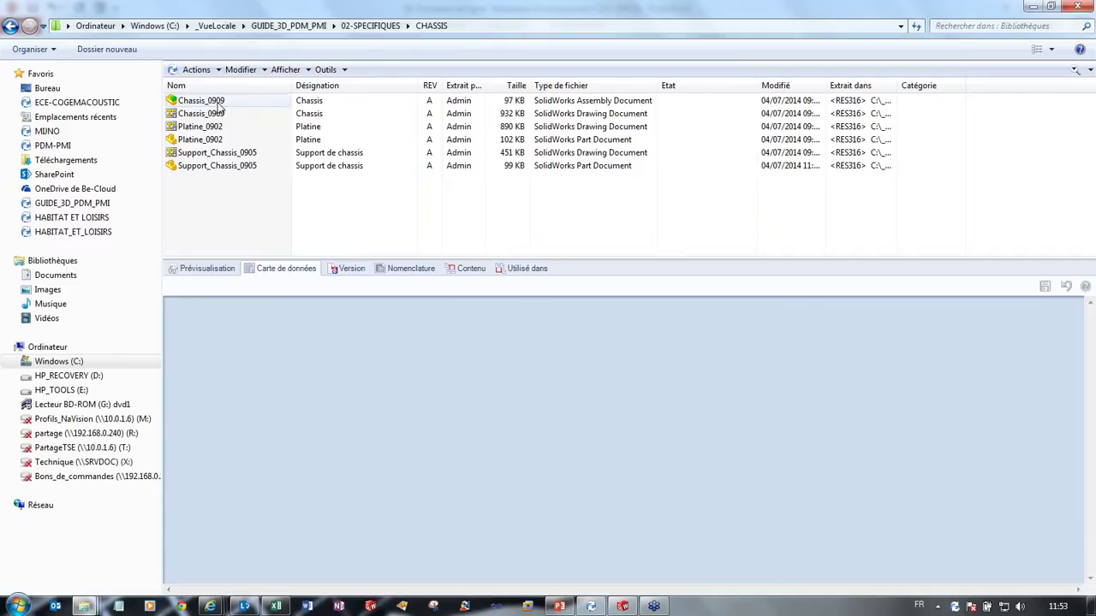
left_click(218, 102)
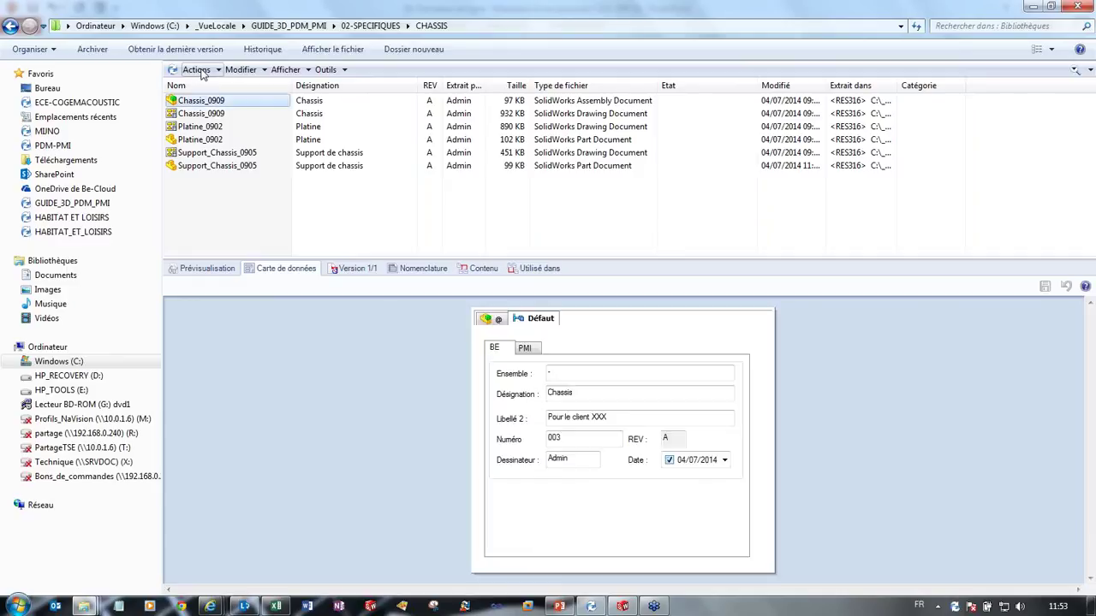
left_click(203, 71)
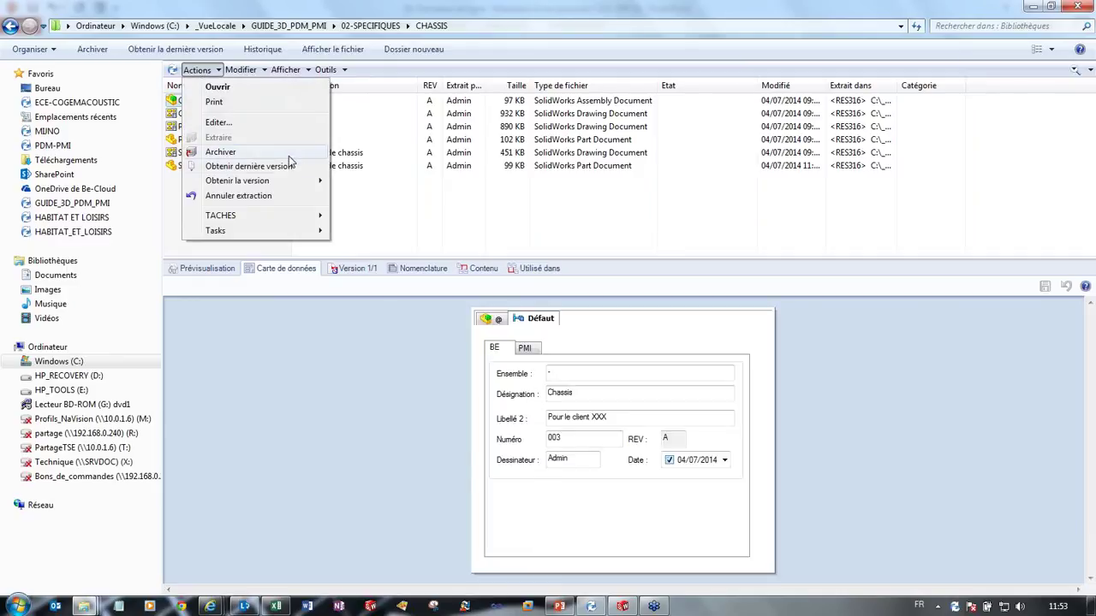
Step: Check in Chassis_0909 with its parts and drawings, then verify the files show state ETUDE
left_click(291, 161)
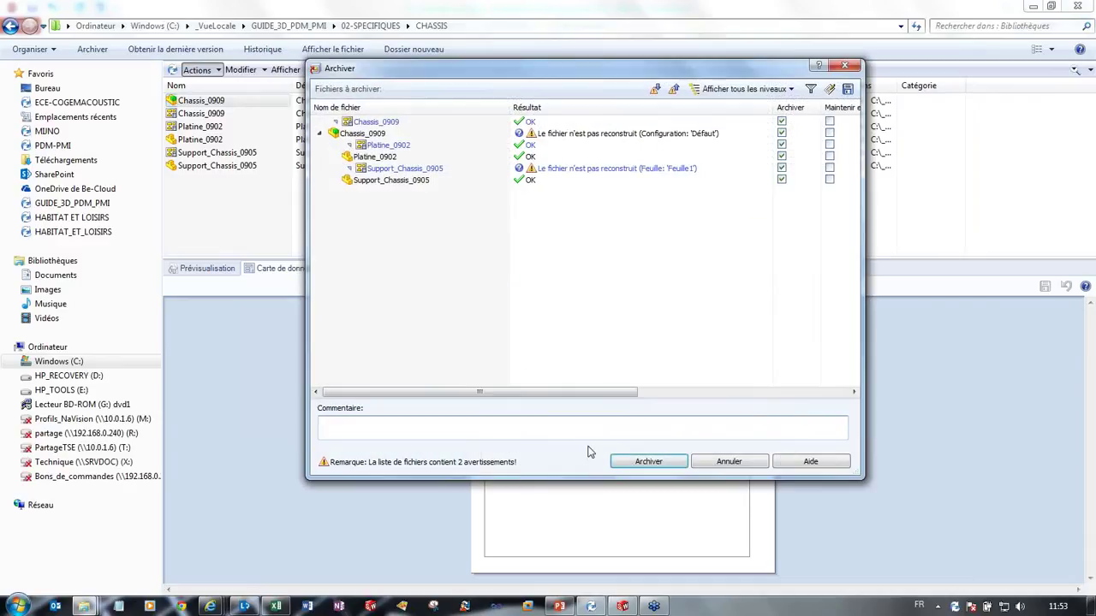
left_click(658, 466)
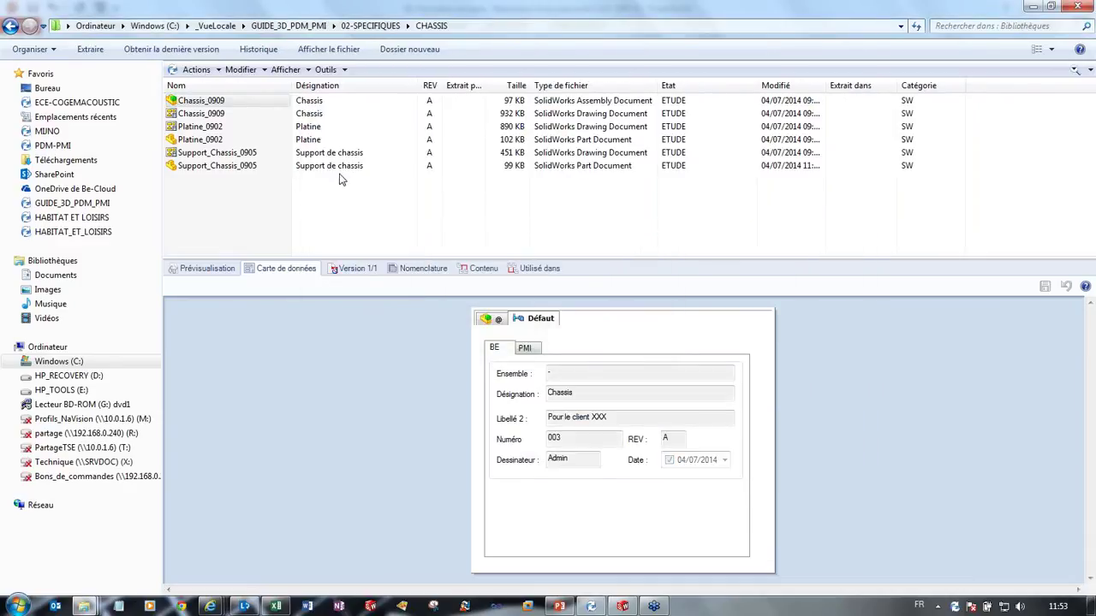
left_click(222, 113)
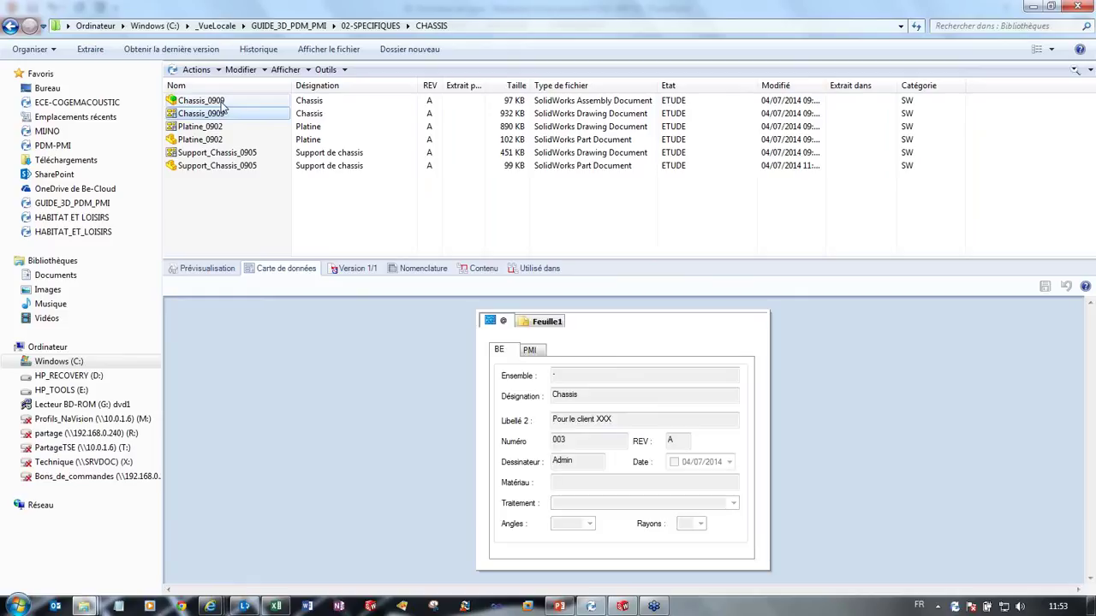
left_click(222, 101)
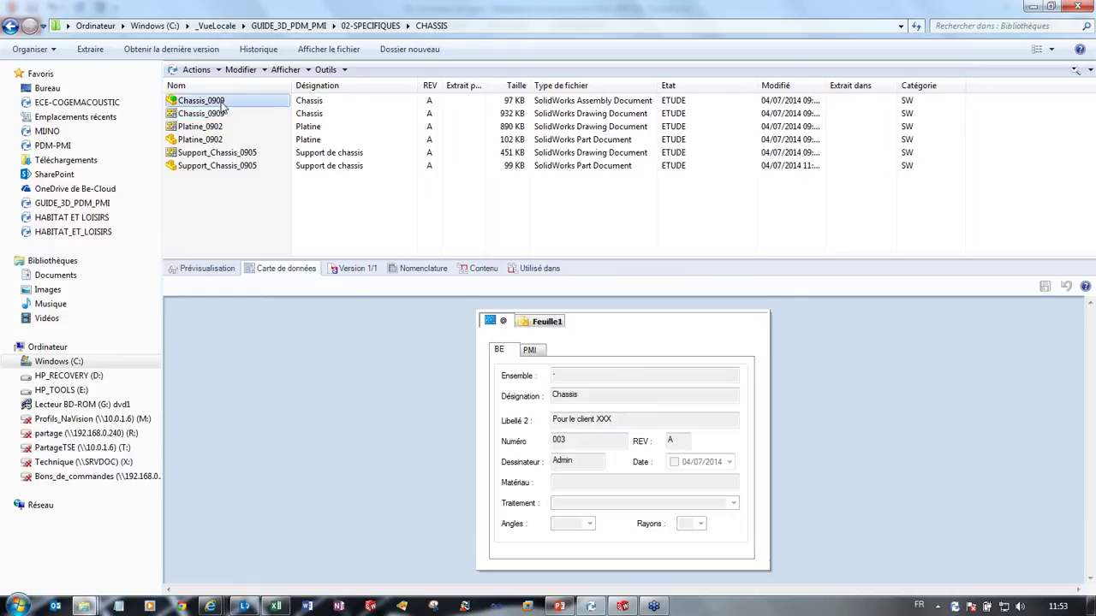
Step: View Chassis_0909's vault BOM listing FX0001 and FA002, then bring SolidWorks 2014 forward
left_click(423, 268)
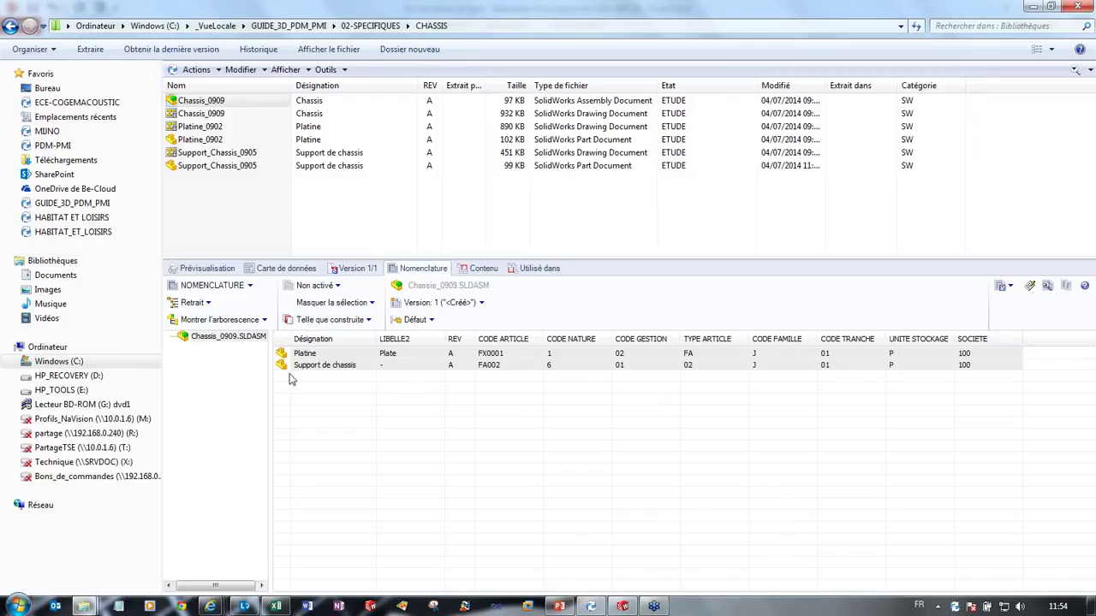
left_click(622, 606)
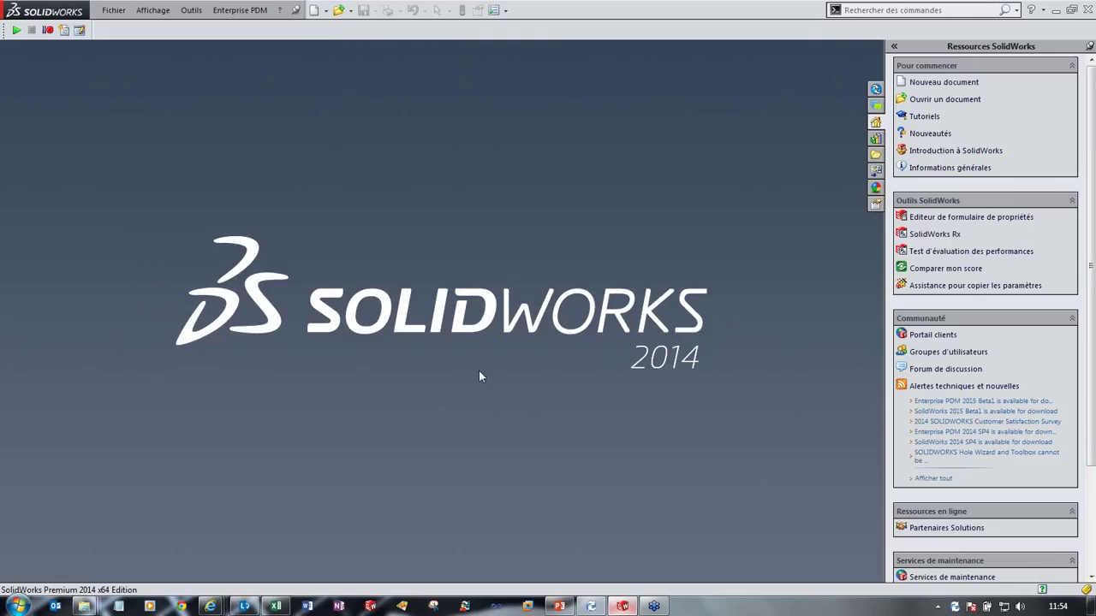
Step: Create a new Pièce_G3D part and extrude a circle sketched on Plan de face into a disc
left_click(113, 9)
left_click(120, 27)
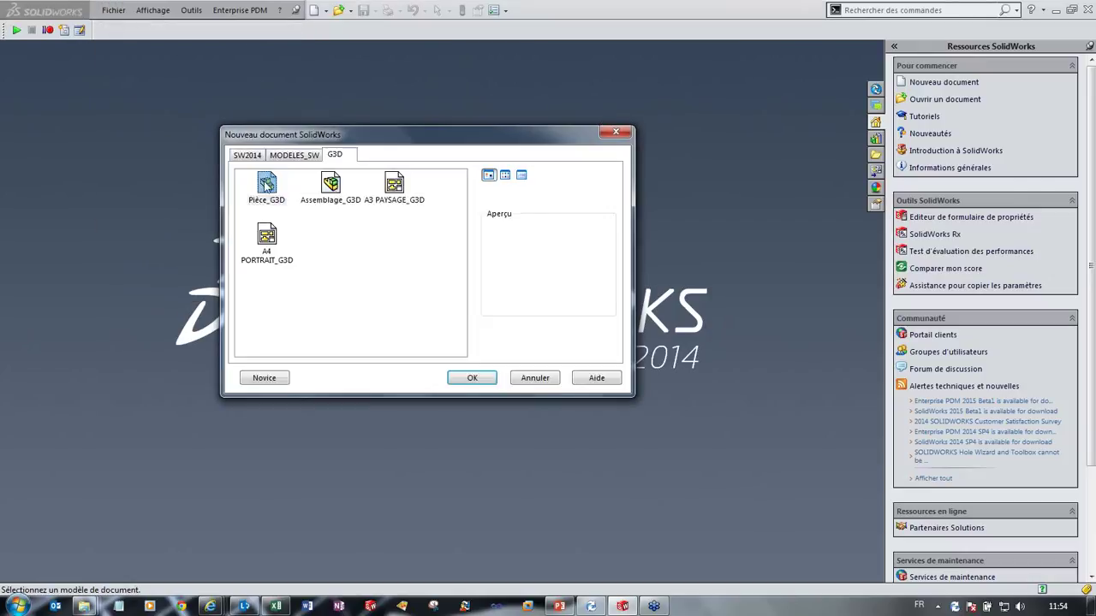
double_click(267, 185)
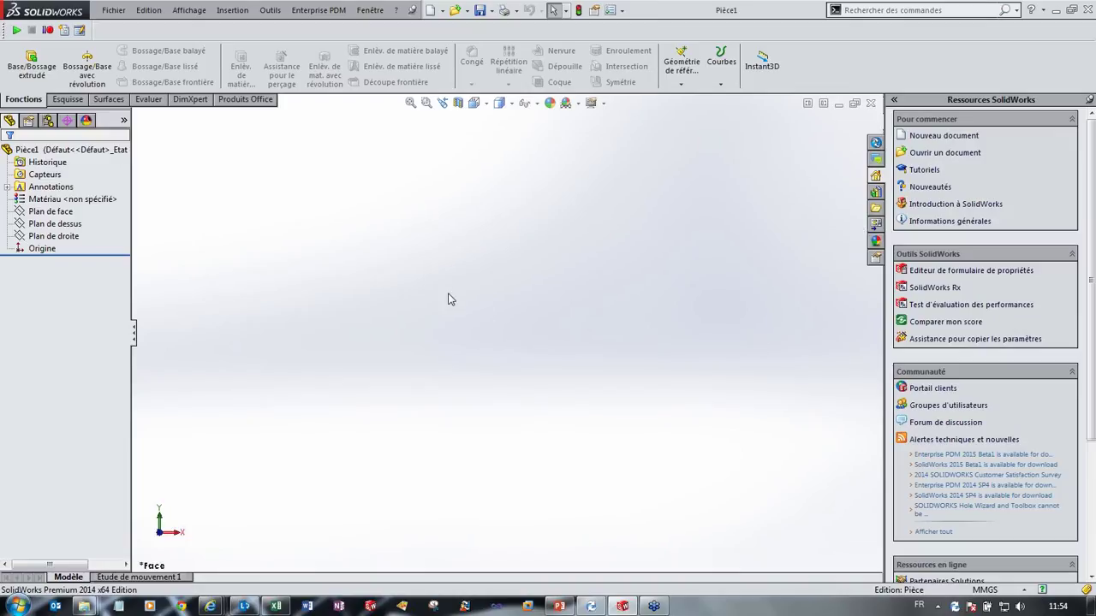
left_click(51, 212)
left_click(79, 185)
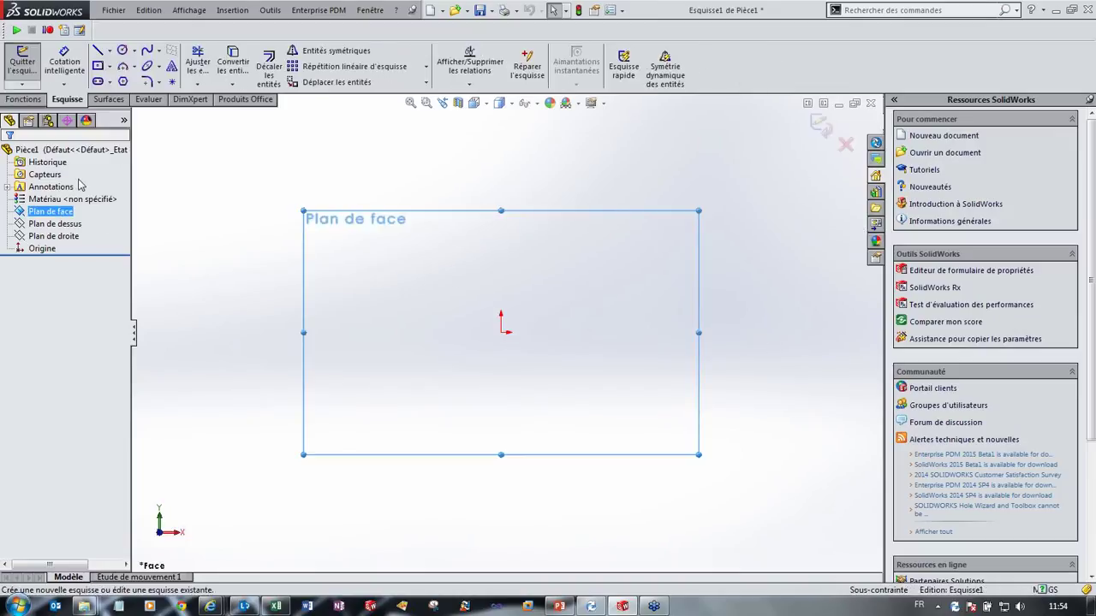
left_click(122, 50)
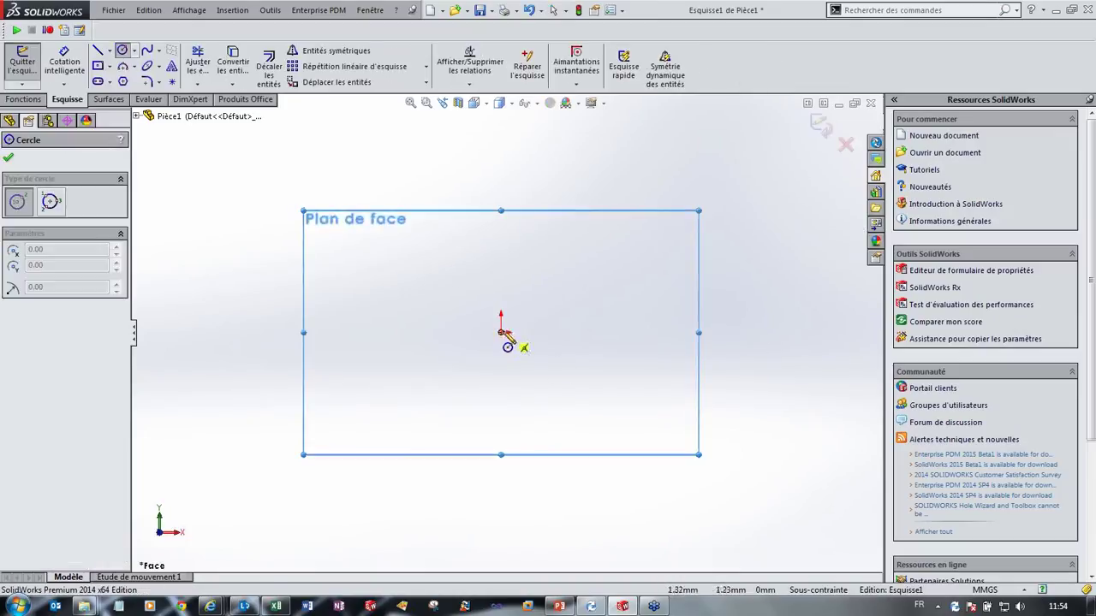
mouse_move(501, 332)
left_mouse_down()
mouse_move(631, 300)
mouse_move(619, 303)
left_mouse_up()
left_click(22, 61)
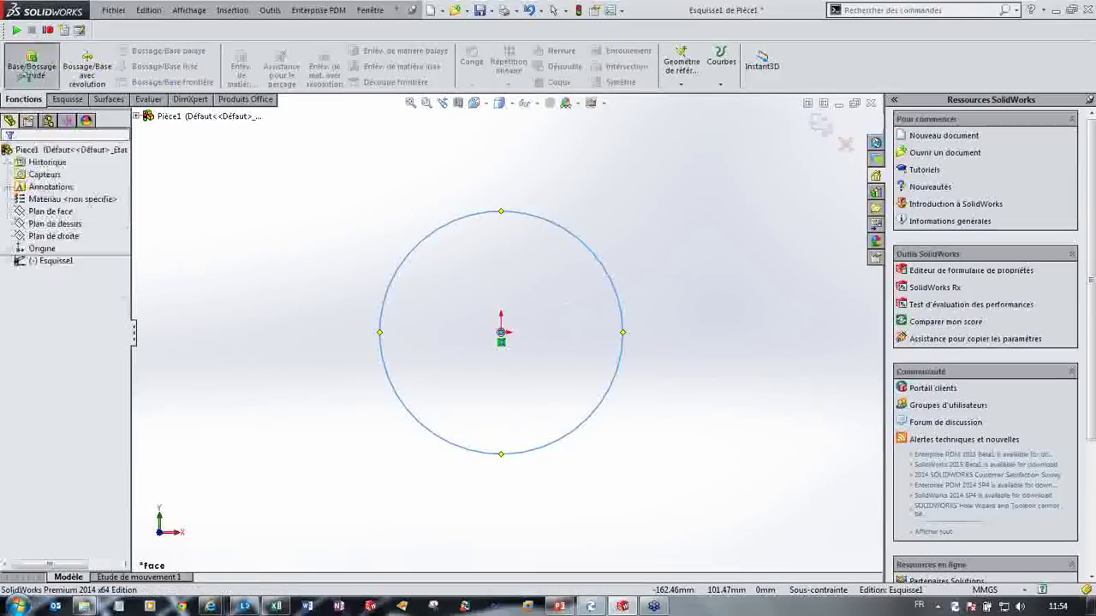
left_click(15, 151)
left_click(55, 224)
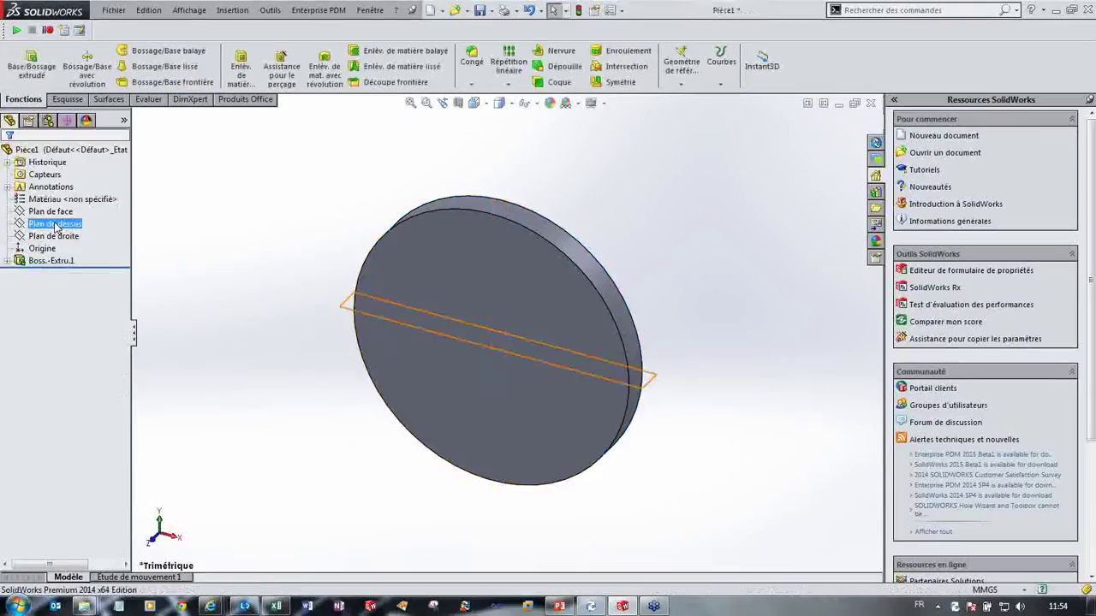
Step: Assign Fonte ductile as the part's material and start saving it with Ctrl+S
right_click(69, 199)
left_click(107, 214)
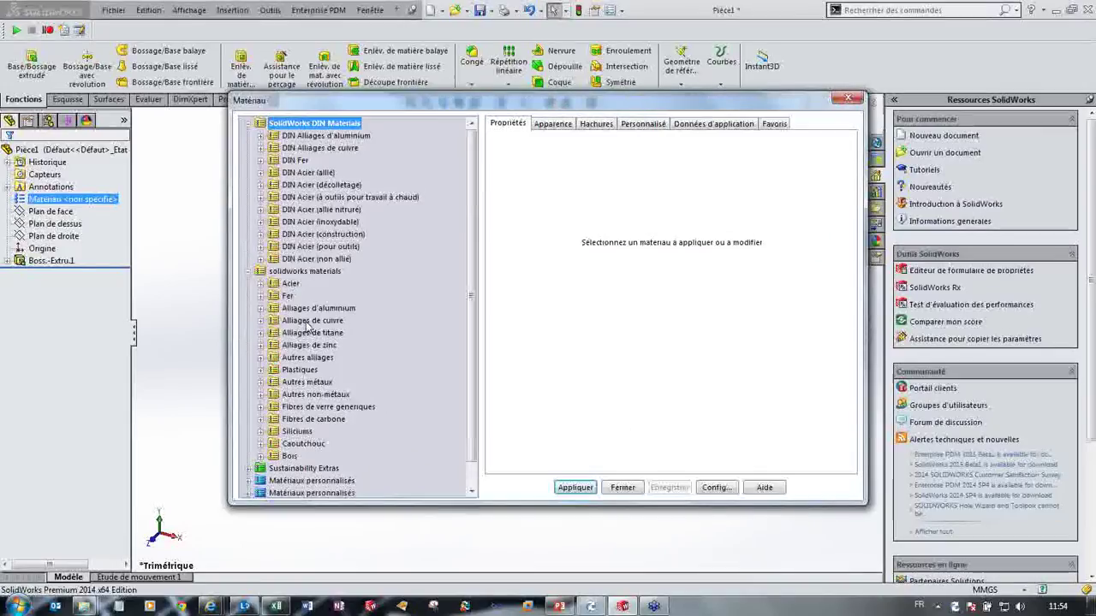
double_click(288, 295)
left_click(317, 308)
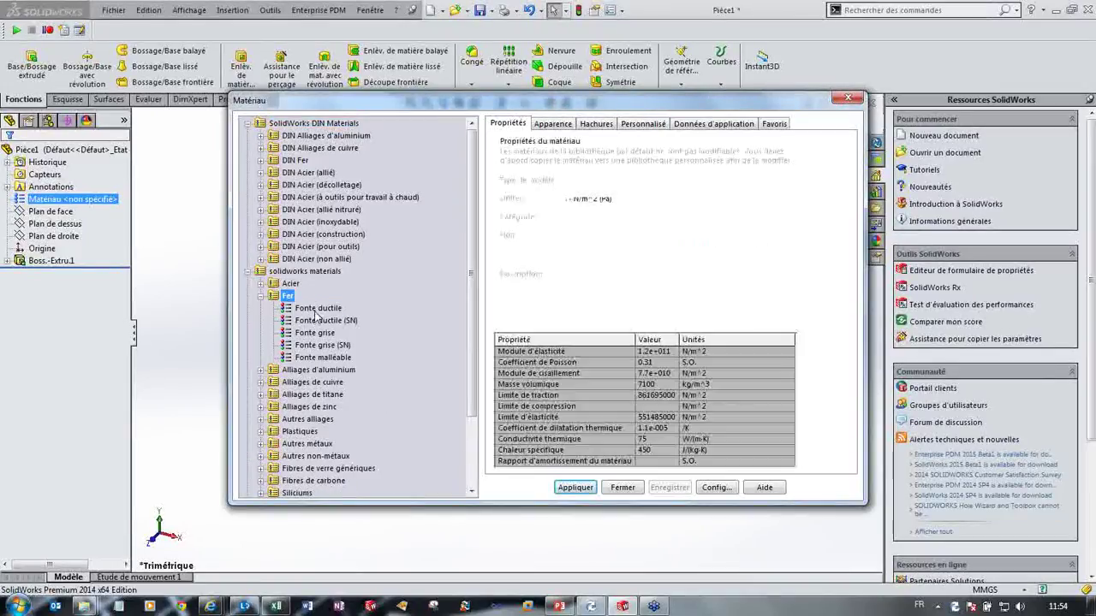
left_click(576, 487)
left_click(622, 487)
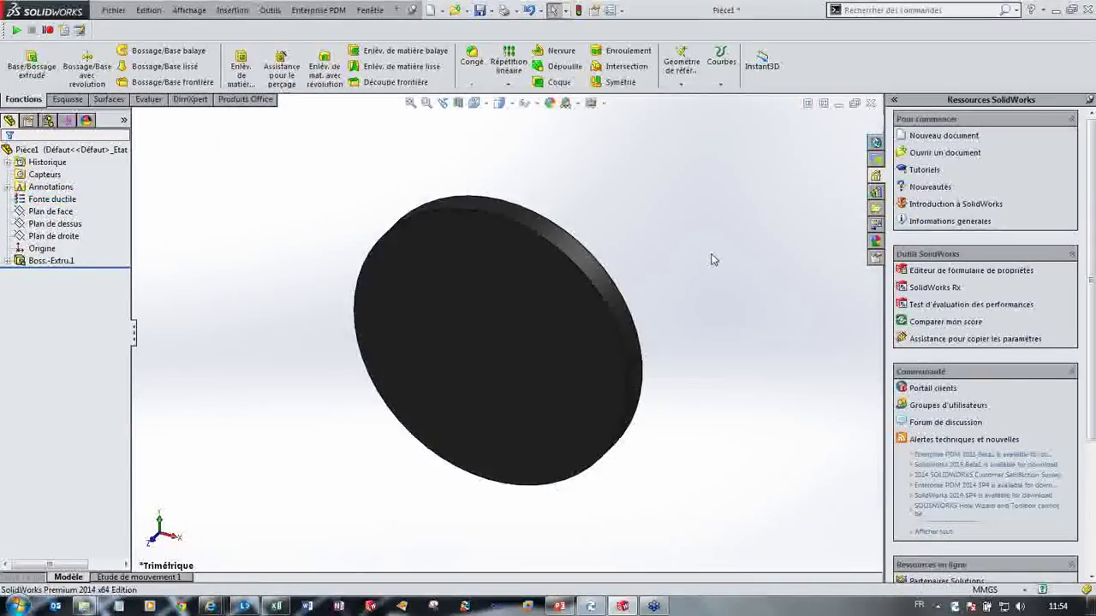
key("ctrl+s")
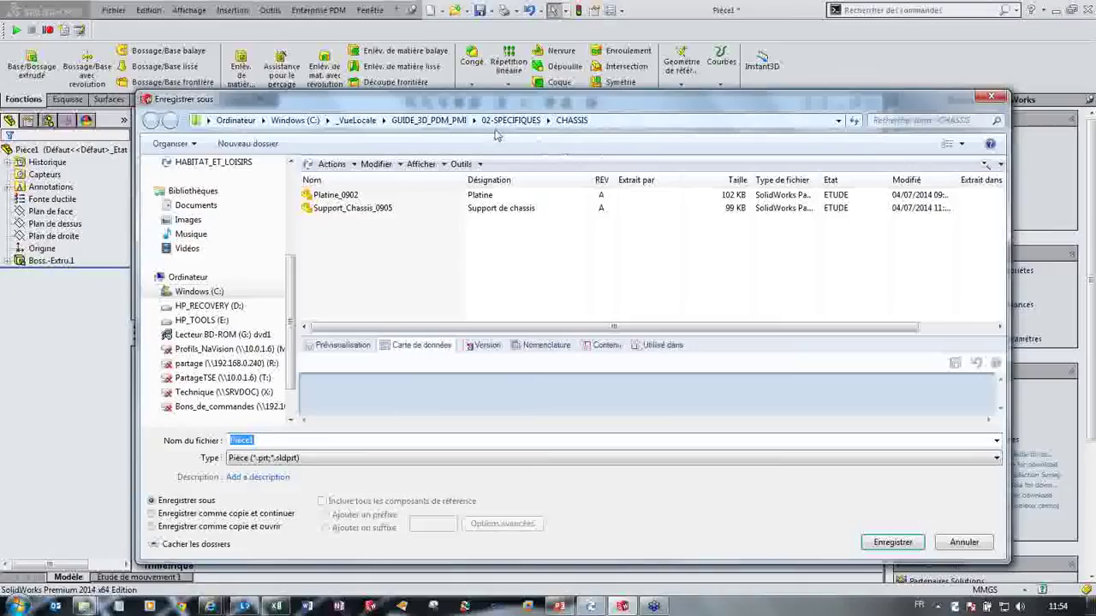
Step: Create a new EXEMPLE folder in 02-SPECIFIQUES and enter 001-CYLINDRE as the file name
left_click(511, 120)
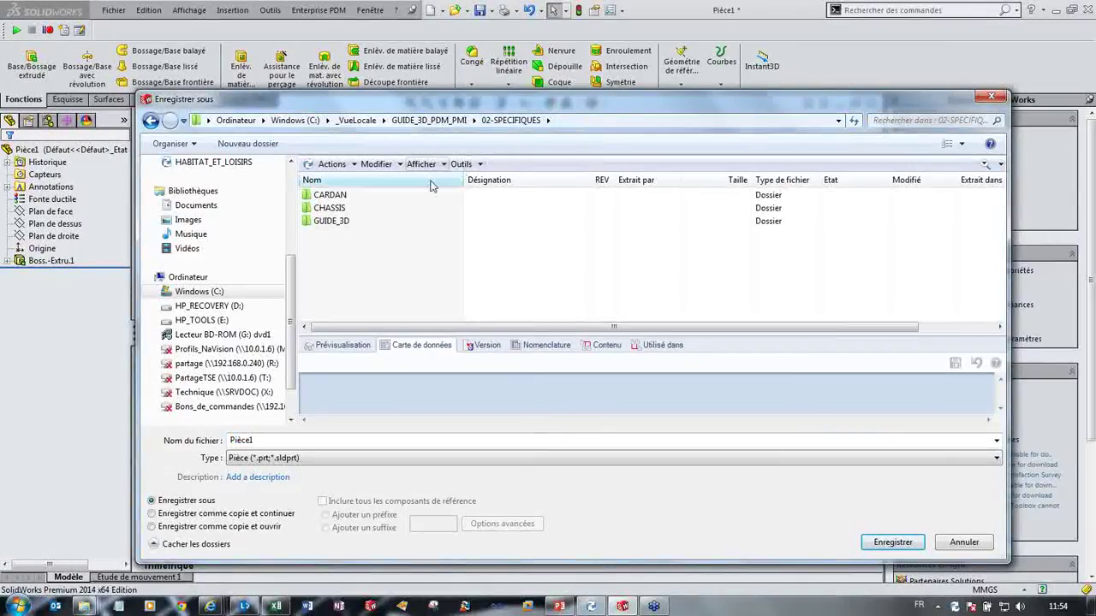
left_click(248, 143)
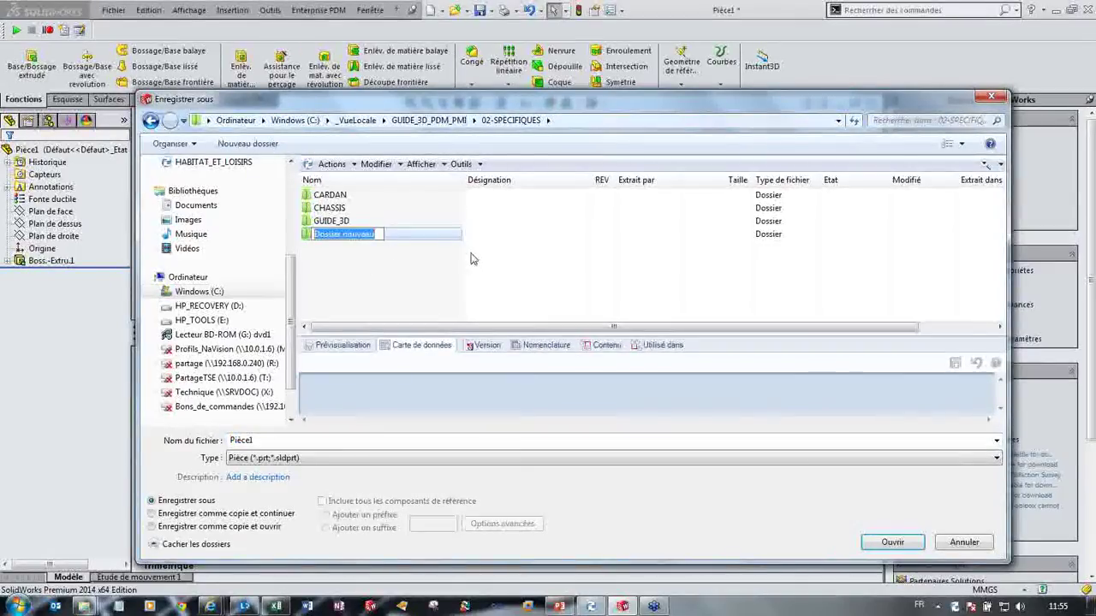
type("EXEMPLE")
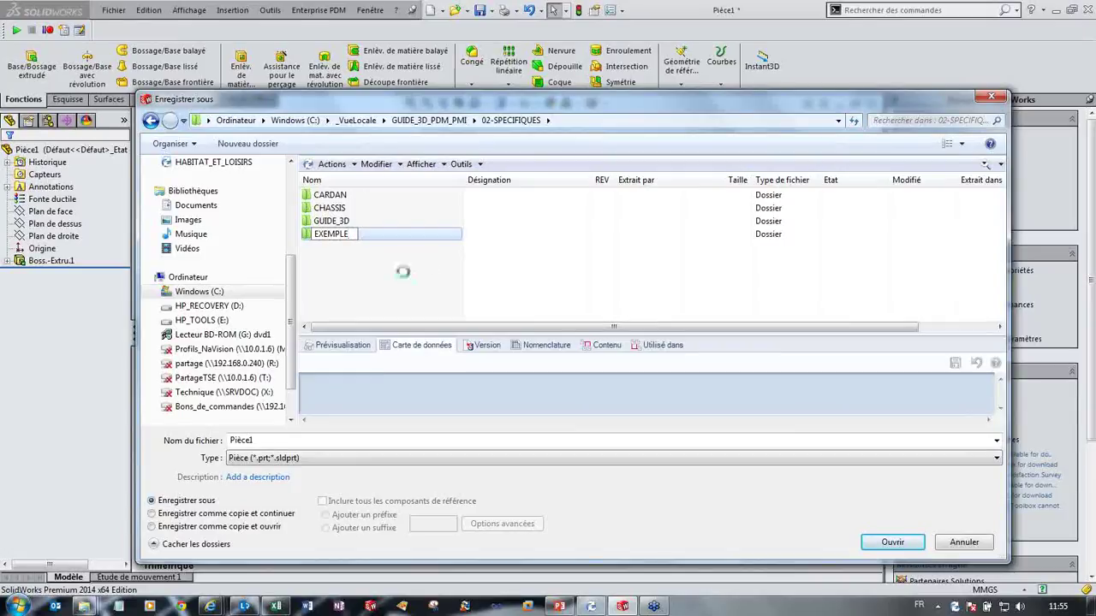
key("Return")
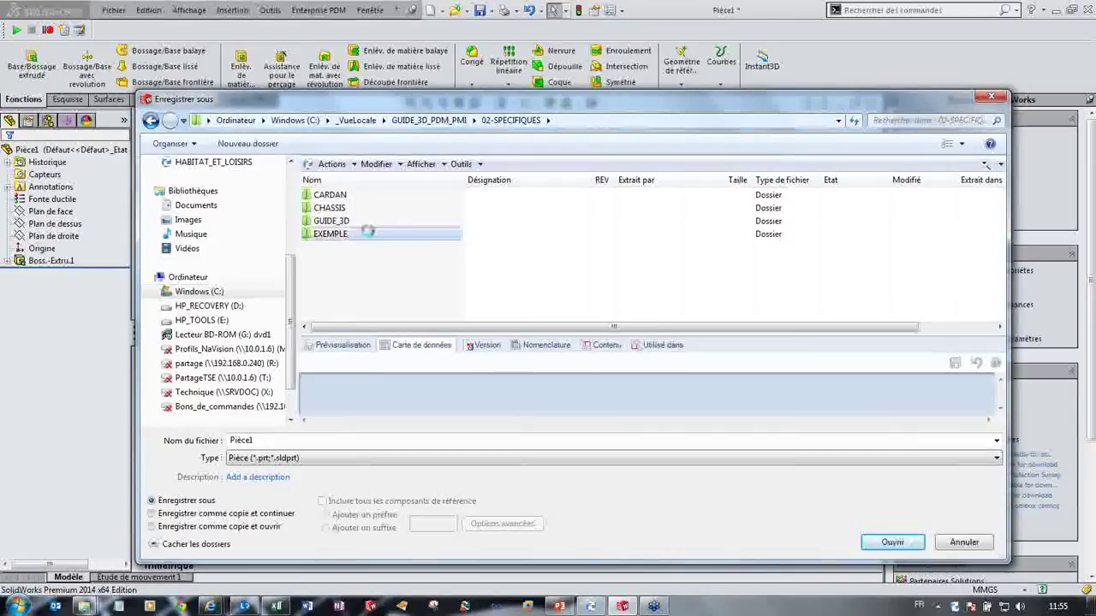
double_click(332, 234)
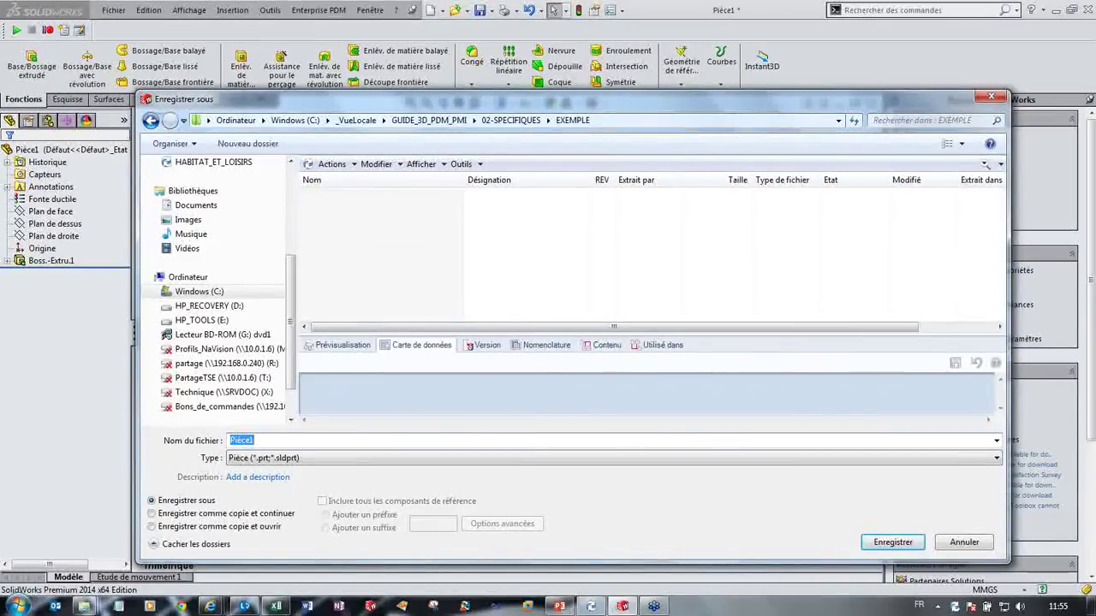
type("001-CYLINDRE")
Step: Save the part as 001-CYLINDRE and enter designation PLAQUE CYLINDRIQUE on the design card
left_click(893, 542)
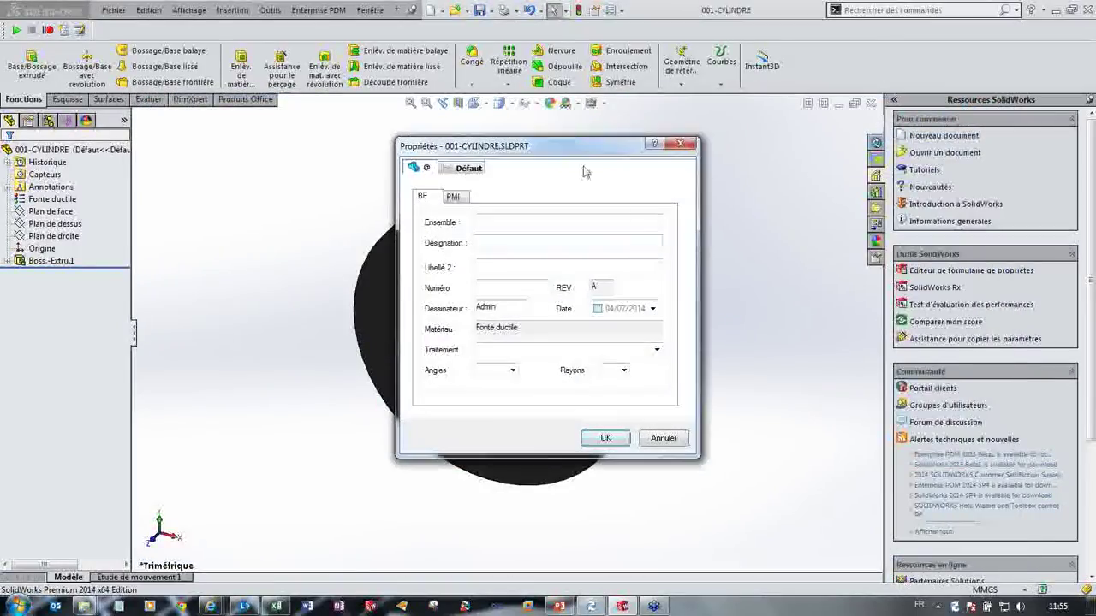
left_click_drag(579, 156, 543, 181)
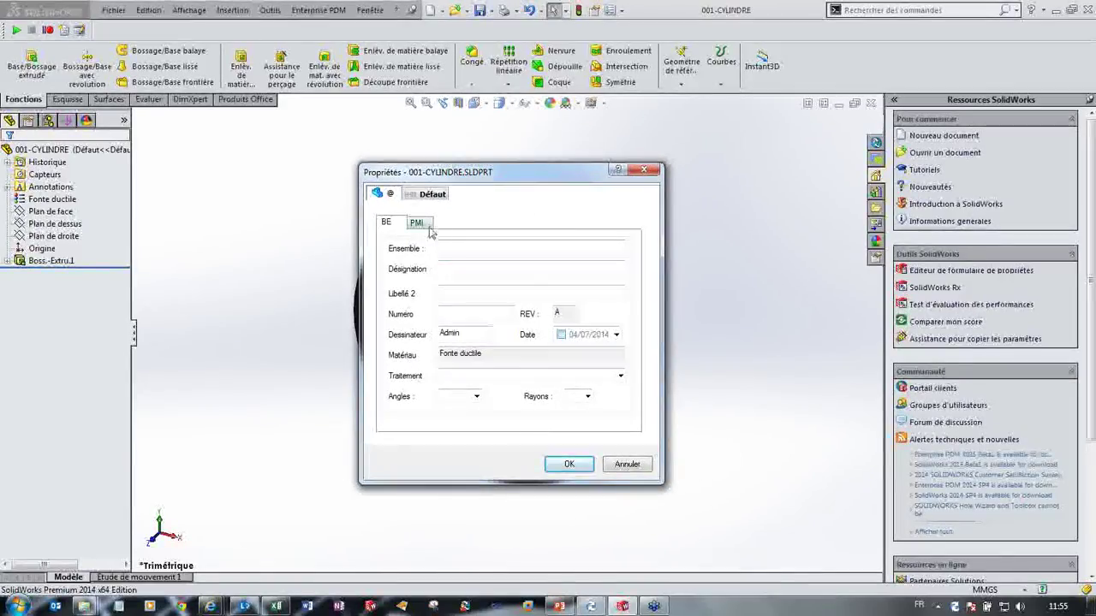
left_click_drag(380, 175, 373, 175)
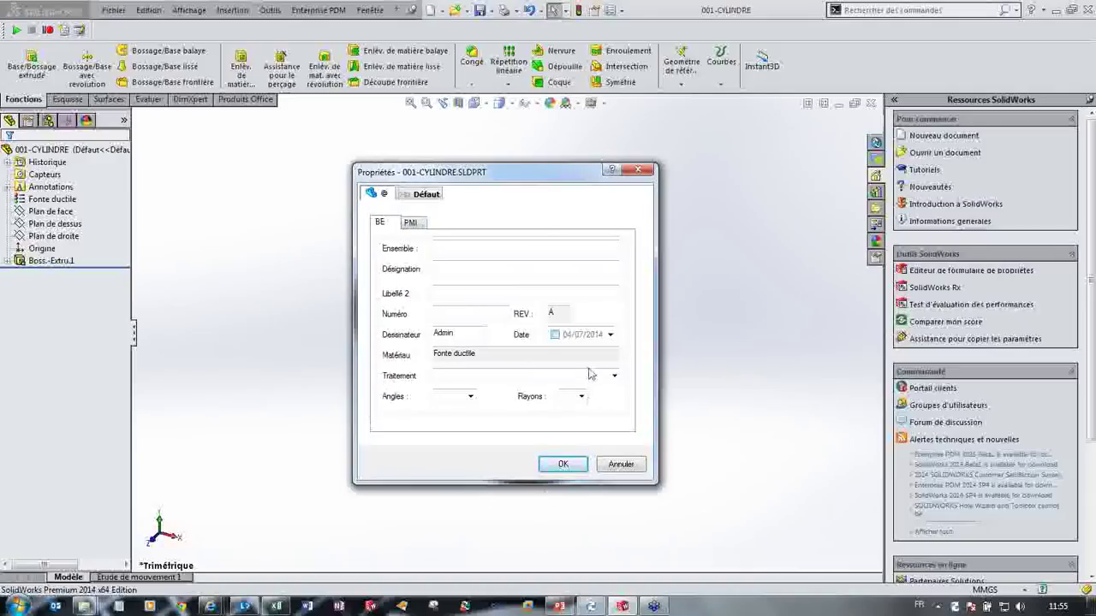
key("Tab")
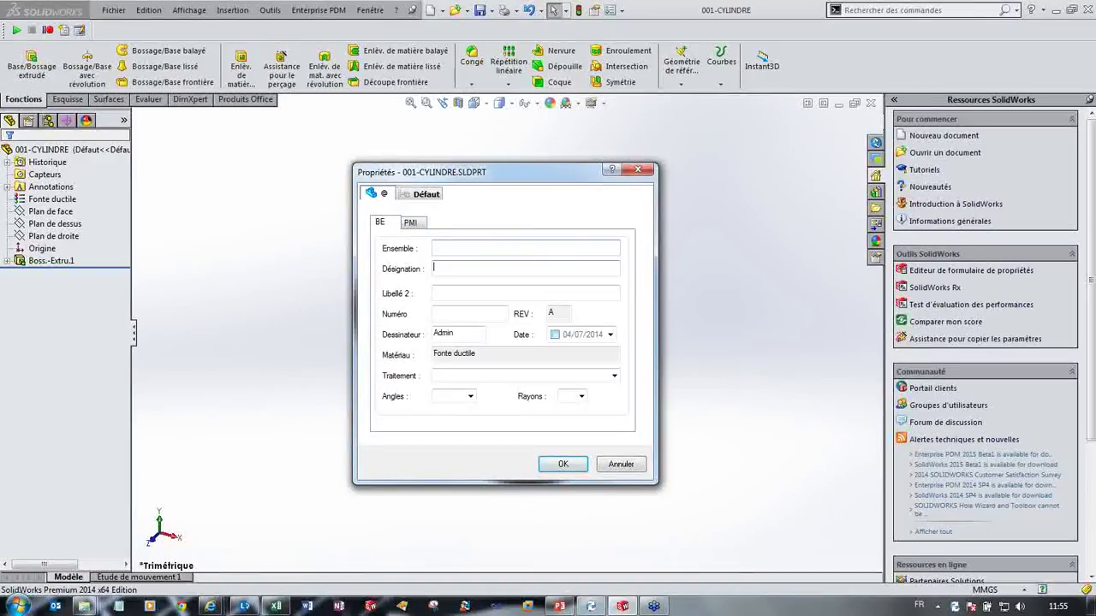
key("Tab")
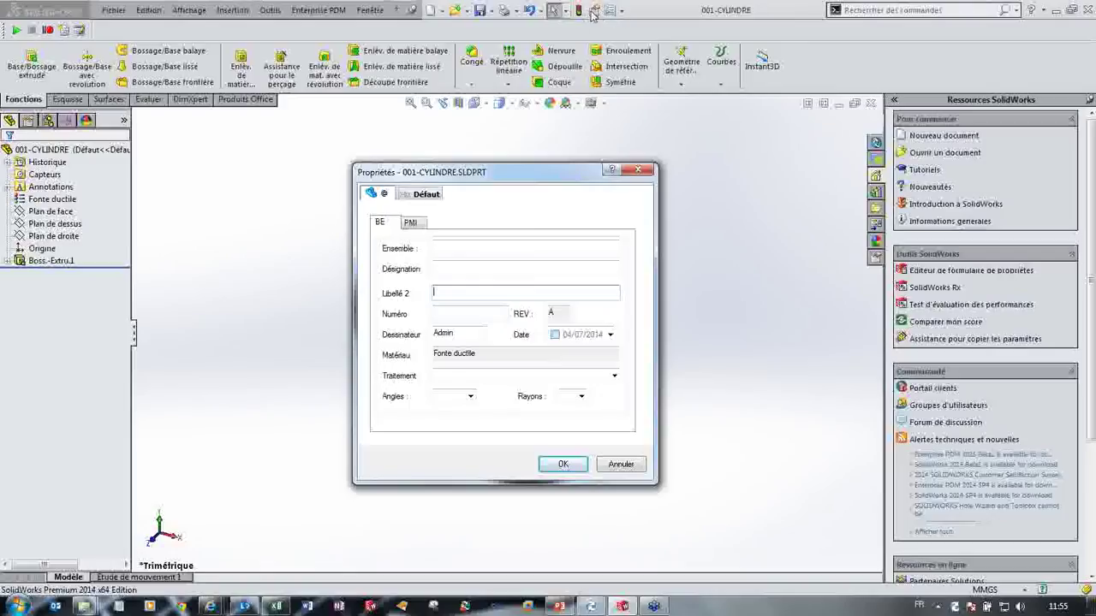
key("shift+Tab")
key("shift+Tab")
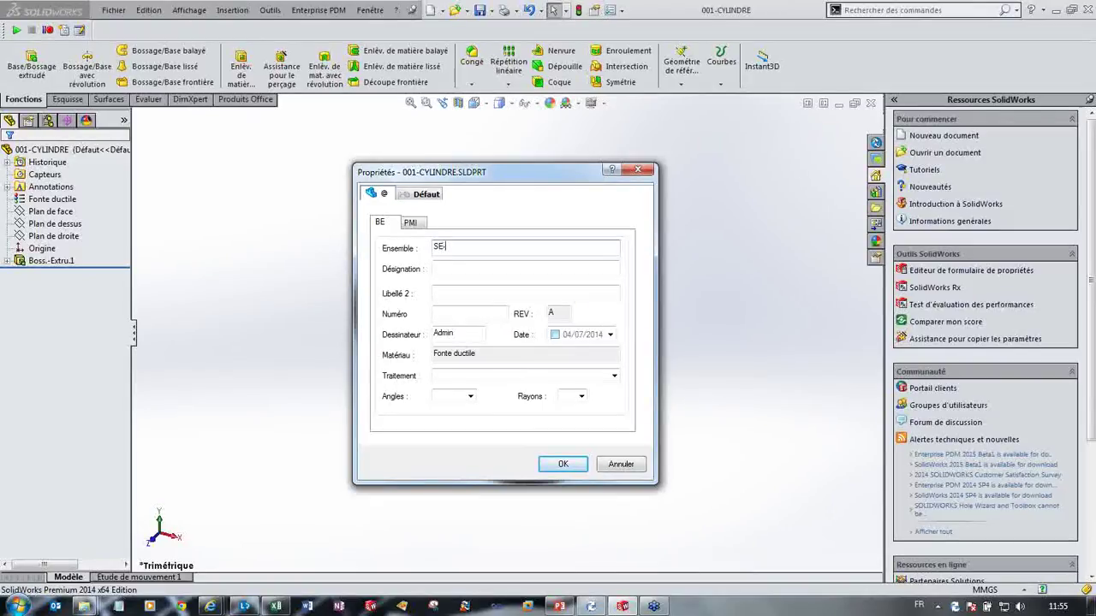
key("Tab")
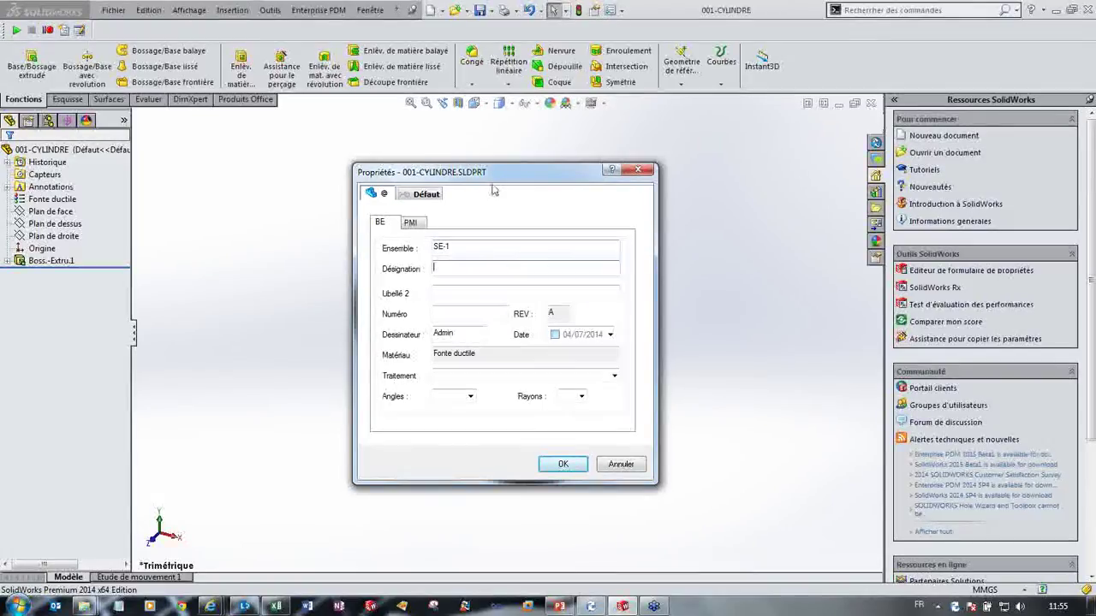
left_click_drag(493, 175, 275, 212)
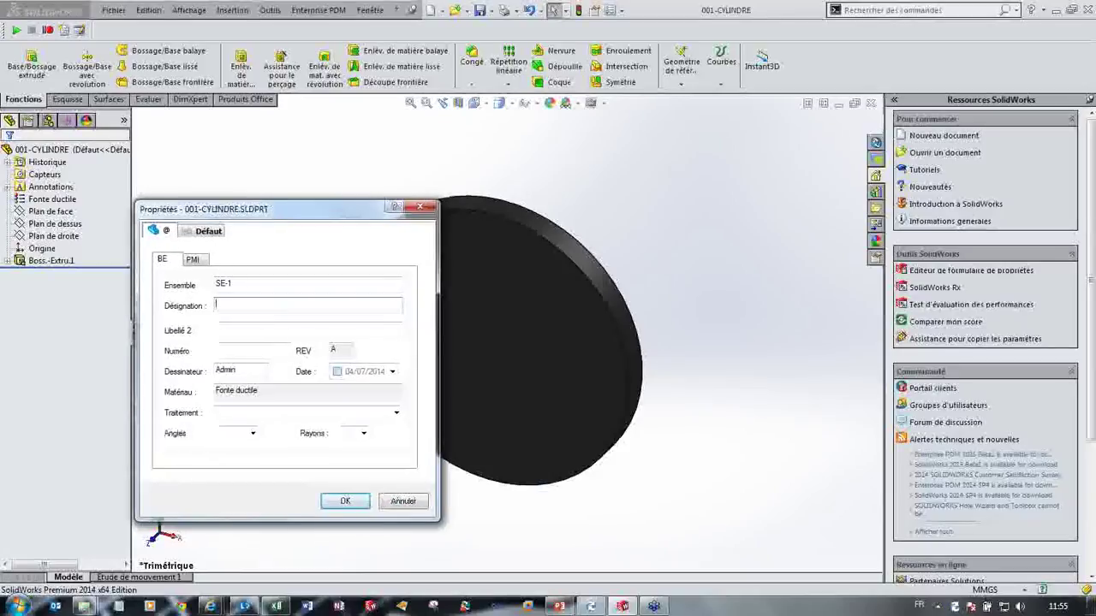
type("PLAQUE")
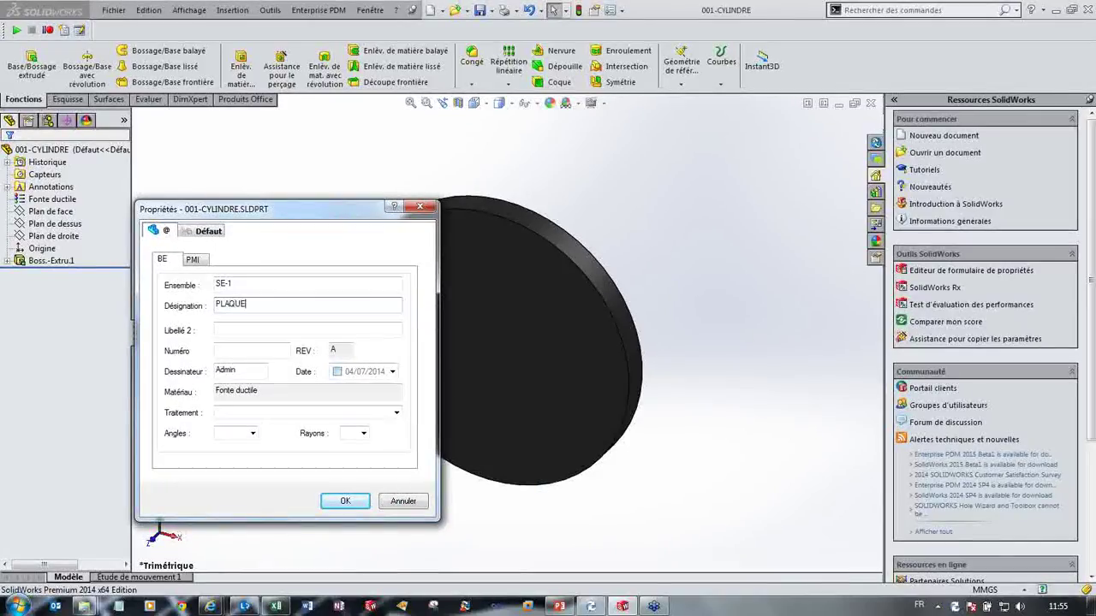
type(" CYLINDRIQUE")
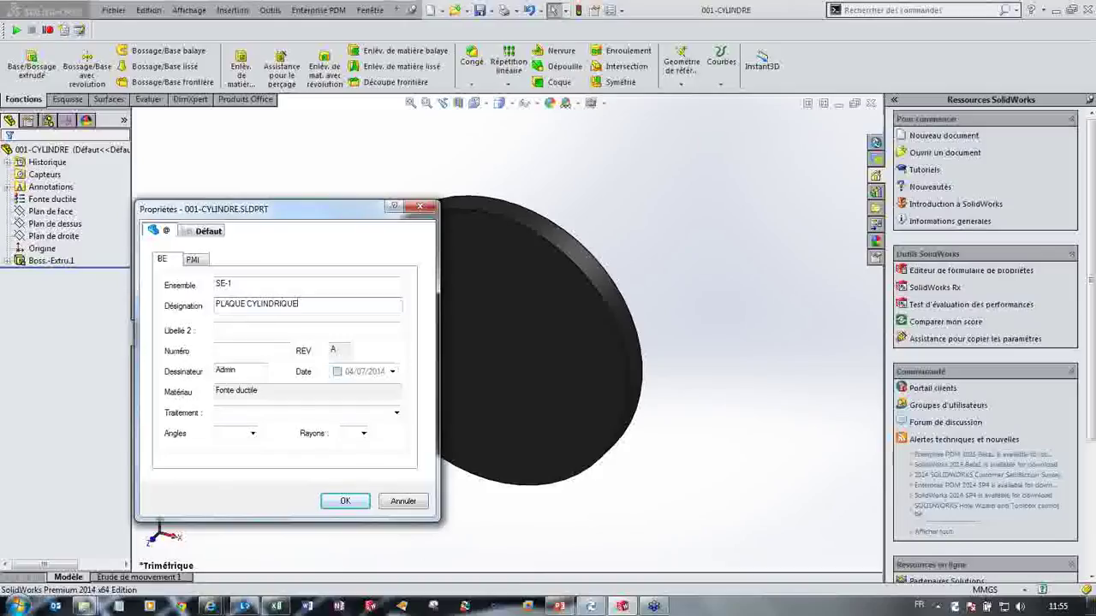
Step: Enter number 099, enable date 04/07/2014 and choose Cuivrage as the surface treatment
left_click(253, 328)
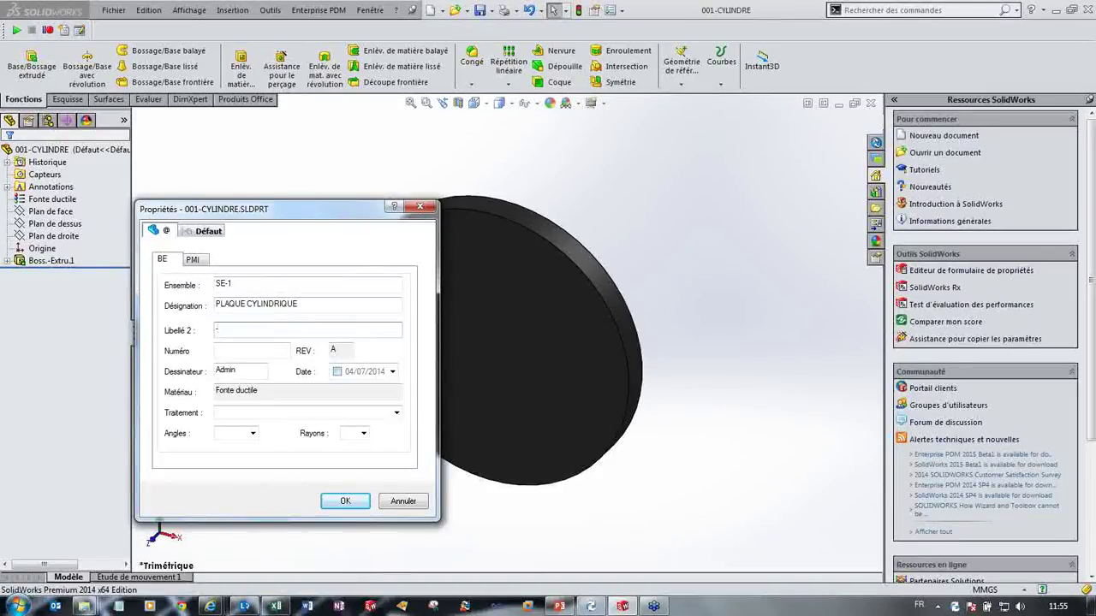
left_click(251, 350)
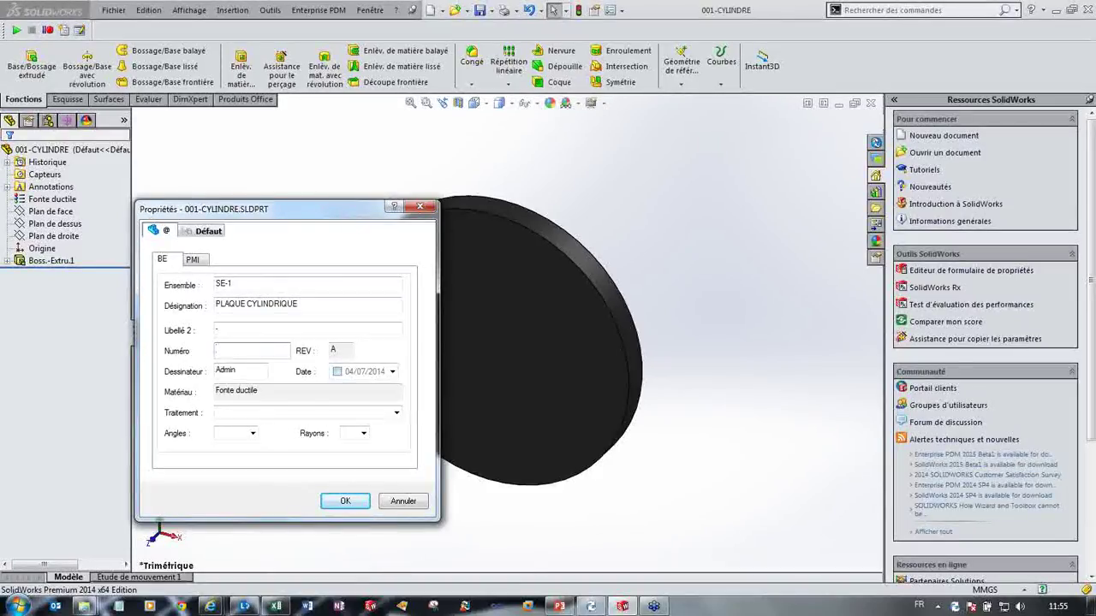
type("099")
left_click(337, 372)
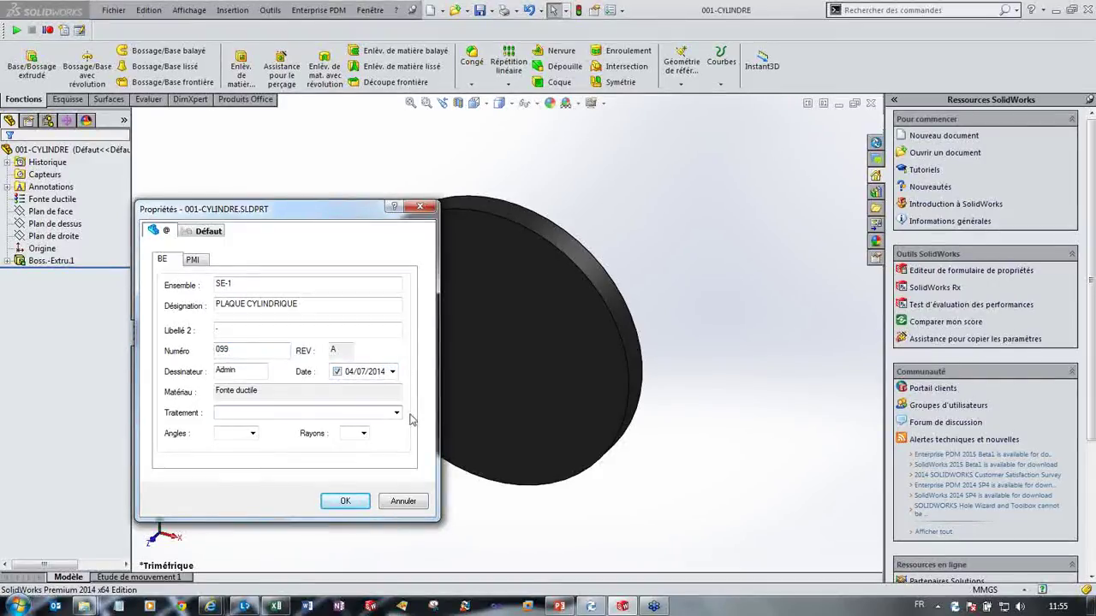
left_click(395, 412)
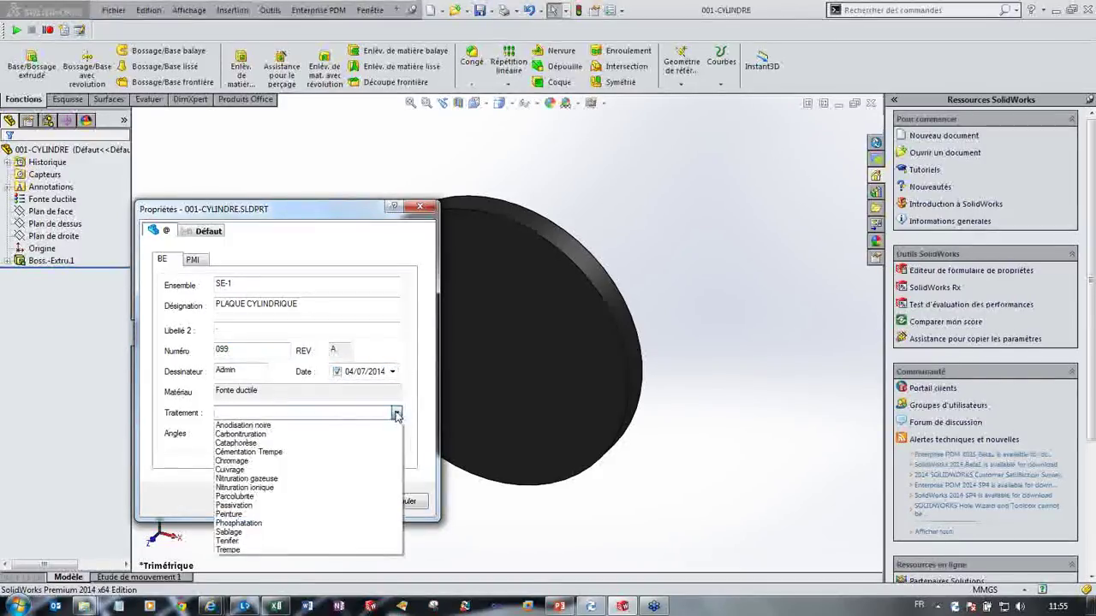
left_click(305, 471)
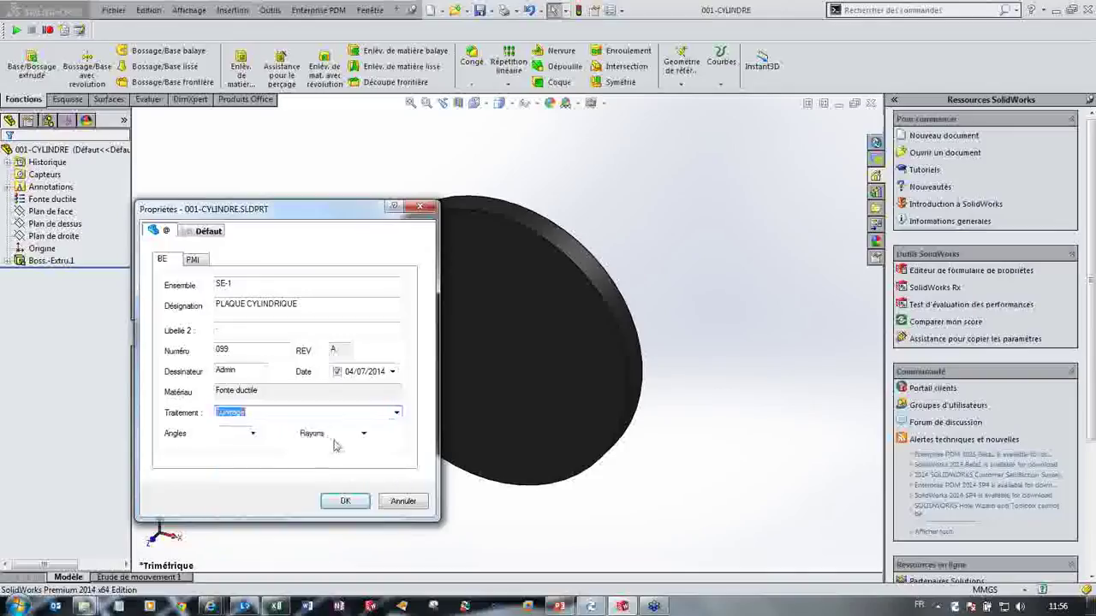
left_click(252, 435)
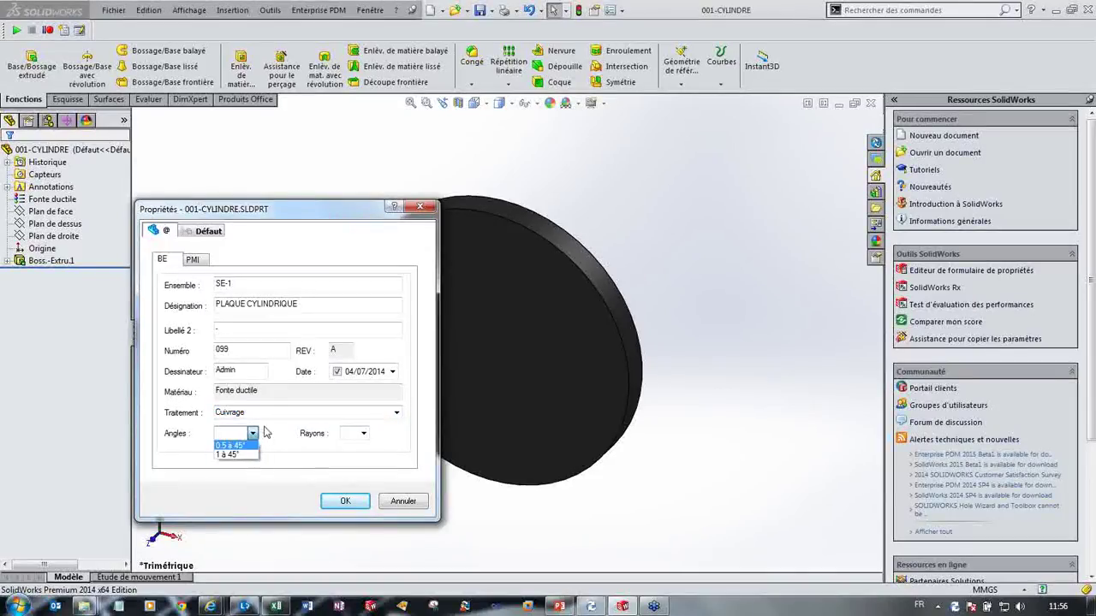
left_click(253, 434)
left_click(195, 260)
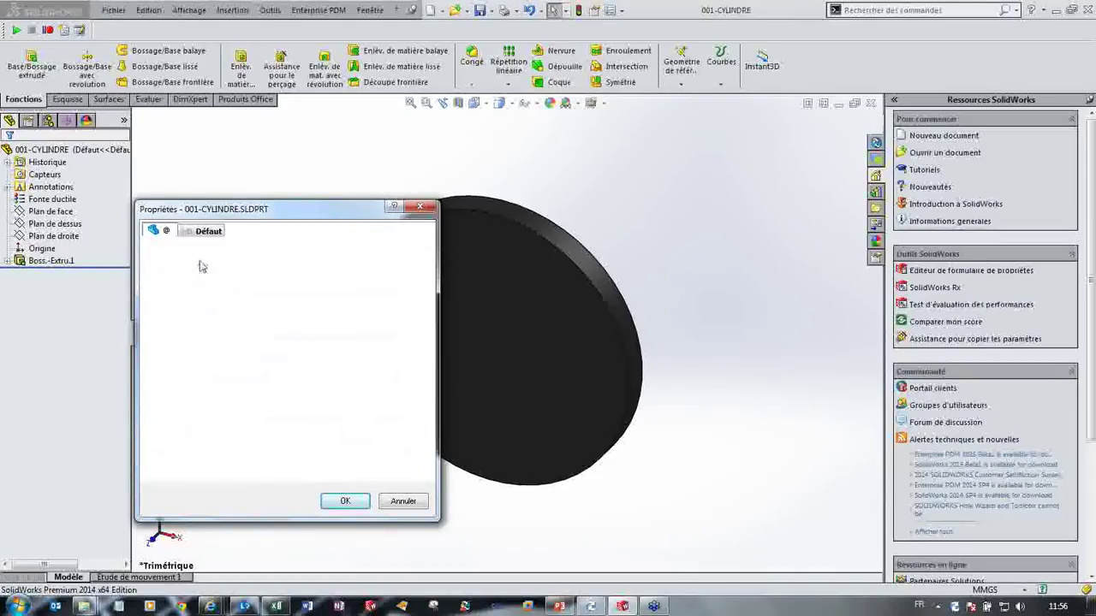
left_click(230, 286)
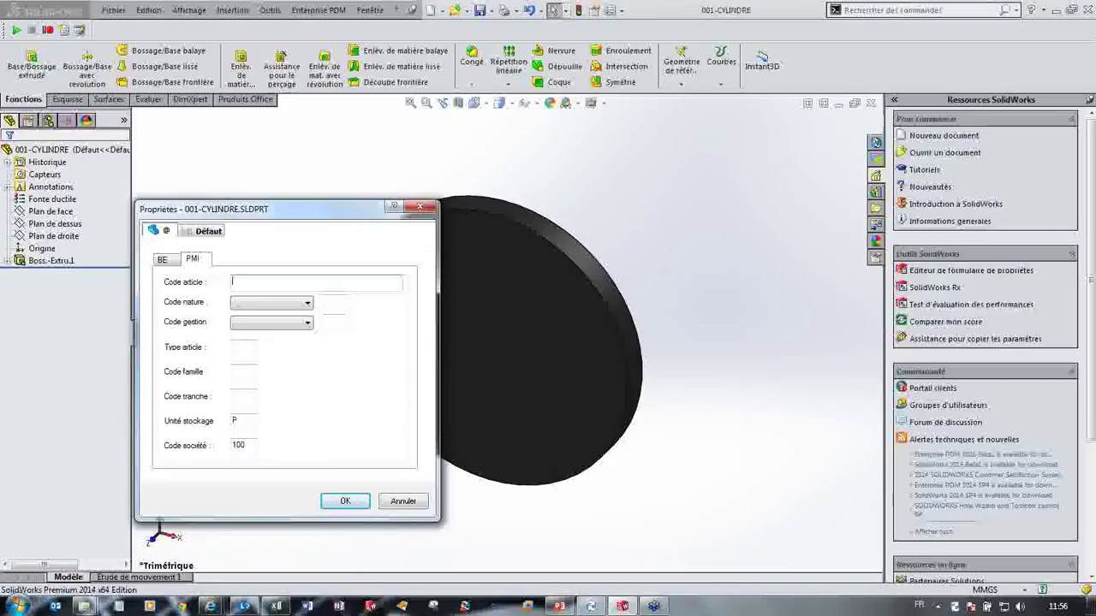
Step: Enter article FA999, nature 1, management 02 Acheté, type 01, family J2, tranche 01, and accept
type("FA999")
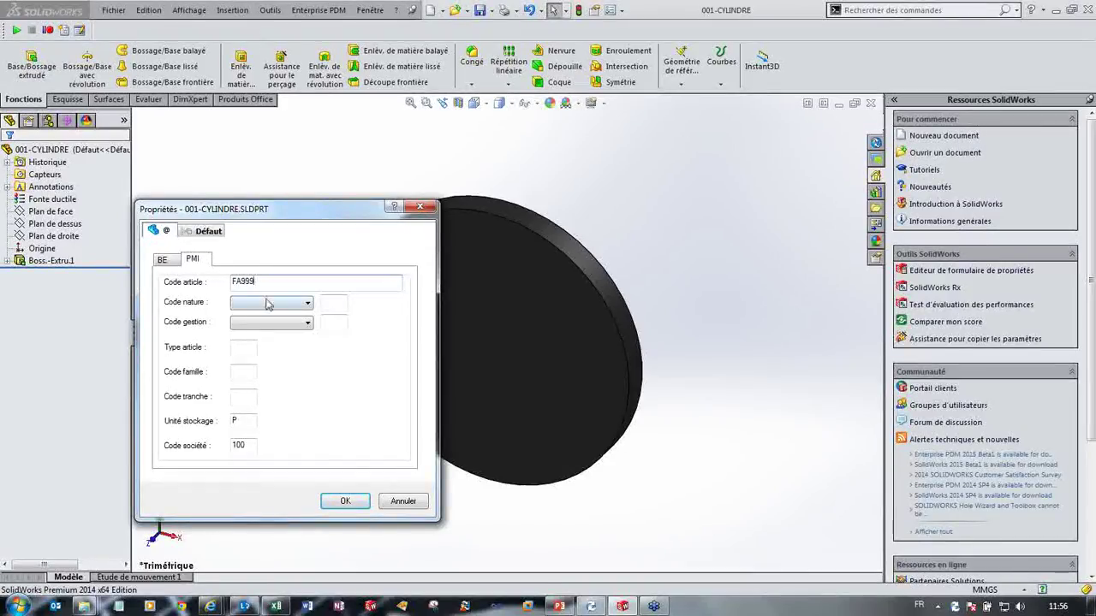
left_click(267, 304)
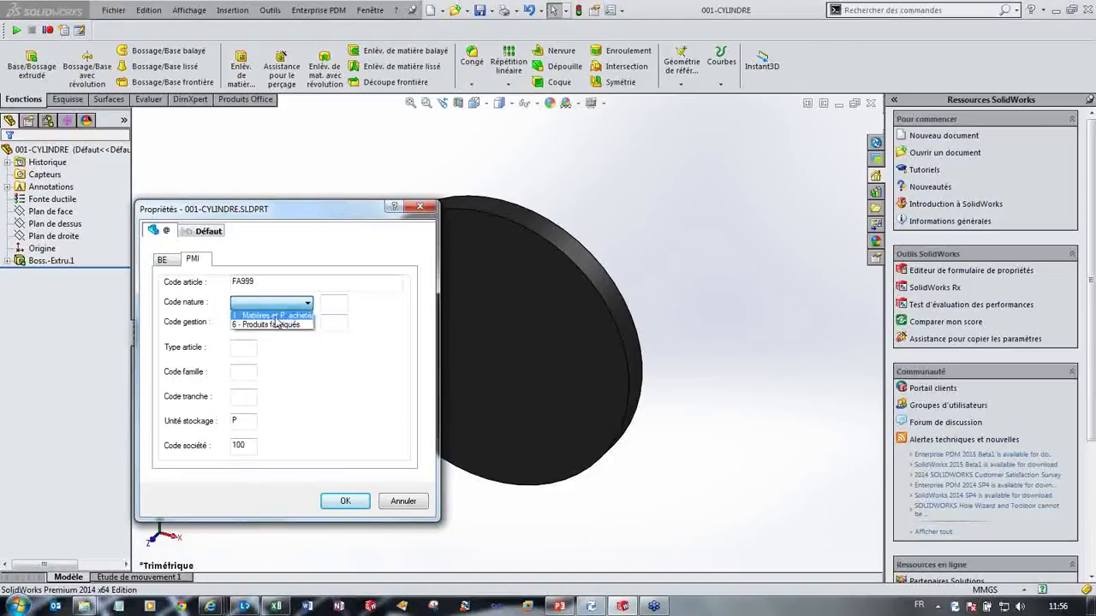
left_click(272, 316)
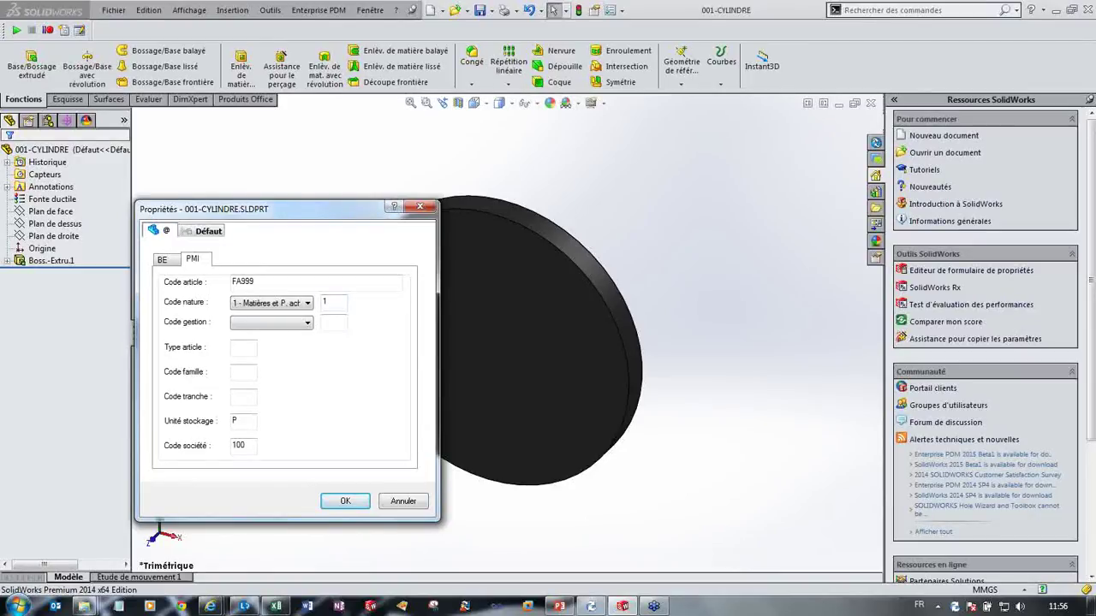
left_click(306, 325)
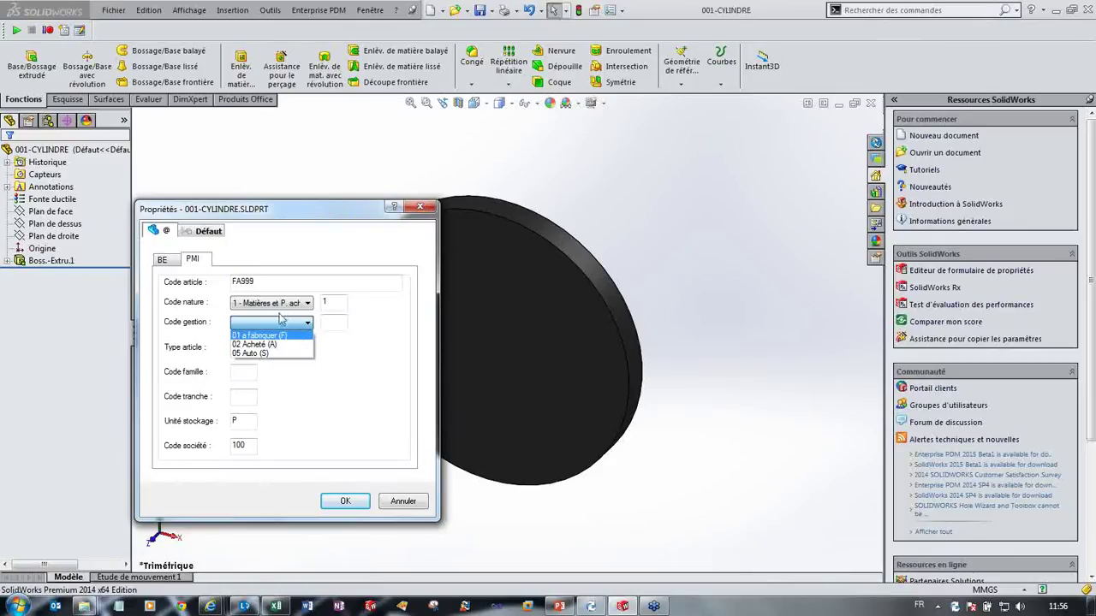
left_click(268, 345)
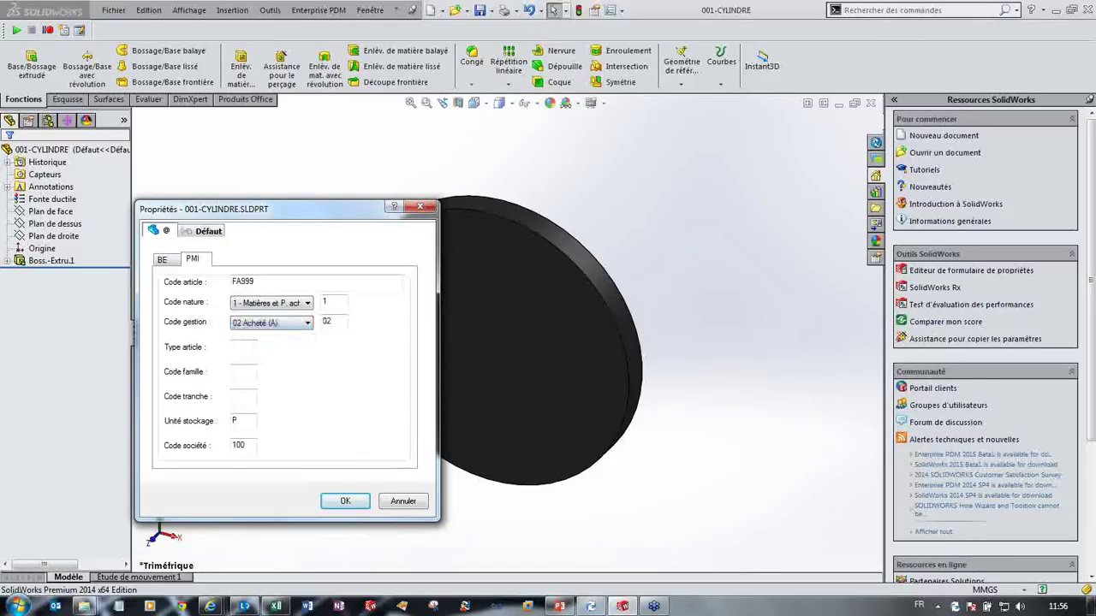
left_click(232, 347)
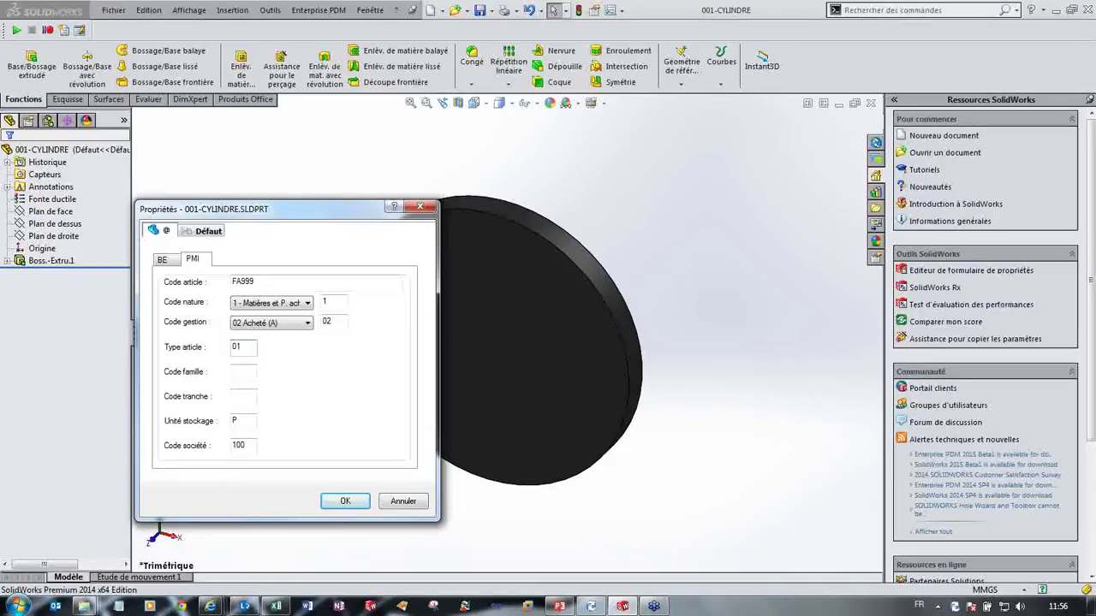
left_click(243, 371)
left_click(233, 397)
type("01")
left_click(361, 504)
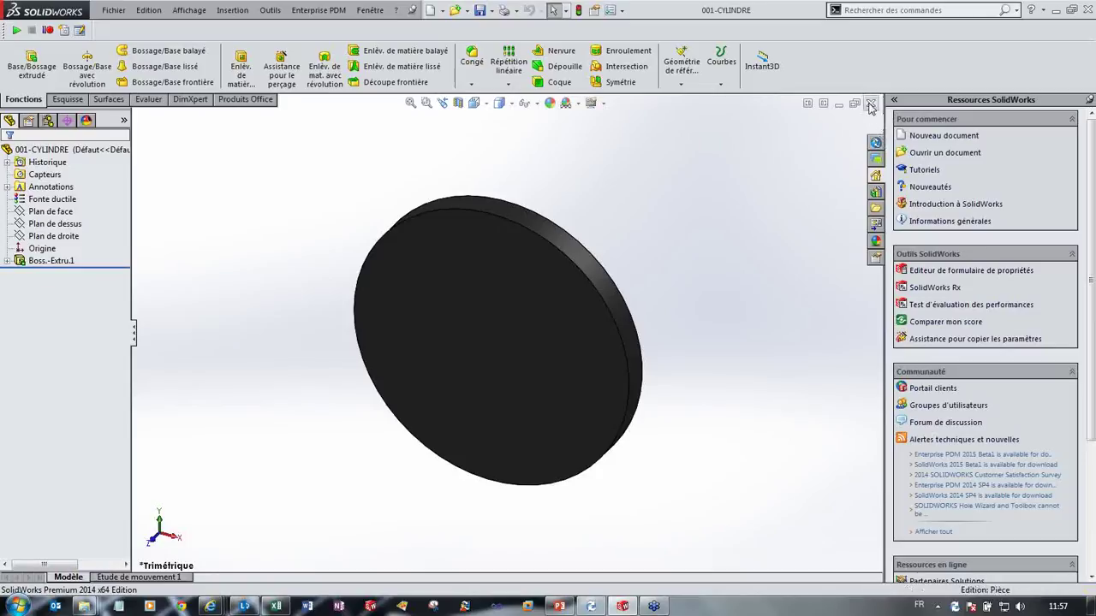
Step: Reopen 001-CYLINDRE, confirm its custom properties show FA999, Cuivrage and SE-1, then close saving all
key("ctrl+w")
left_click(113, 10)
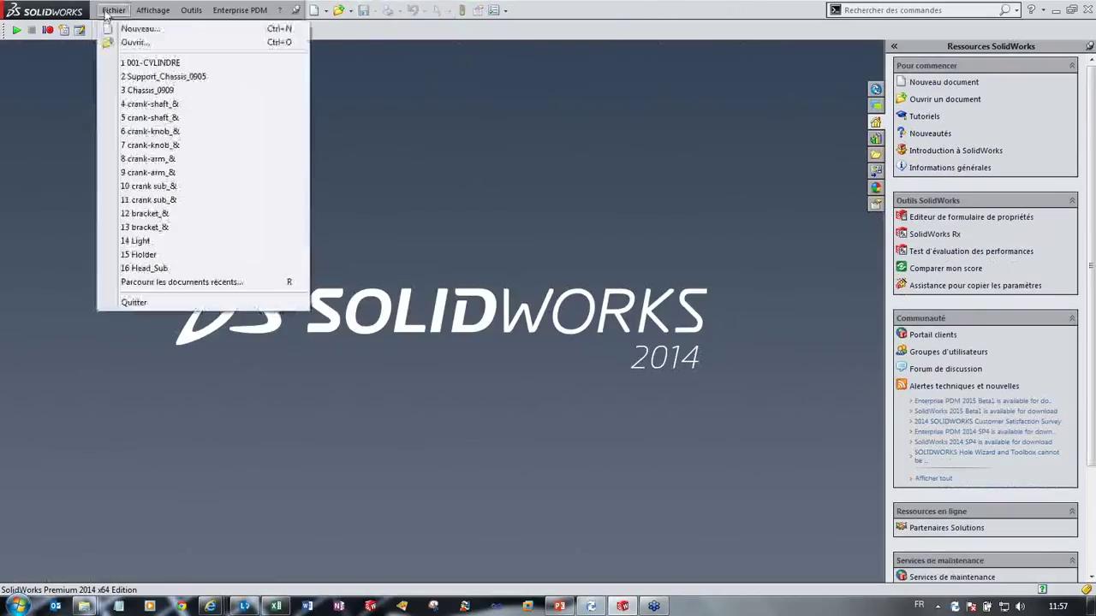
left_click(172, 65)
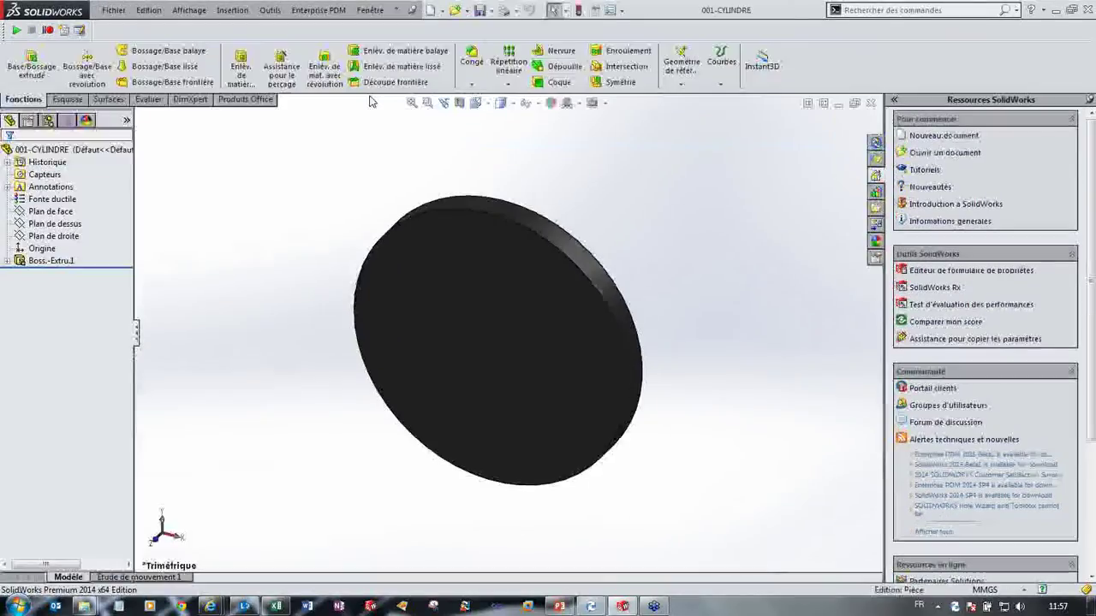
left_click(595, 10)
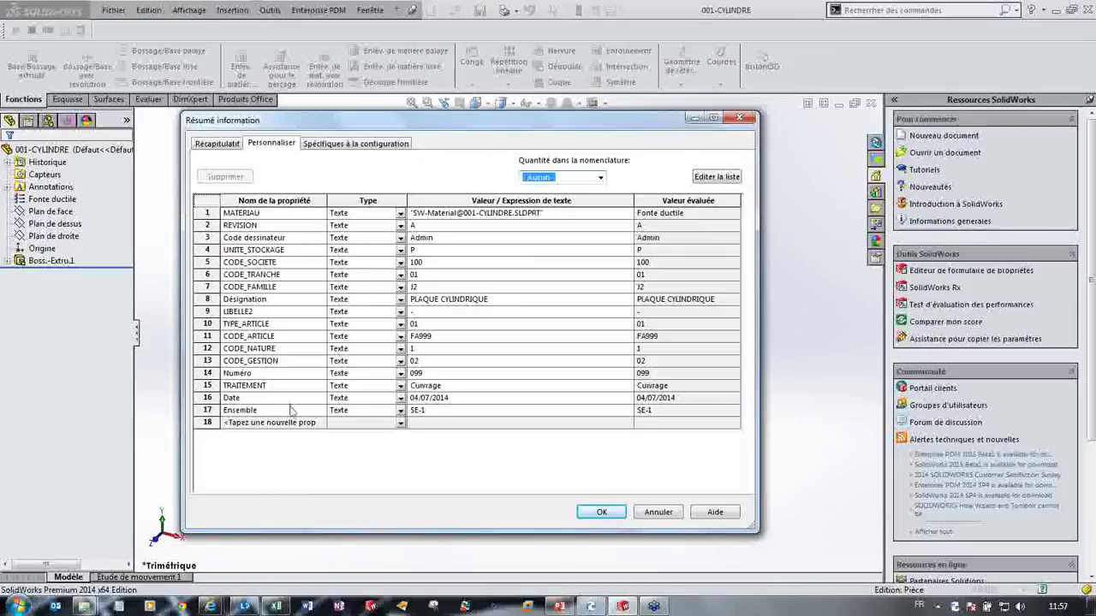
left_click(602, 512)
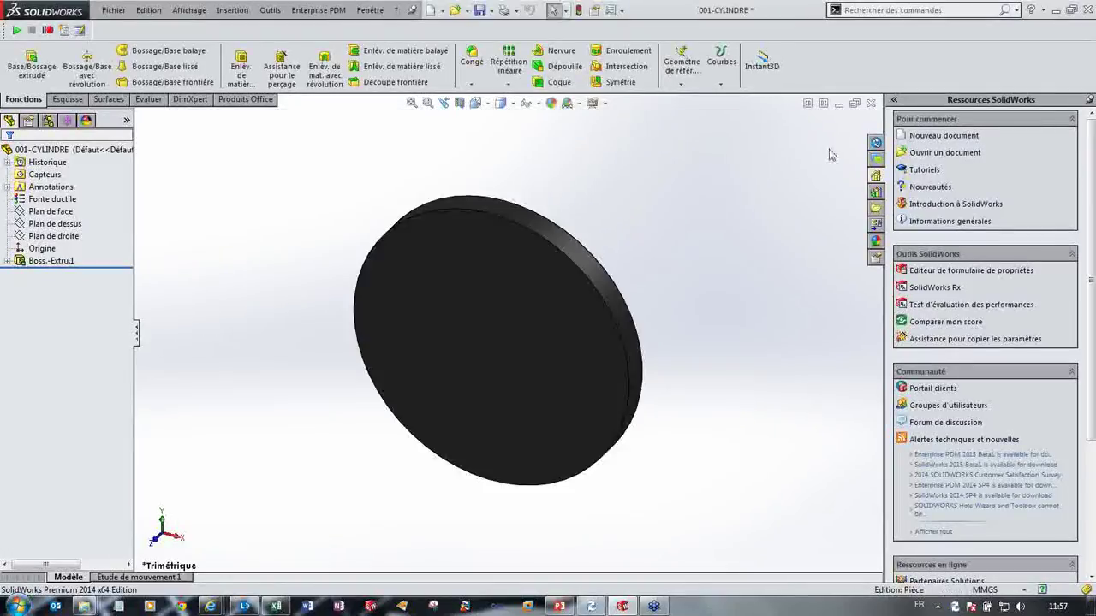
left_click(870, 103)
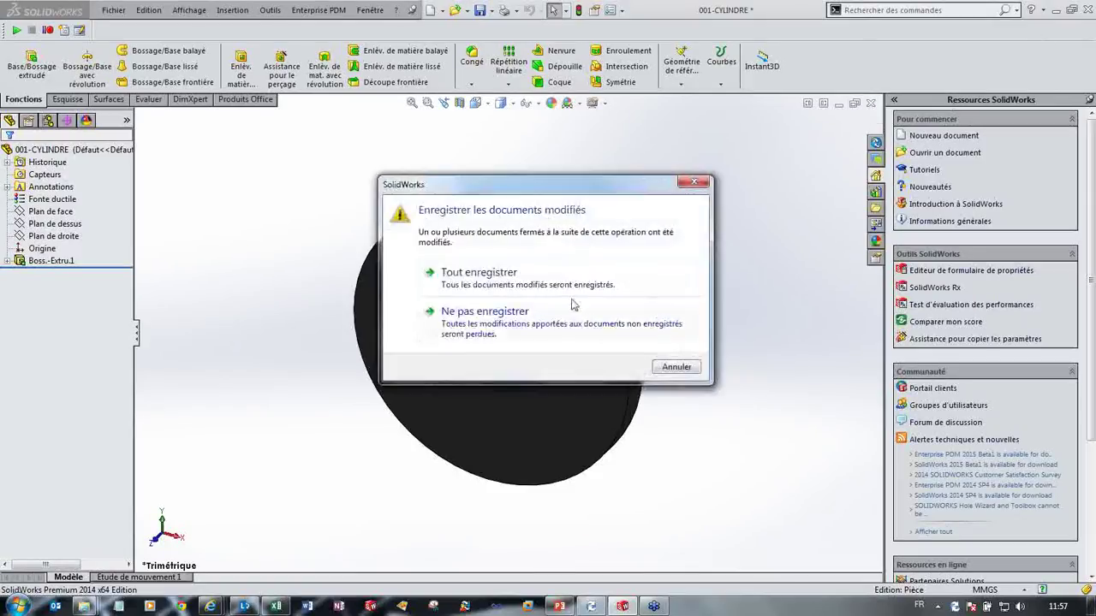
left_click(647, 266)
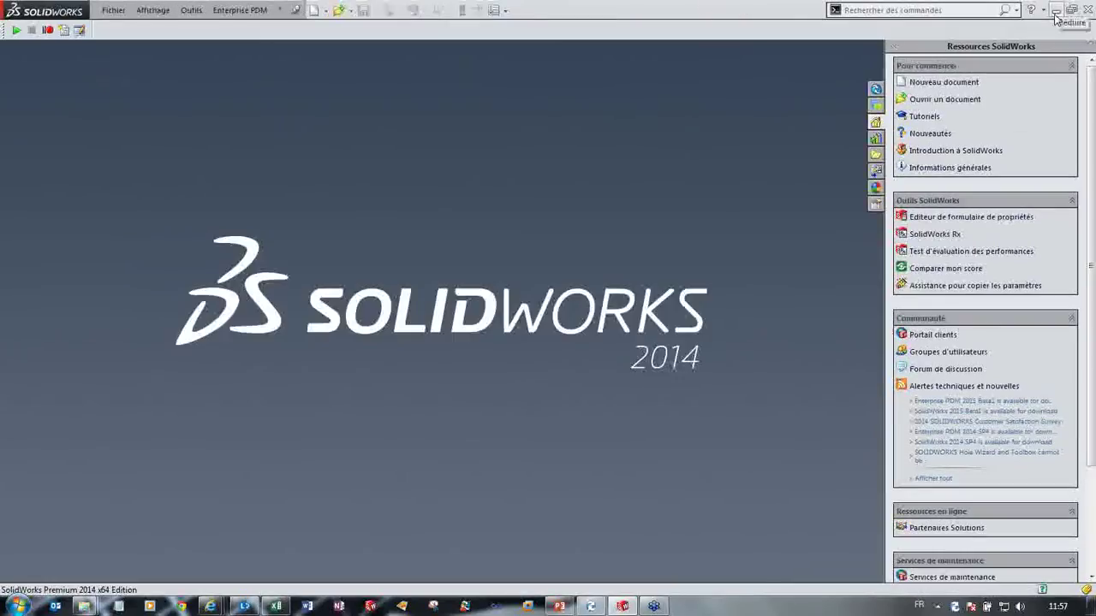
Step: Open the vault's EXEMPLE folder and inspect 001-CYLINDRE's data card on its PMI and BE tabs
left_click(1054, 12)
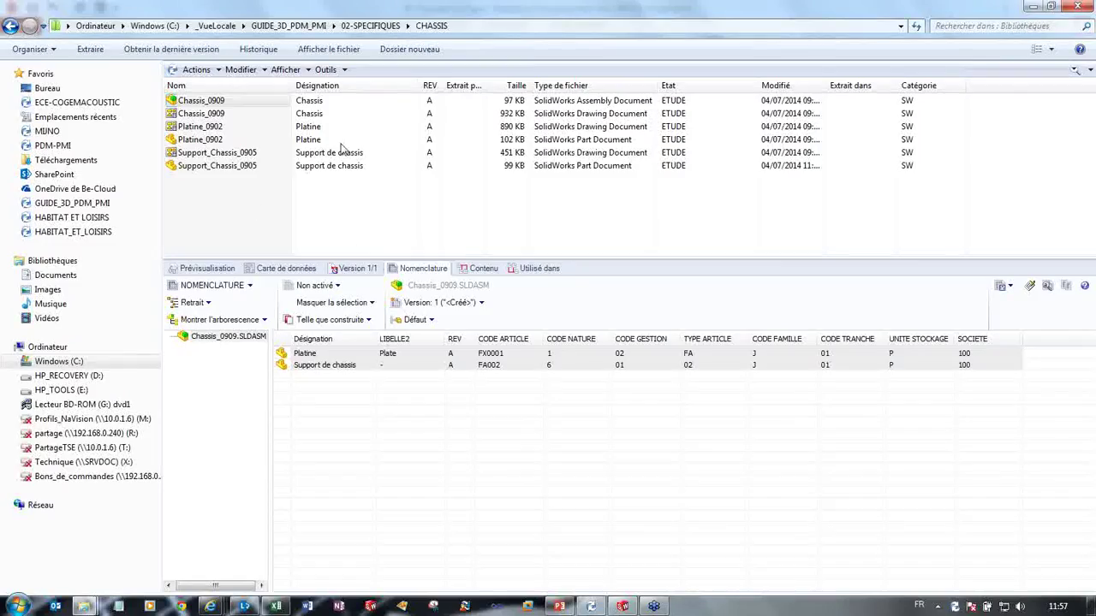
left_click(370, 26)
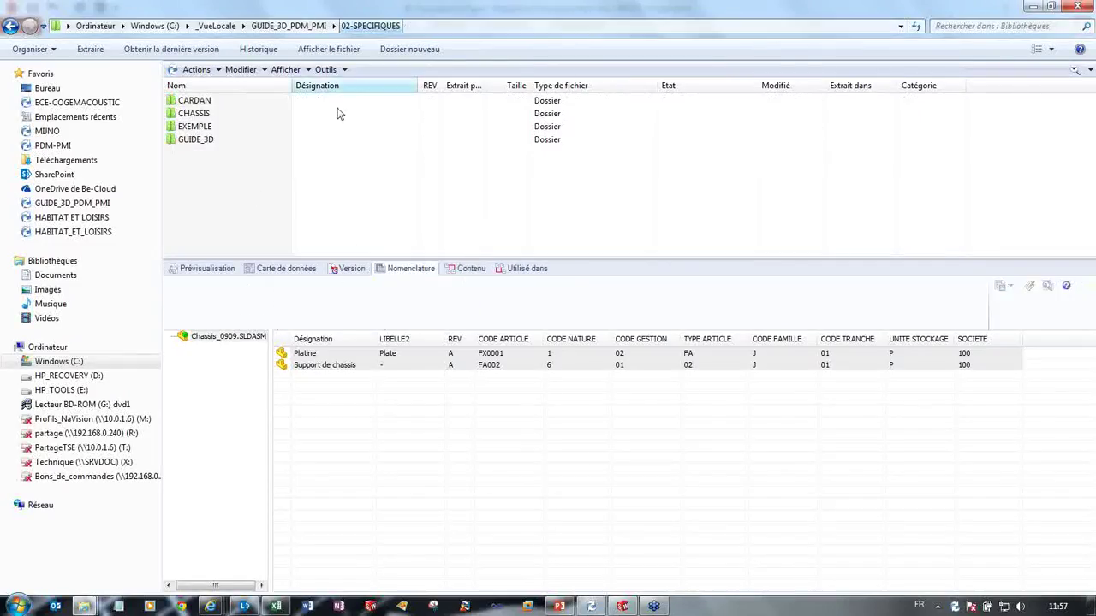
double_click(205, 126)
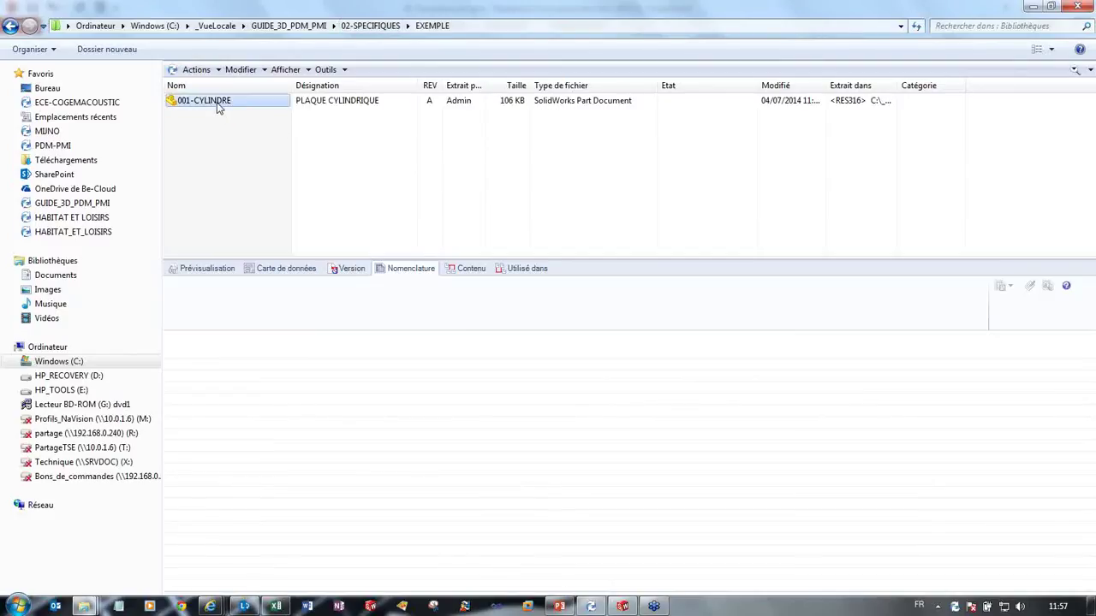
left_click(219, 103)
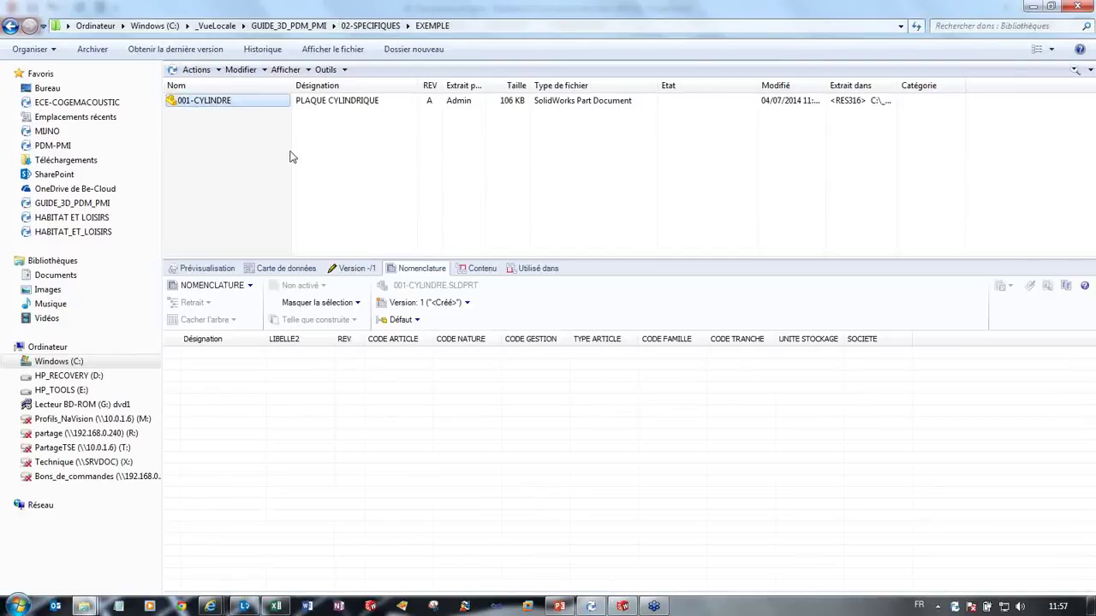
left_click(291, 269)
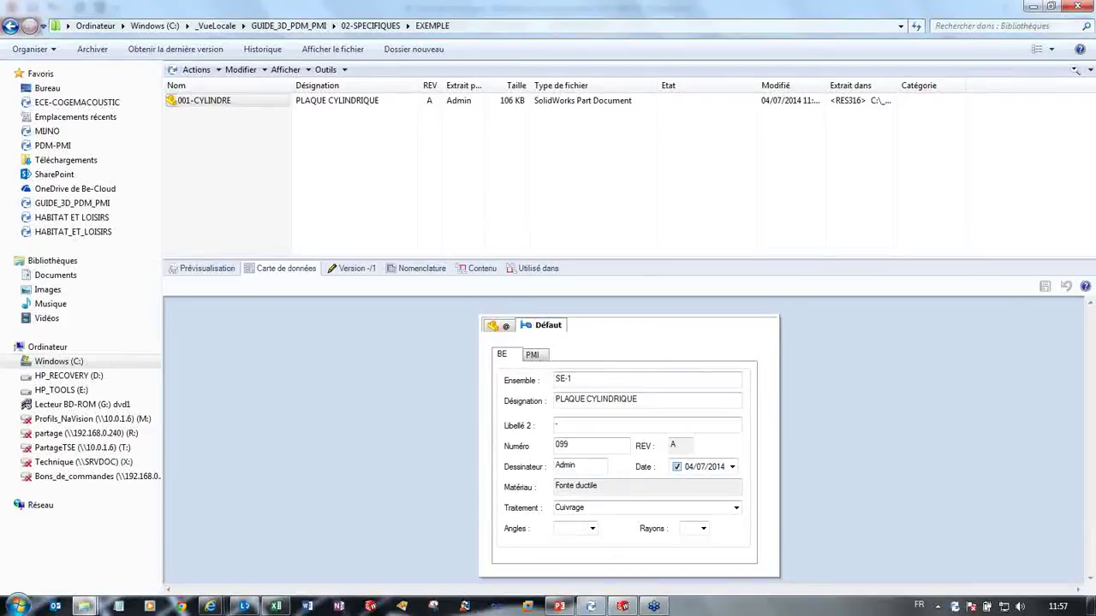
left_click(535, 354)
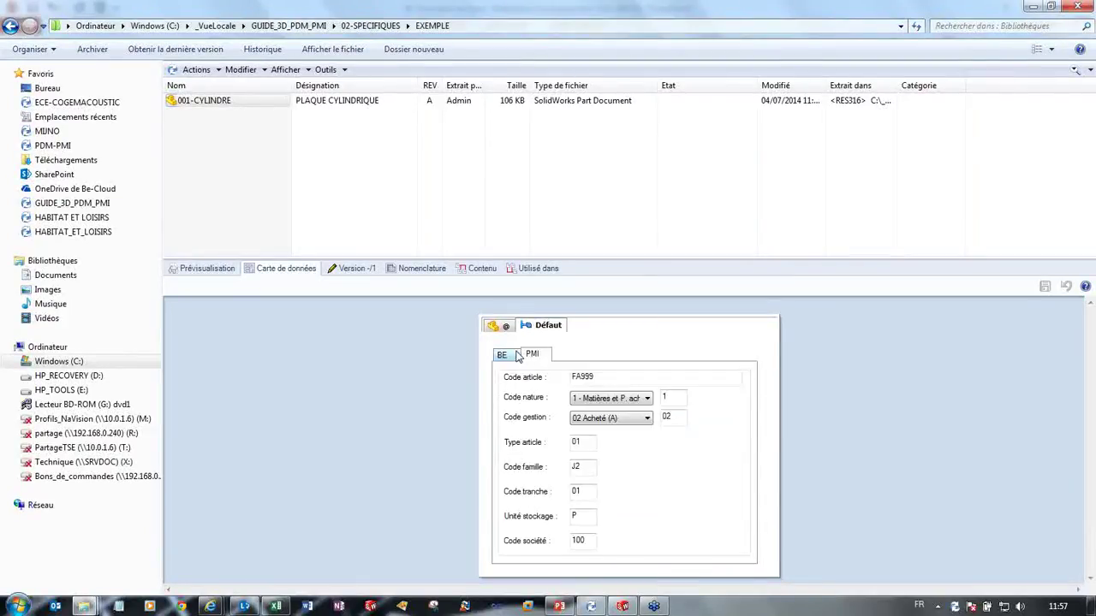
left_click(515, 354)
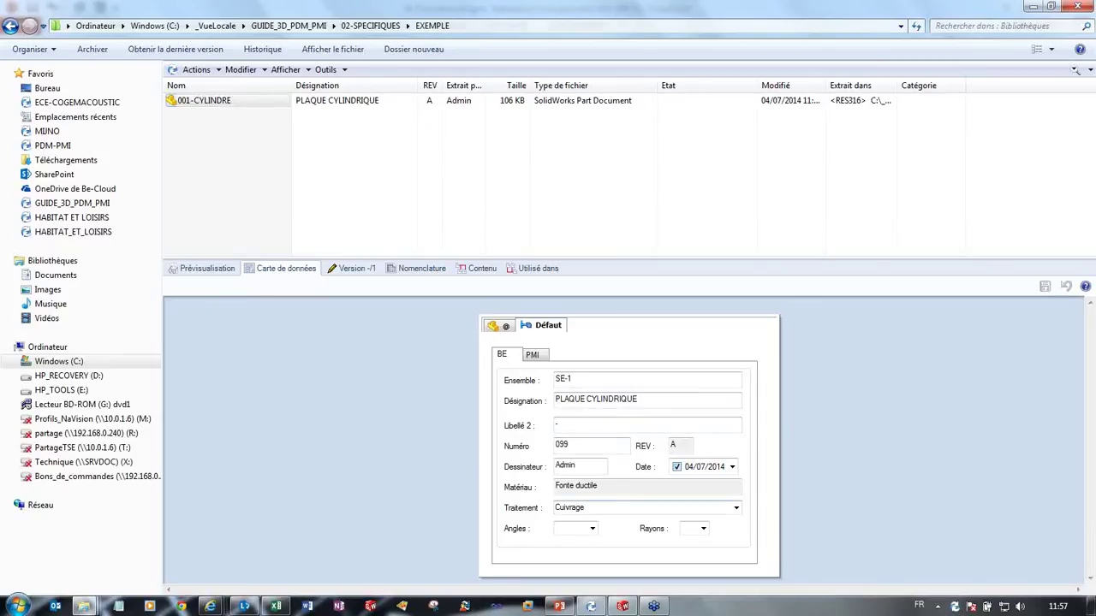
left_click(543, 226)
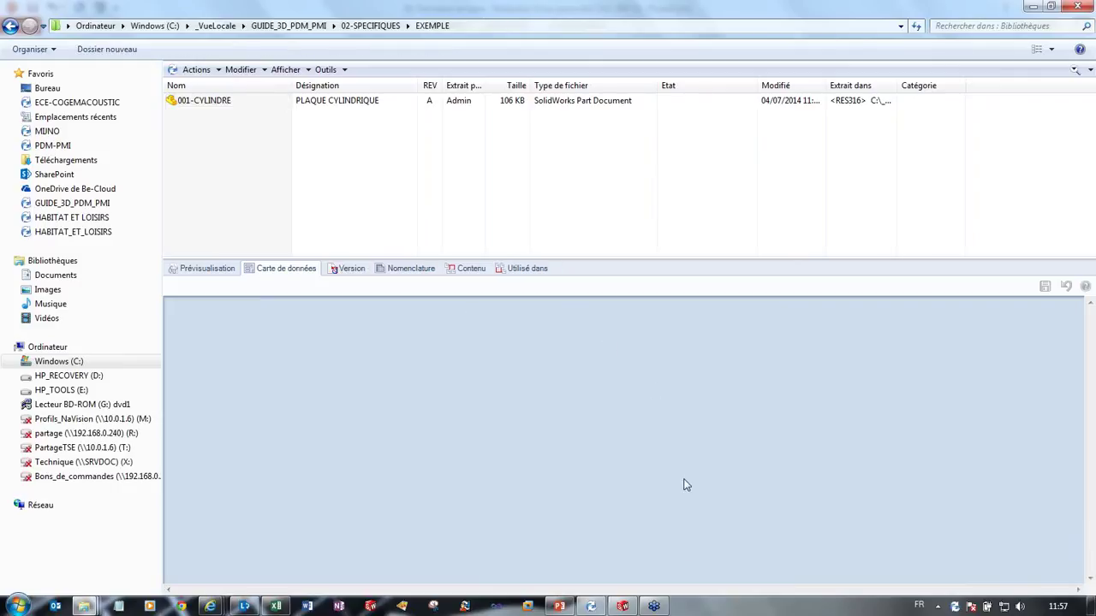
Step: Review PowerPoint slides 11–13 on file information and XML export, then return to PDM Administration
left_click(559, 607)
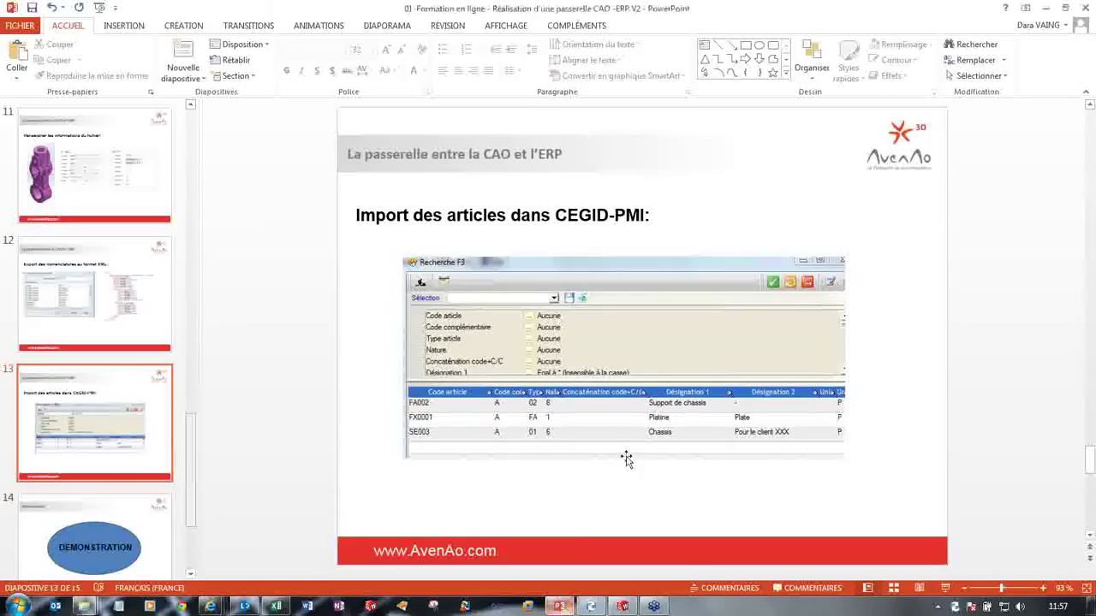
scroll(752, 430, "up", 2)
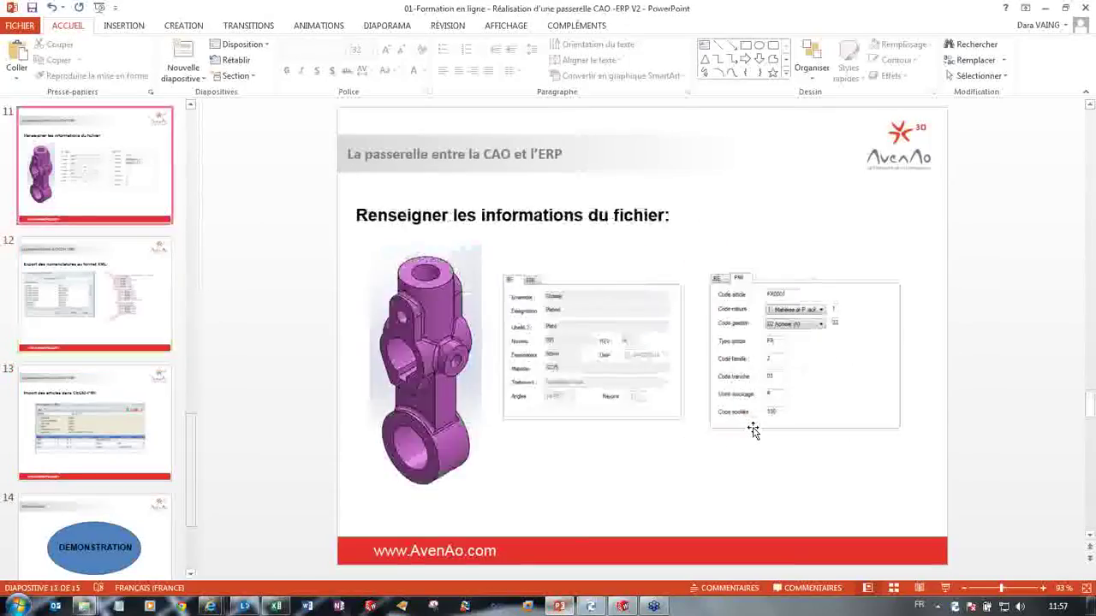
scroll(752, 430, "down", 1)
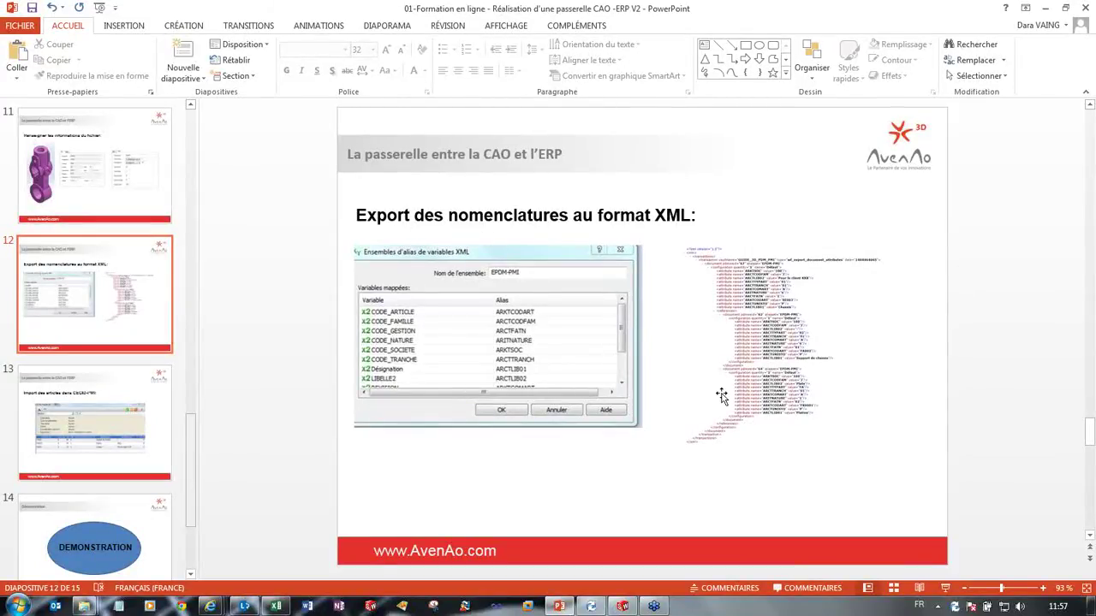
left_click(590, 606)
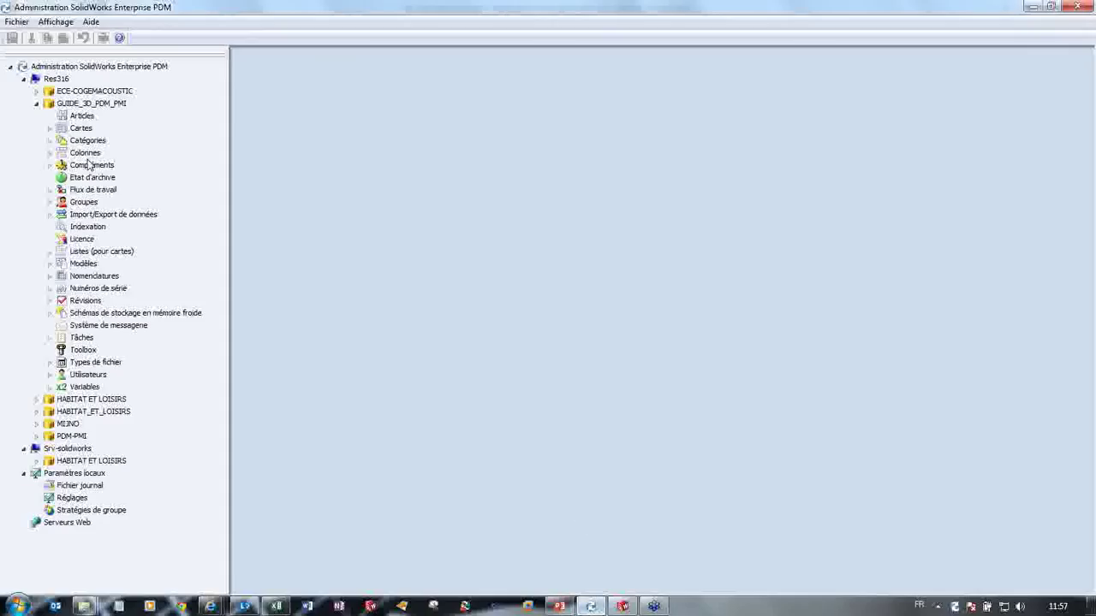
Step: Open the EPDM-PMI variable alias set showing CODE_ARTICLE mapped to ARKTCODART, then switch to ExportARTICLE
double_click(82, 217)
left_click(96, 227)
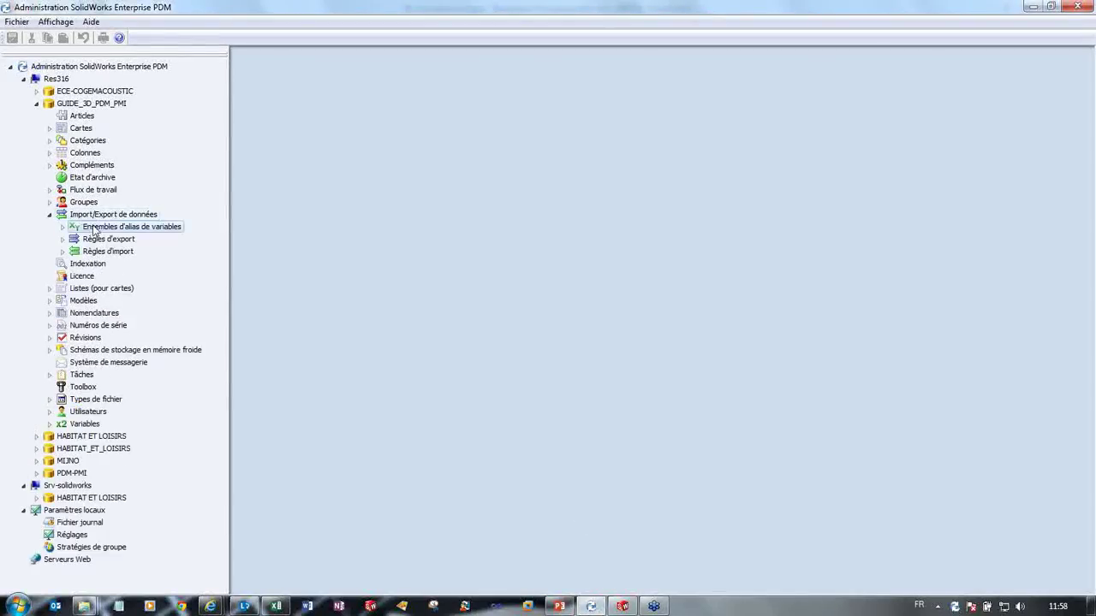
double_click(96, 227)
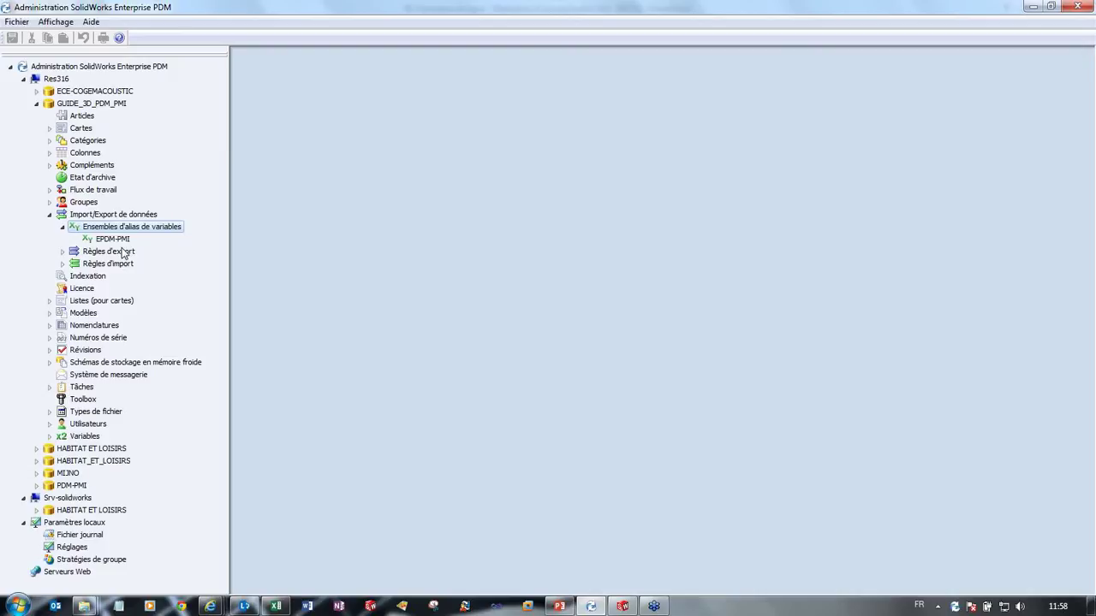
double_click(107, 239)
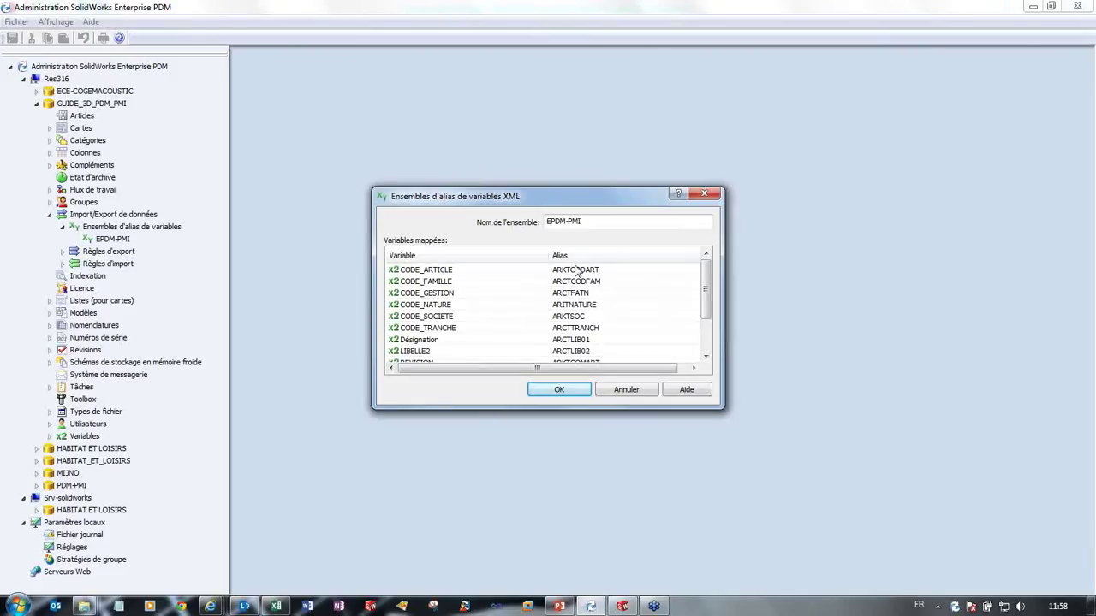
left_click(277, 607)
Step: Highlight ERP field names C5 to C22 (ARCTTYPART to ARCTSECART), then minimise Excel
left_click(181, 193)
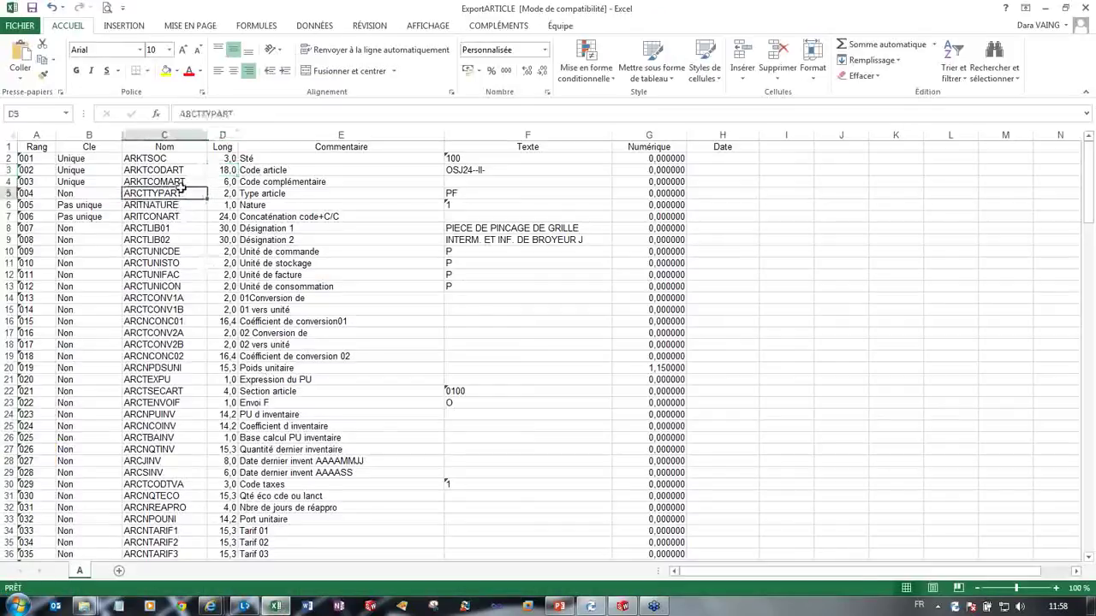
left_click_drag(182, 188, 181, 391)
left_click(182, 392)
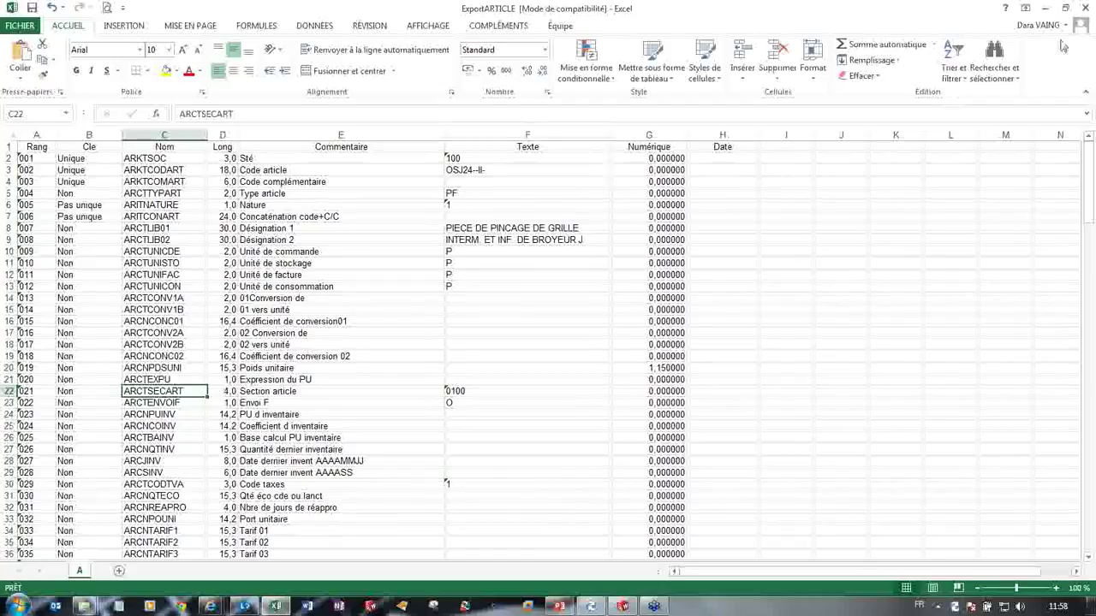
left_click(1045, 8)
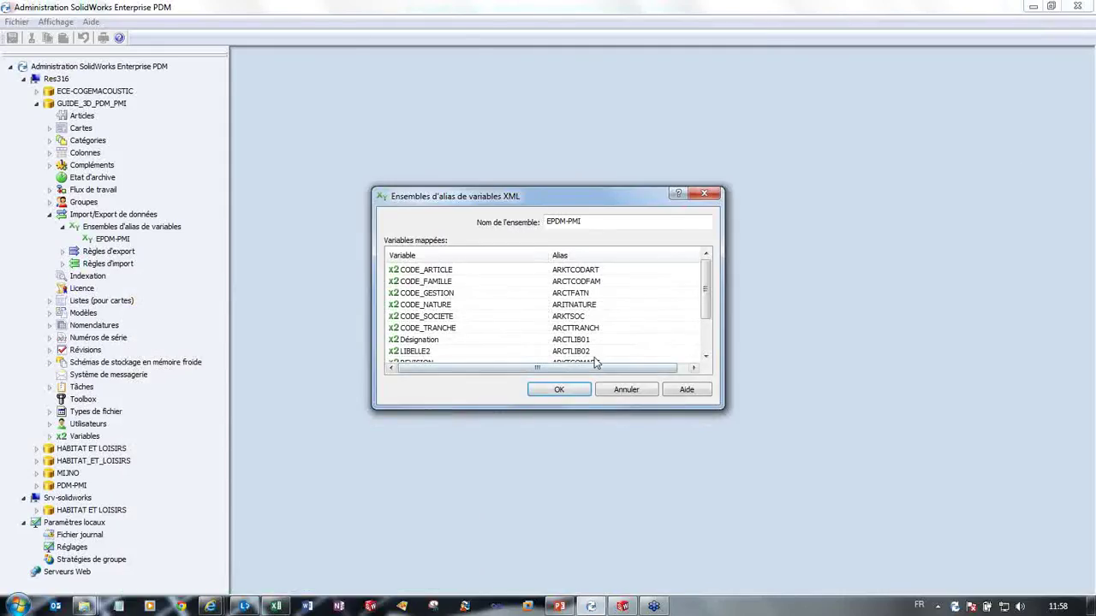
Step: Scroll through the EPDM-PMI alias set's mapped variables and confirm with OK
mouse_move(706, 288)
left_mouse_down()
mouse_move(707, 323)
mouse_move(706, 287)
left_mouse_up()
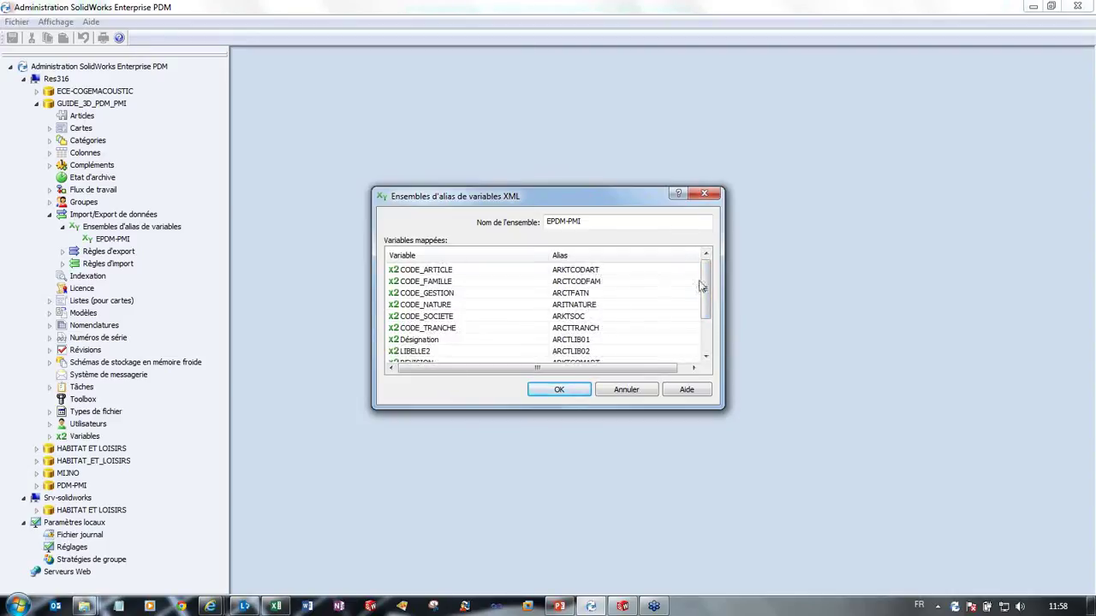
left_click_drag(707, 291, 709, 321)
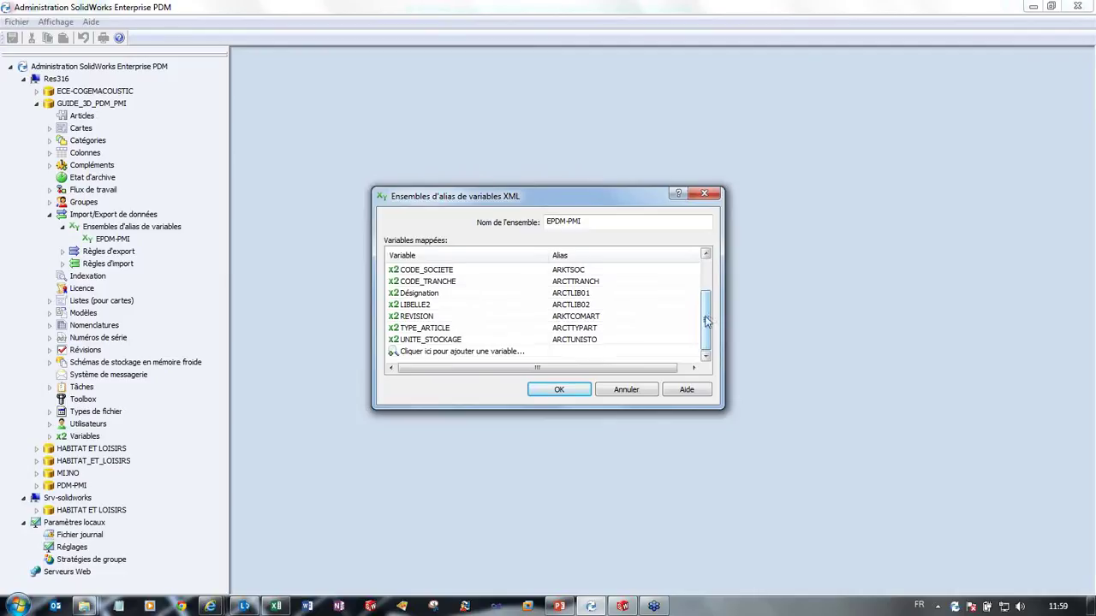
left_click_drag(707, 321, 708, 290)
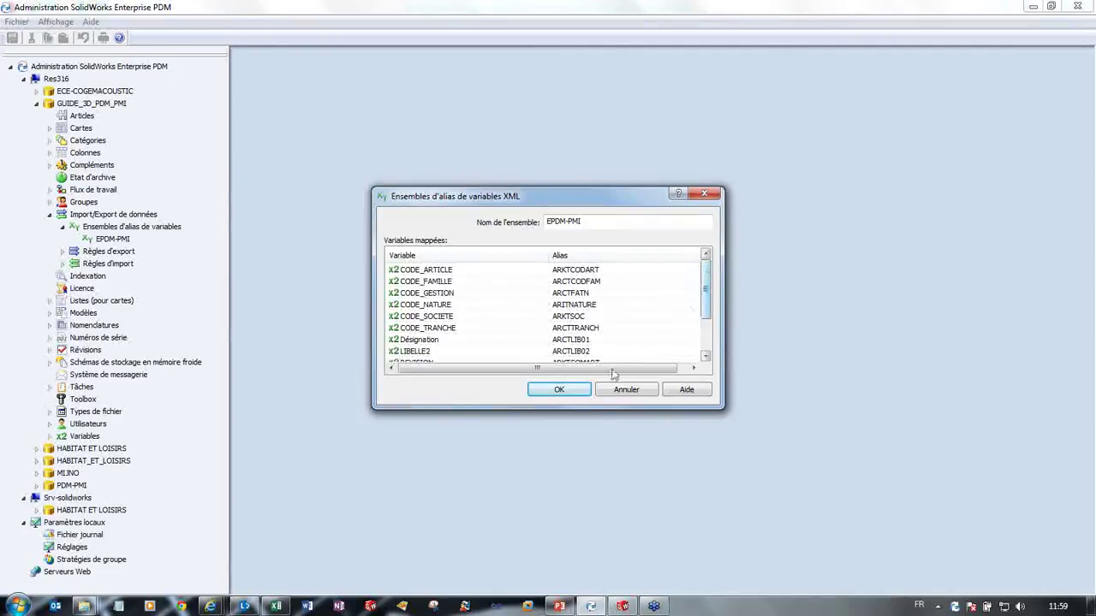
left_click(560, 390)
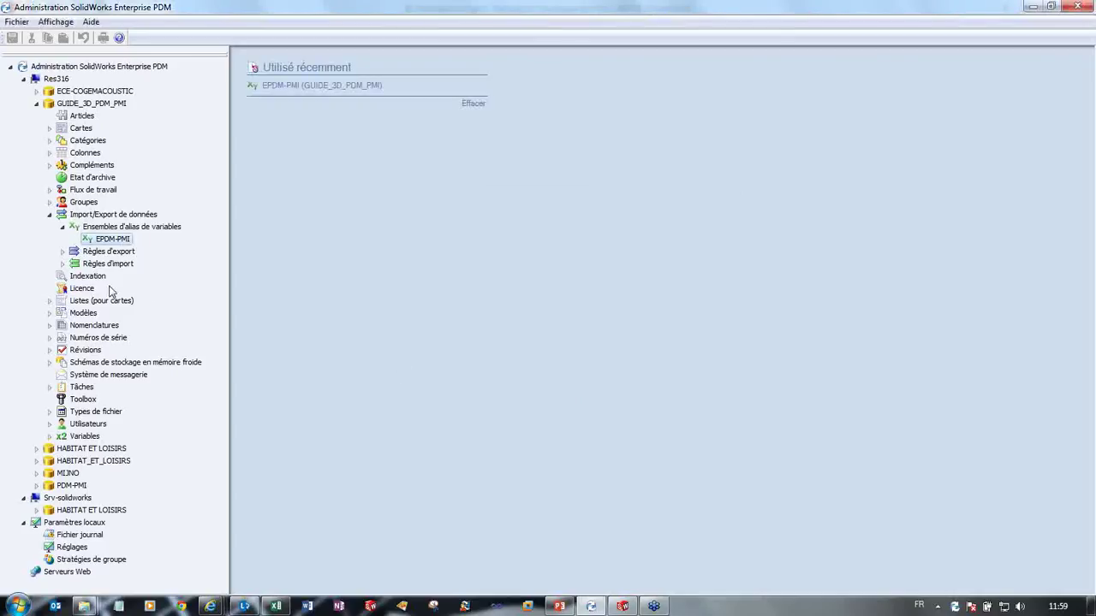
Step: Open the EXPORT XML rule from the Règles d'export branch
left_click(62, 251)
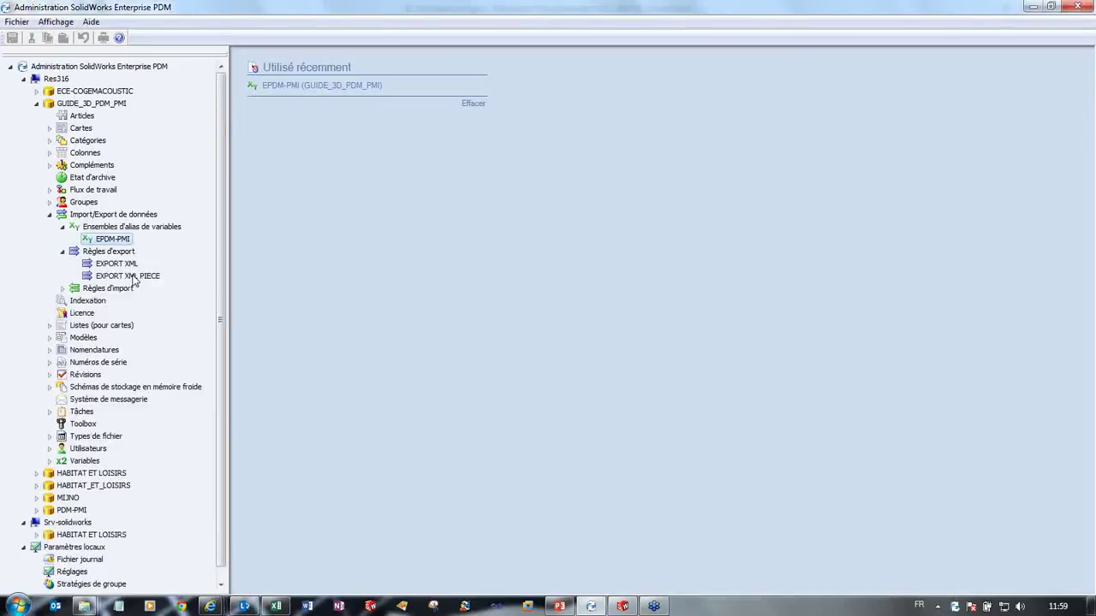
left_click(128, 265)
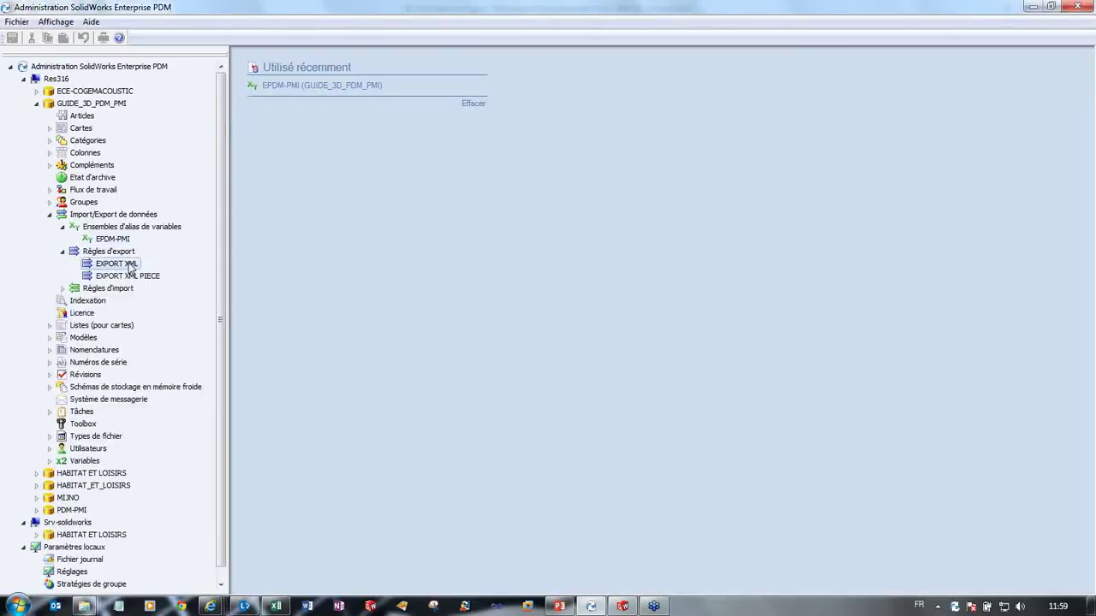
double_click(129, 268)
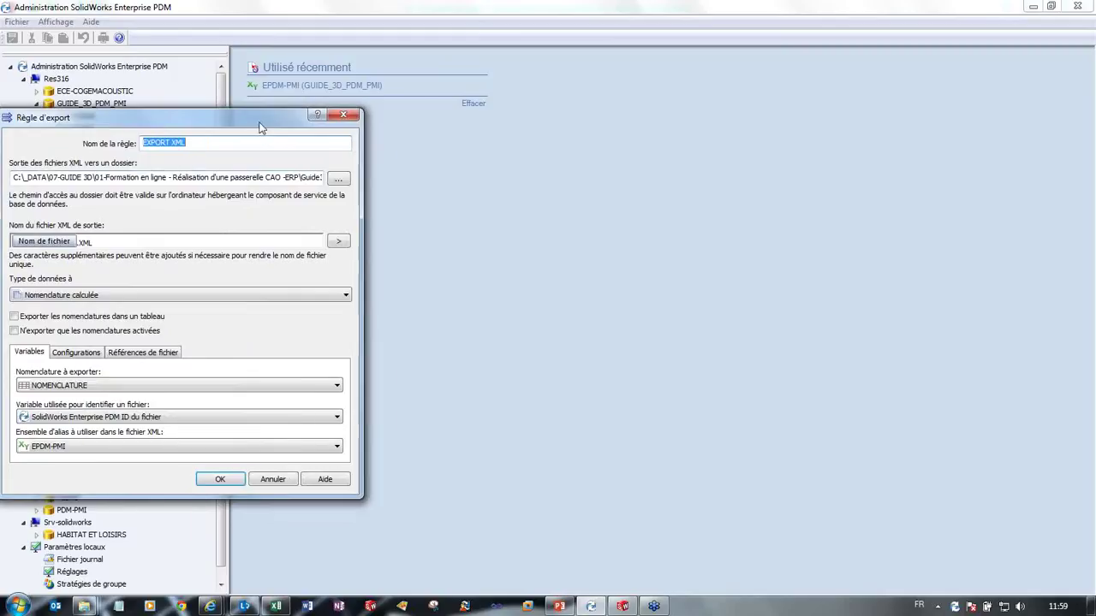
left_click_drag(257, 140, 492, 143)
left_click(402, 159)
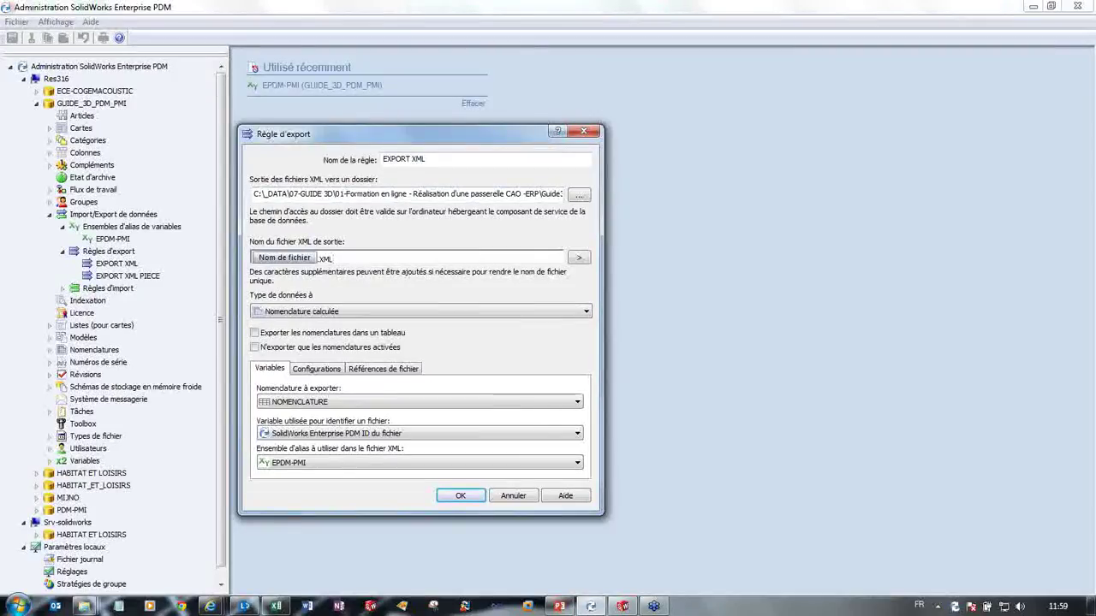
Step: Keep Nomenclature calculée as the export data type, then switch to the EXEMPLE vault folder
left_click(296, 313)
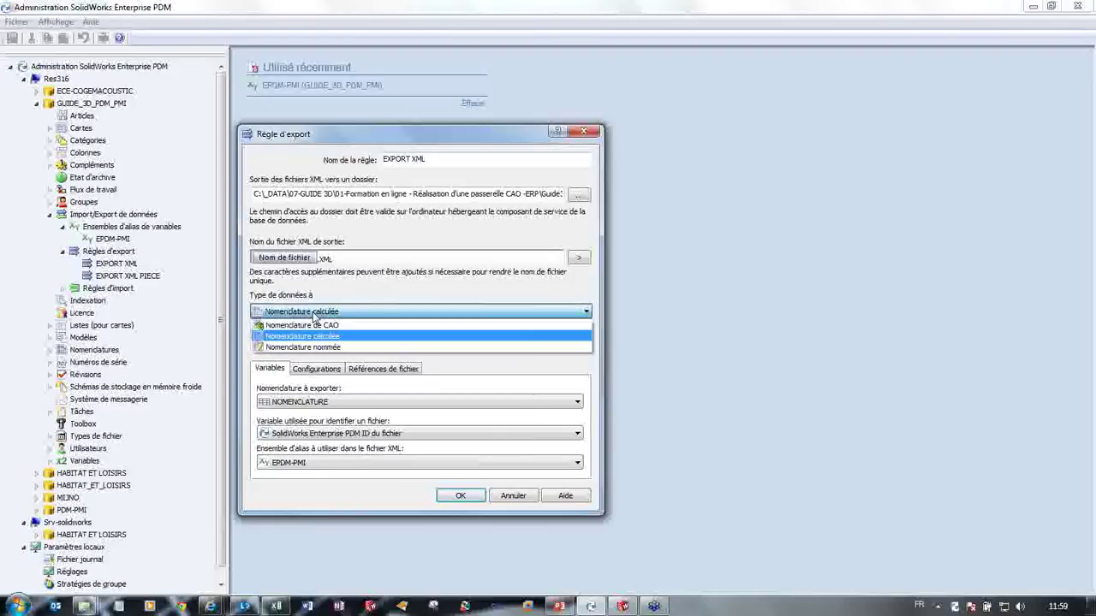
left_click(319, 317)
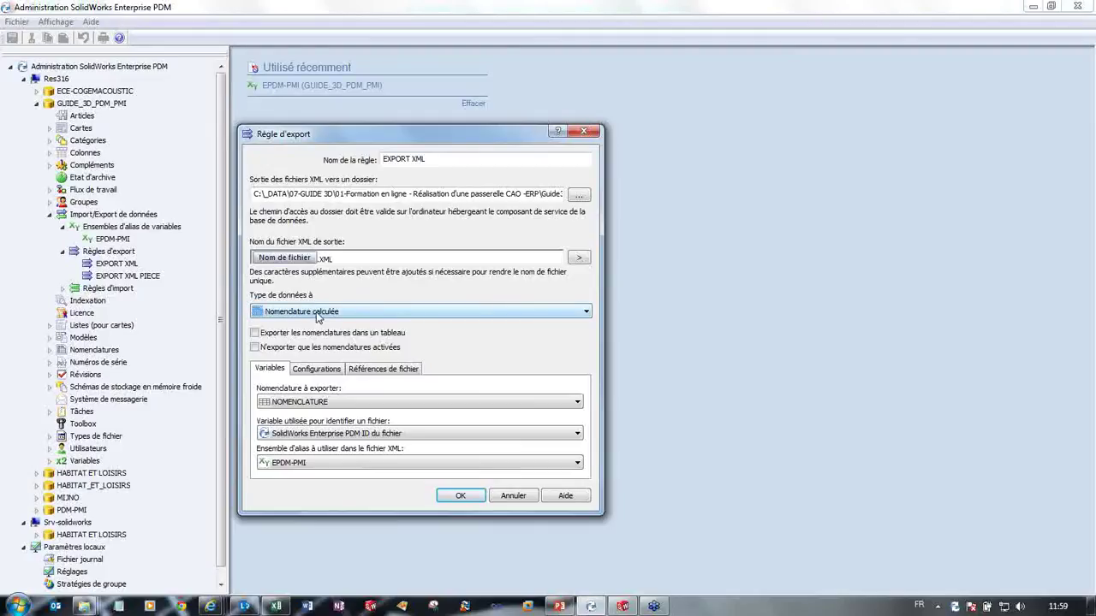
left_click(84, 606)
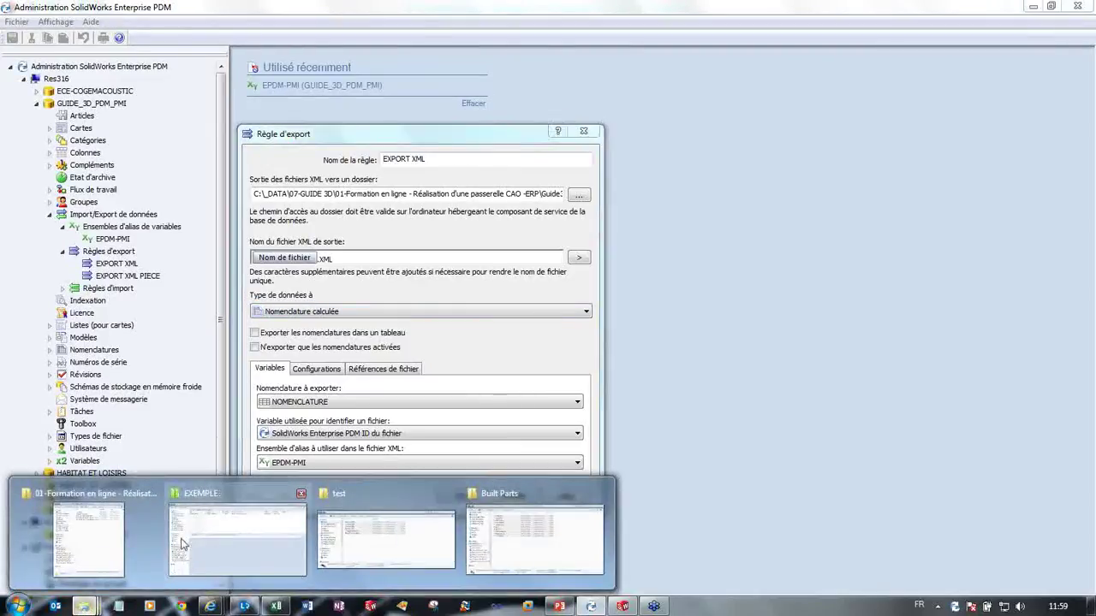
left_click(184, 541)
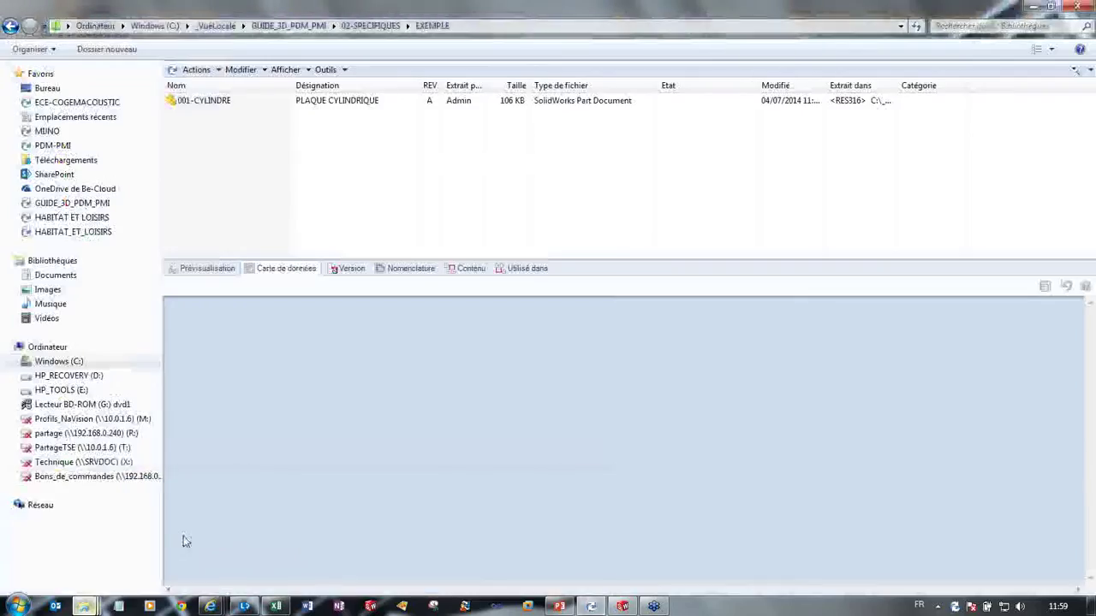
Step: Open the CHASSIS folder and show the Chassis_0909 assembly's Nomenclature tab
left_click(377, 26)
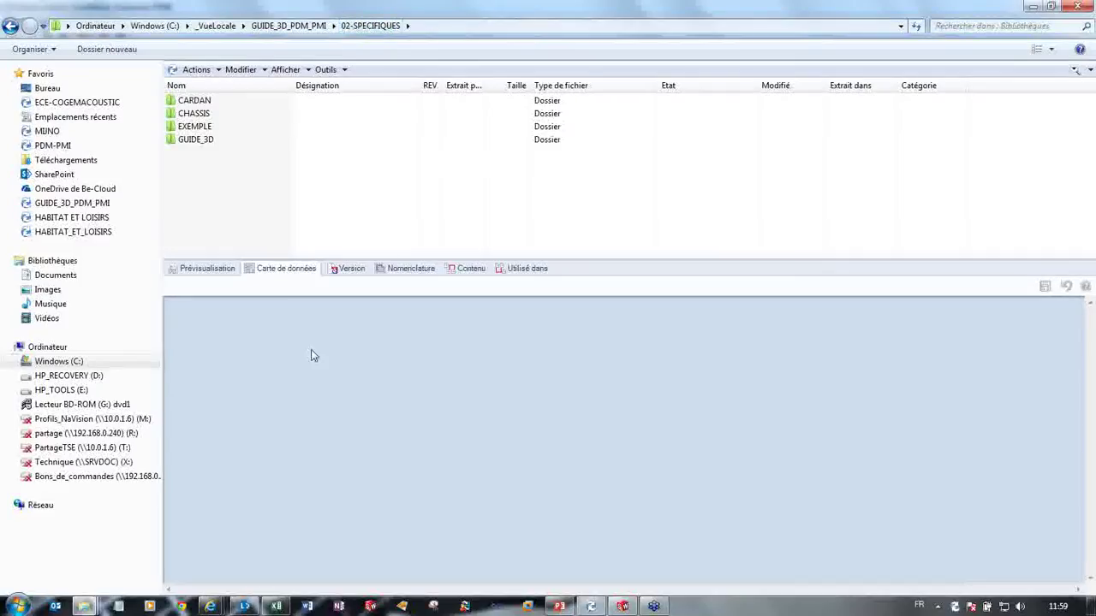
left_click(221, 114)
left_click(221, 140)
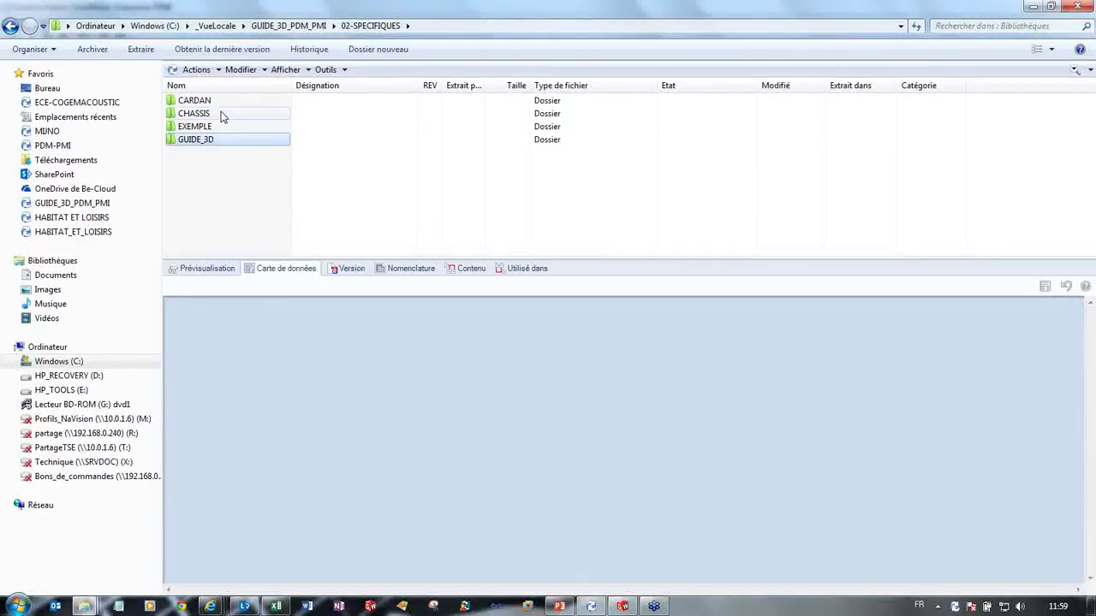
double_click(221, 115)
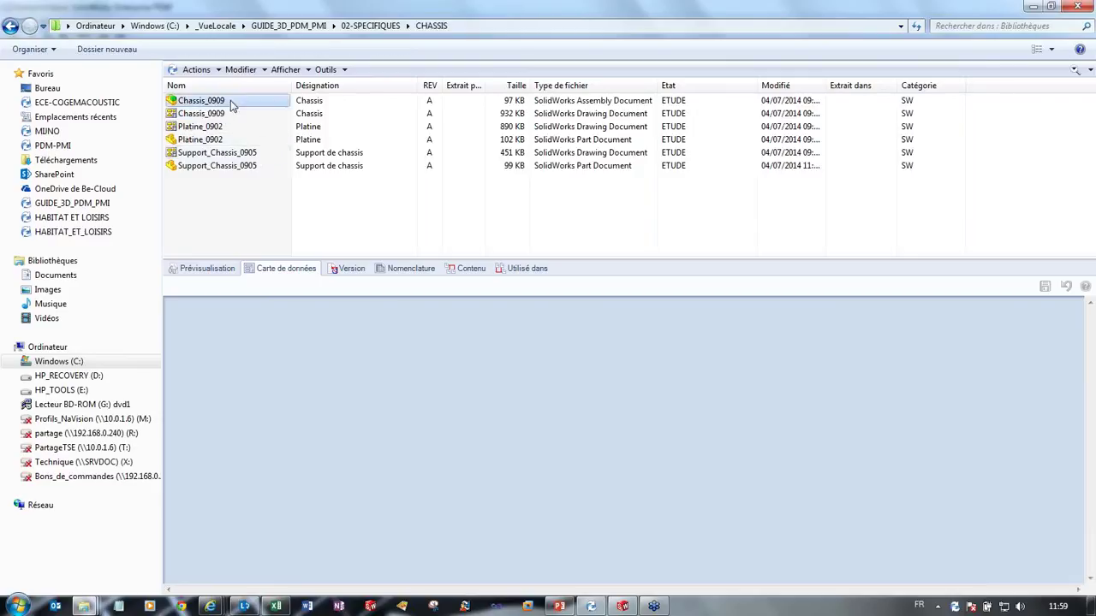
left_click(231, 100)
left_click(411, 268)
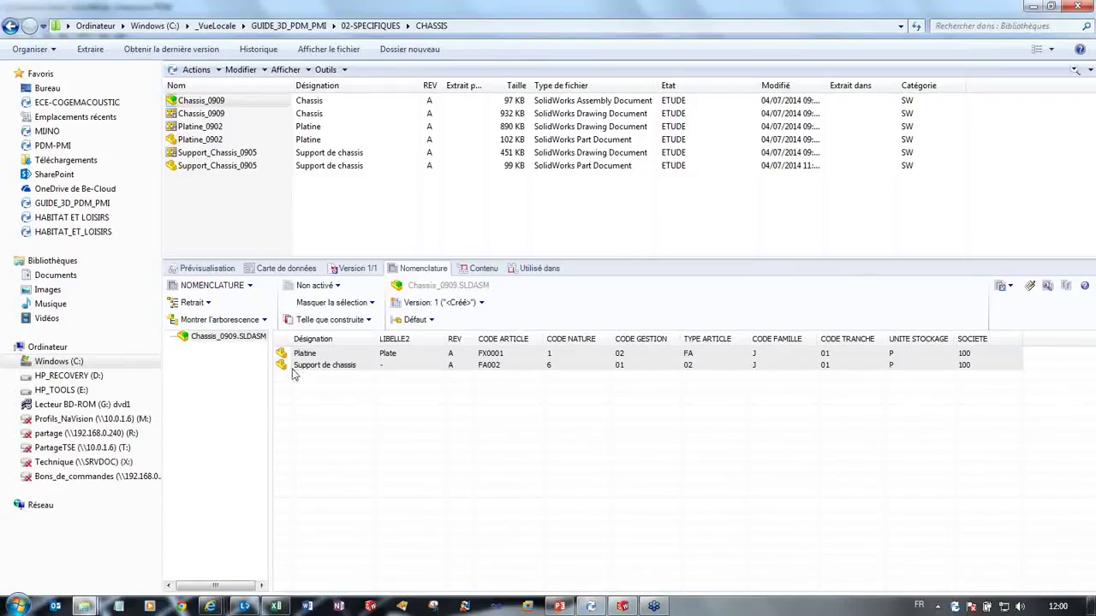
mouse_move(283, 349)
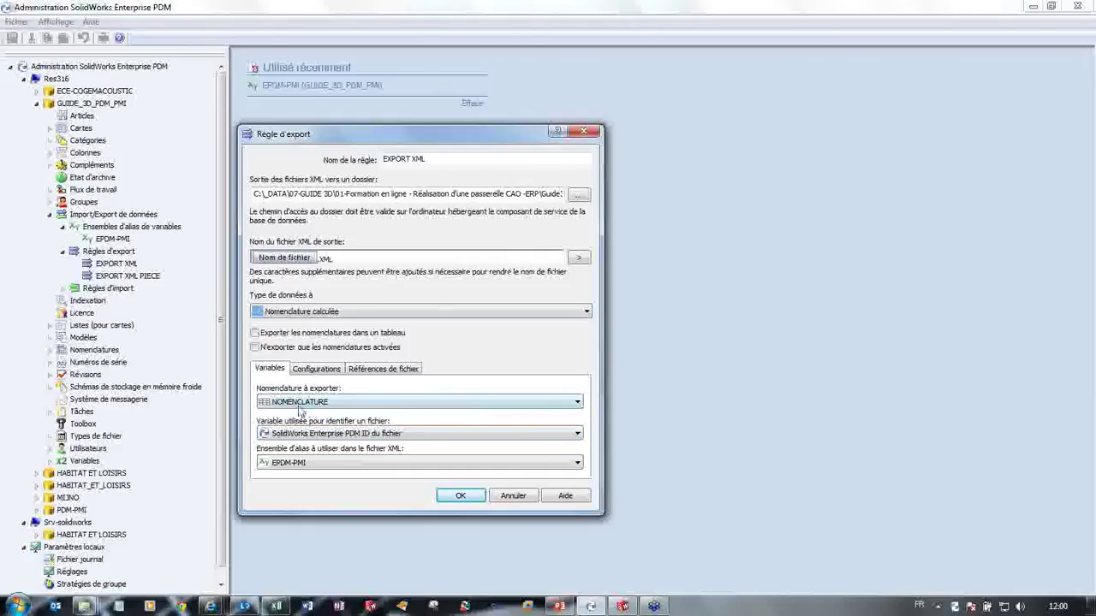
Step: Close EXPORT XML, review the NOMENCLATURE bill of materials' columns, then reopen EXPORT XML
left_click(461, 497)
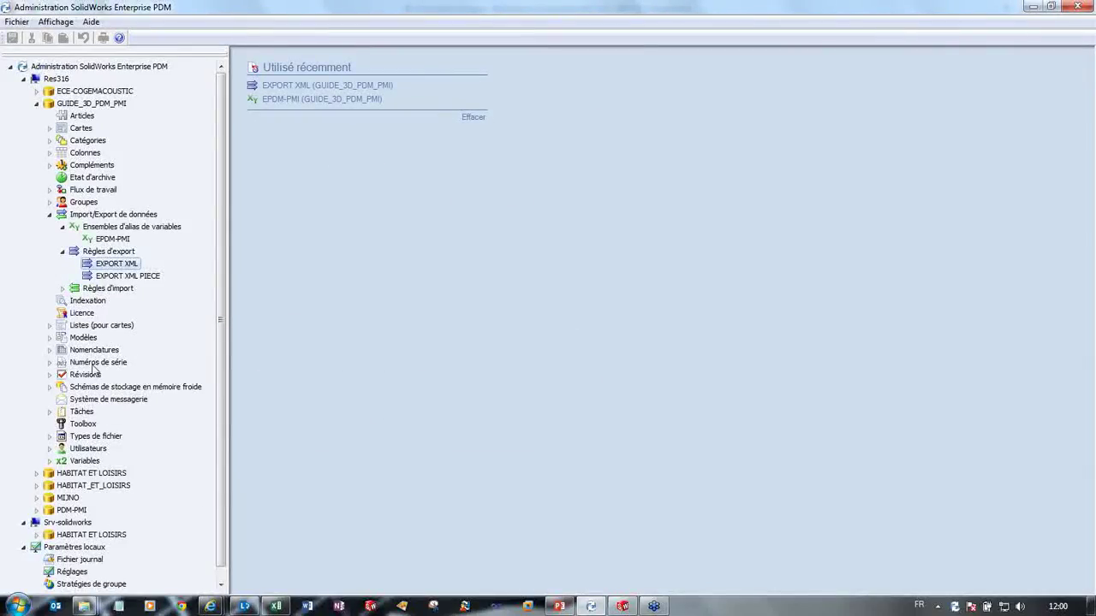
double_click(91, 353)
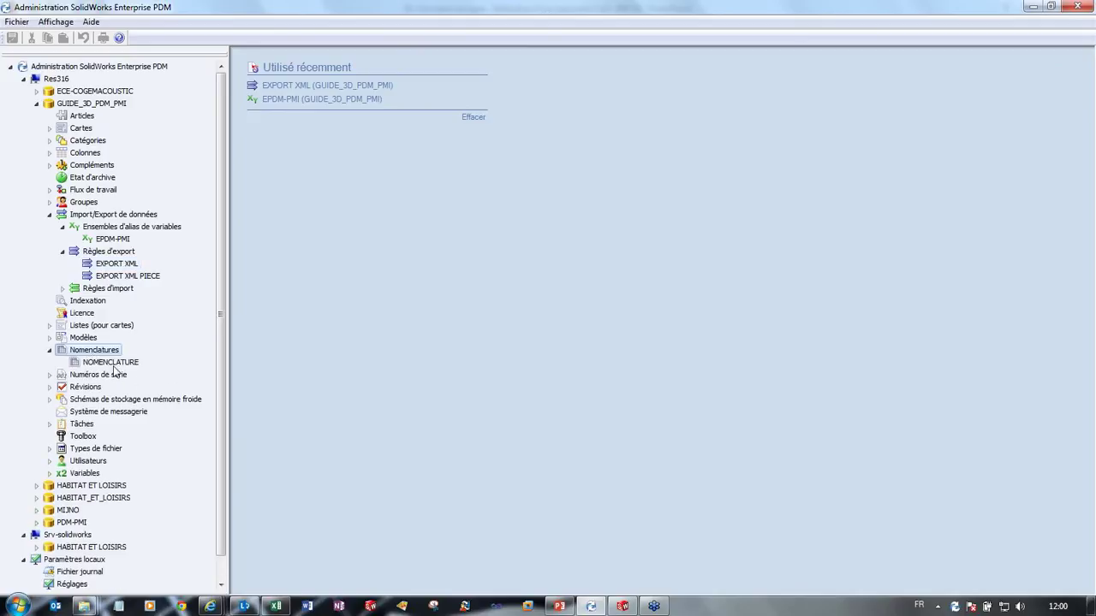
left_click(109, 365)
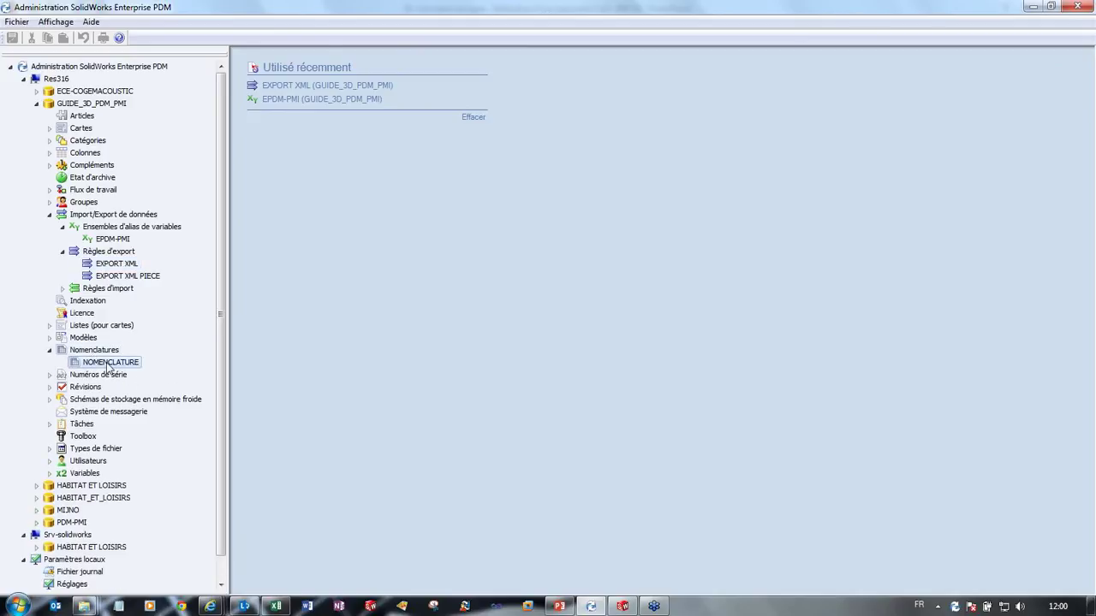
double_click(101, 365)
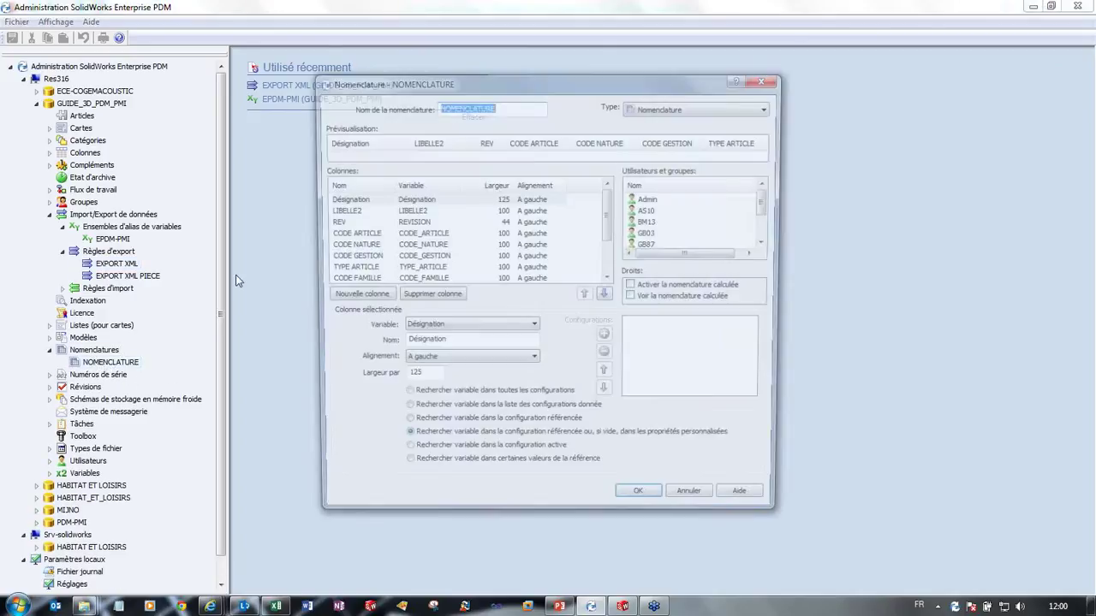
mouse_move(607, 221)
left_mouse_down()
mouse_move(609, 250)
mouse_move(609, 214)
left_mouse_up()
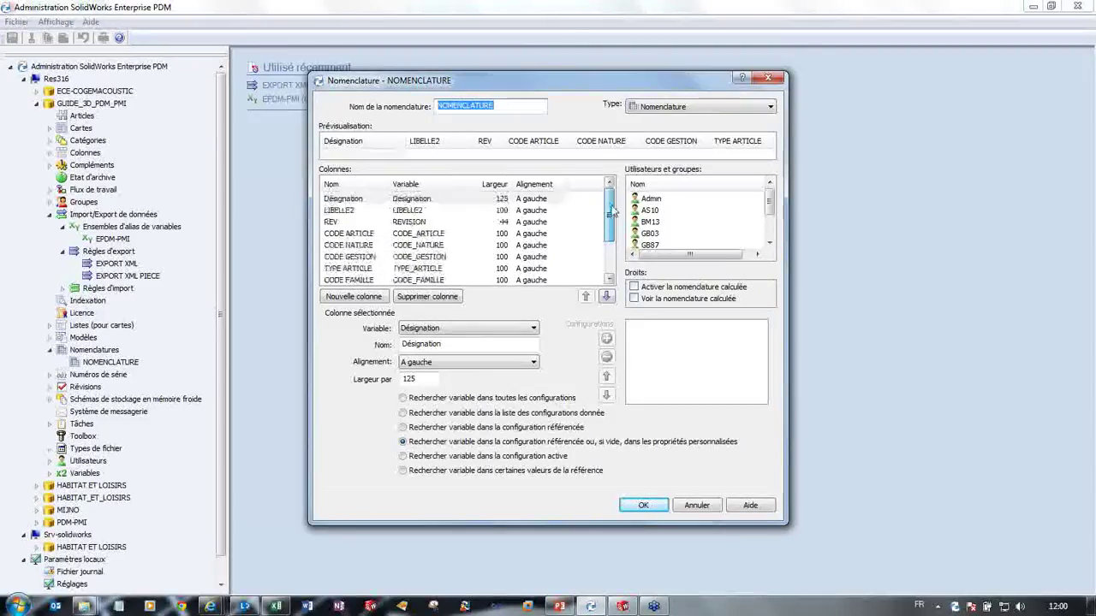
left_click(648, 506)
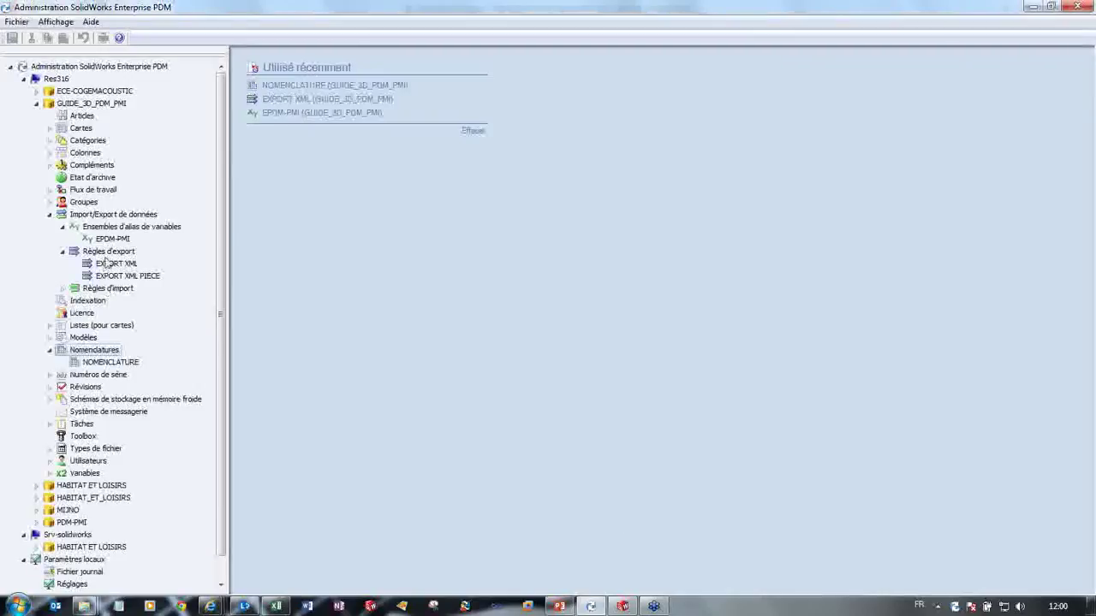
double_click(115, 264)
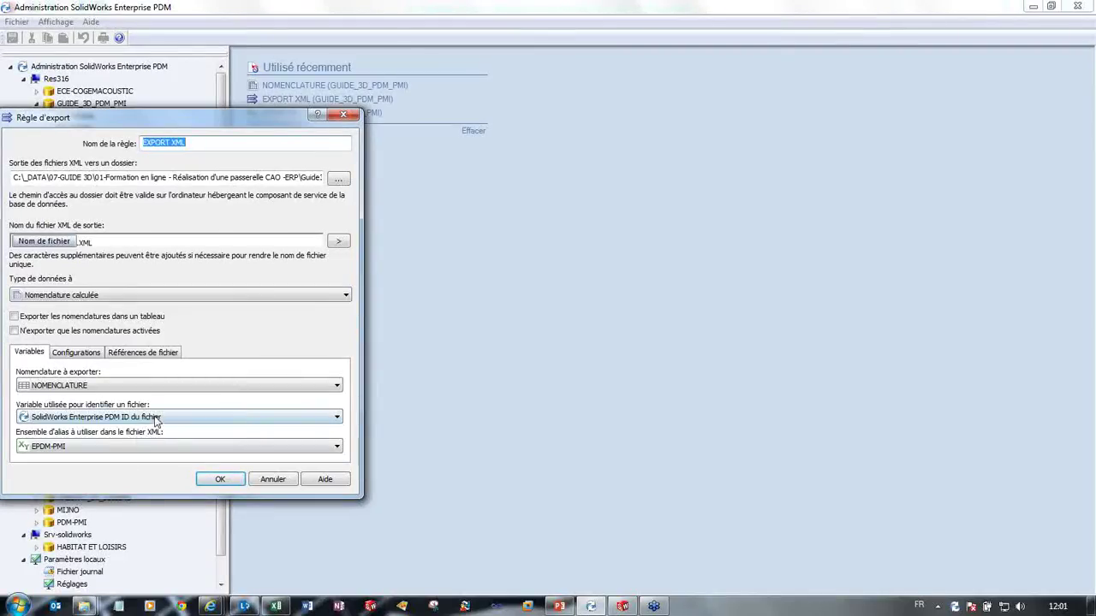
Step: Keep the file ID as identifying variable and review the Configurations and Références de fichier tabs
left_click(155, 419)
left_click(155, 418)
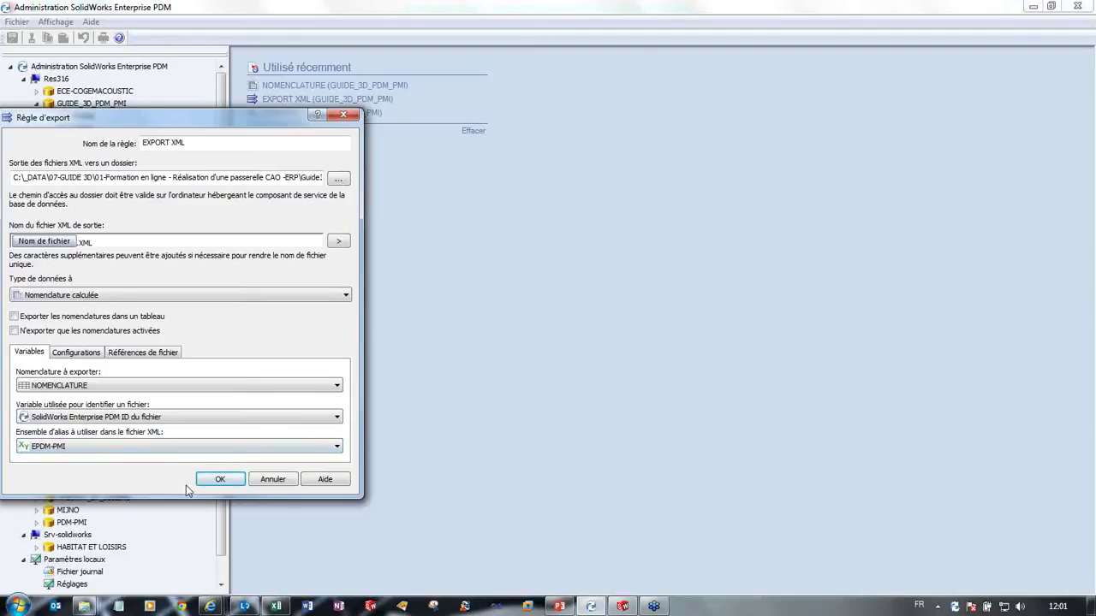
left_click(80, 353)
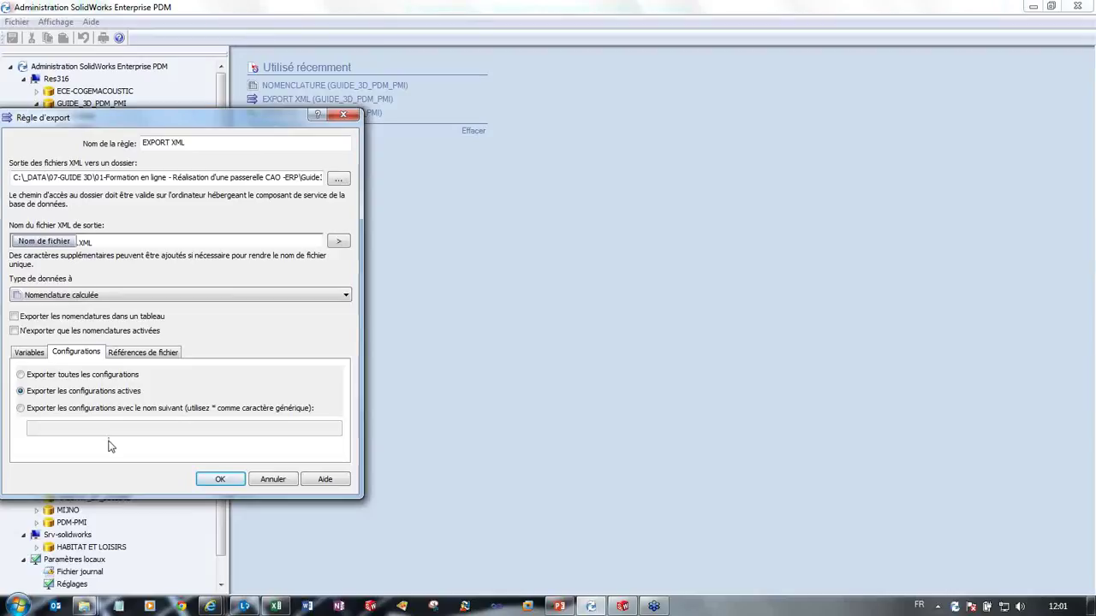
left_click(145, 359)
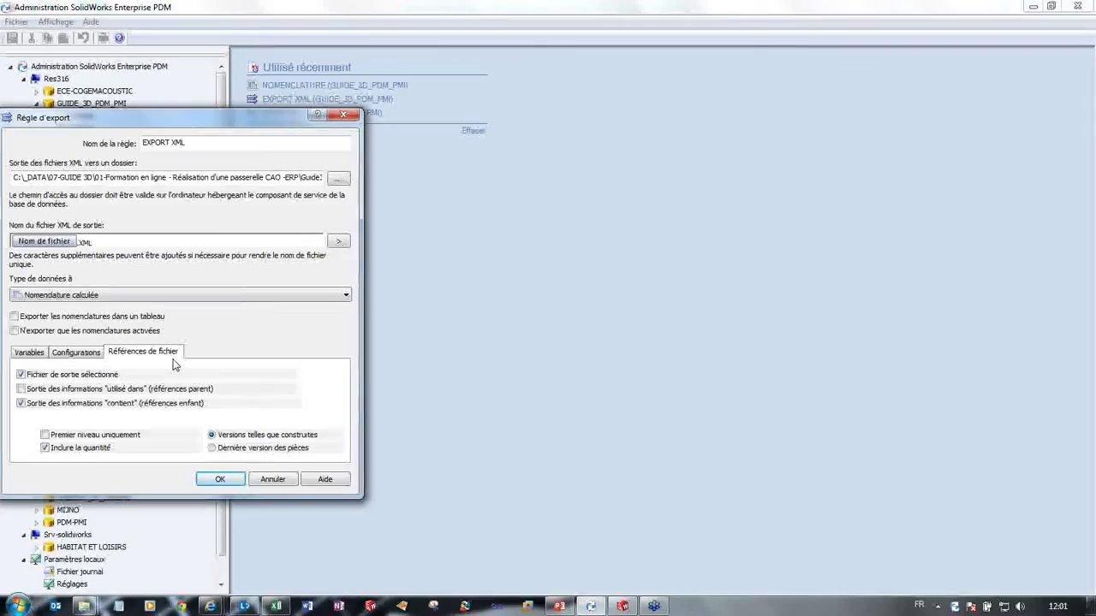
Step: Close the EXPORT XML rule and list the -, DWG and SW workflows
left_click(220, 481)
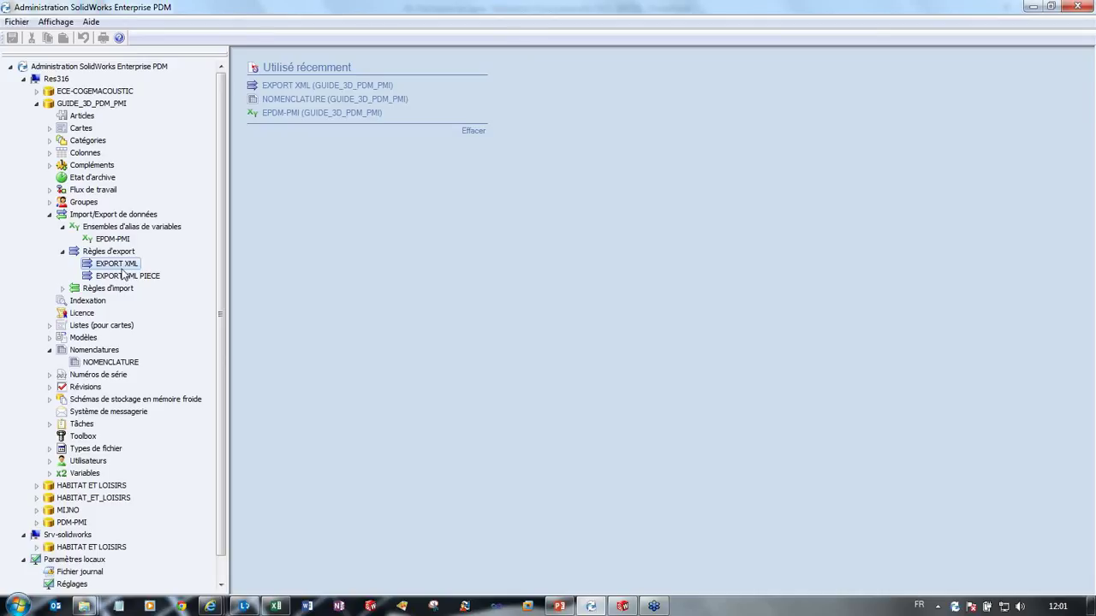
left_click(50, 214)
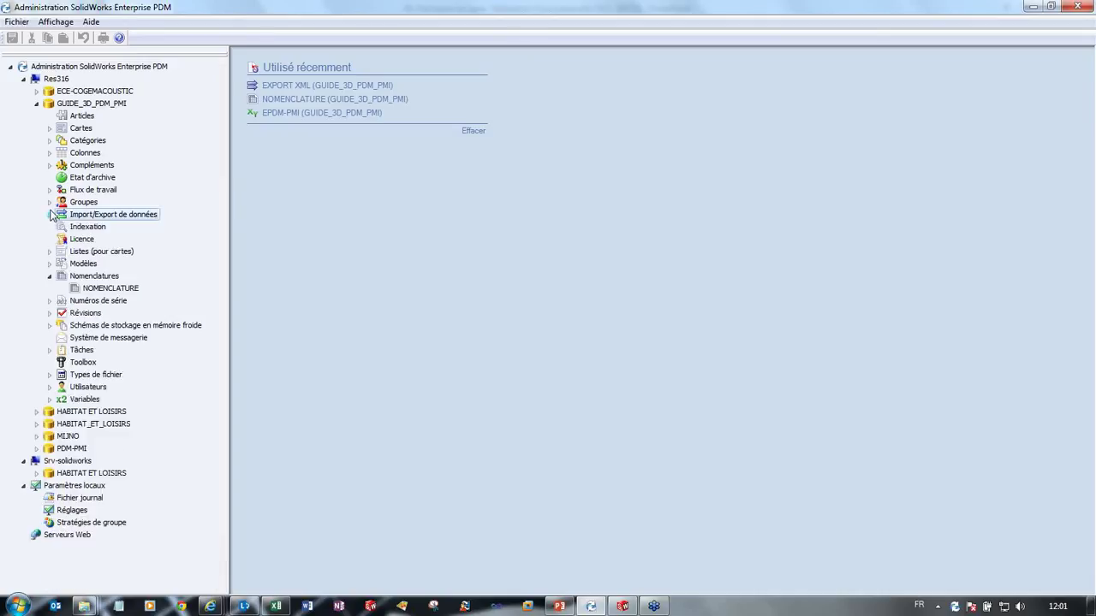
left_click(50, 189)
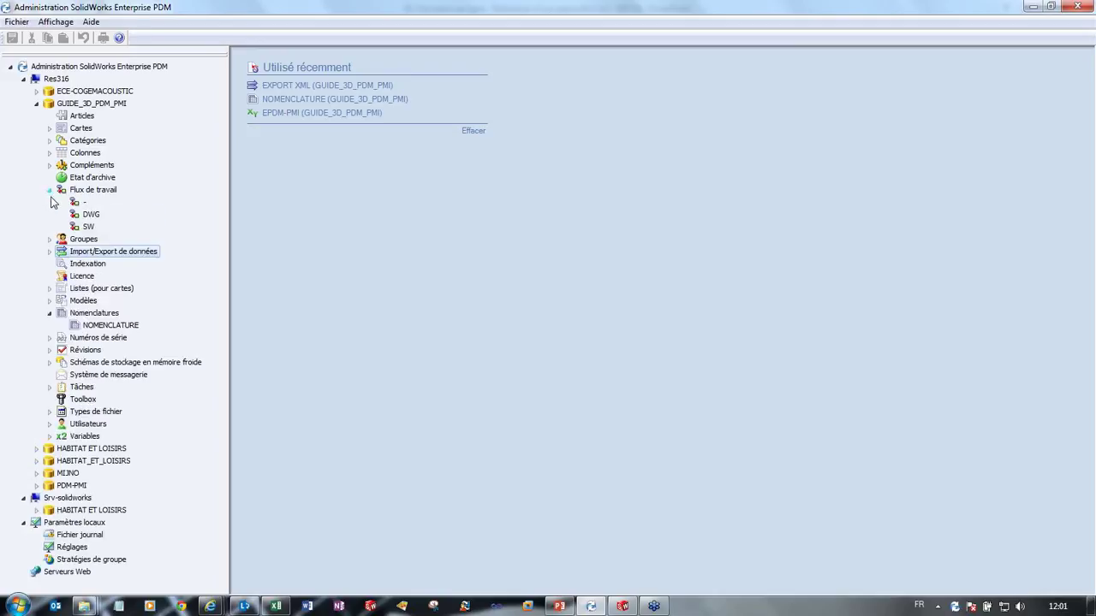
Step: Open the SW workflow diagram and inspect the ETUDE state and Demande de validation transition
double_click(88, 228)
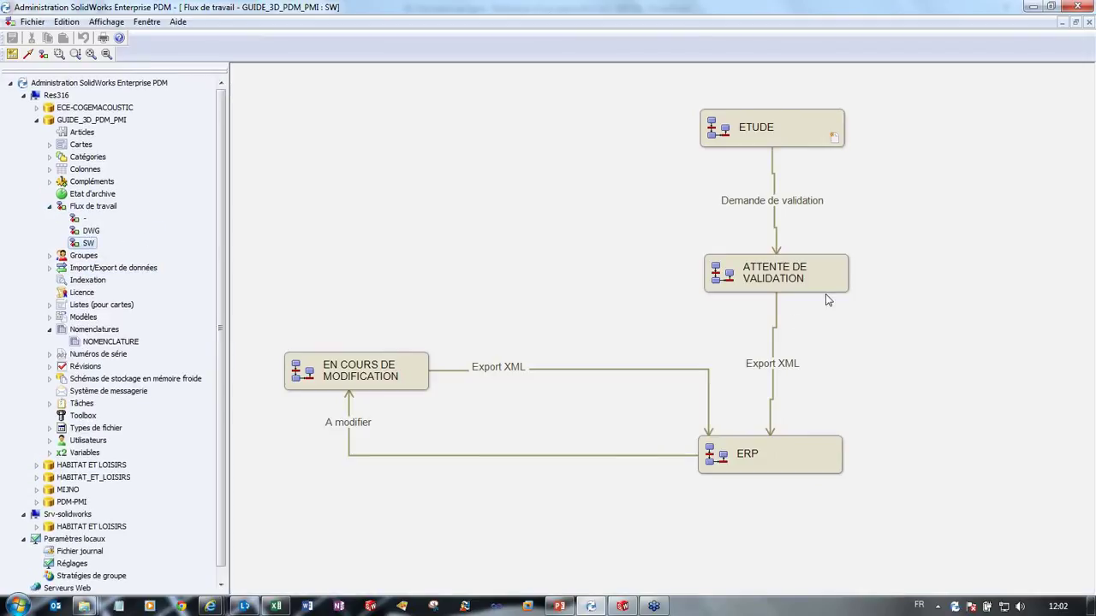
left_click(795, 145)
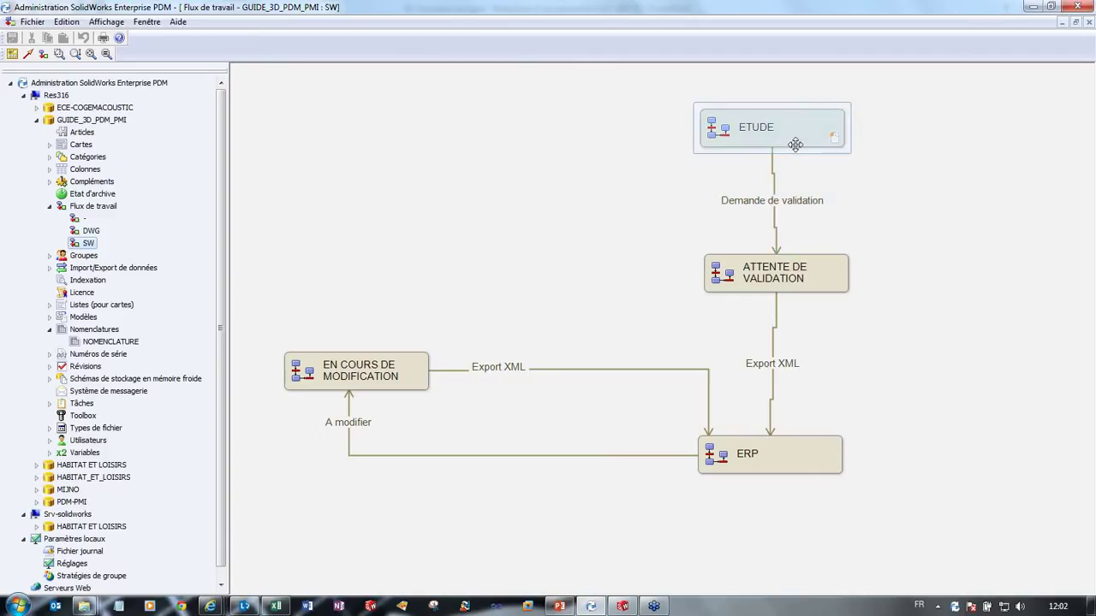
left_click(839, 164)
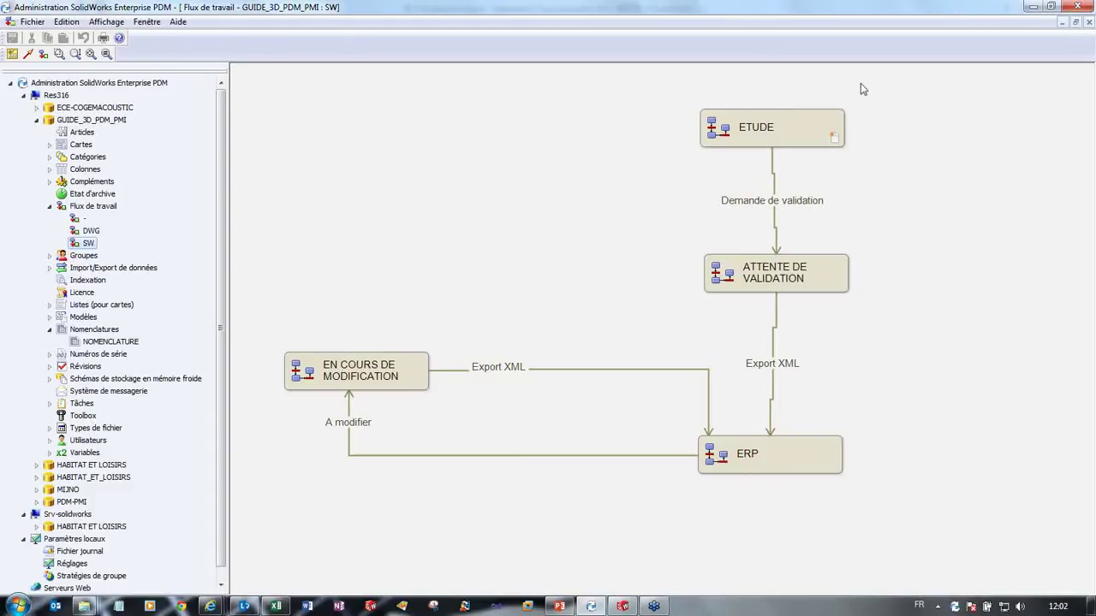
left_click(773, 172)
left_click(784, 183)
Step: Straighten the Export XML transition line leading into ERP
left_click(774, 316)
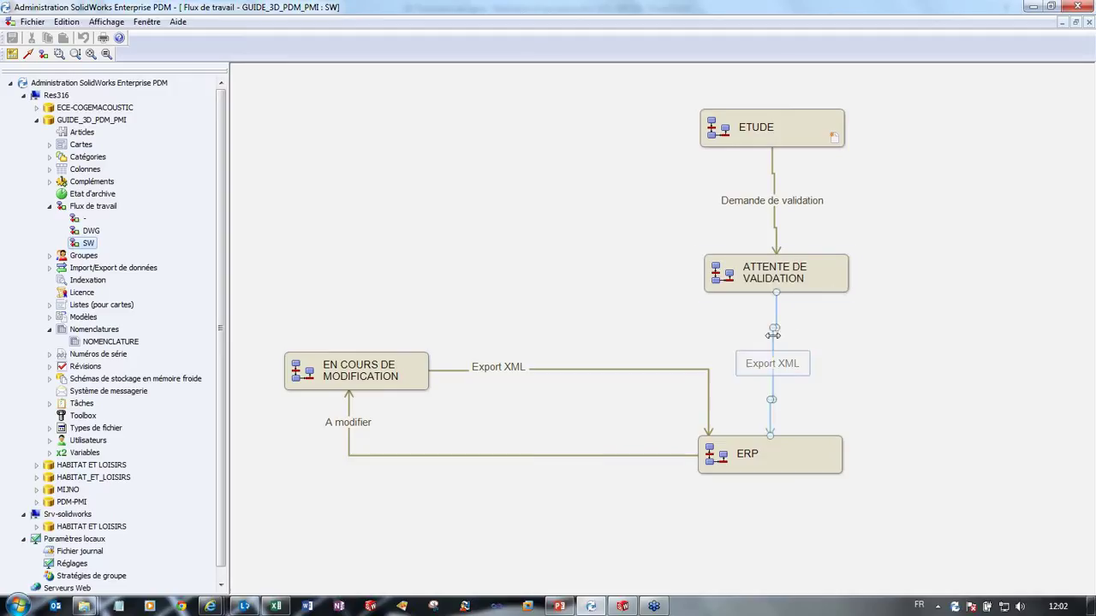
left_click_drag(773, 335, 775, 332)
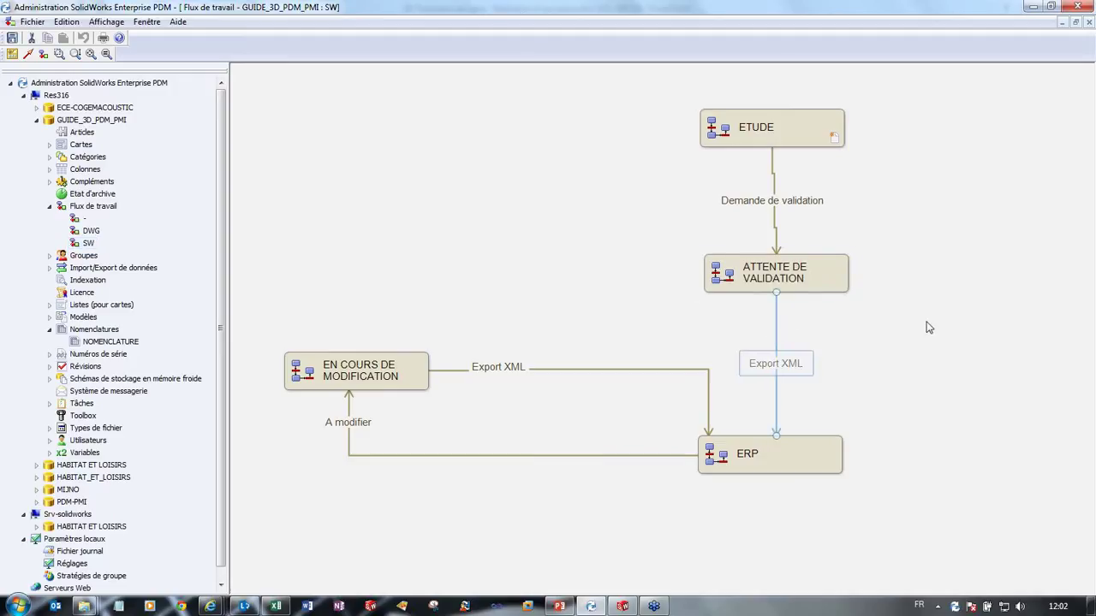
left_click(809, 321)
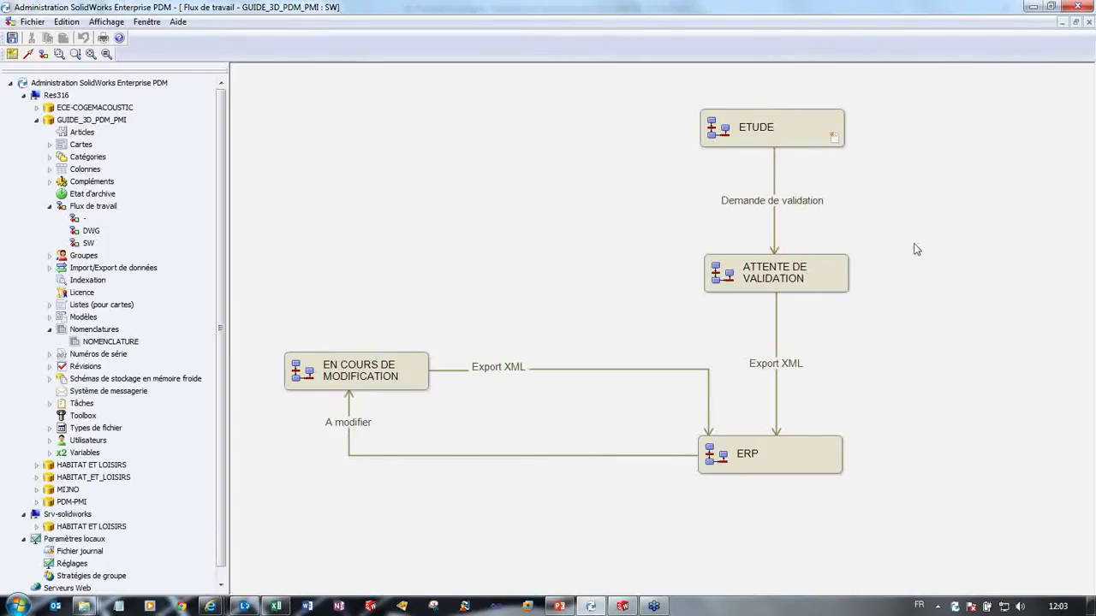
Step: Open the Export XML transition's properties on the Actions tab
left_click(779, 142)
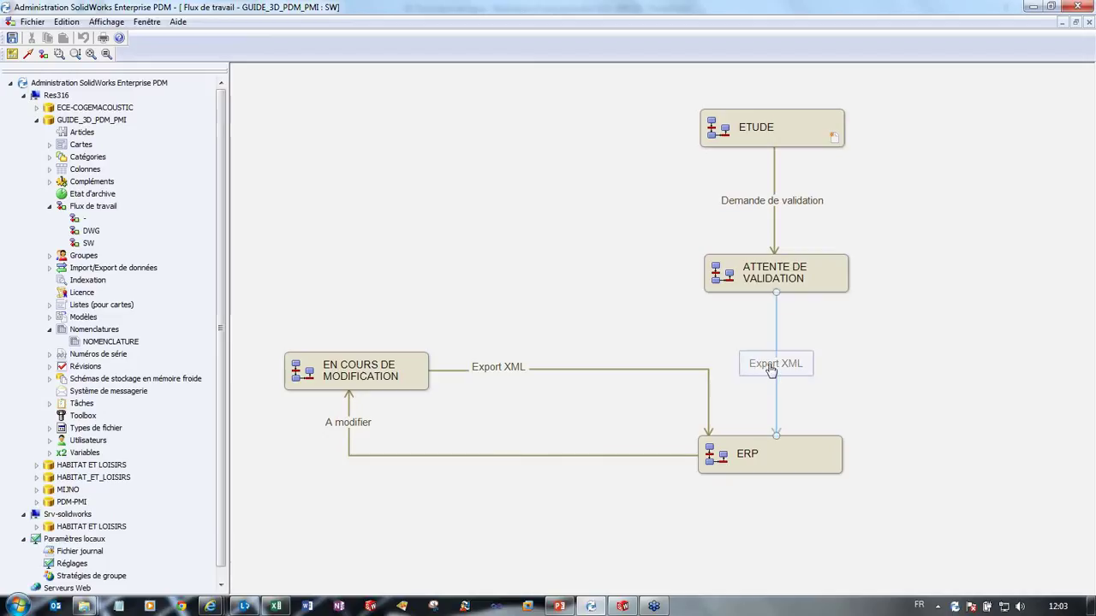
double_click(763, 370)
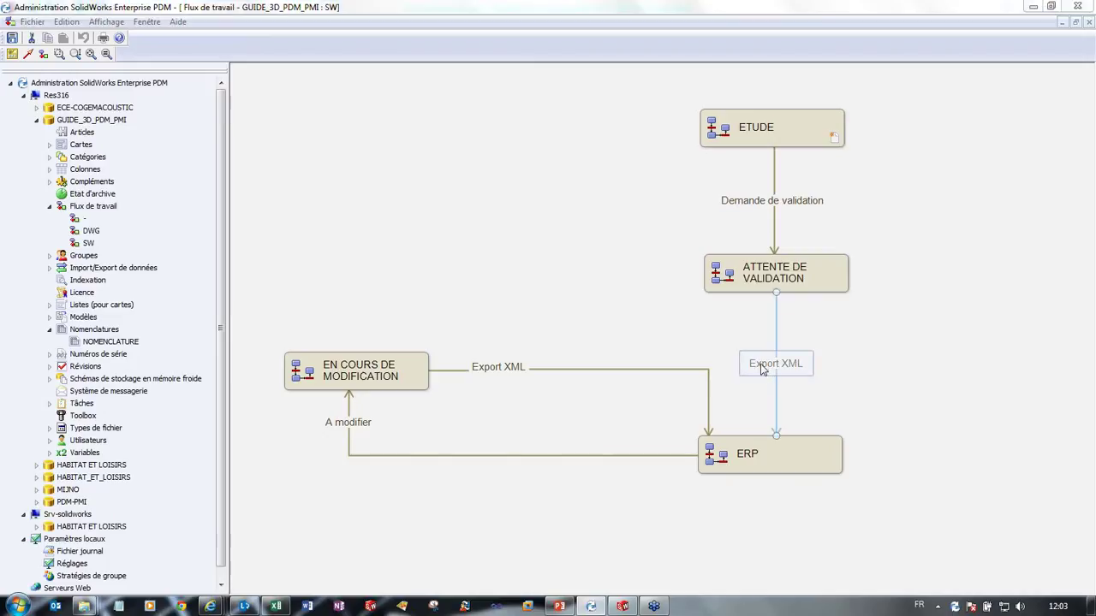
left_click_drag(642, 159, 457, 146)
left_click(399, 251)
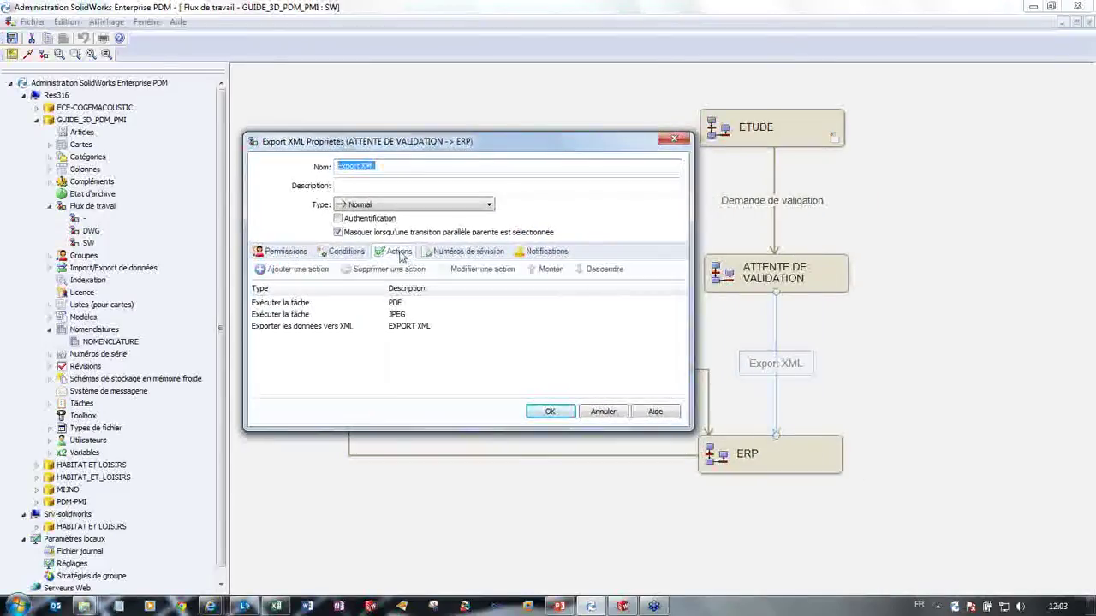
Step: Confirm the XML export action keeps type XML export with the EXPORT XML script
double_click(315, 331)
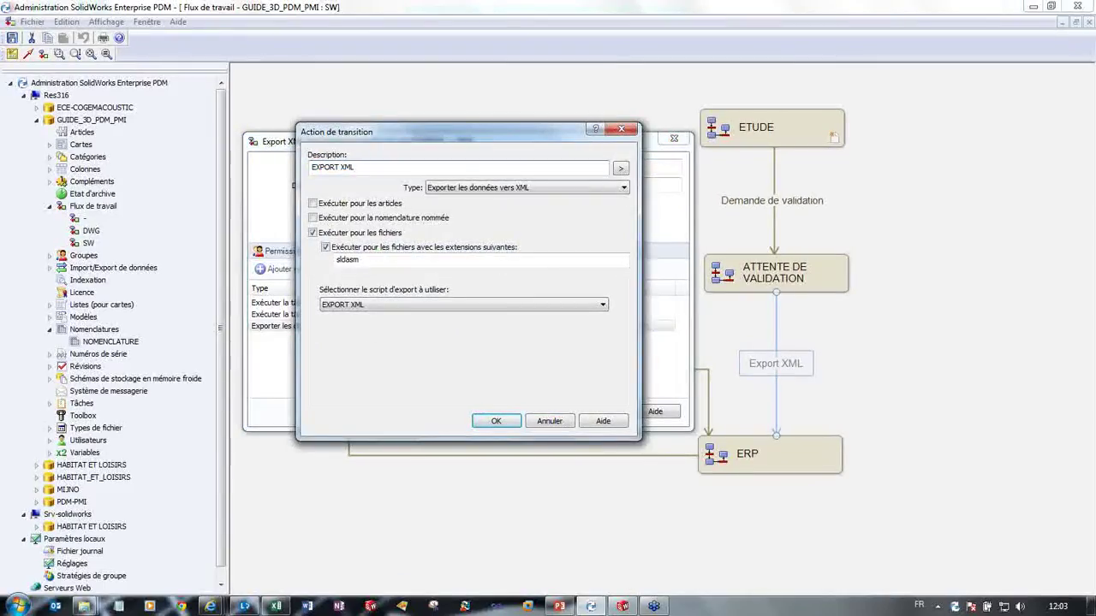
left_click(572, 190)
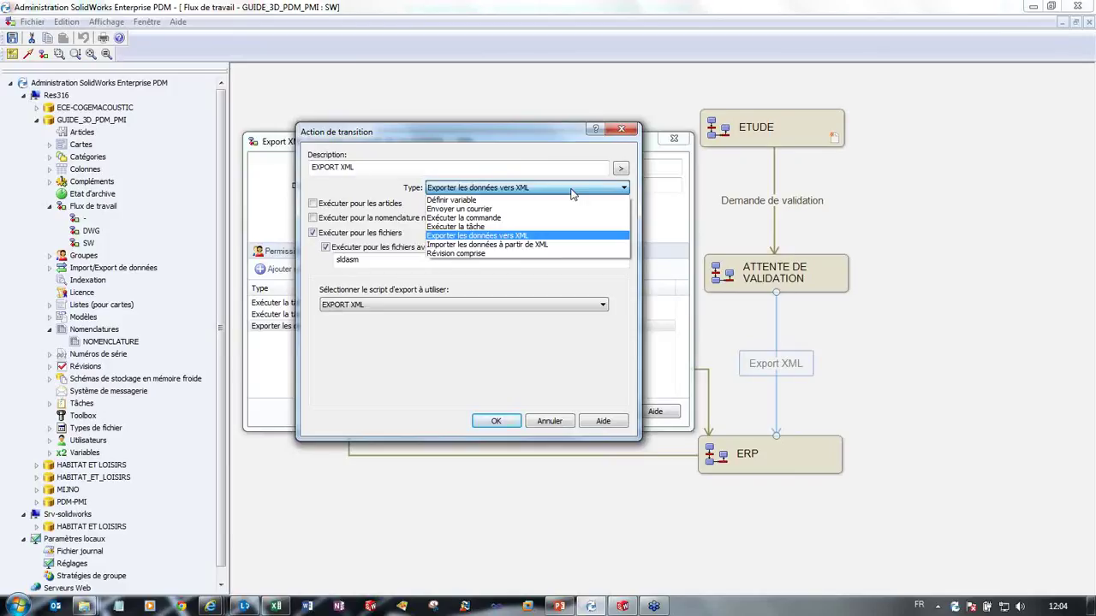
left_click(572, 194)
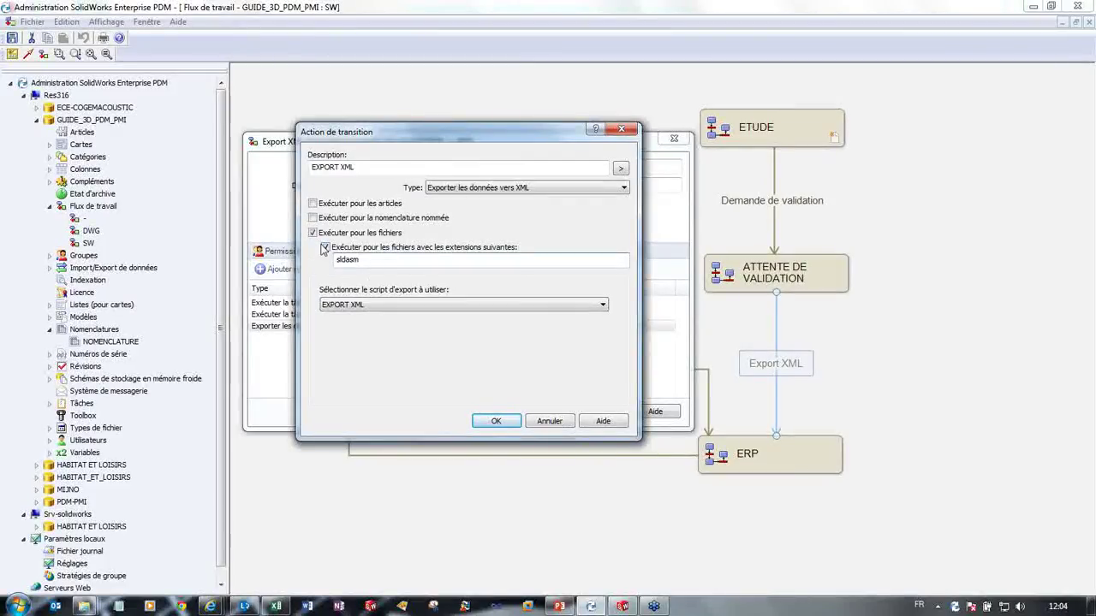
key("shift+Left")
key("shift+Left")
key("shift+Left")
key("shift+Left")
key("Right")
left_click(435, 306)
left_click(435, 305)
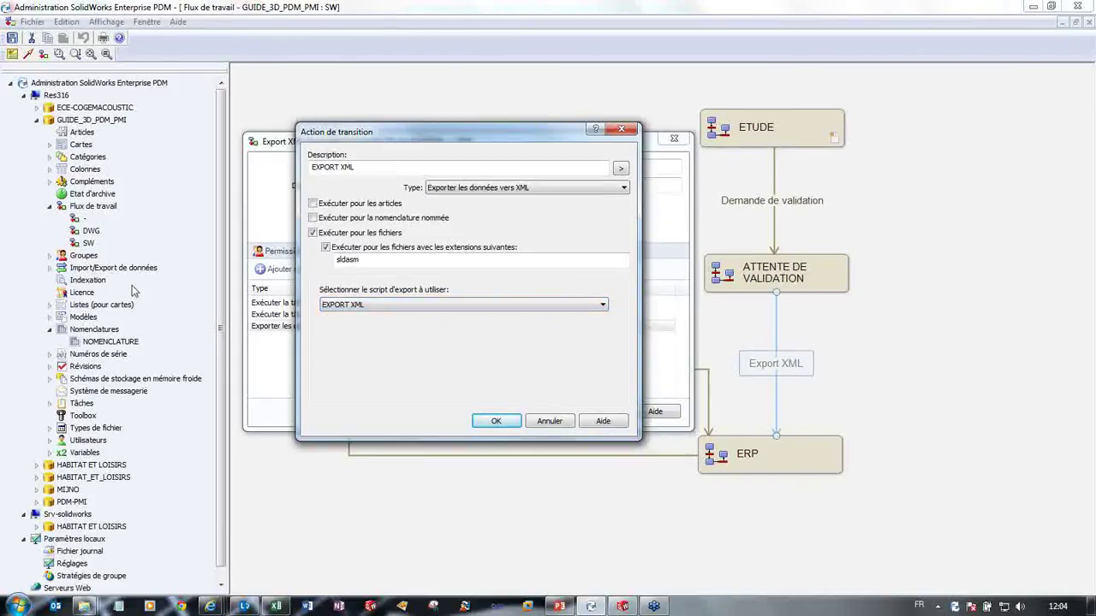
left_click(505, 421)
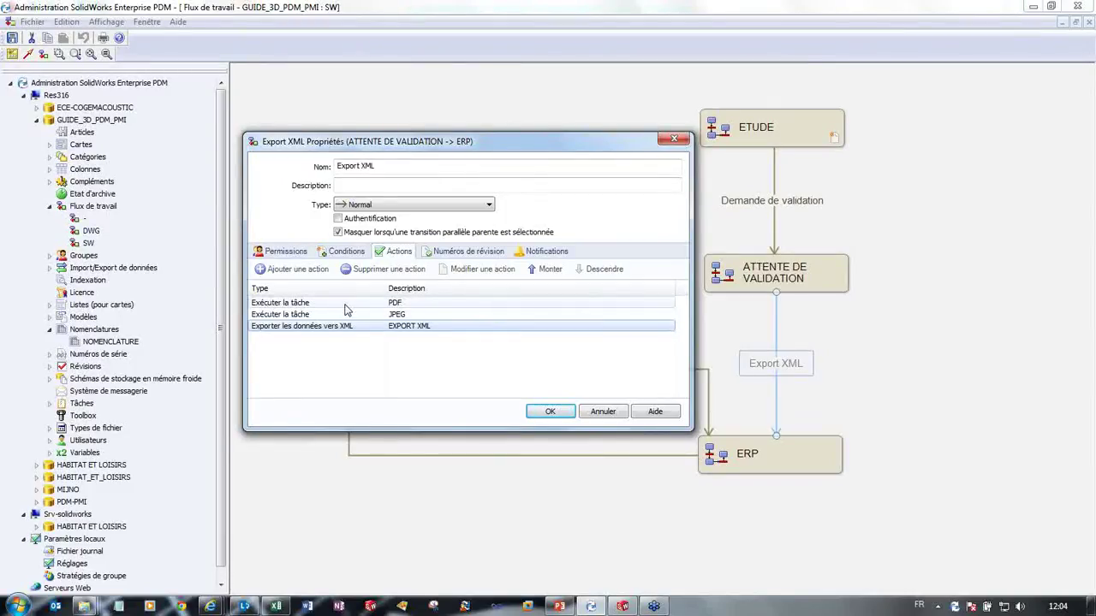
Step: Review the PDF and JPEG task actions and close the transition properties with OK
left_click(375, 304)
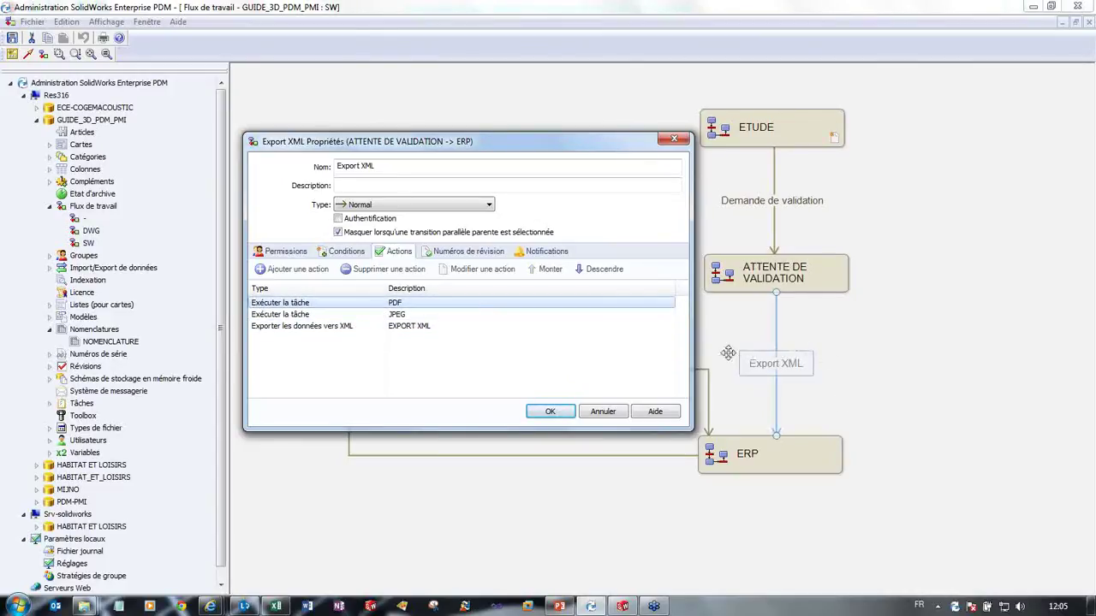
left_click(360, 316)
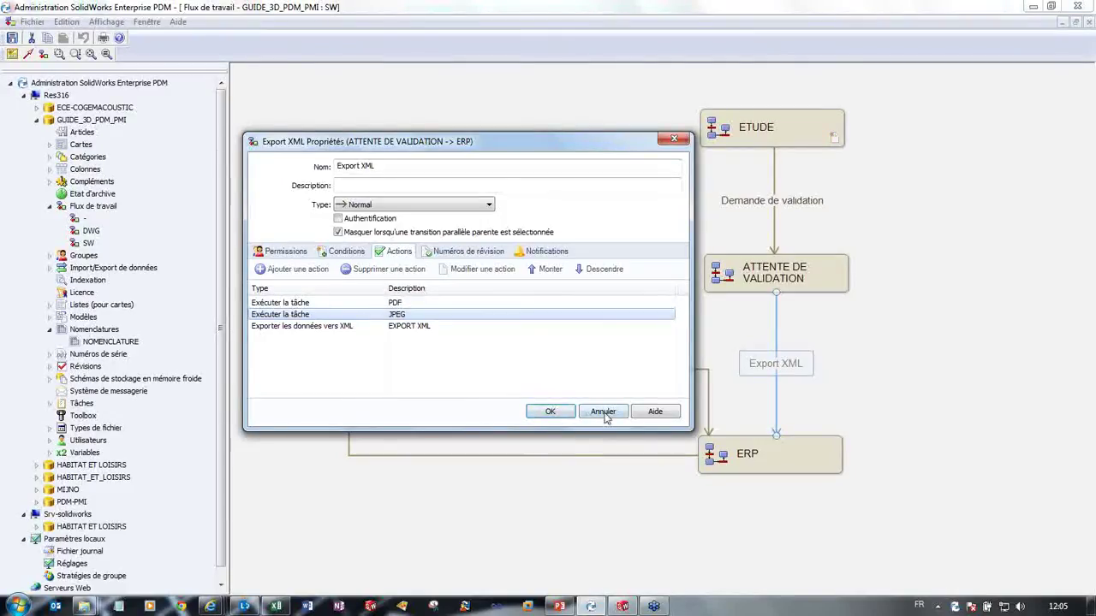
left_click(561, 414)
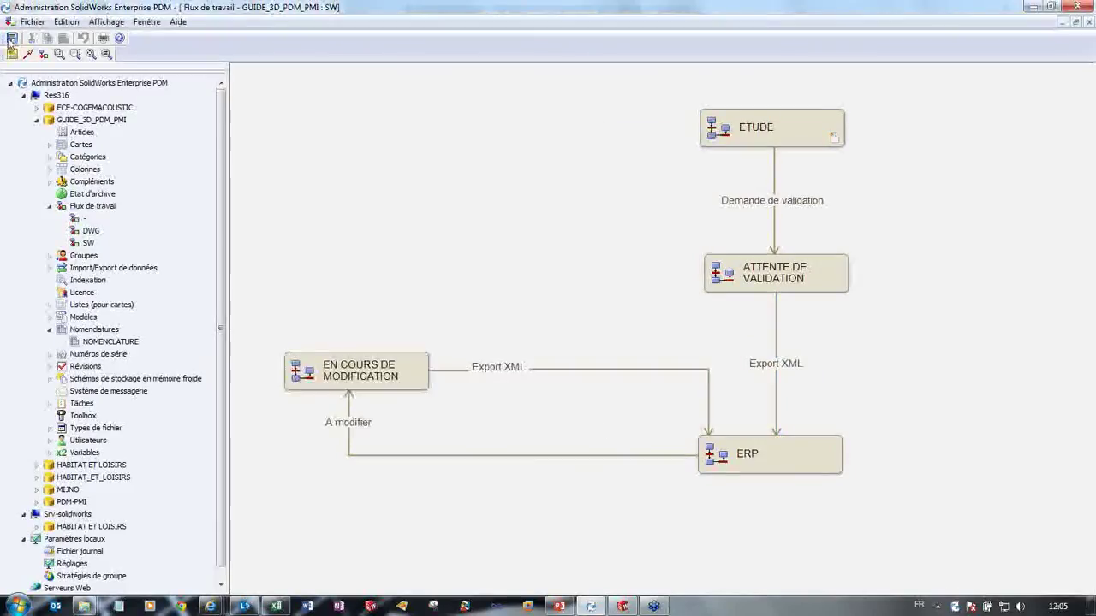
Step: Save and close the SW workflow and minimize the Administration tool
left_click(12, 39)
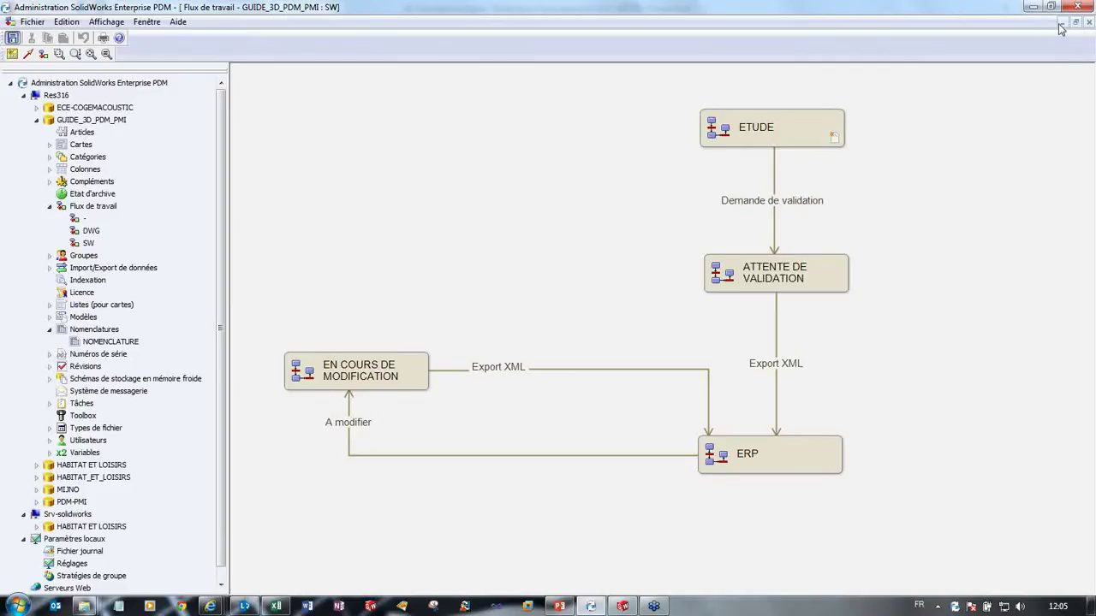
left_click(1088, 22)
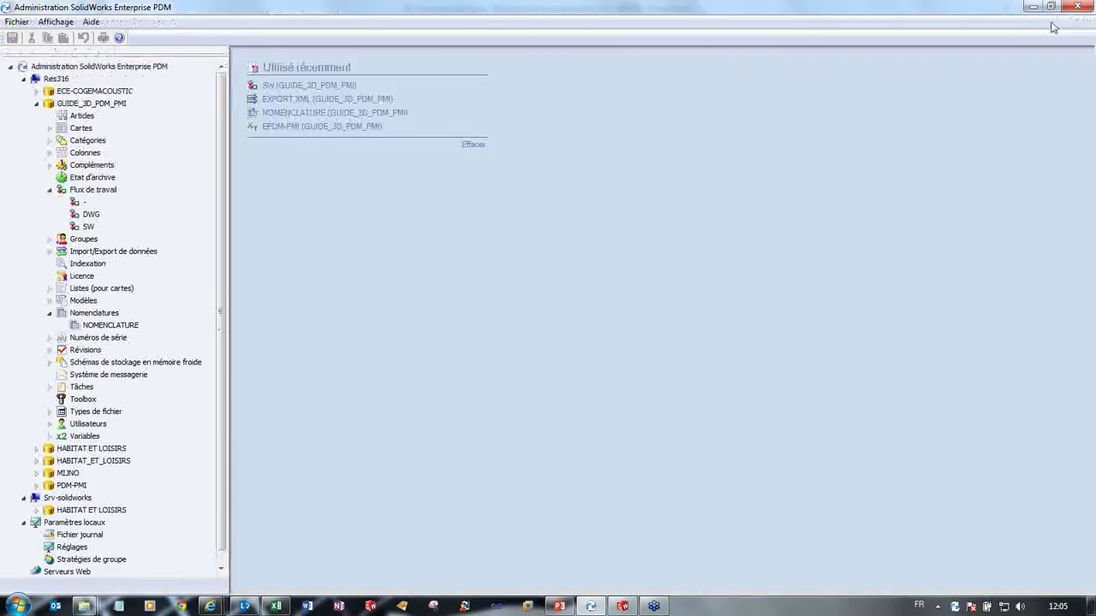
left_click(1032, 7)
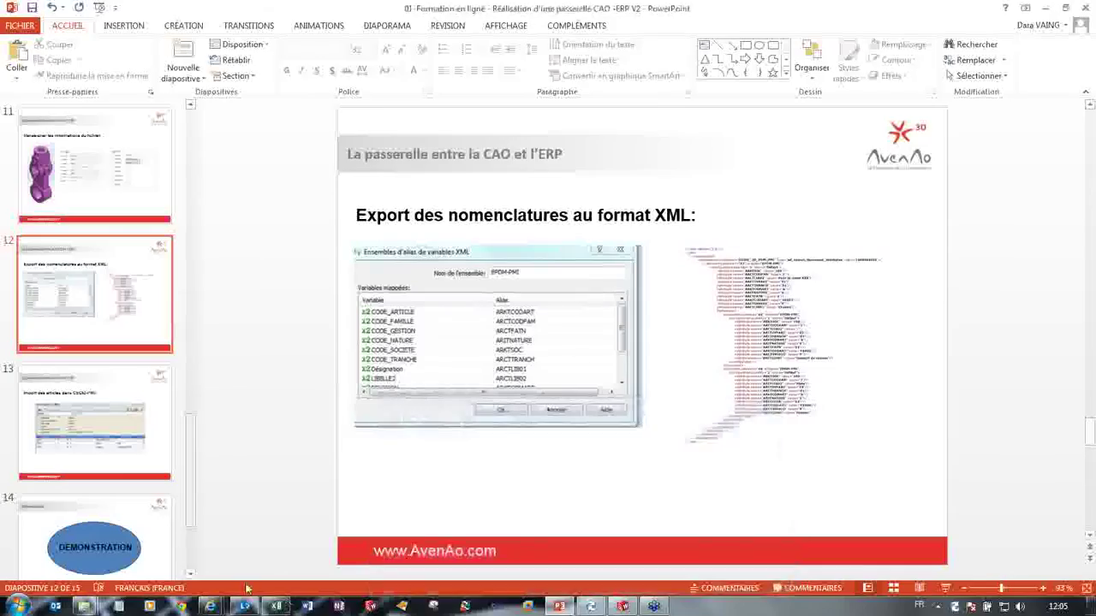
Step: Open Chassis_0909.SLDASM from the CHASSIS vault folder
mouse_move(86, 606)
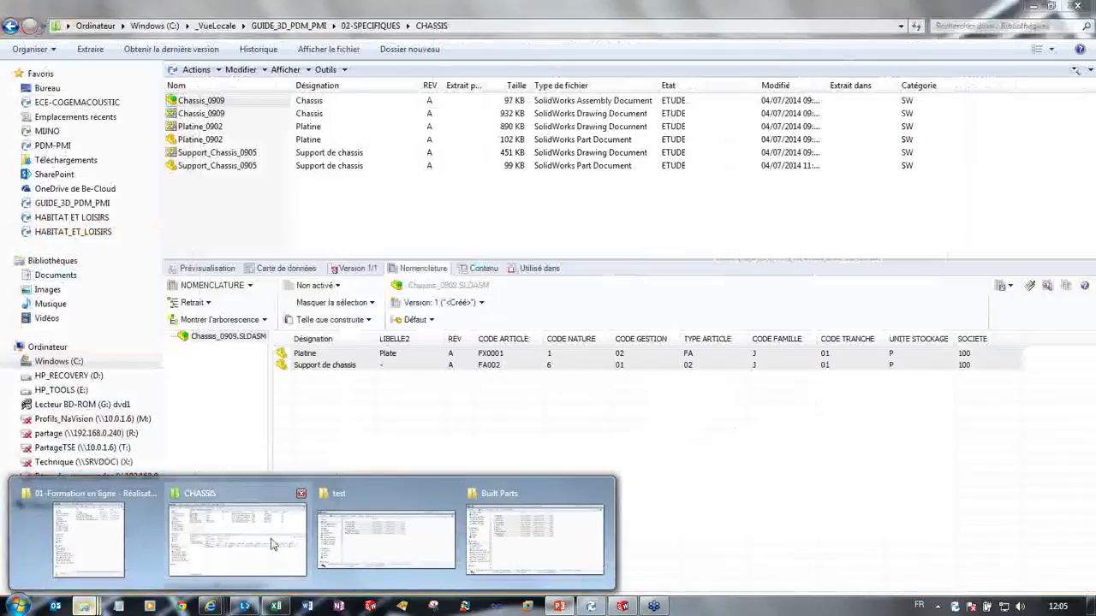
left_click(270, 545)
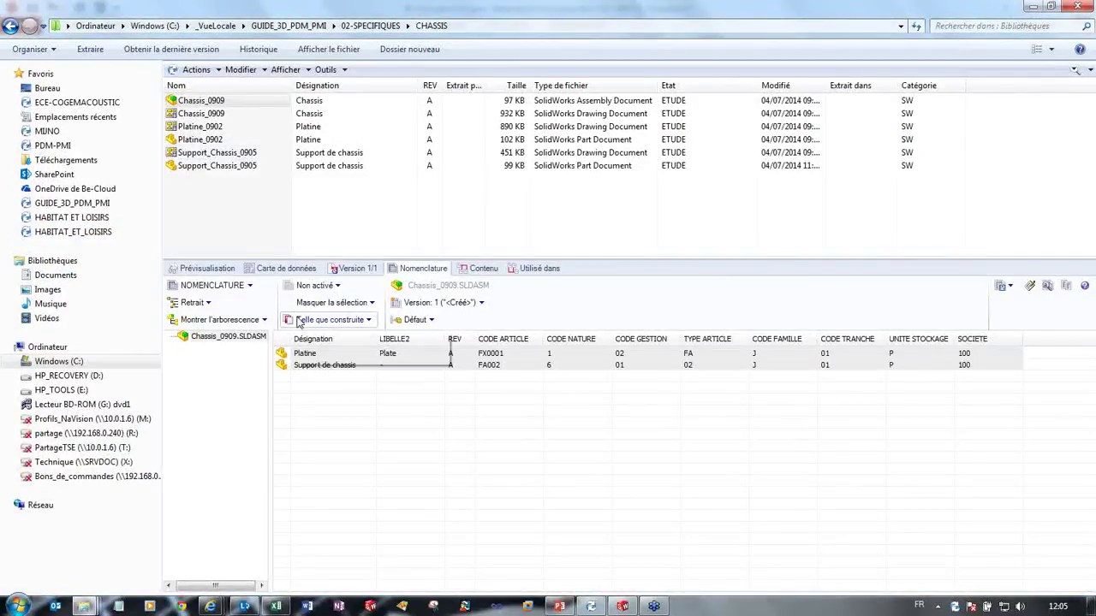
left_click(211, 113)
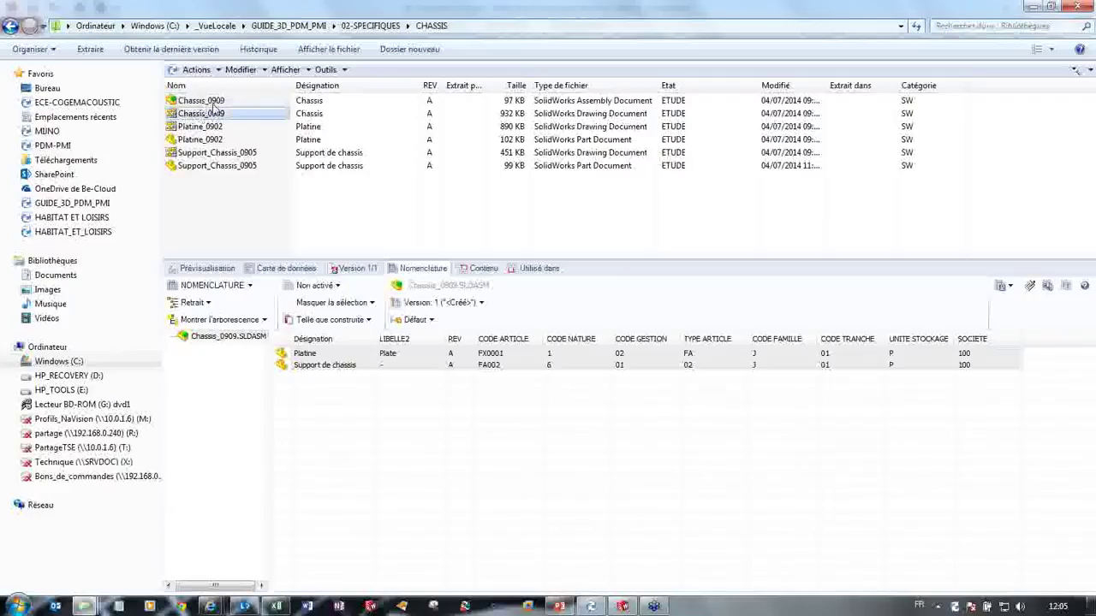
left_click(210, 101)
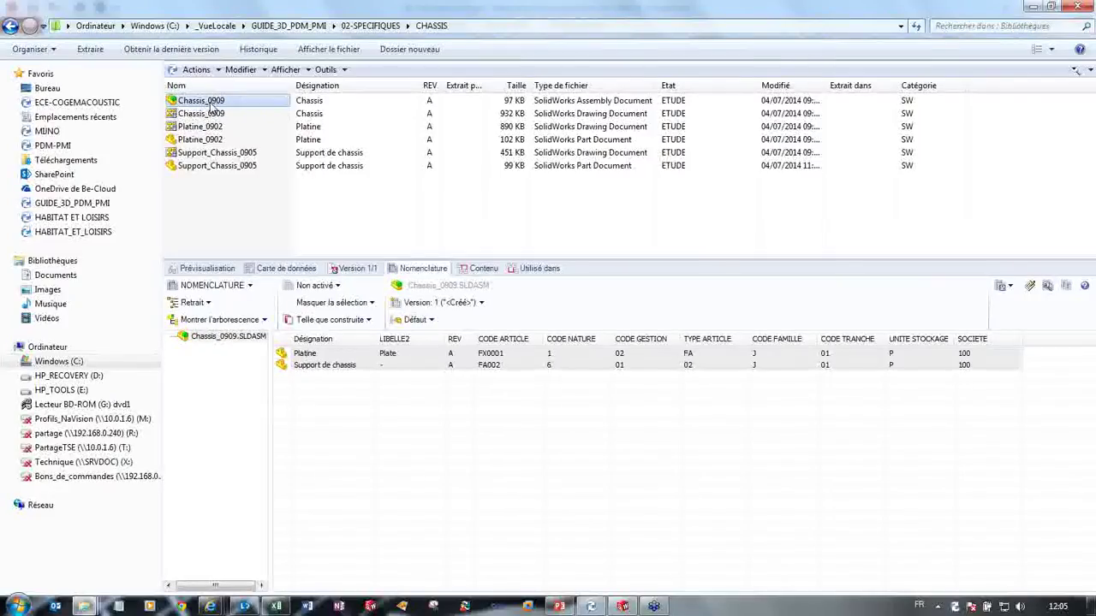
double_click(210, 101)
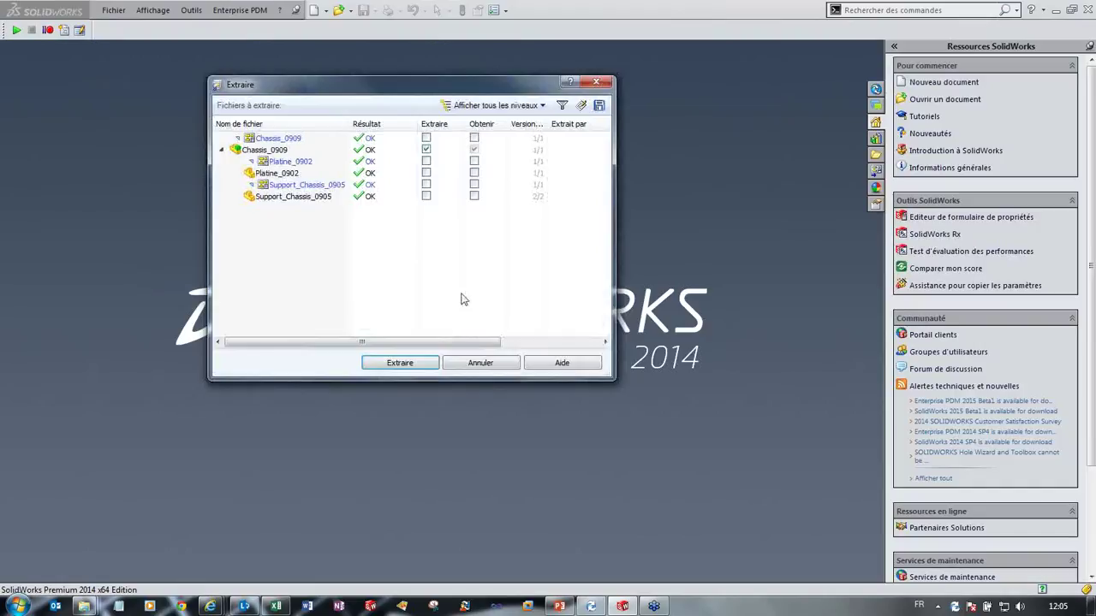
Step: Check out the assembly with all its related parts and drawings, including Platine and Support
left_click(426, 161)
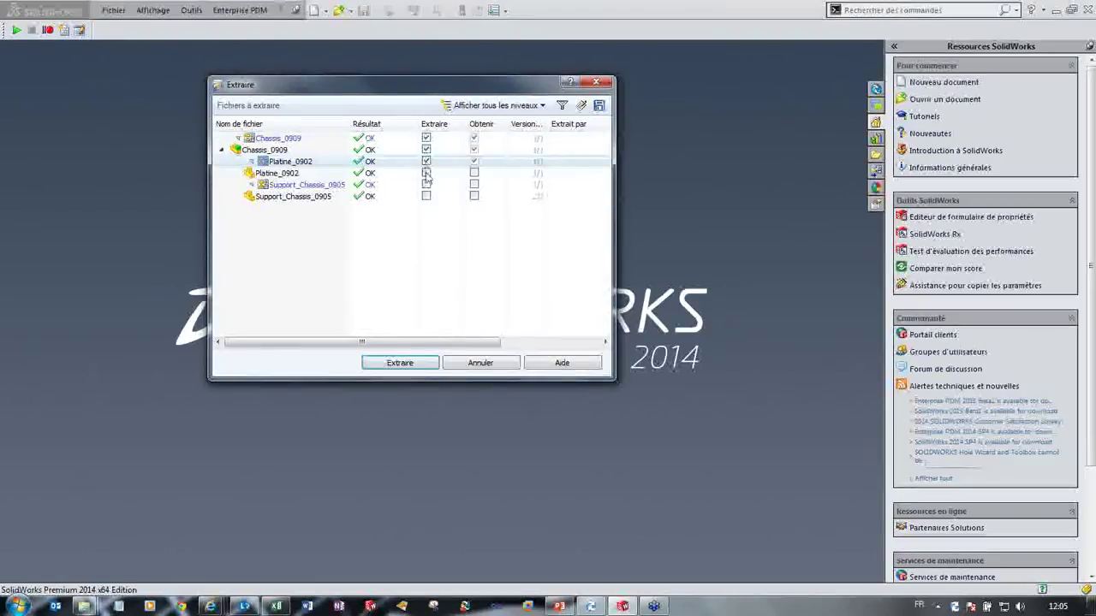
left_click(426, 173)
left_click(426, 184)
left_click(425, 196)
left_click(399, 363)
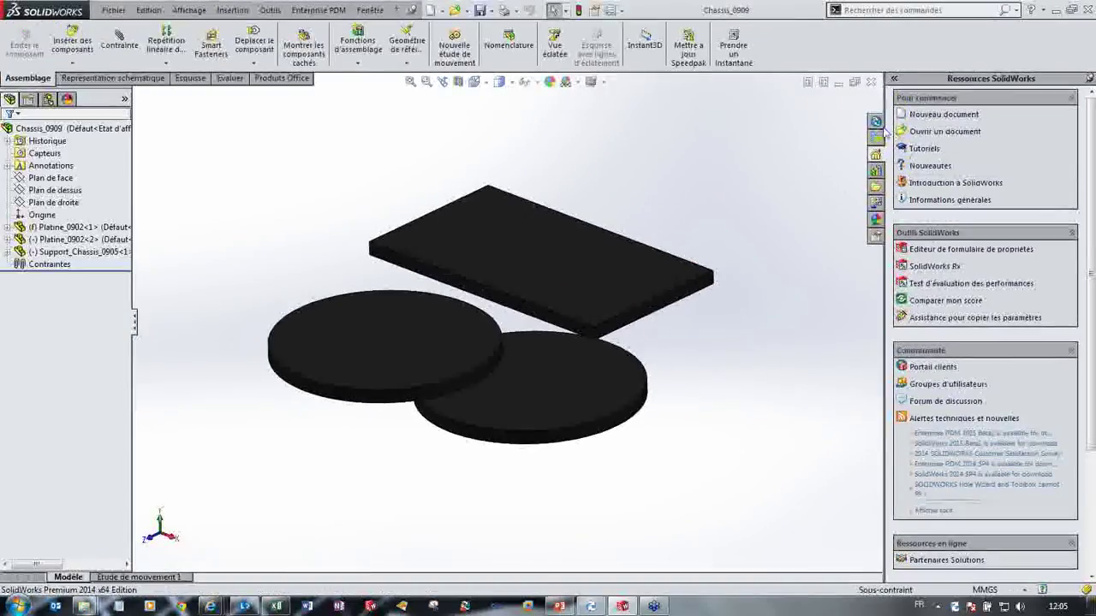
Step: Change the assembly's PMI Code article from SE003 to XX001 on its data card
left_click(876, 137)
left_click(1014, 100)
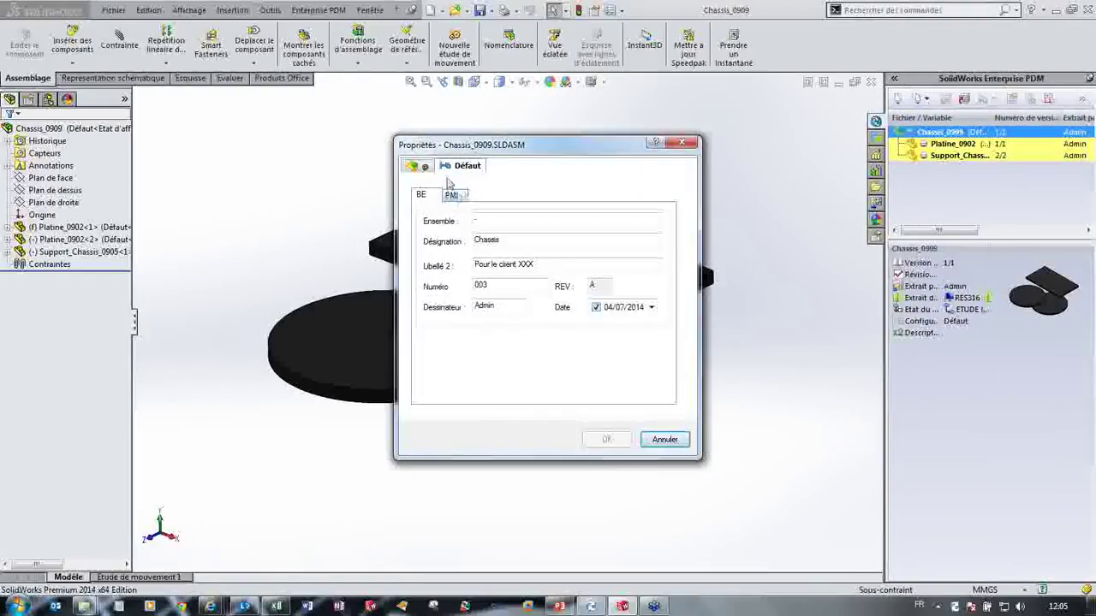
left_click(451, 196)
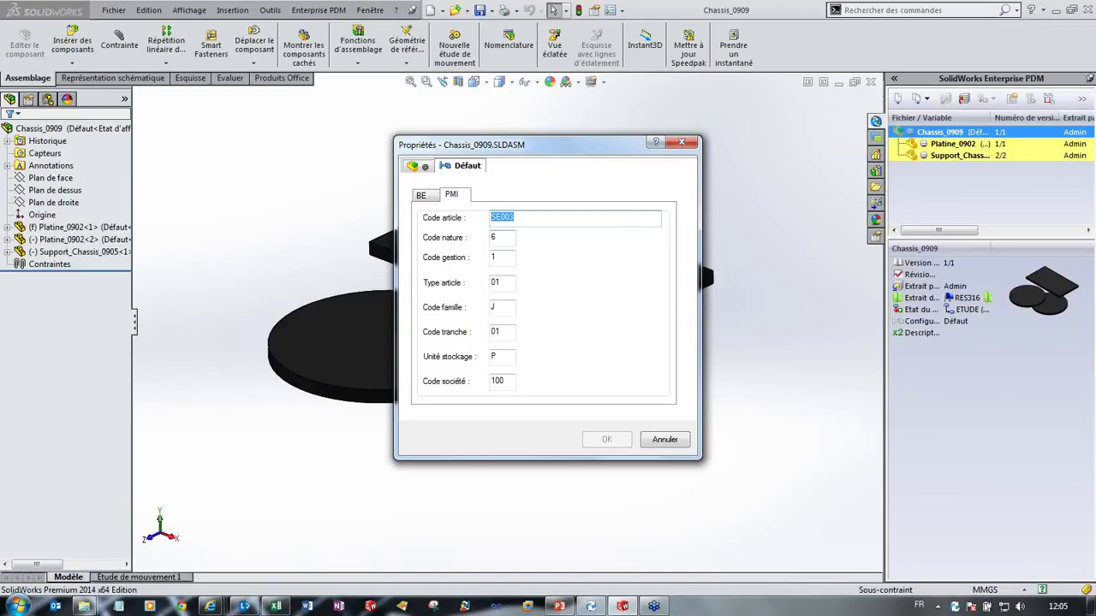
type("XX001")
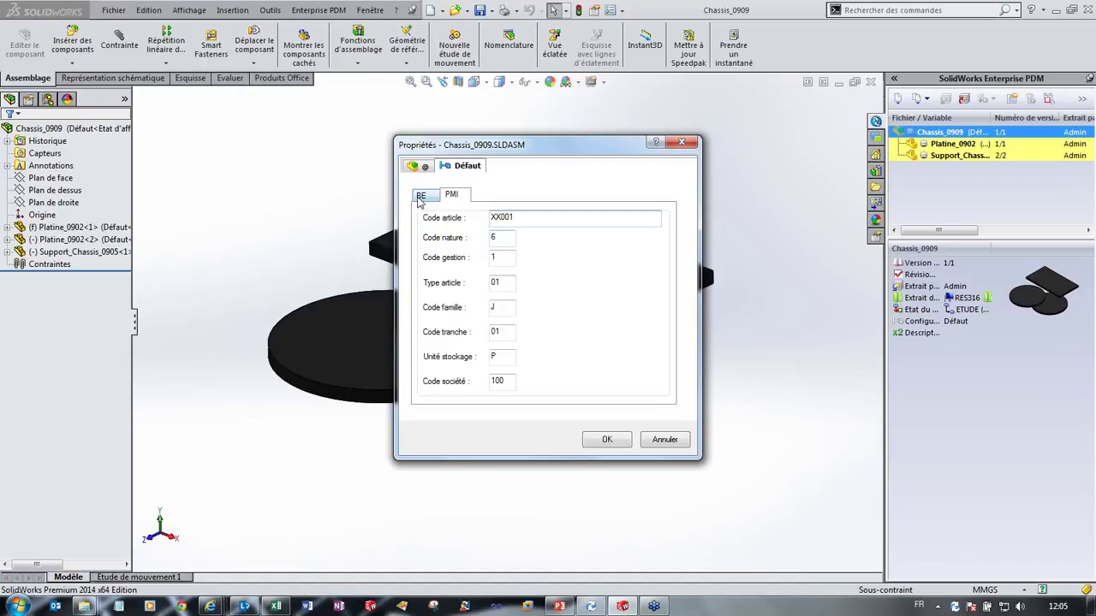
left_click(608, 440)
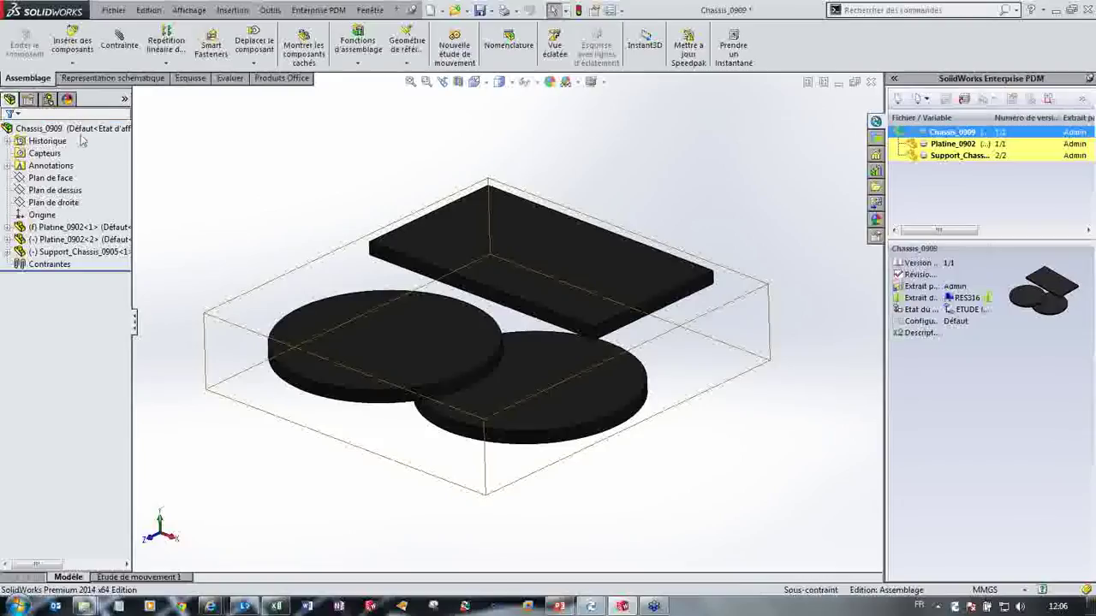
Step: Try making a drawing from the assembly, dismiss the missing-drawing error, and minimize SolidWorks
left_click(320, 222)
left_click(98, 129)
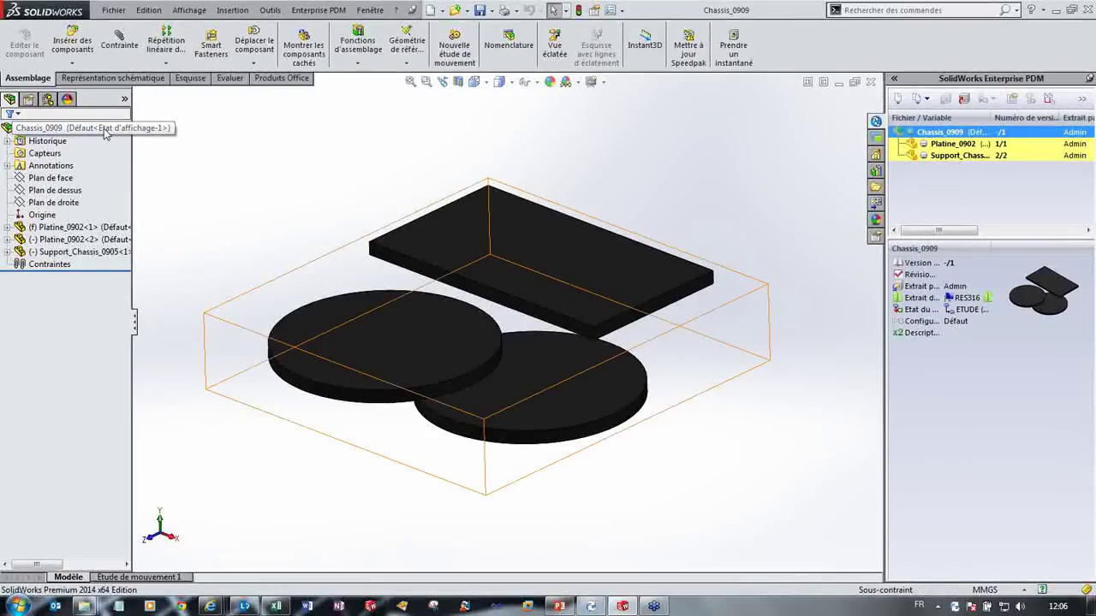
right_click(101, 128)
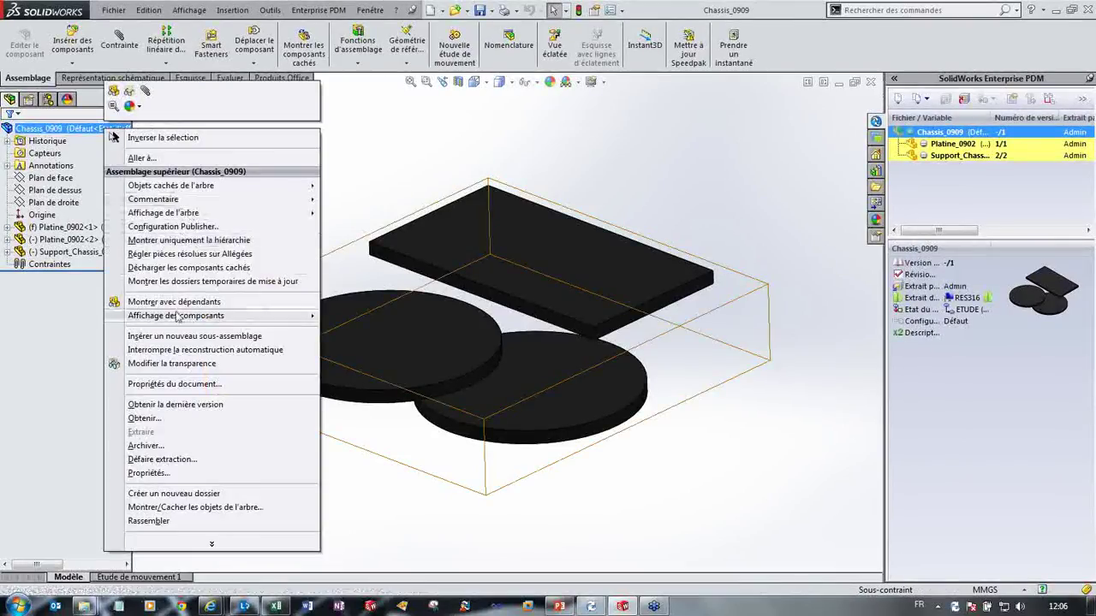
left_click(375, 150)
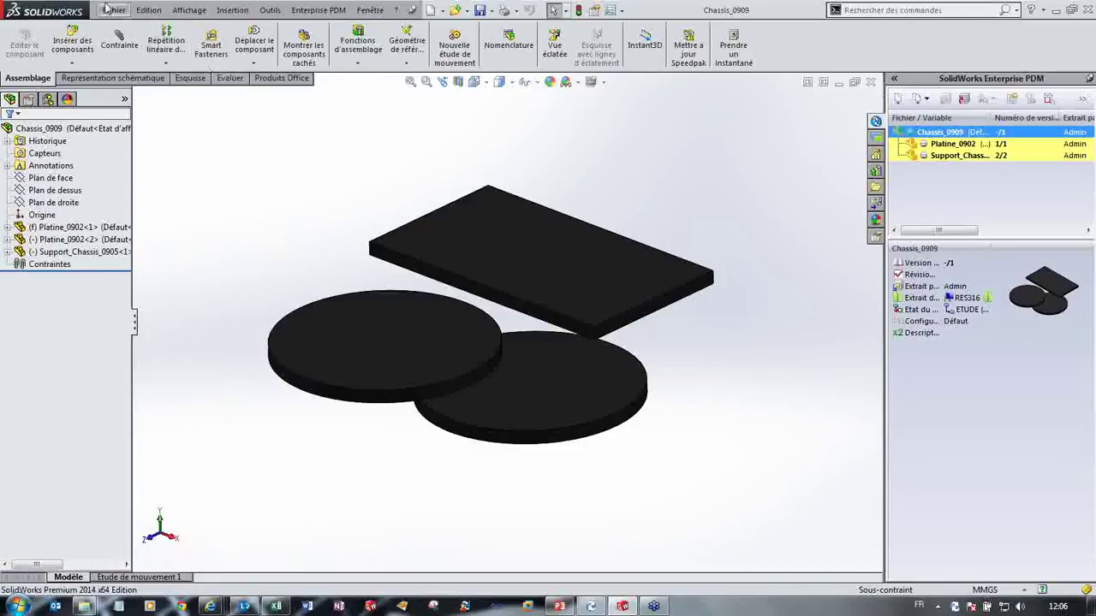
left_click(114, 10)
left_click(171, 79)
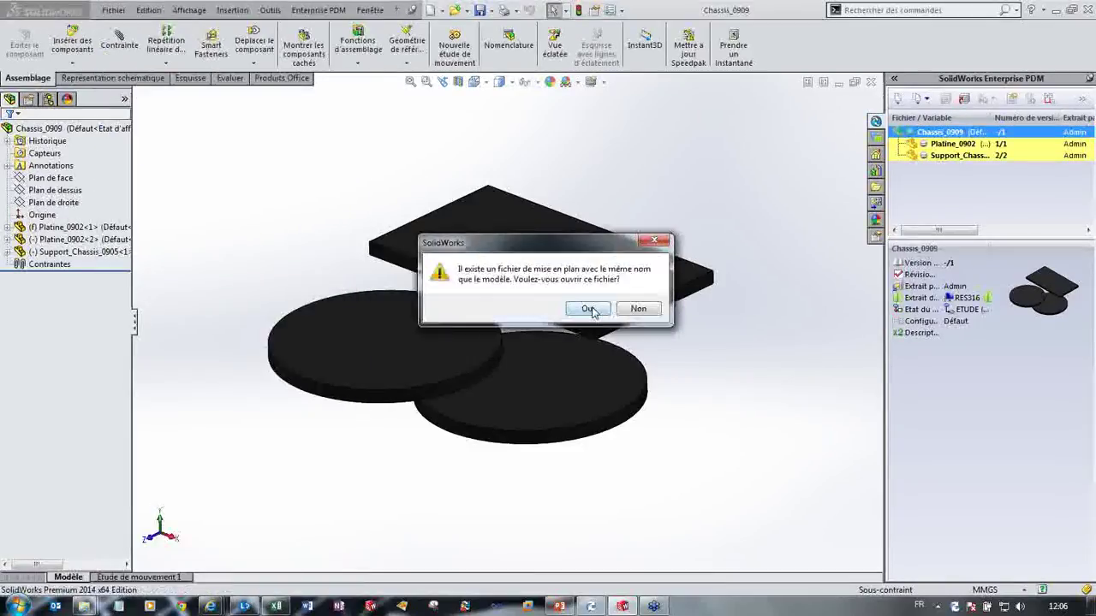
left_click(588, 308)
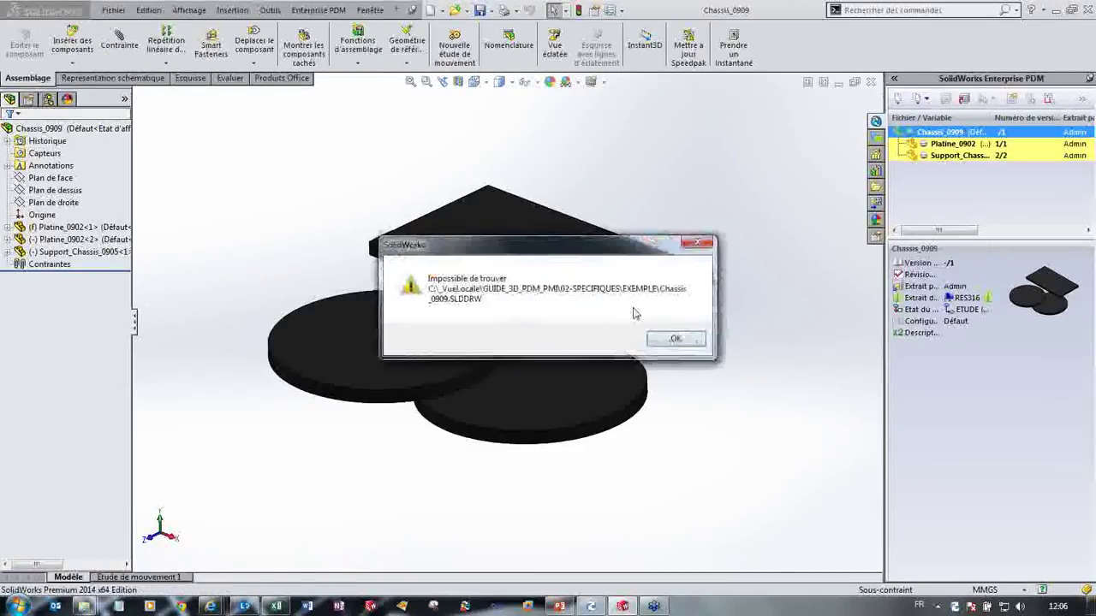
left_click(688, 343)
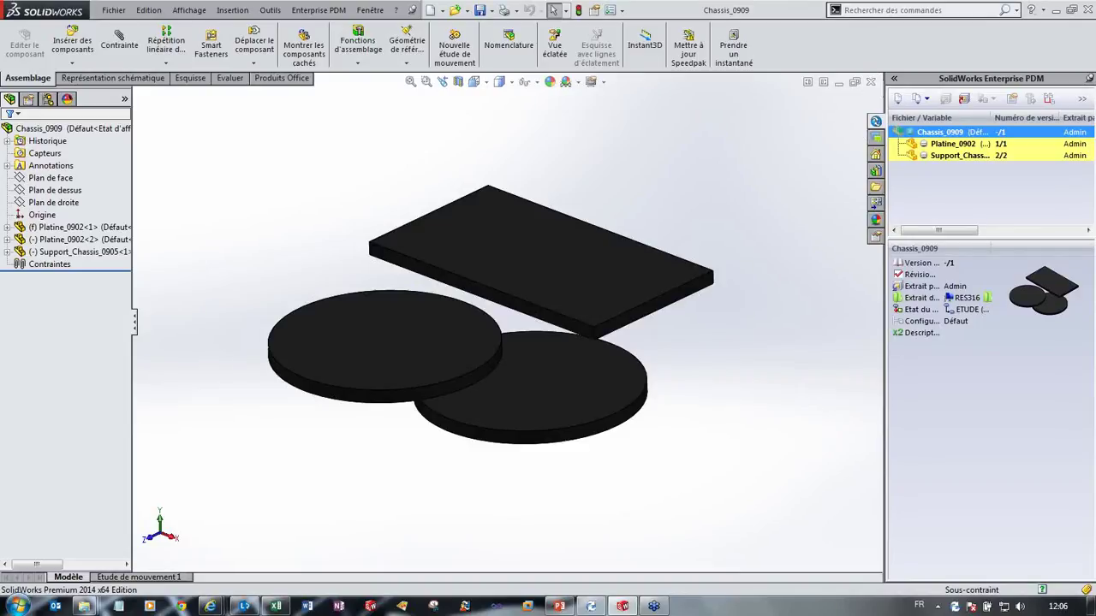
left_click(1048, 11)
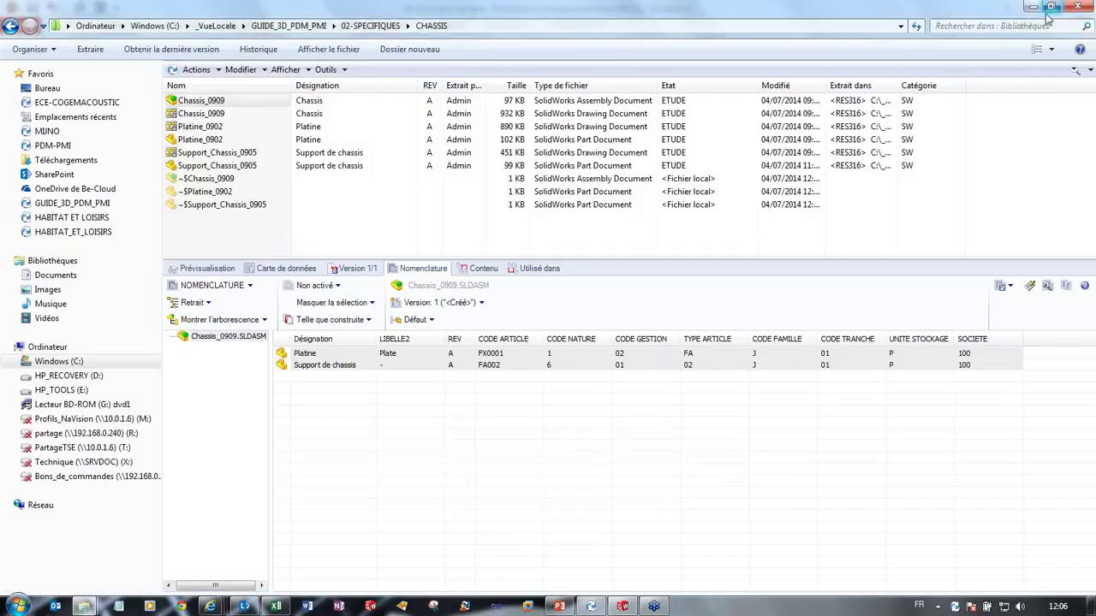
Step: Refresh the CHASSIS folder and open the Chassis_0909 SLDDRW drawing in SolidWorks
left_click(253, 226)
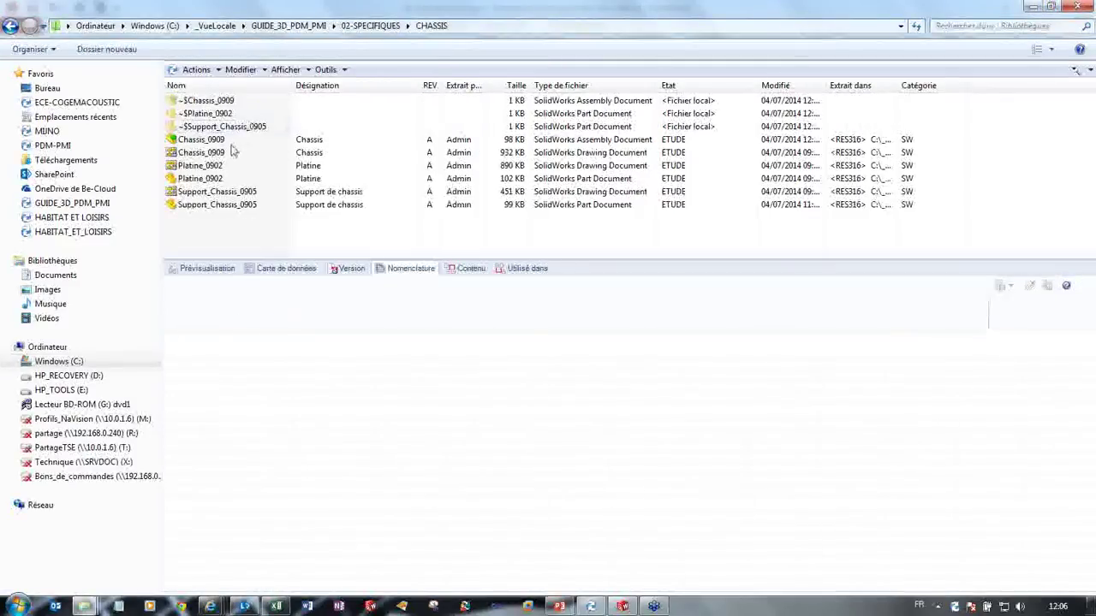
left_click(223, 154)
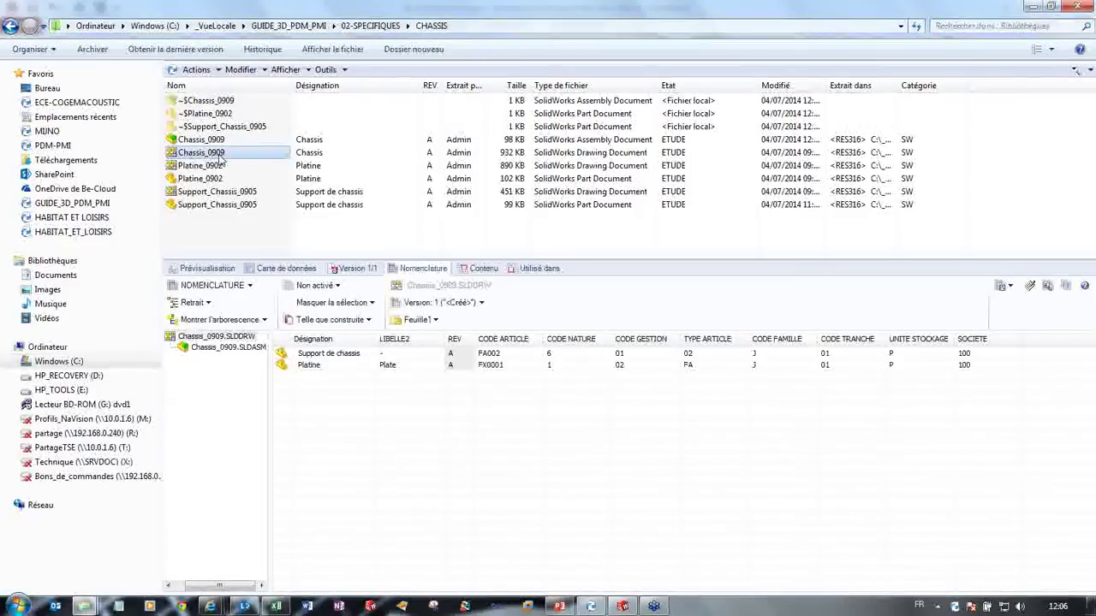
double_click(221, 159)
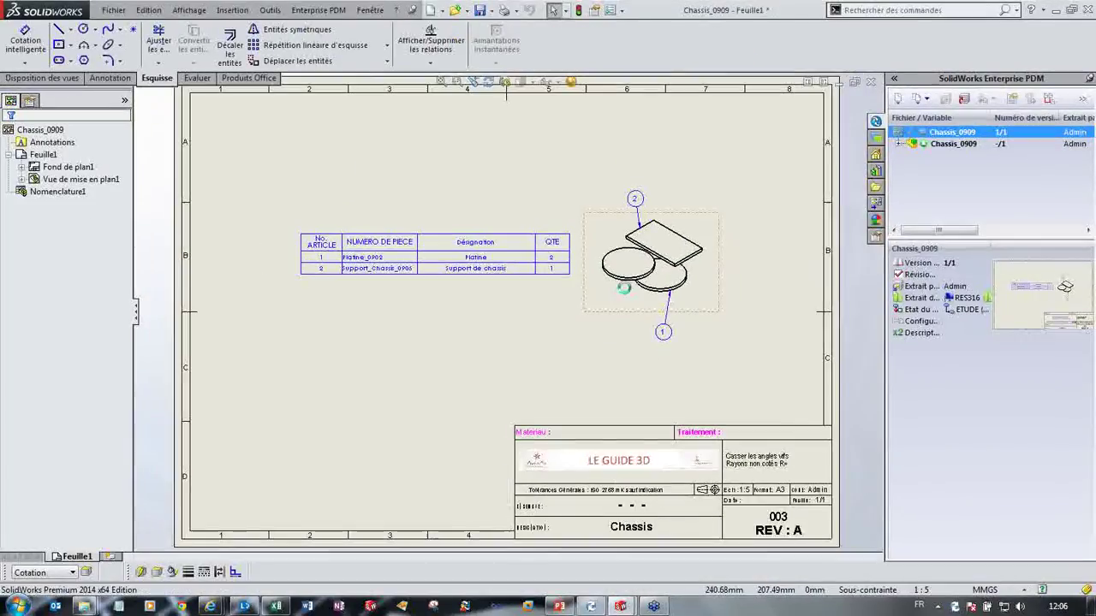
Step: Verify the drawing's PMI Code article reads XX001, cancel the data card, and close Chassis_0909
left_click(1012, 100)
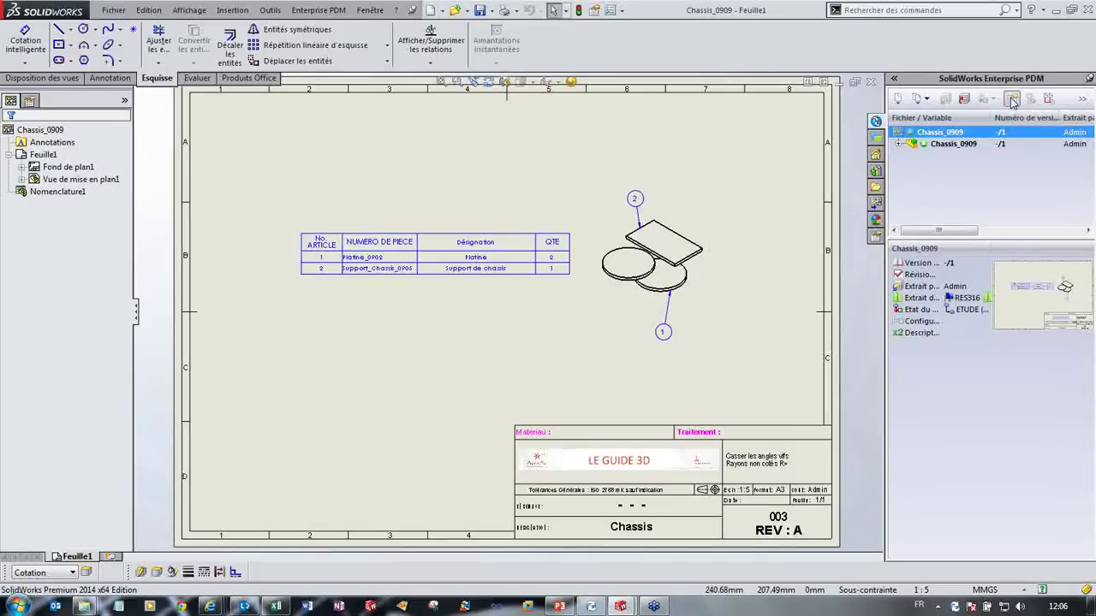
left_click(457, 198)
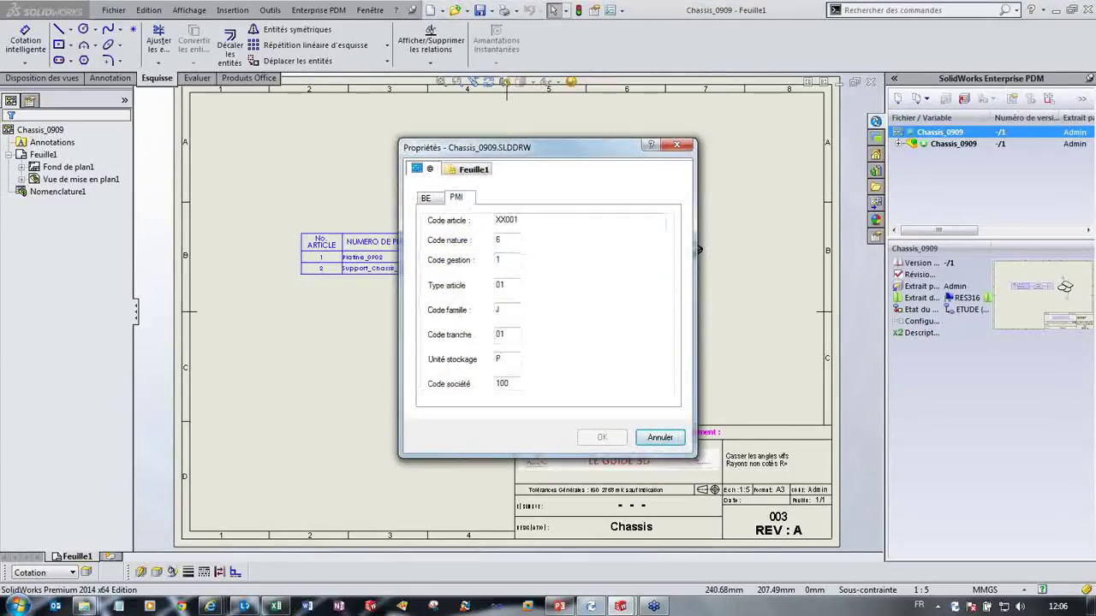
left_click(660, 438)
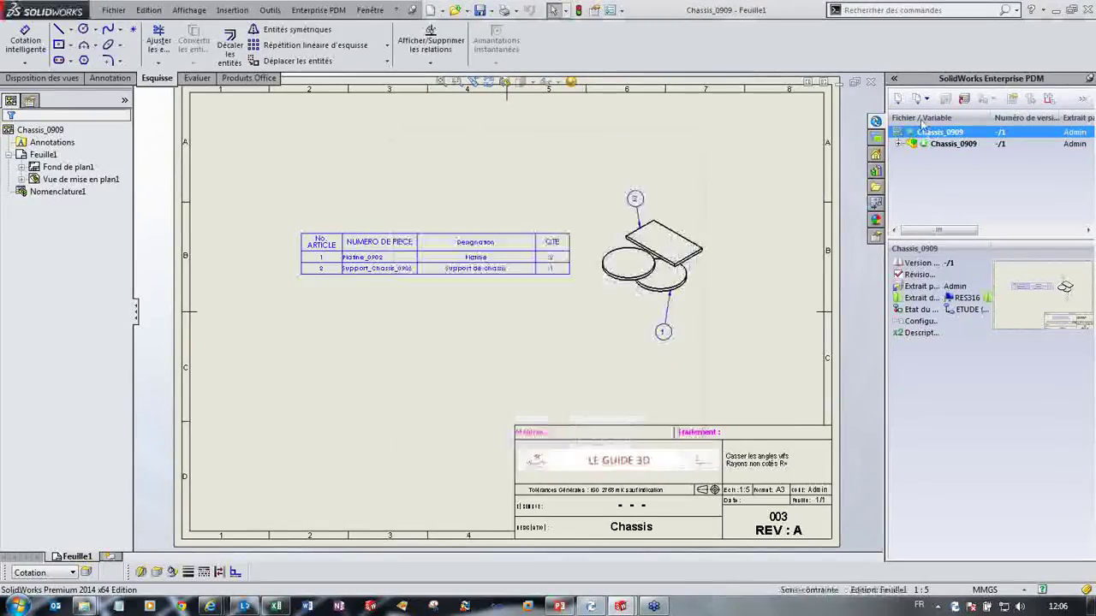
left_click(871, 84)
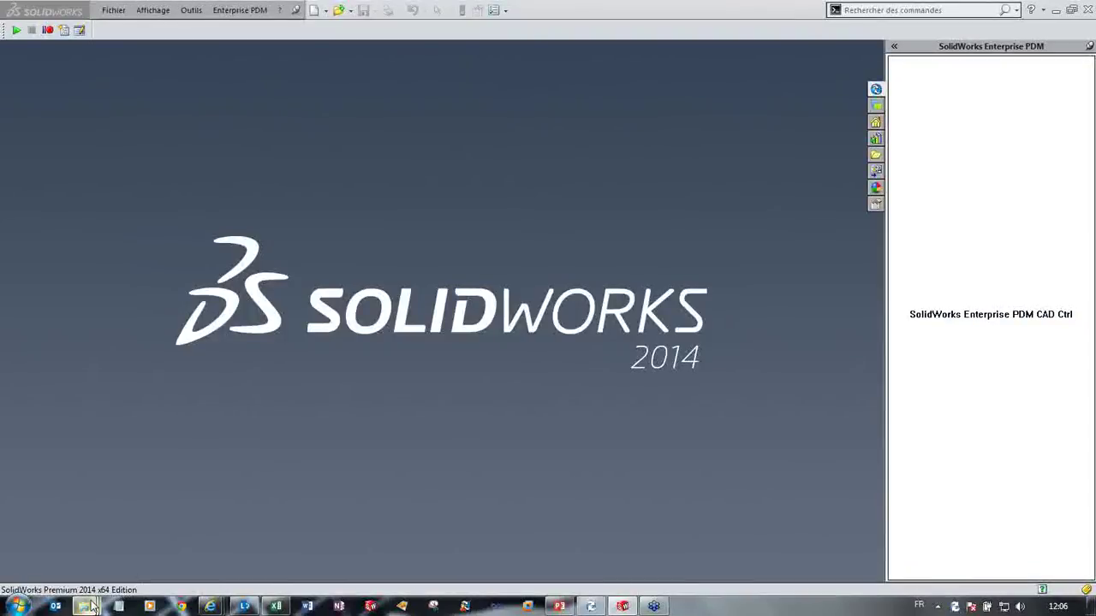
Step: Select the four Platine_0902 and Support_Chassis_0905 files in CHASSIS and drag them into SolidWorks
mouse_move(119, 605)
left_click(245, 535)
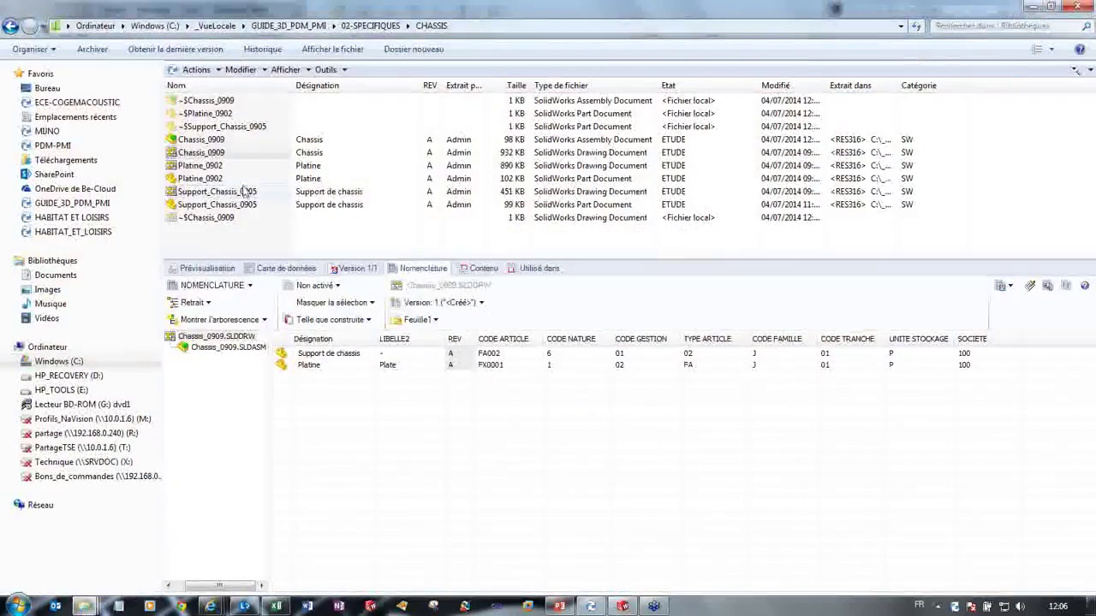
left_click(245, 204)
left_click(245, 191, "shift")
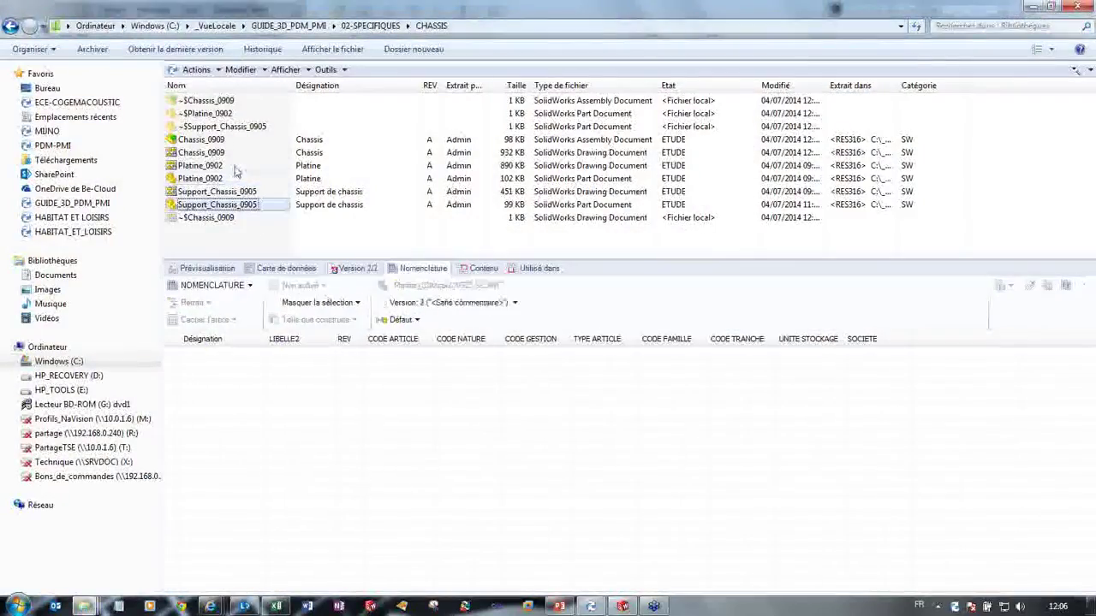
left_click(201, 166, "shift")
left_click_drag(393, 249, 525, 348)
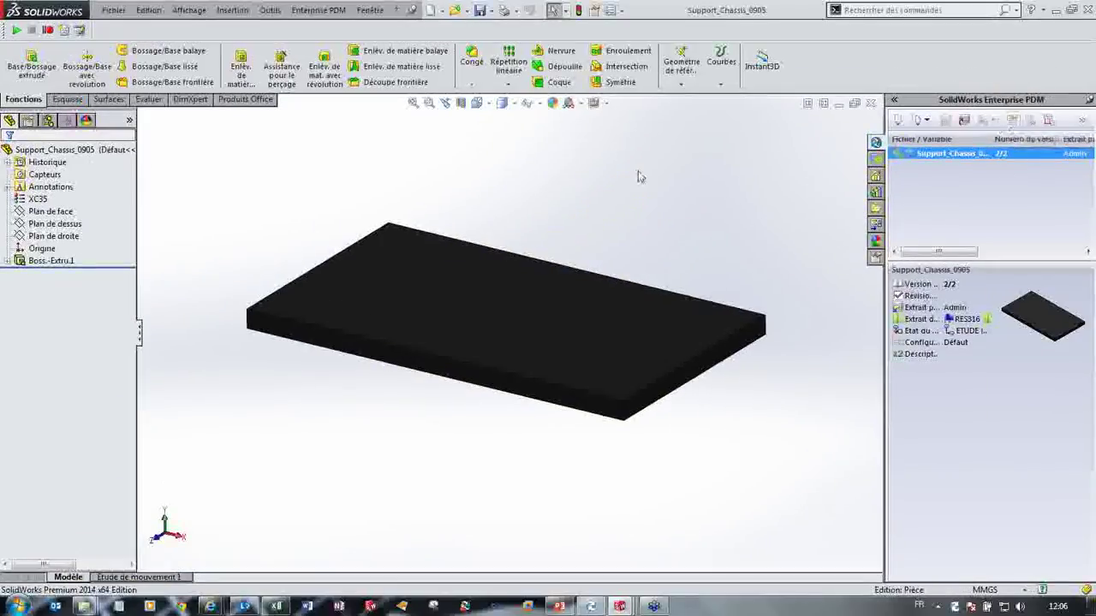
Step: Change the Support_Chassis_0905 part's PMI Code article from FA002 to XX002 in its data card
left_click(69, 152)
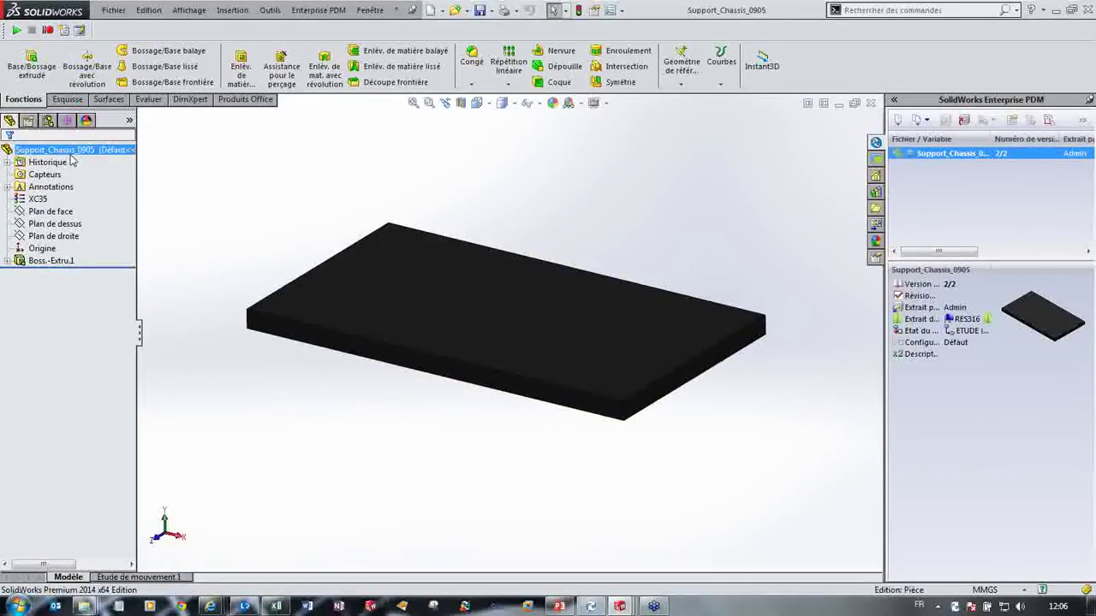
left_click(1013, 122)
left_click(453, 196)
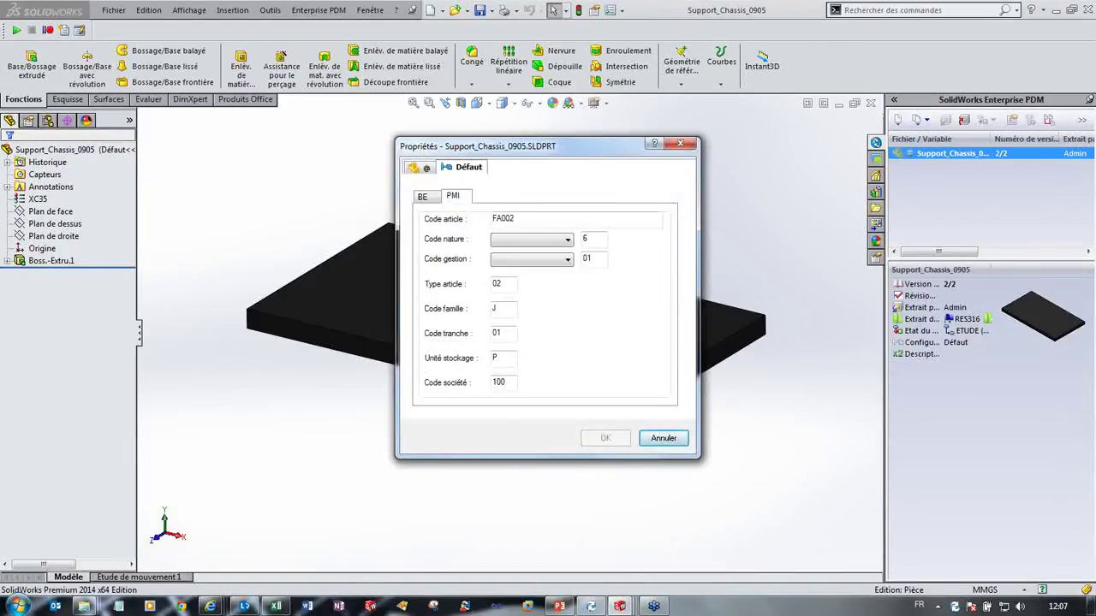
key("Tab")
type("XX00")
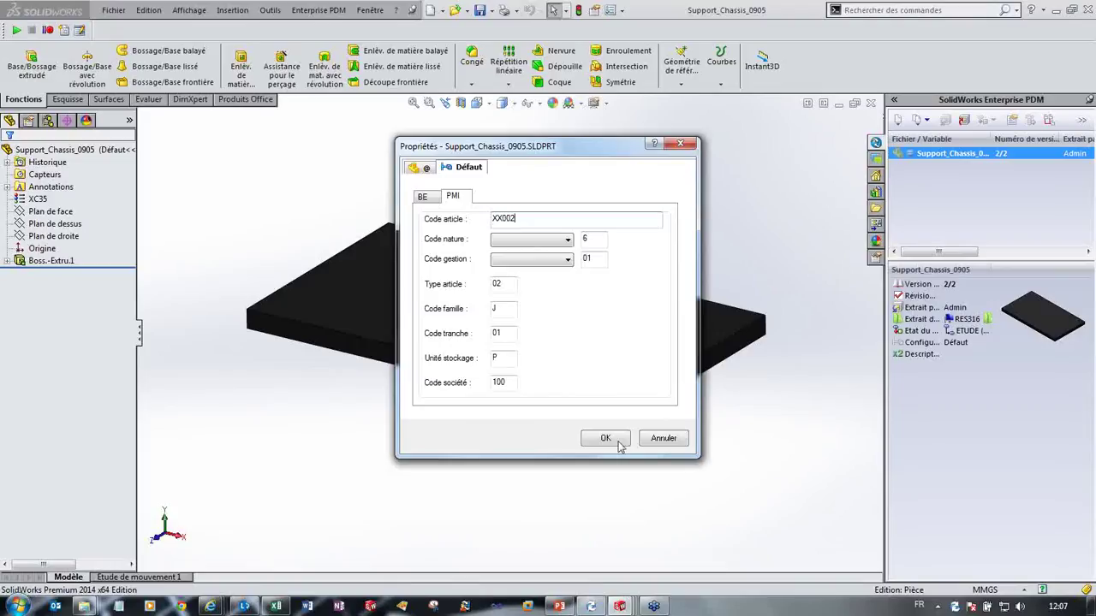
left_click(606, 437)
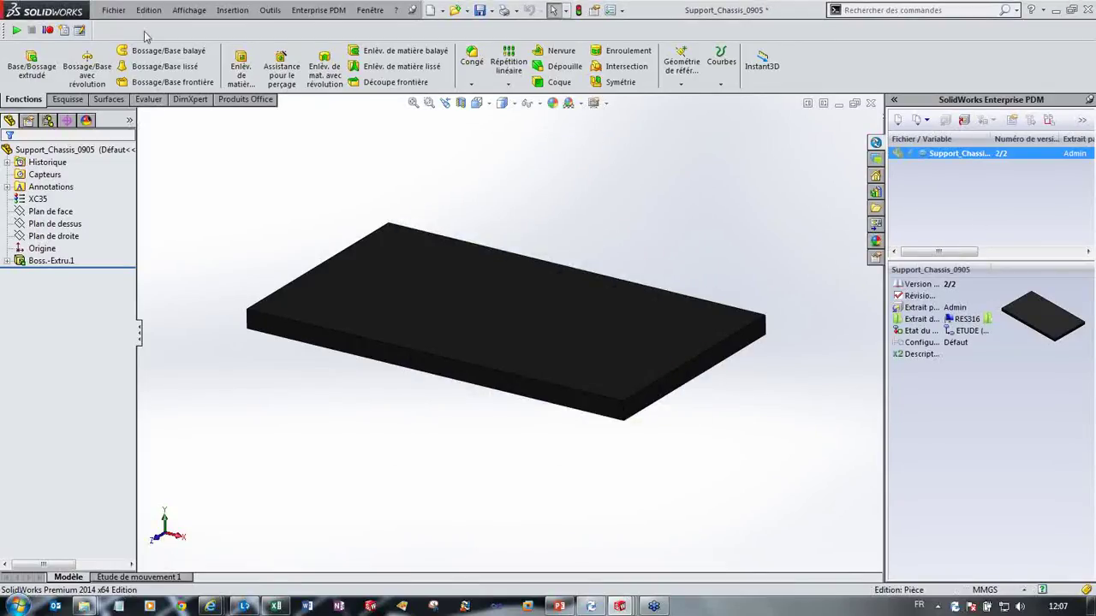
Step: Save all modified Support_Chassis_0905 documents, then close its drawing and part
left_click(369, 9)
left_click(428, 158)
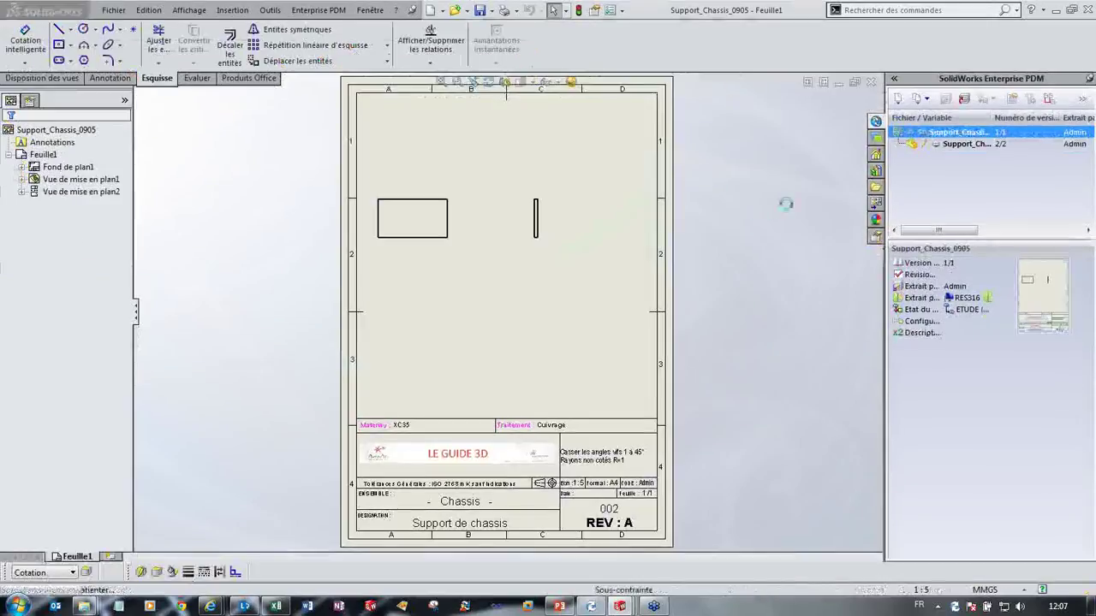
key("ctrl+s")
left_click(452, 423)
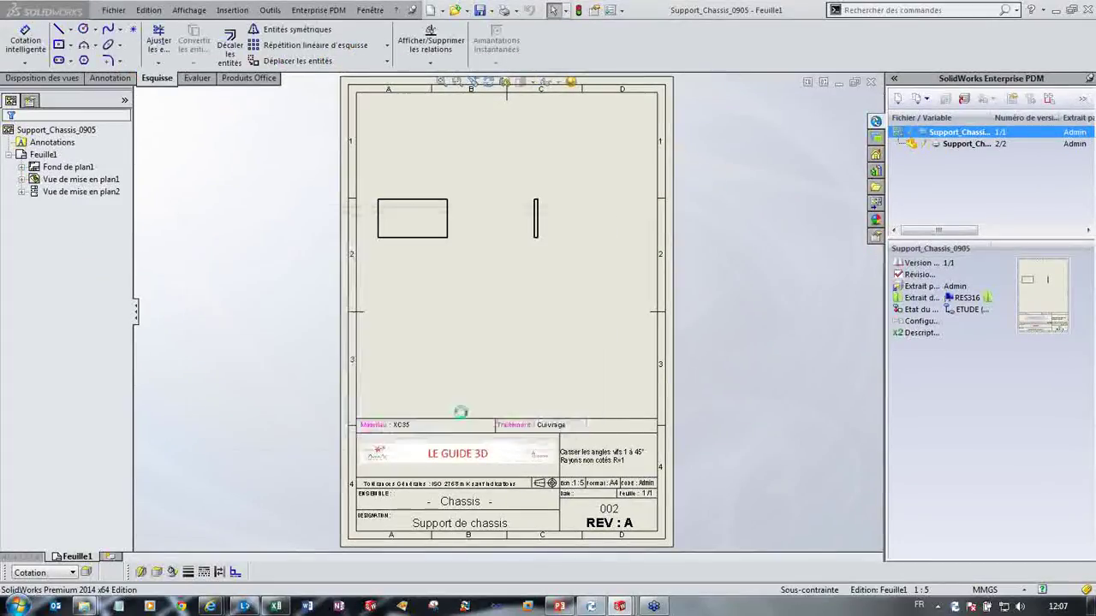
left_click(873, 85)
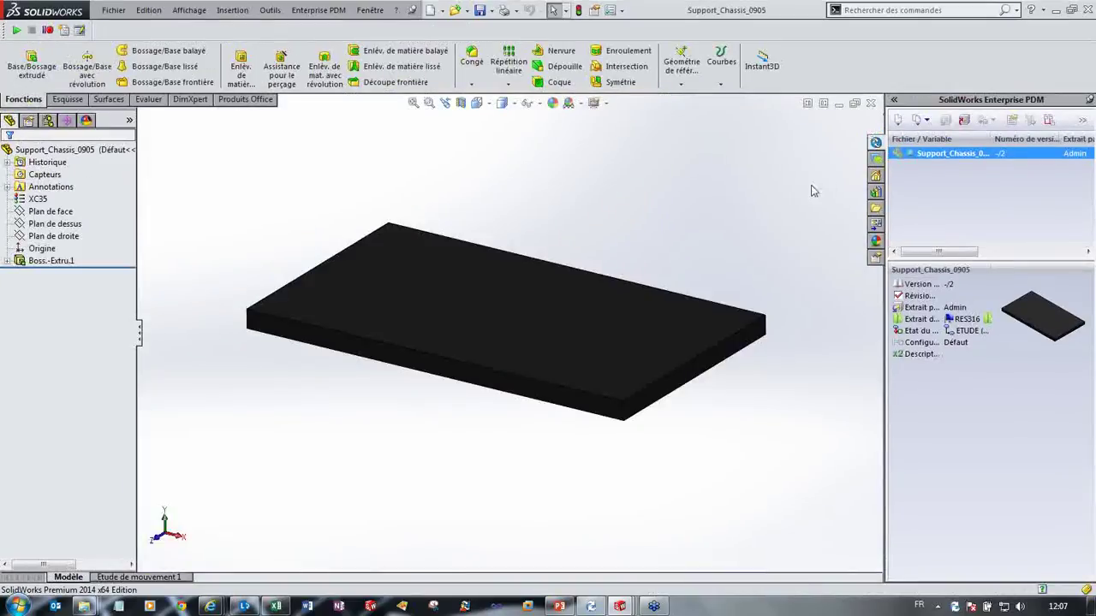
left_click(871, 103)
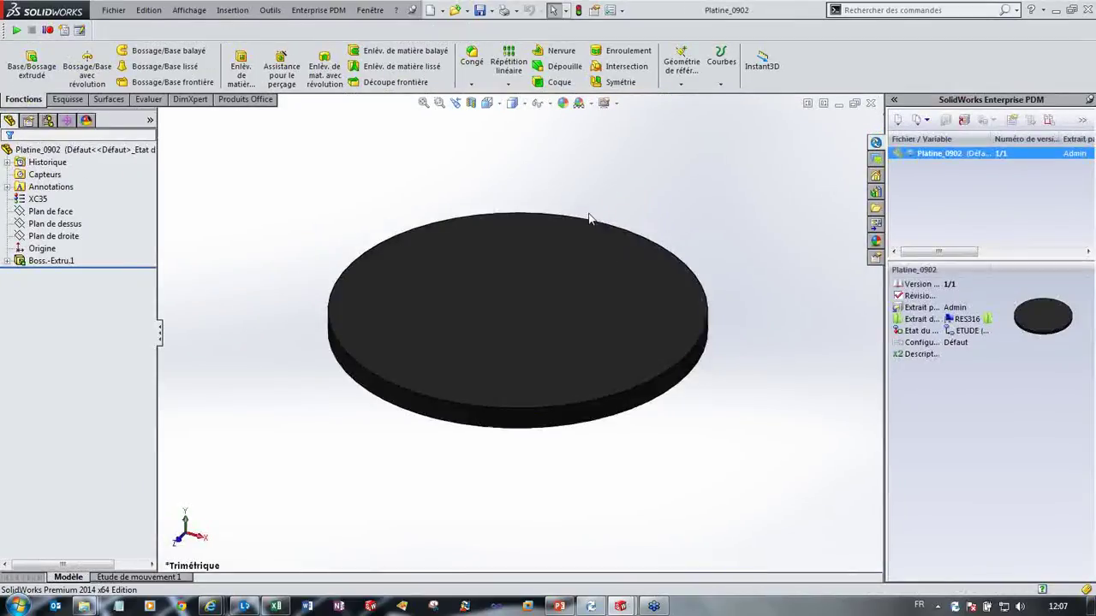
Step: Change the Platine_0902 part's PMI Code article from FX0001 to XX003
left_click(1012, 119)
left_click(452, 196)
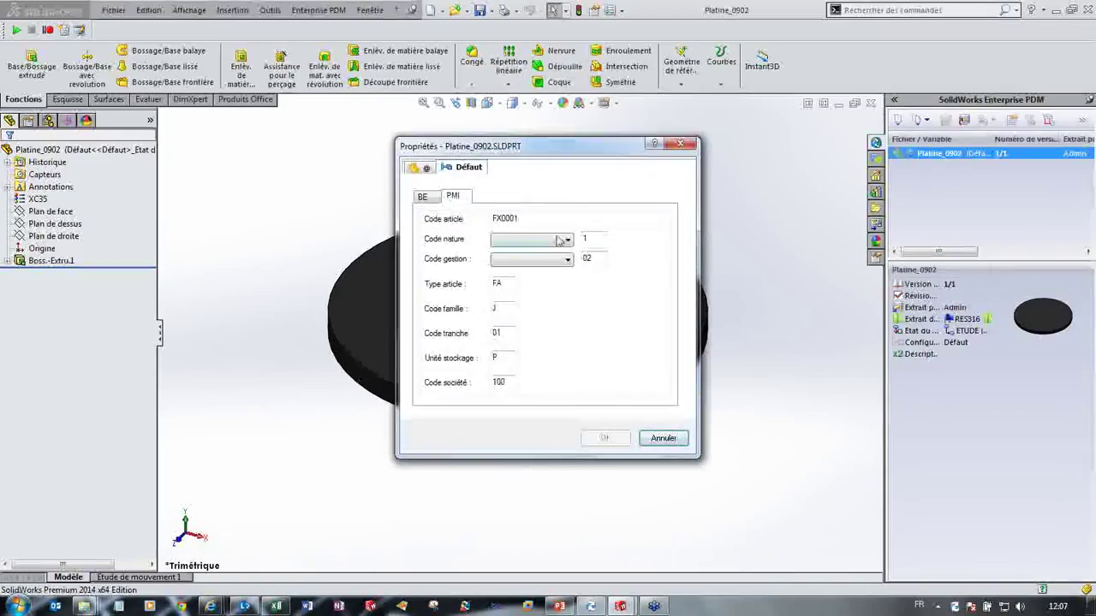
type("XX")
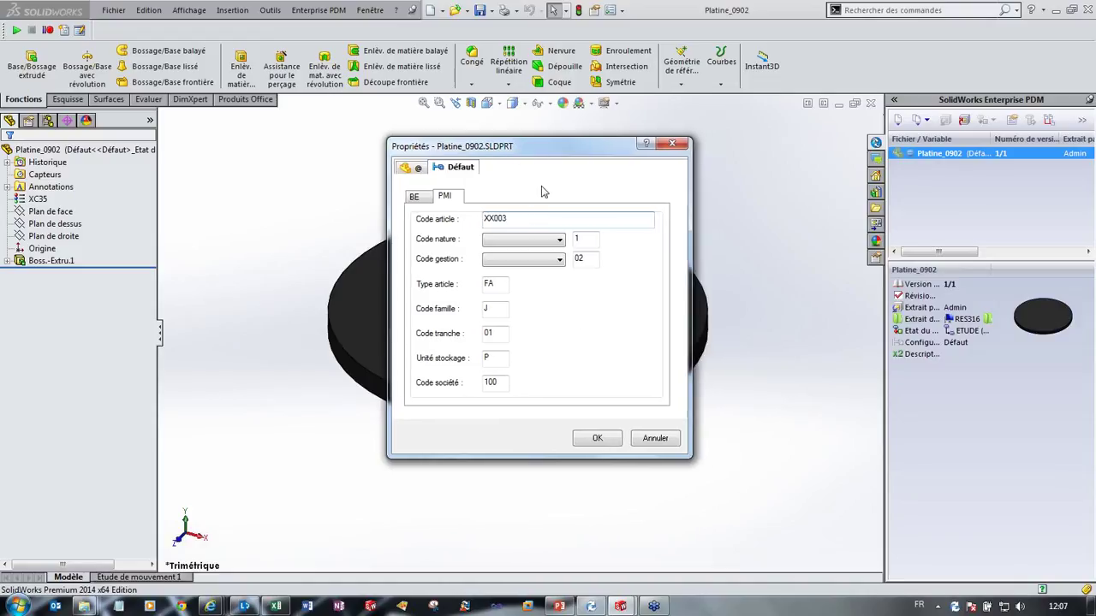
left_click(598, 438)
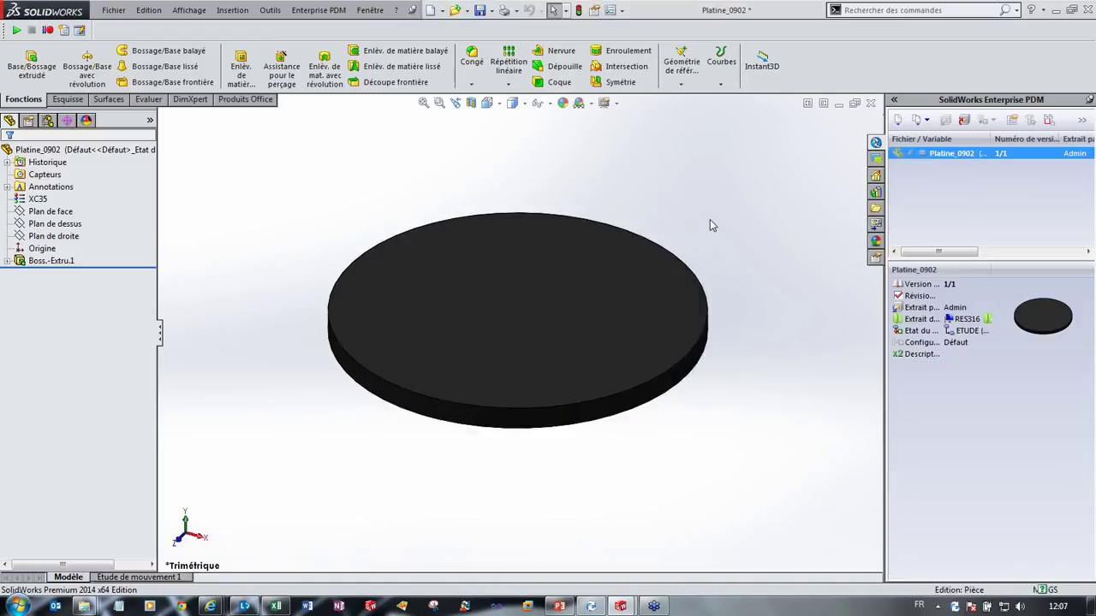
Step: Review the Platine_0902 BE tab without changes, then open and close its drawing
left_click(997, 126)
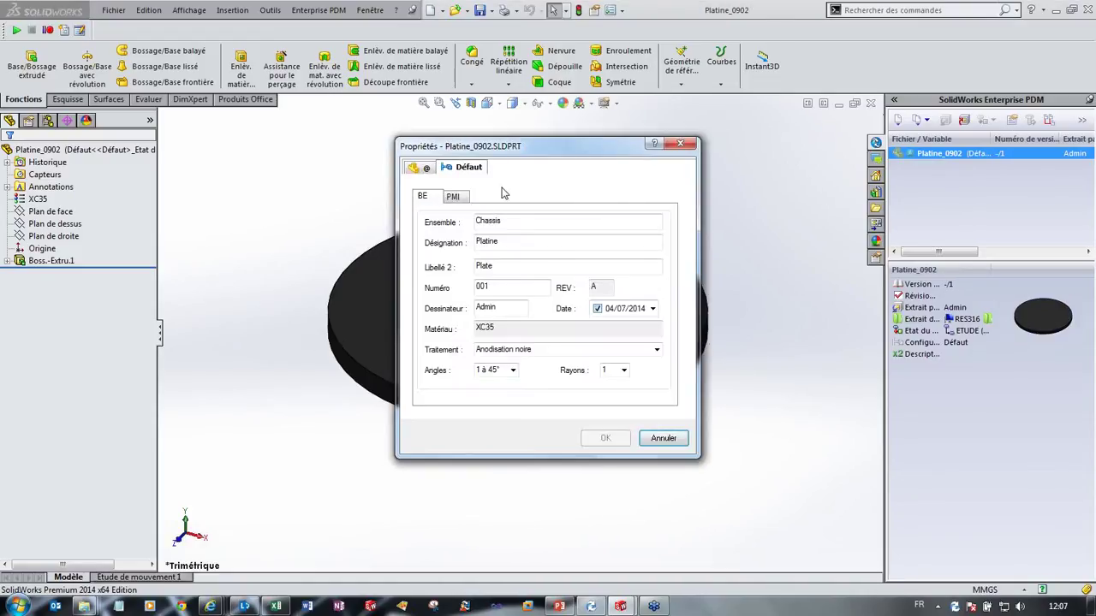
left_click(462, 199)
left_click(656, 442)
left_click(898, 120)
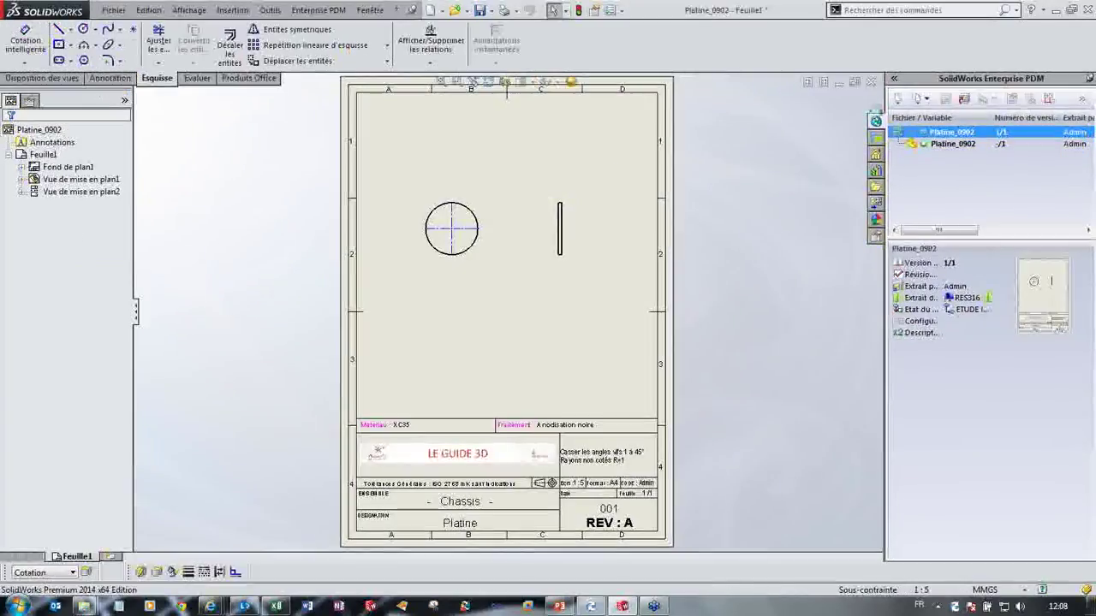
left_click(872, 83)
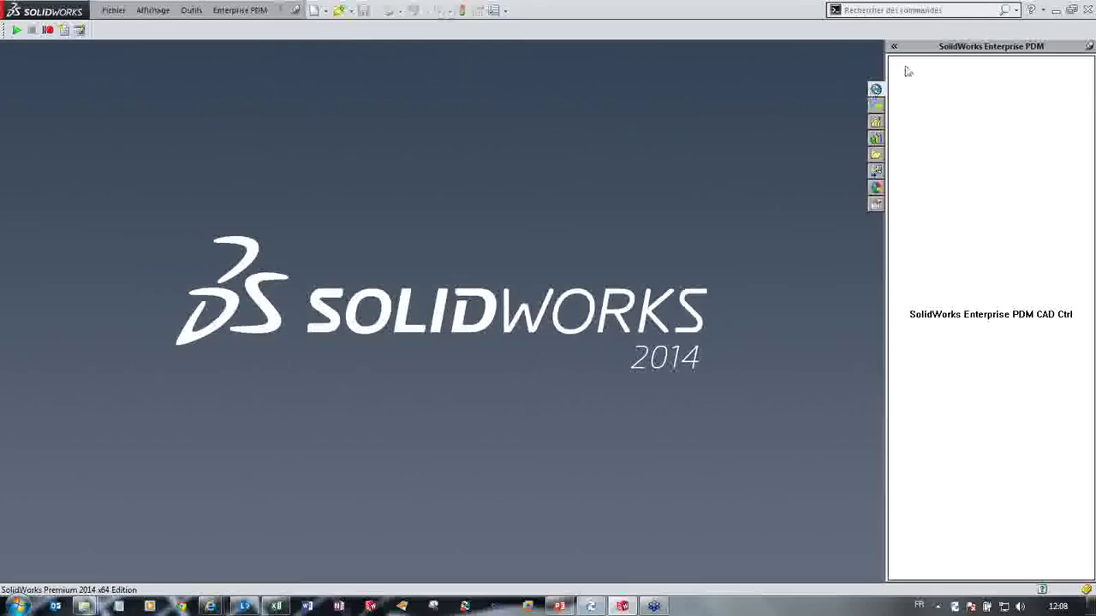
Step: Check in the Chassis_0909 assembly with all its files using Actions > Archiver
left_click(1055, 10)
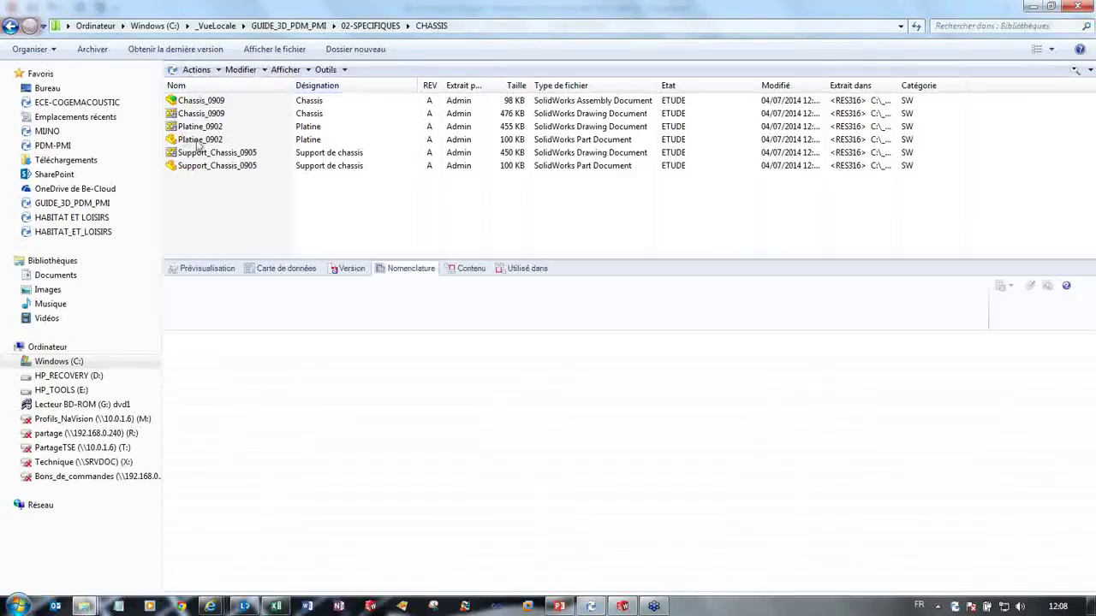
left_click(219, 101)
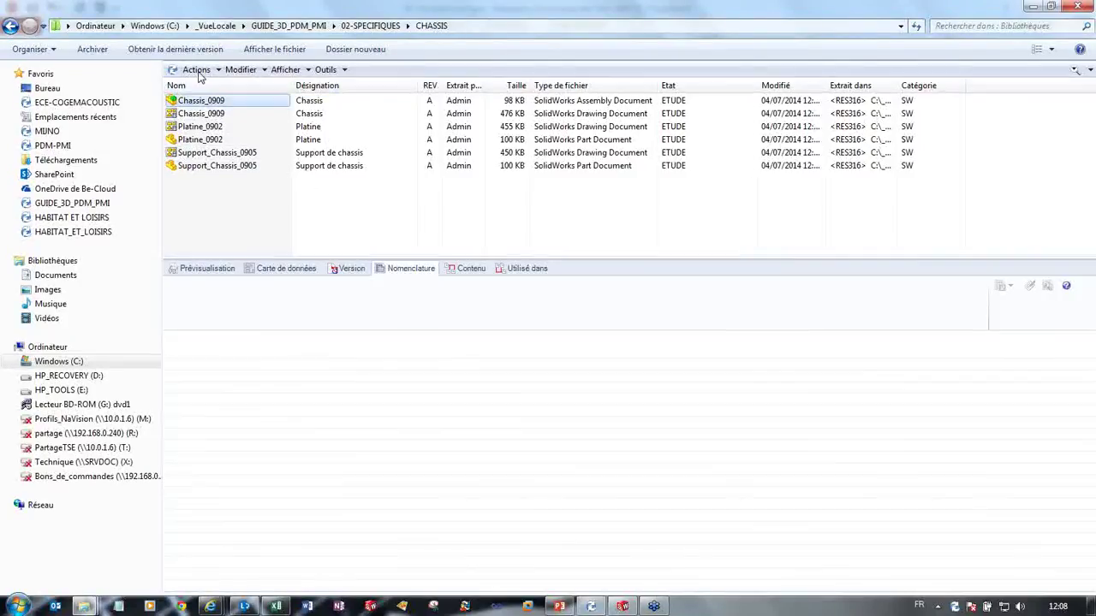
left_click(197, 71)
left_click(197, 71)
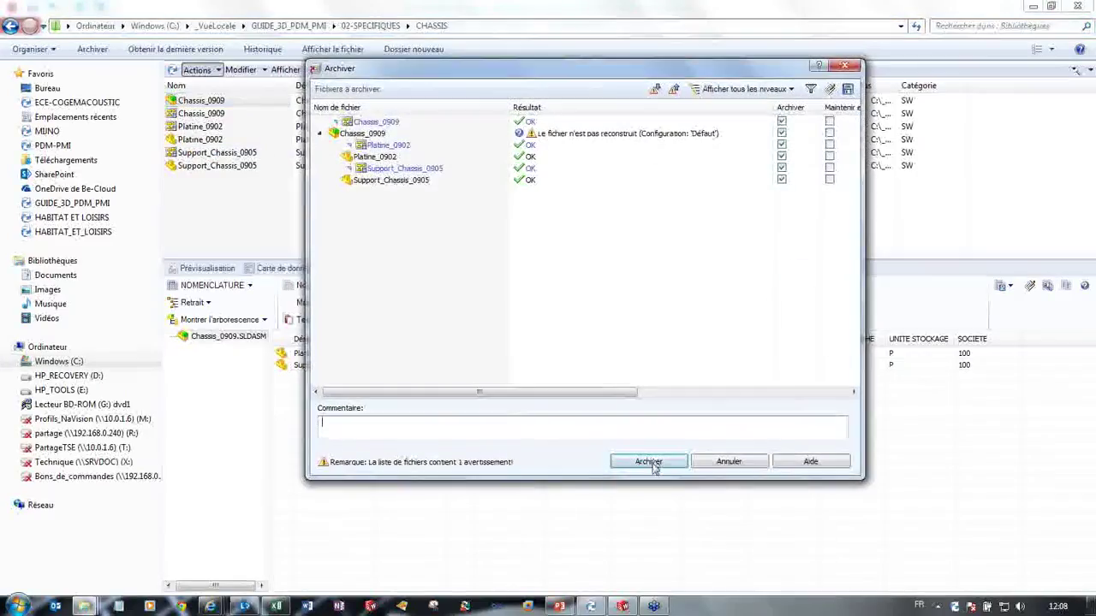
left_click(648, 462)
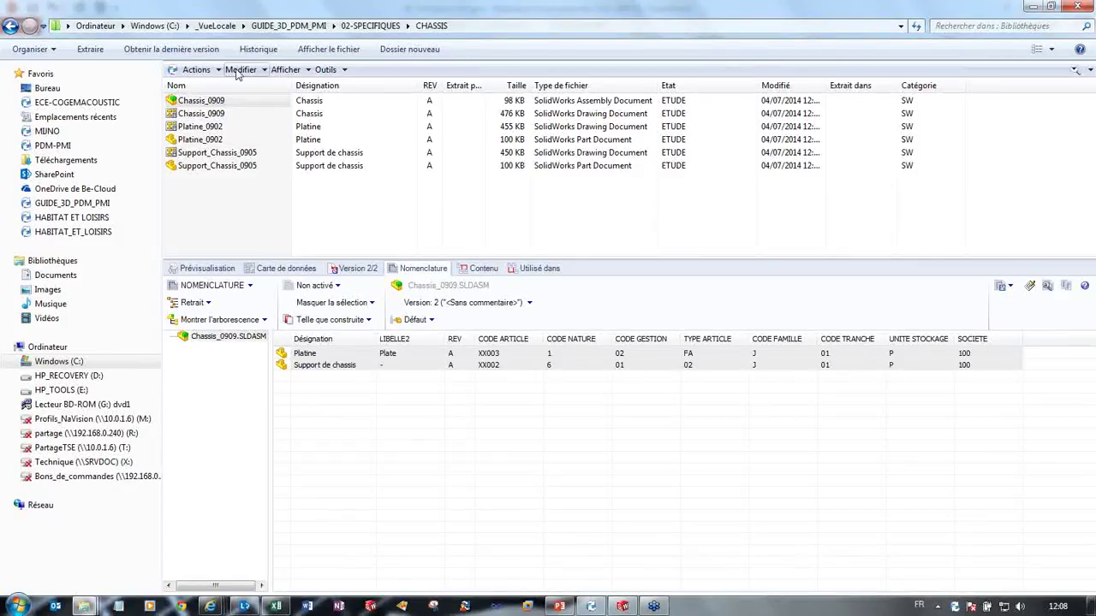
Step: Apply the Demande de validation state change to the CHASSIS files and confirm
left_click(242, 69)
mouse_move(352, 184)
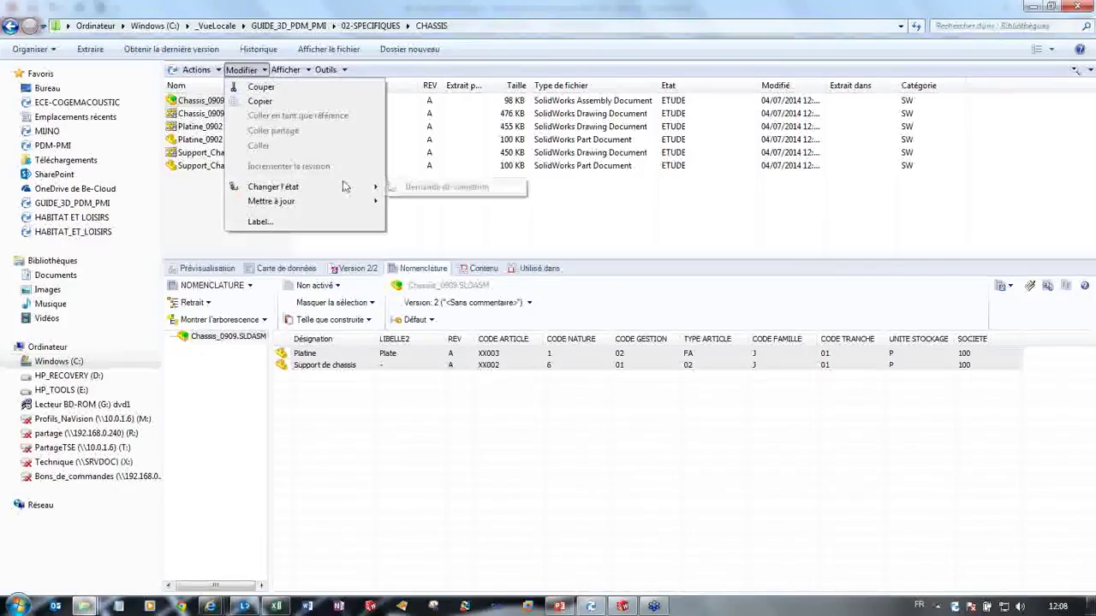
left_click(458, 188)
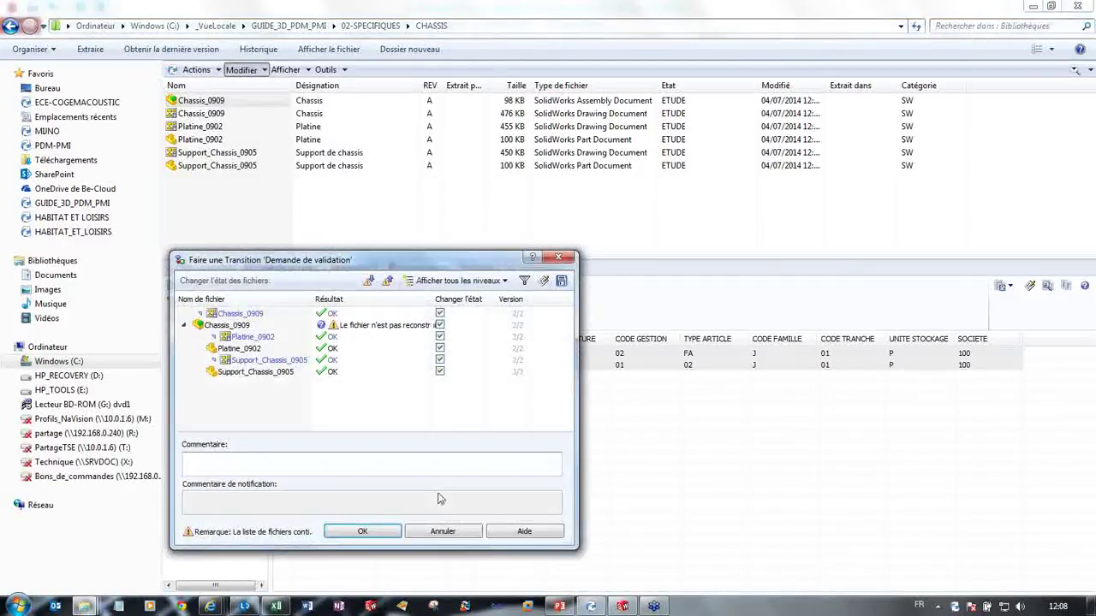
left_click(380, 532)
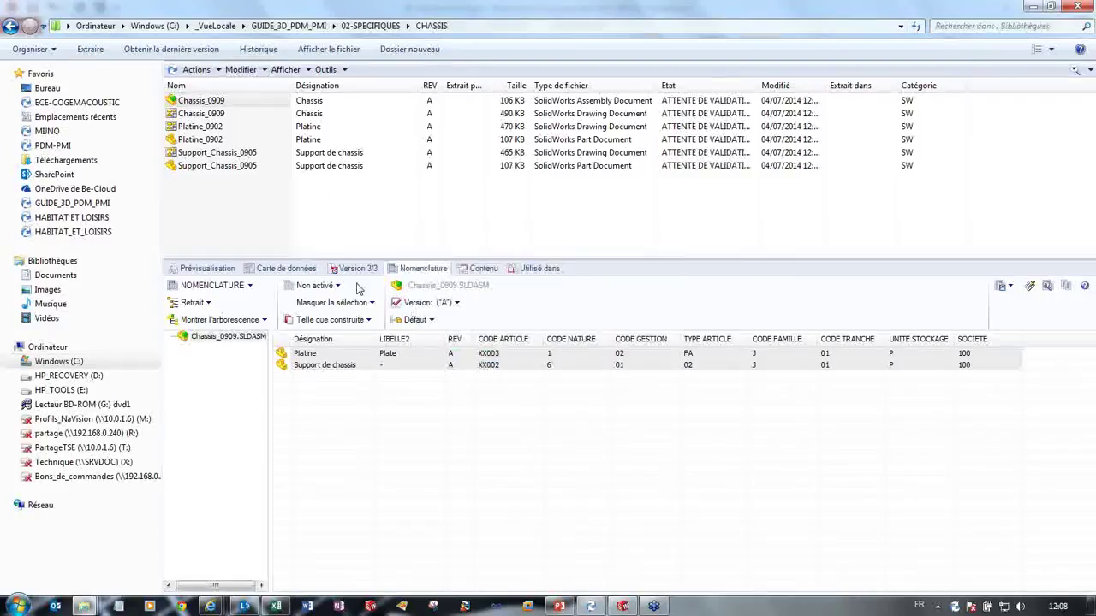
Step: Try previewing the Chassis_0909 drawing, dismiss the errors, and view the drawing and assembly data cards
left_click(229, 118)
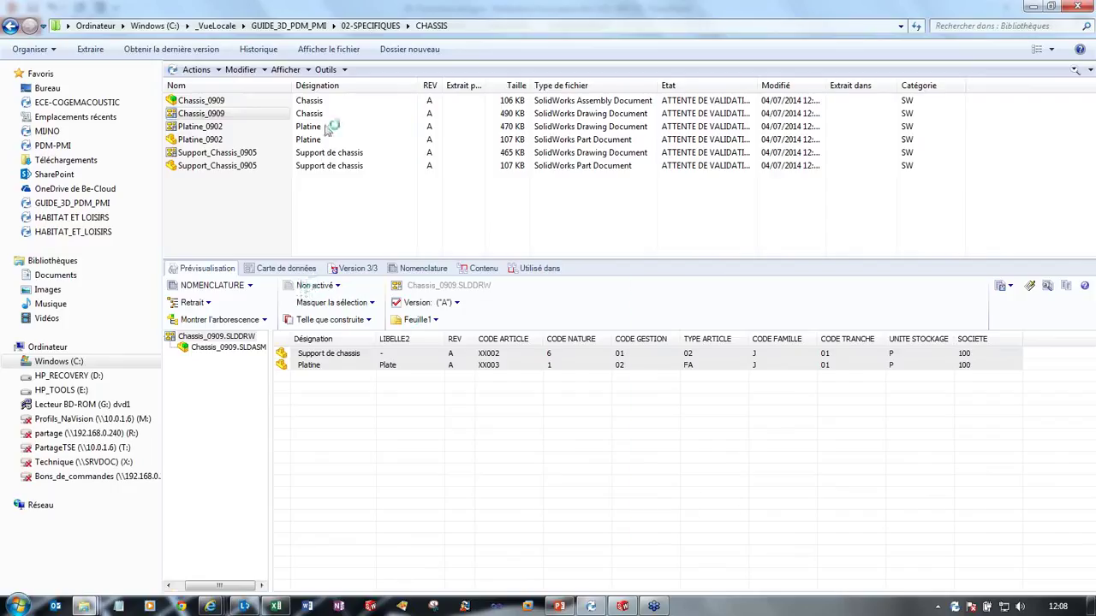
left_click(360, 120)
left_click(657, 357)
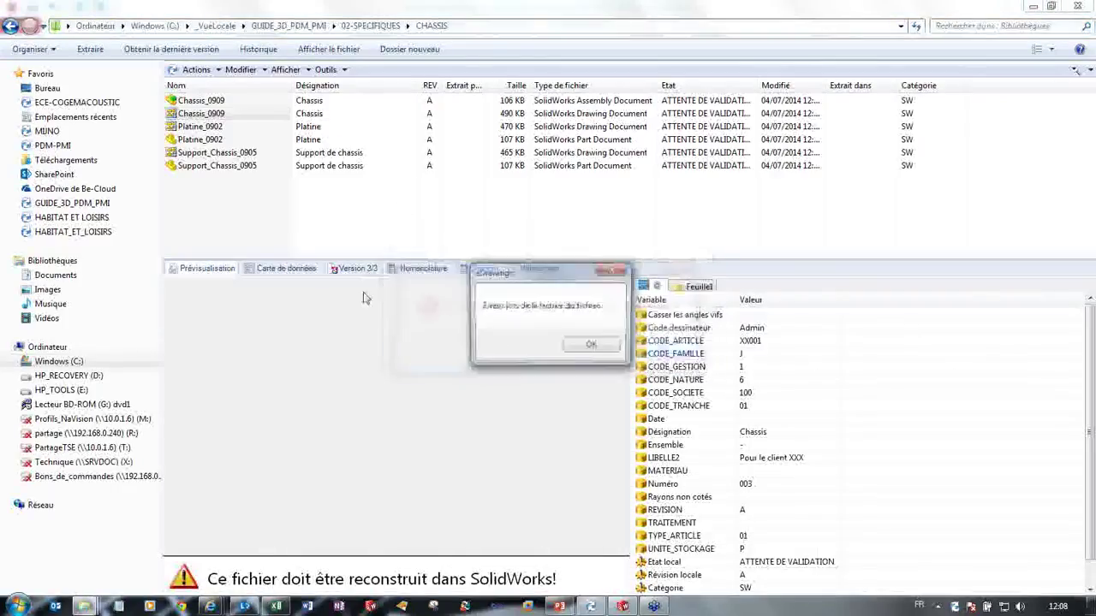
left_click(591, 347)
left_click(302, 269)
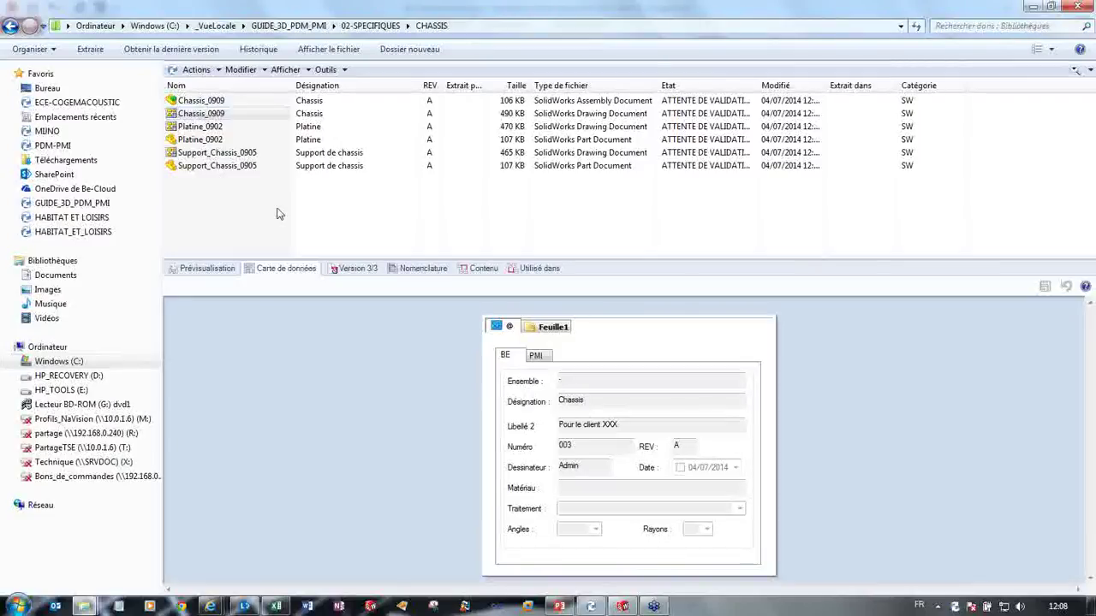
left_click(250, 106)
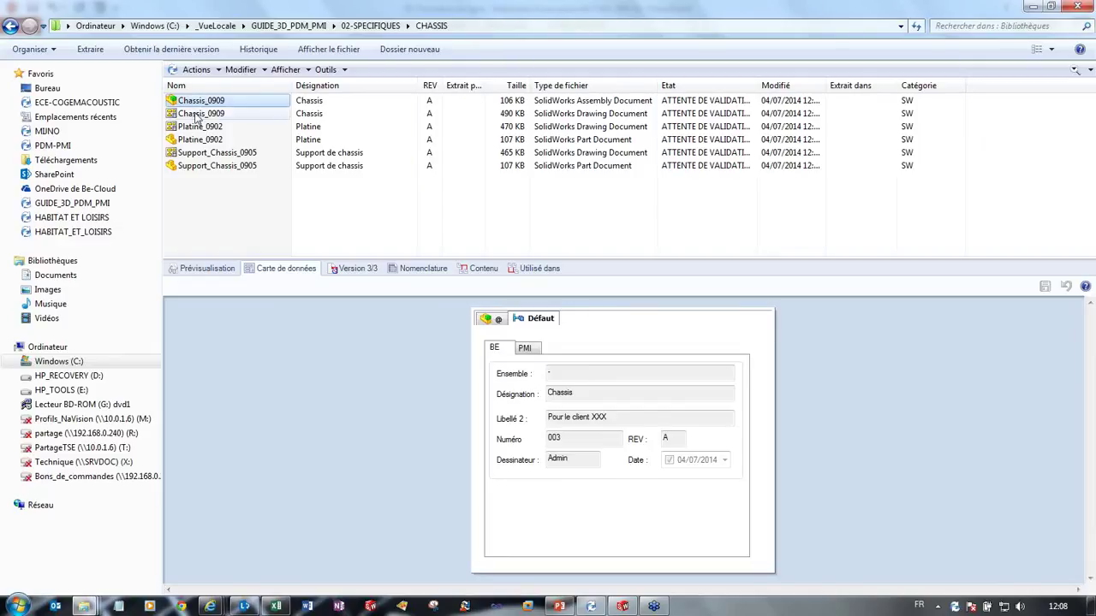
Step: Apply the Export XML transition to the CHASSIS files, then bring up PDM Administration
left_click(243, 72)
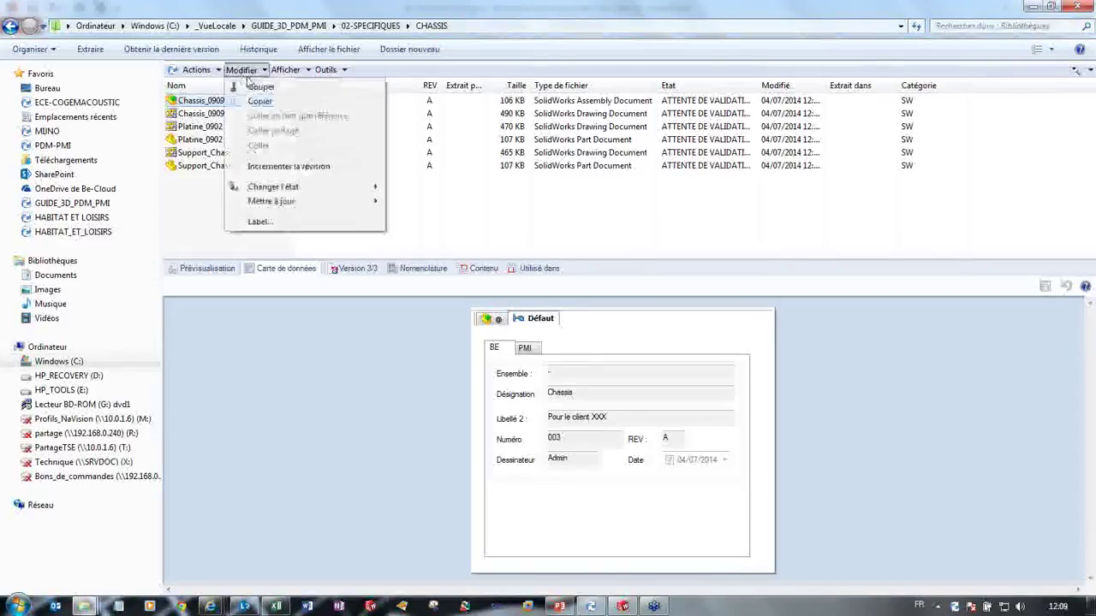
mouse_move(351, 187)
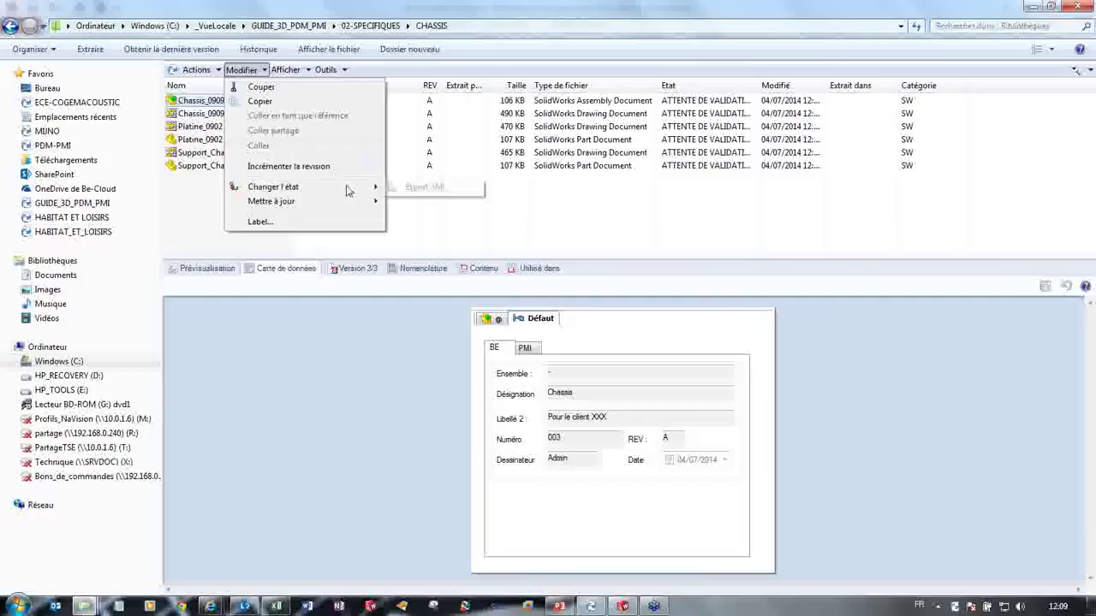
left_click(425, 188)
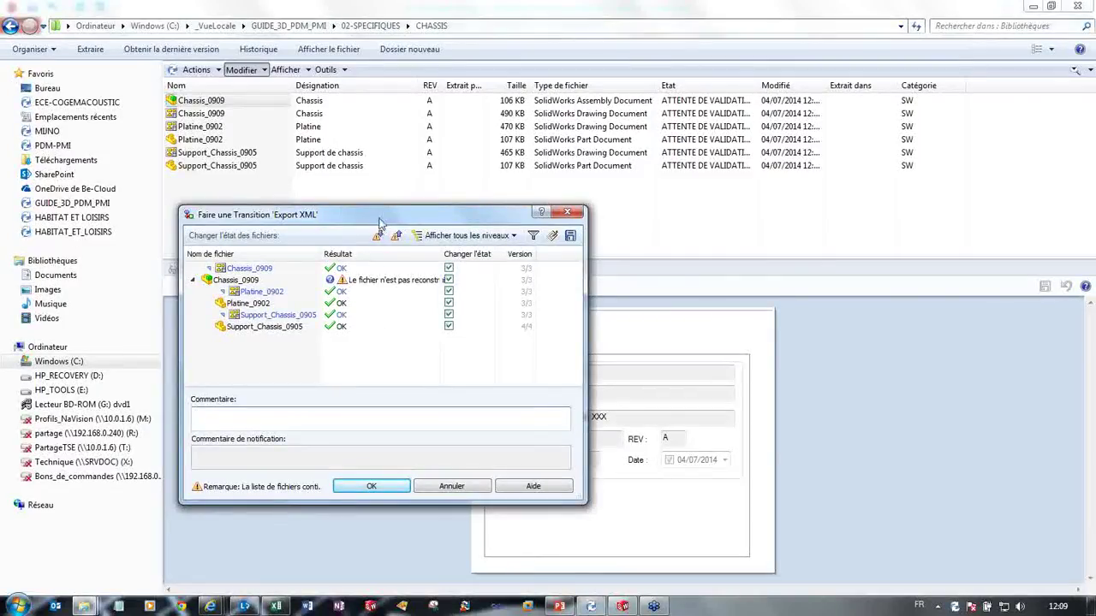
left_click_drag(379, 216, 373, 209)
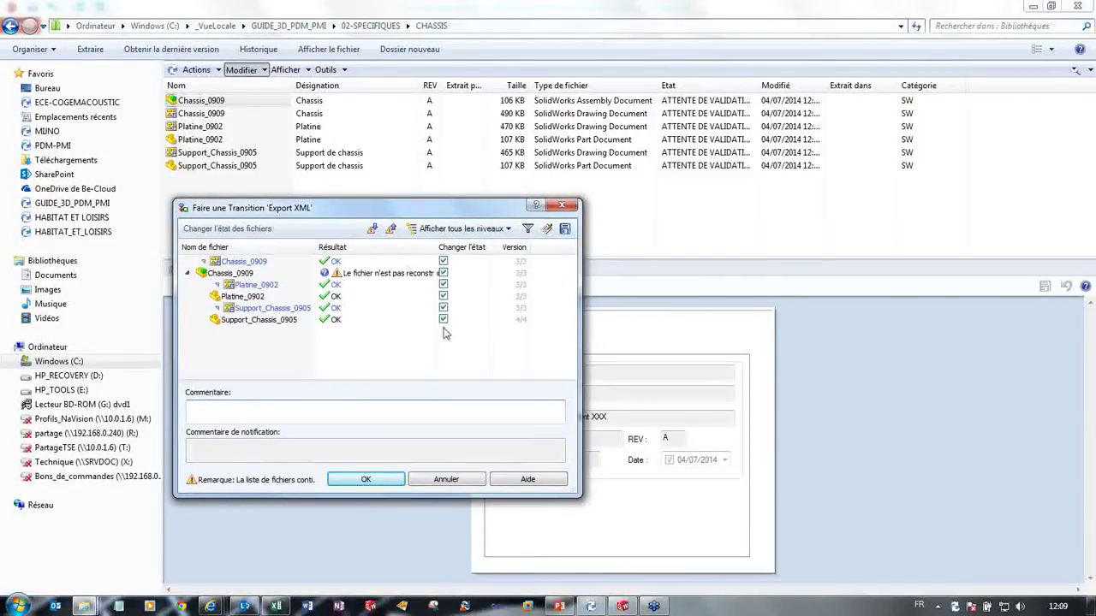
left_click(384, 480)
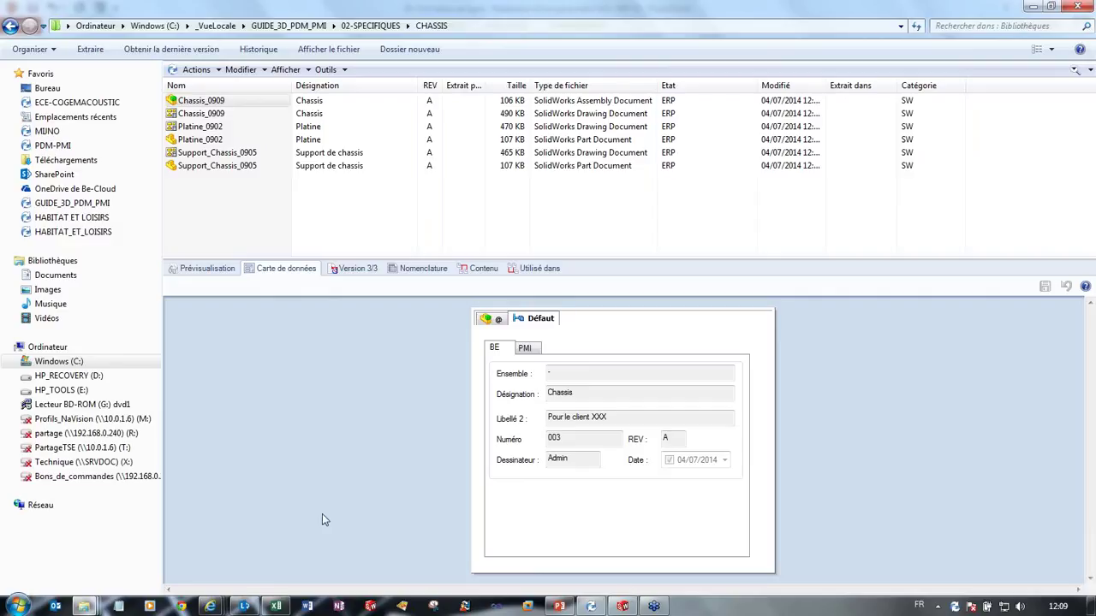
left_click(590, 606)
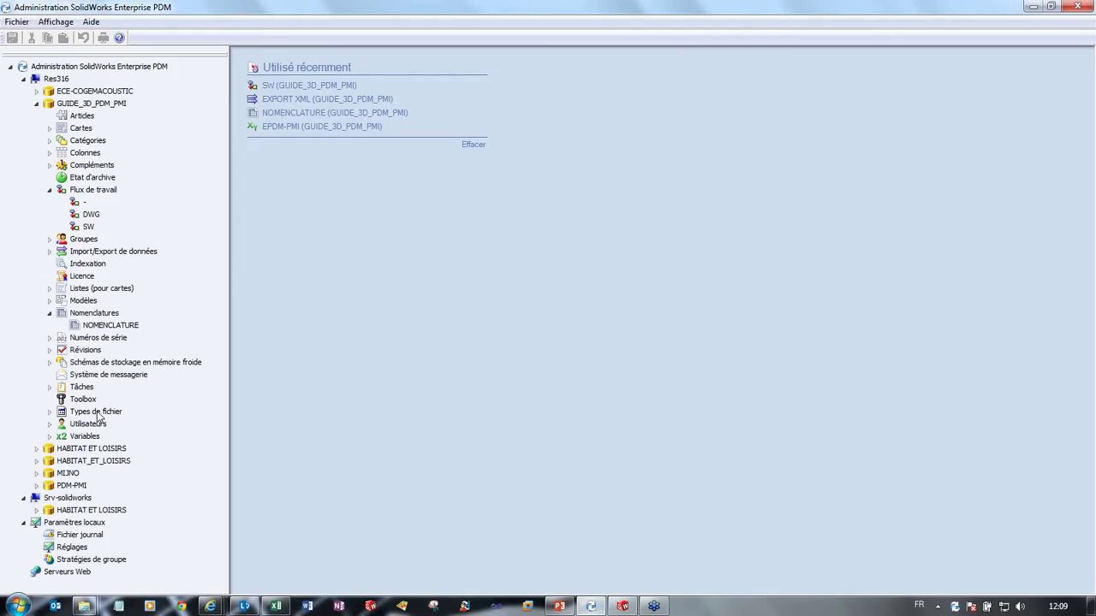
Step: Open Tâches > Liste des tâches to watch the JPEG and PDF conversions finish, then return to CHASSIS
double_click(83, 387)
left_click(101, 400)
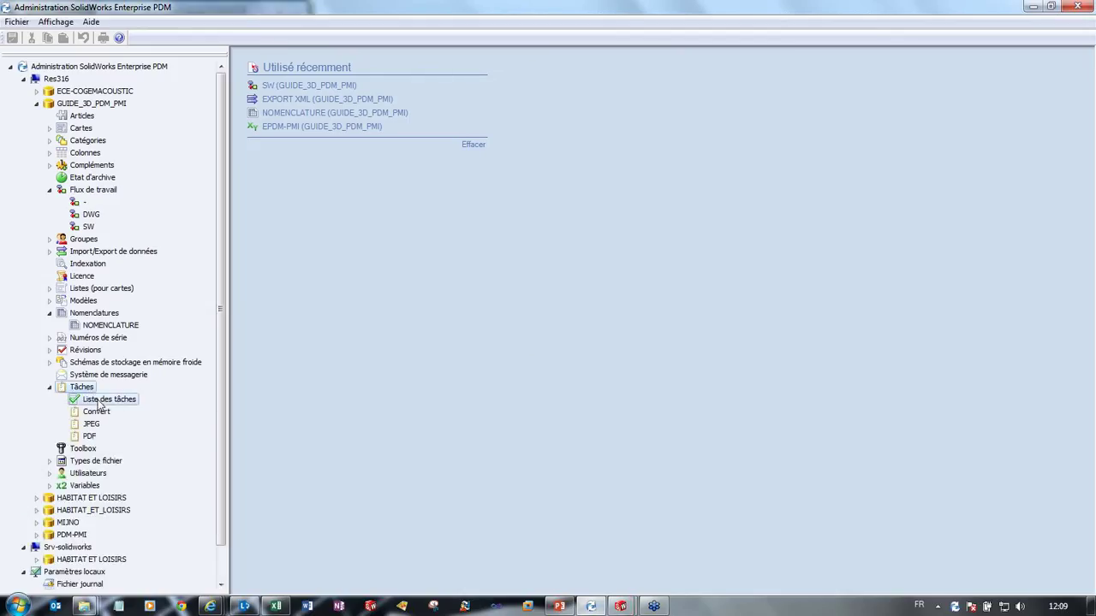
double_click(100, 400)
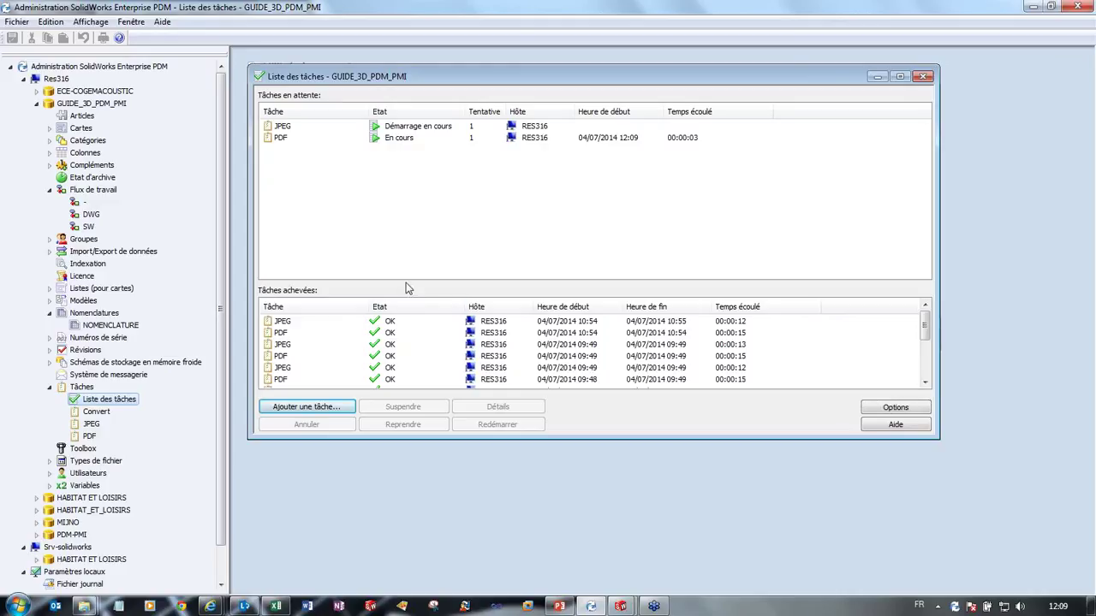
left_click_drag(408, 288, 409, 349)
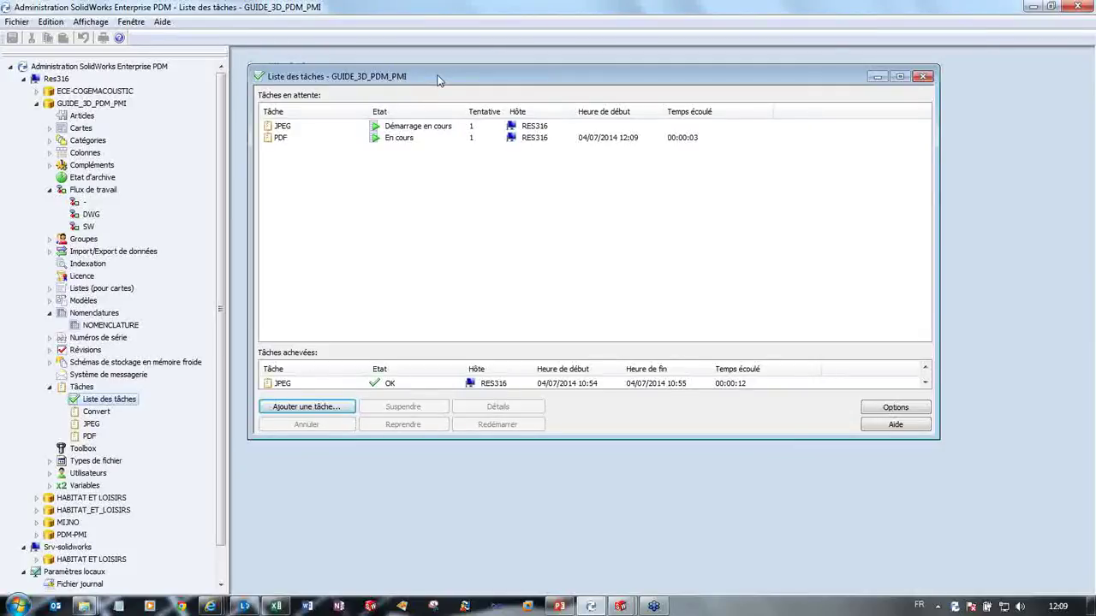
left_click_drag(437, 74, 431, 65)
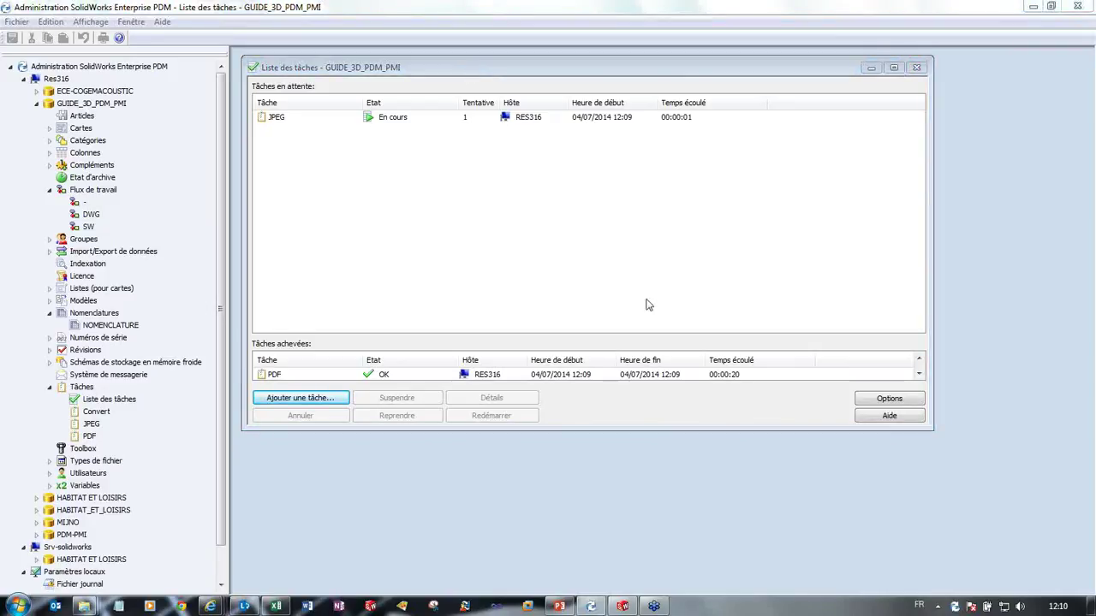
left_click(596, 233)
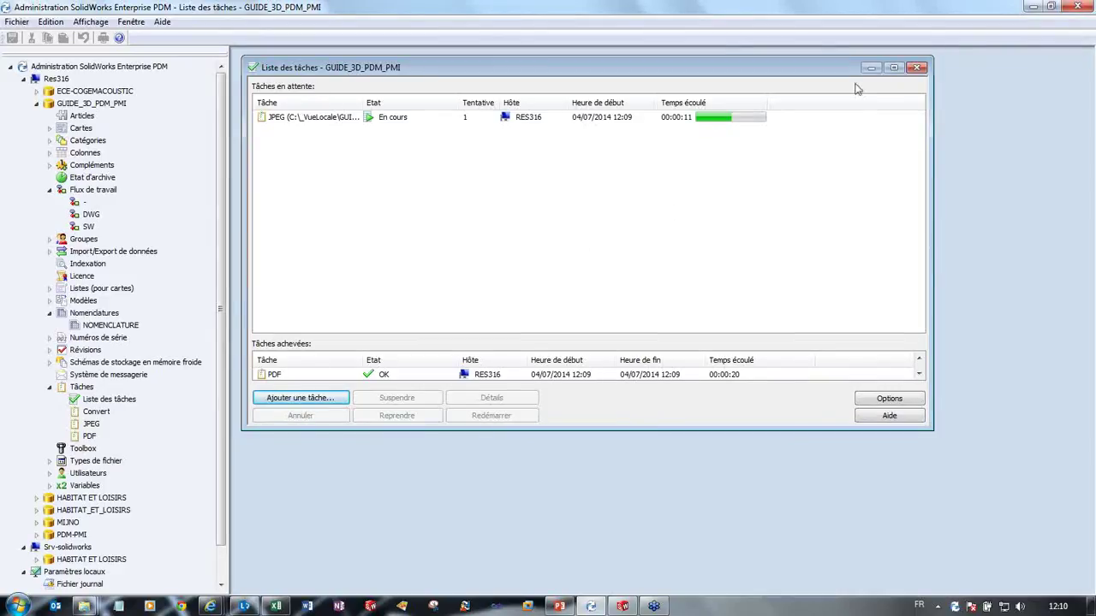
mouse_move(83, 607)
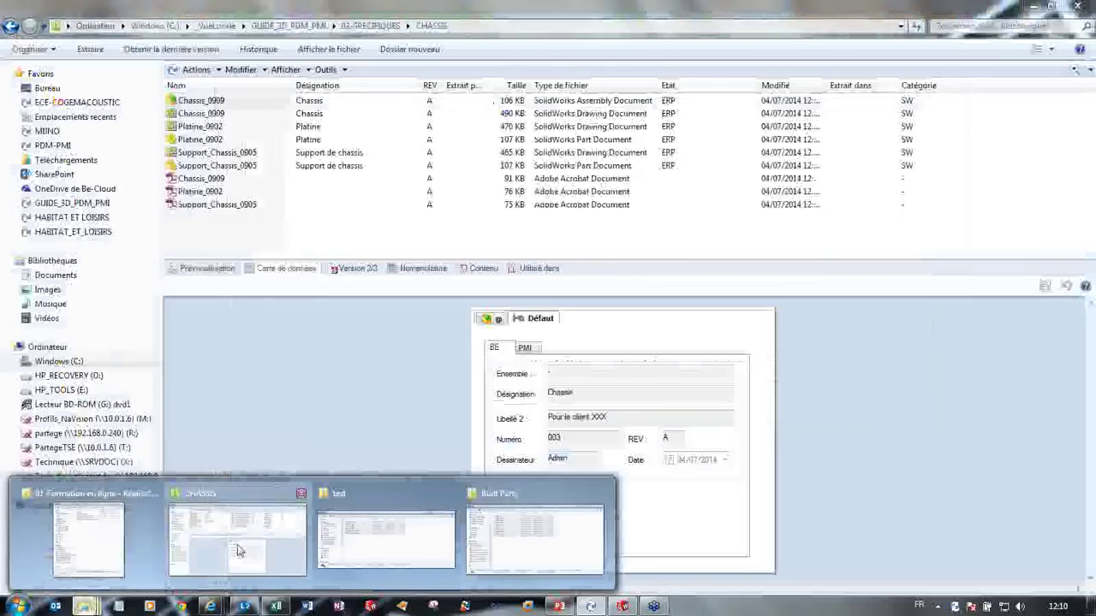
left_click(238, 555)
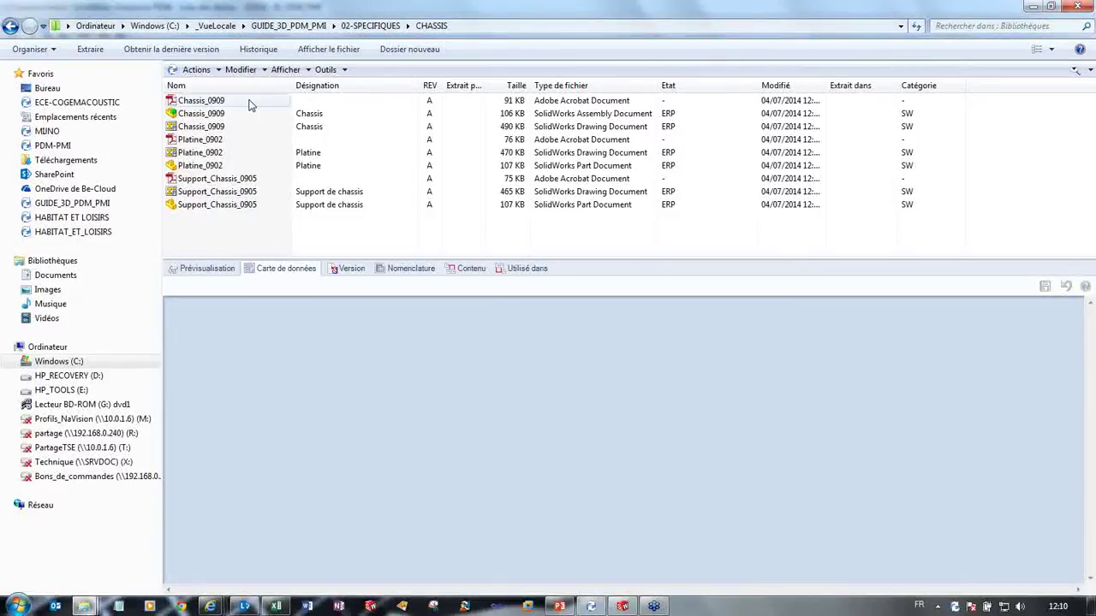
Step: View the data cards of the Support_Chassis_0905 PDF, Chassis_0909 drawing, and Chassis_0909 PDF
left_click(233, 180)
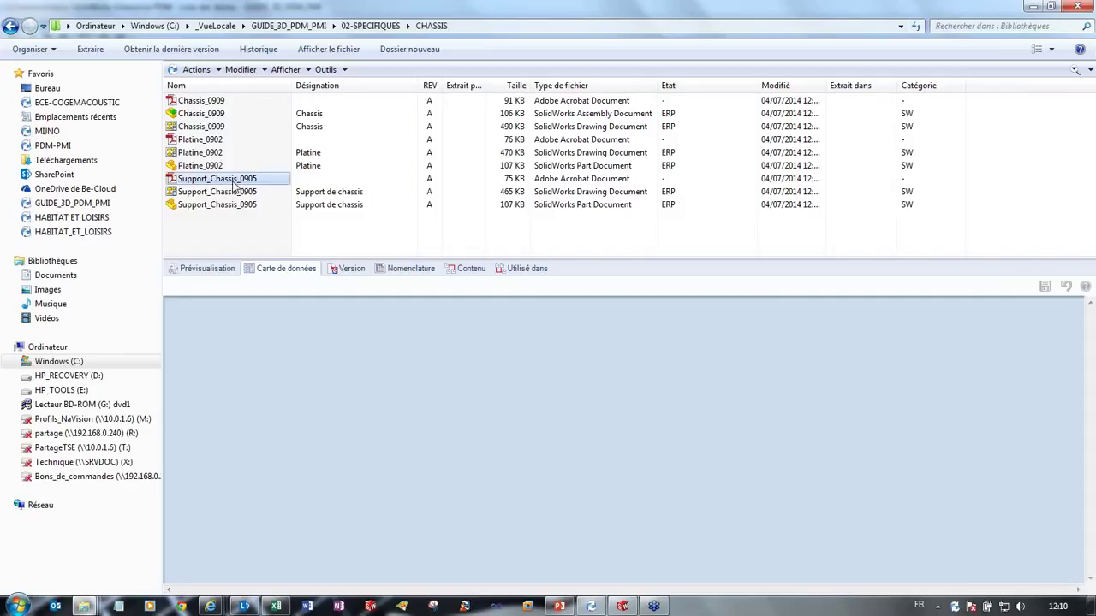
left_click(210, 128)
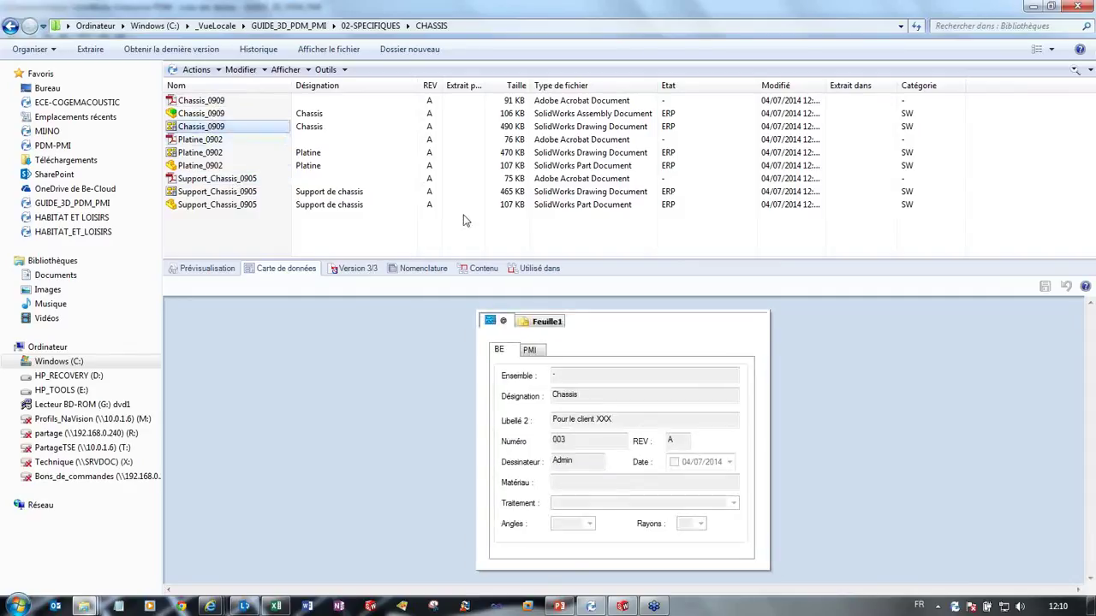
left_click(214, 101)
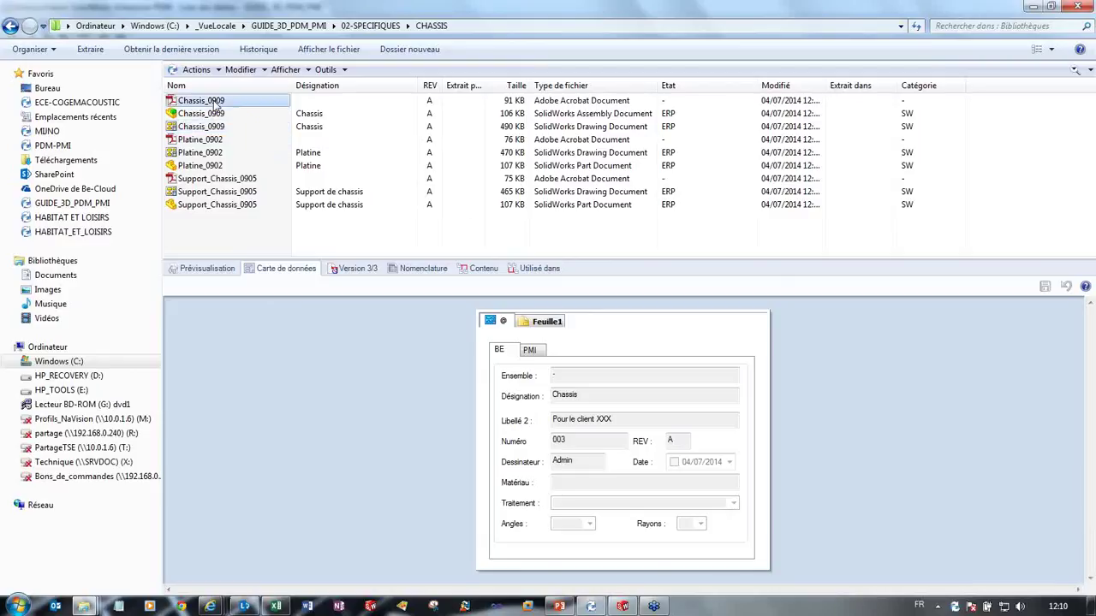
Step: View the Chassis_0909 PDF drawing with its two-part parts list and REV A, then close Adobe Reader
double_click(214, 102)
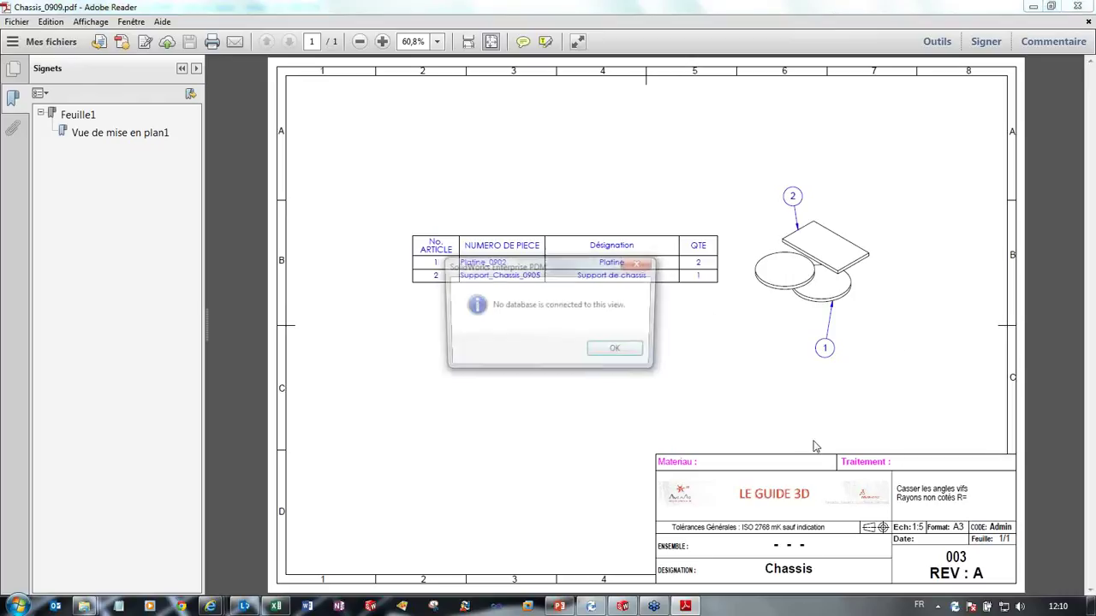
left_click(615, 348)
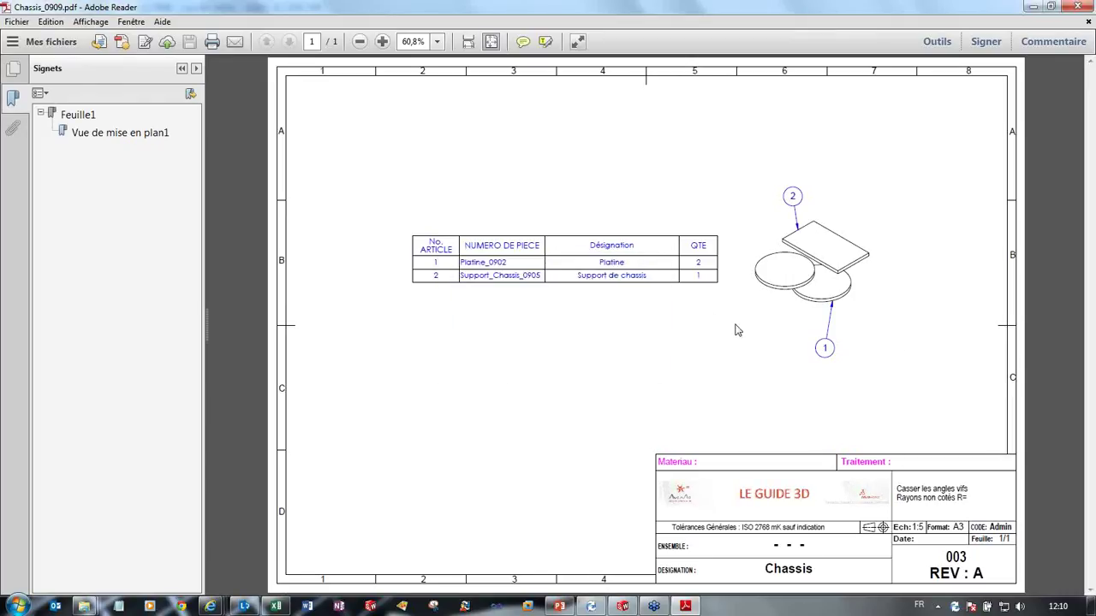
left_click(1082, 7)
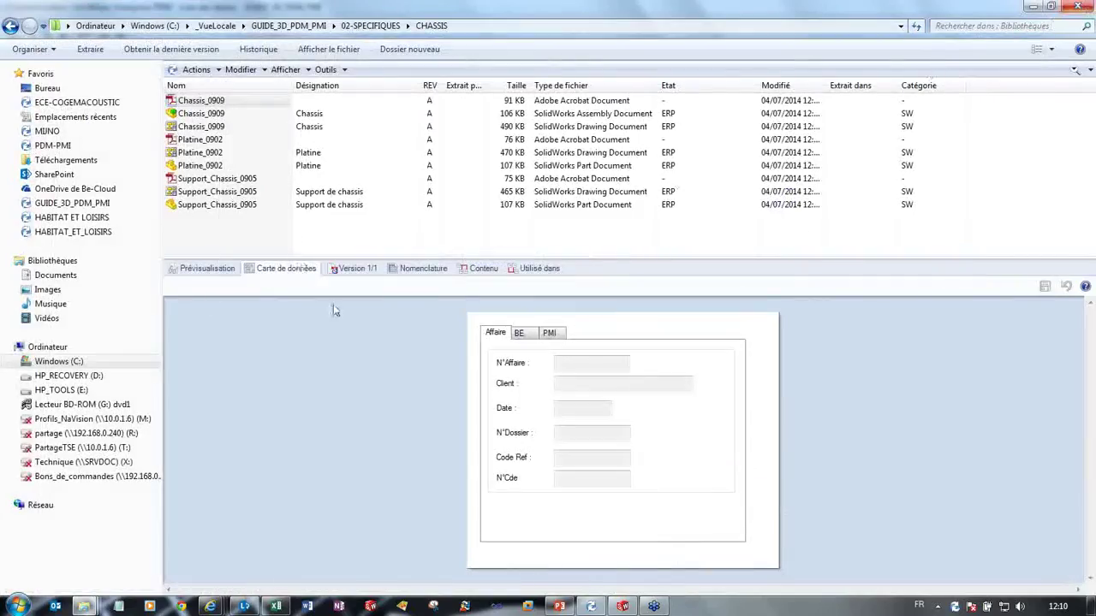
Step: In the Built Parts Explorer window, browse to C:\Bureautique\100\ARTICLES
mouse_move(88, 608)
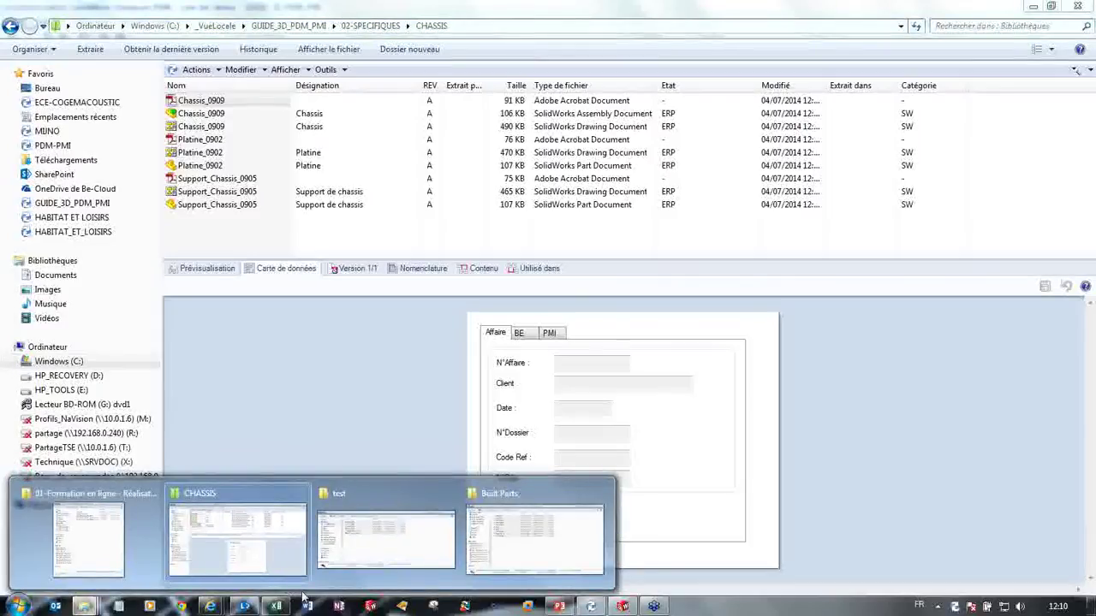
mouse_move(386, 529)
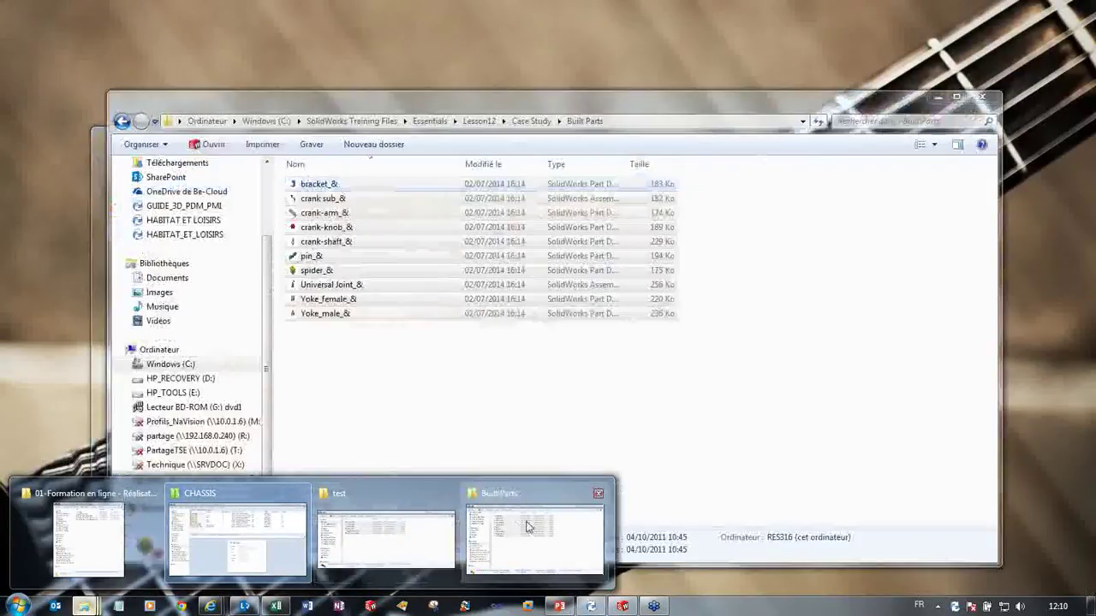
left_click(531, 538)
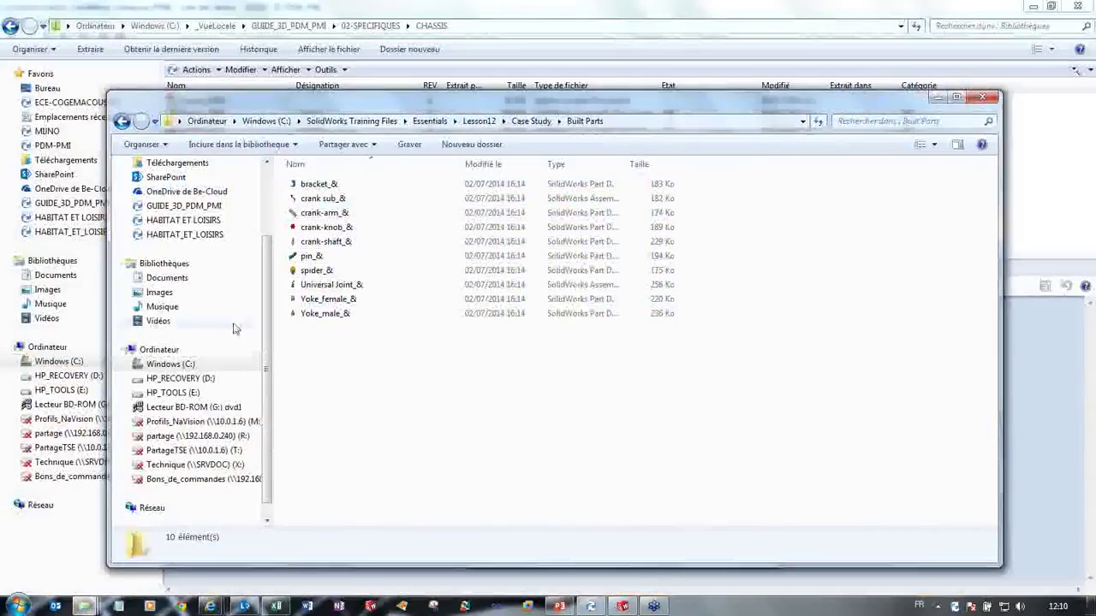
left_click(168, 364)
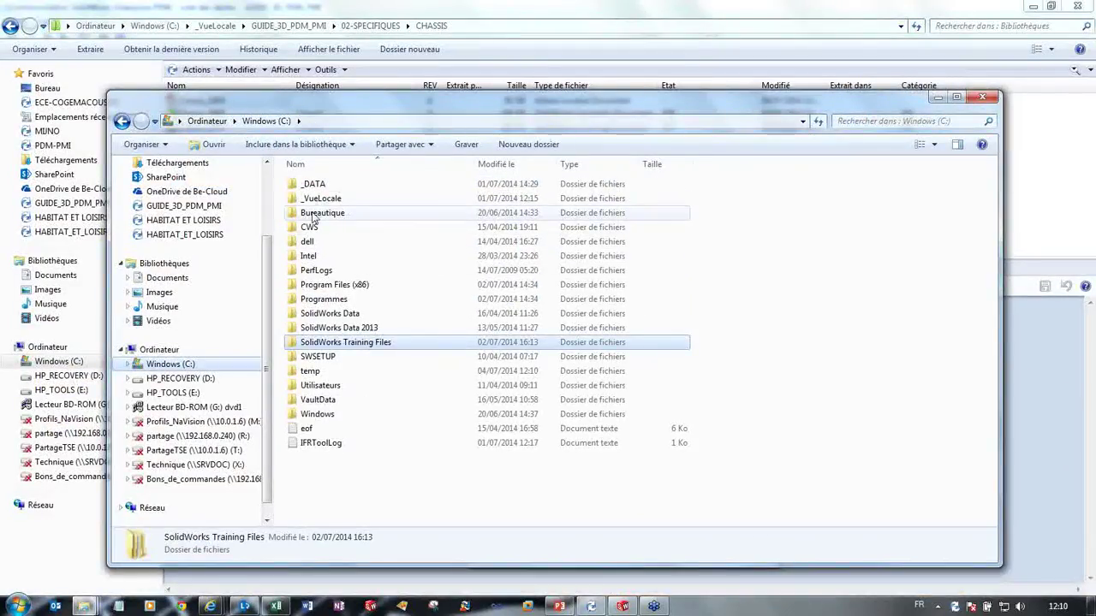
double_click(326, 221)
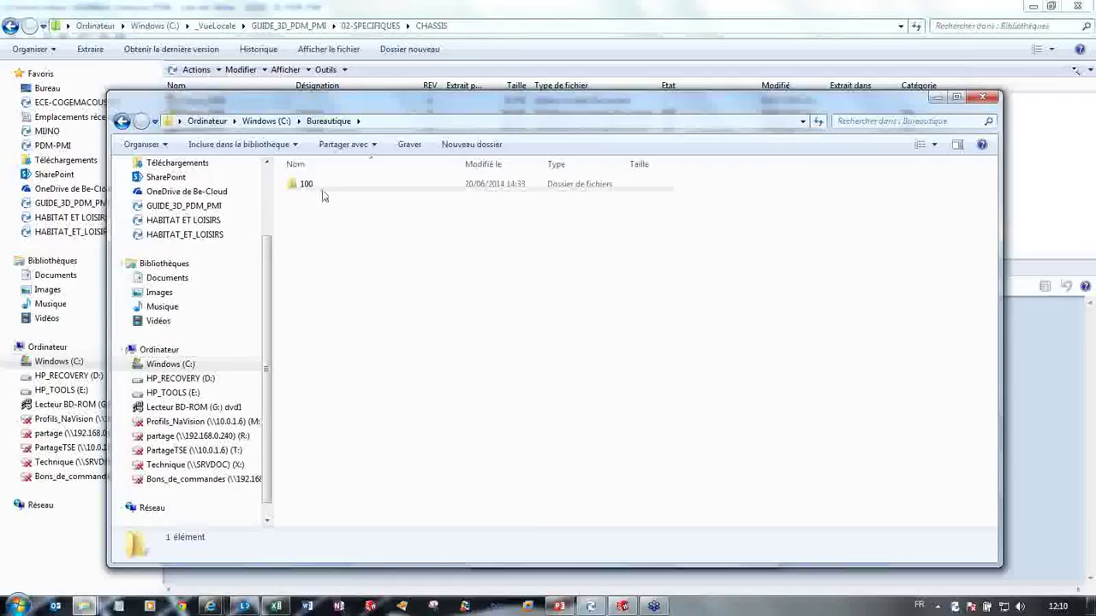
double_click(307, 185)
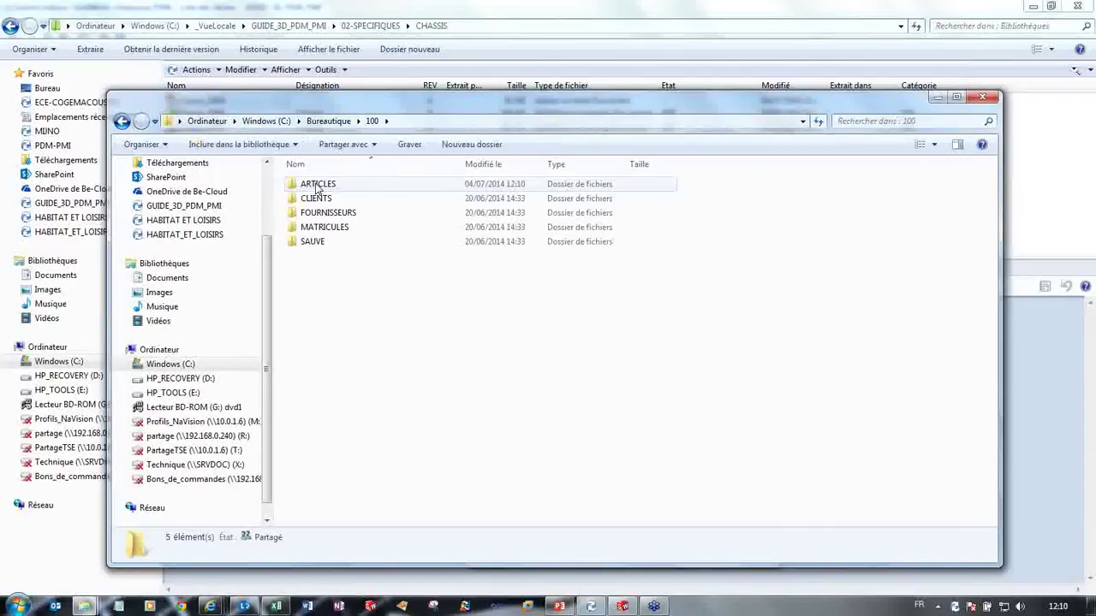
double_click(324, 187)
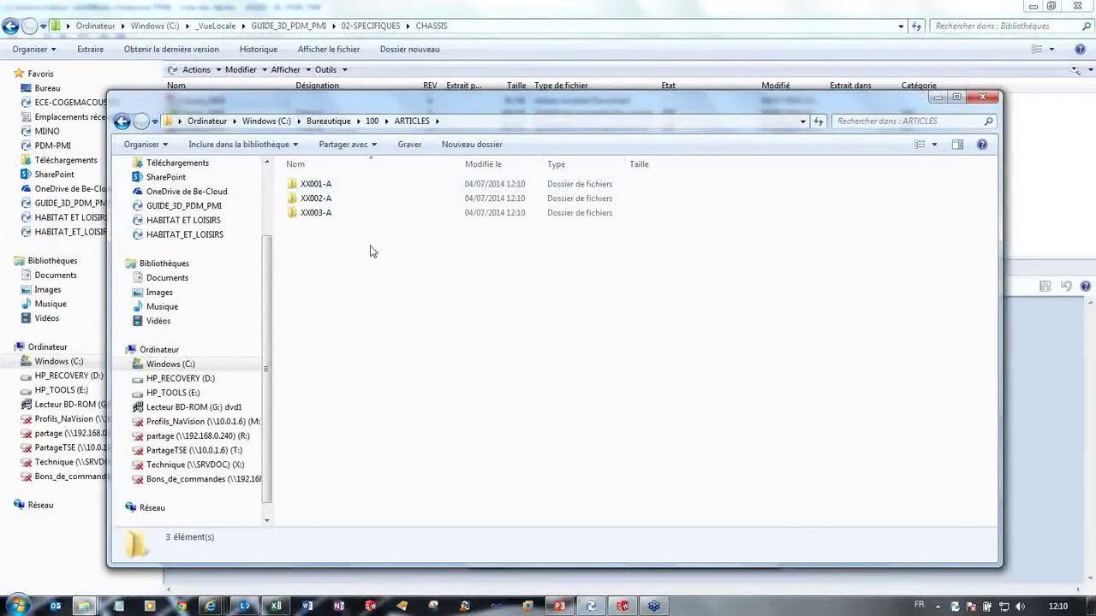
Step: Check the XX001-A, XX002-A and XX003-A article folders and open XX001-A to find its JPEG
left_click_drag(368, 226, 342, 237)
left_click(342, 213)
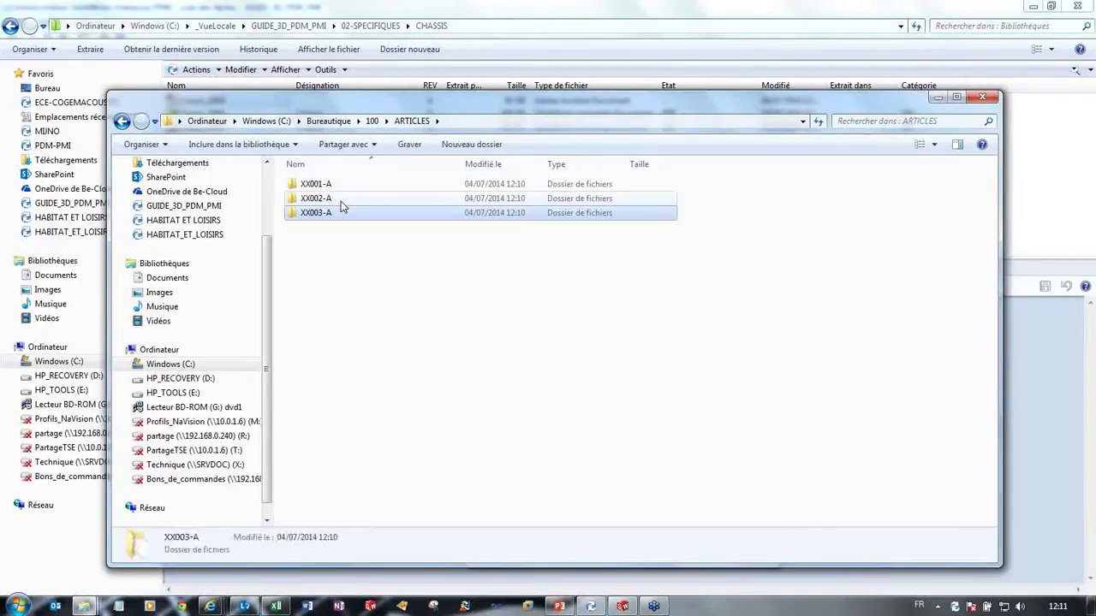
left_click(340, 198)
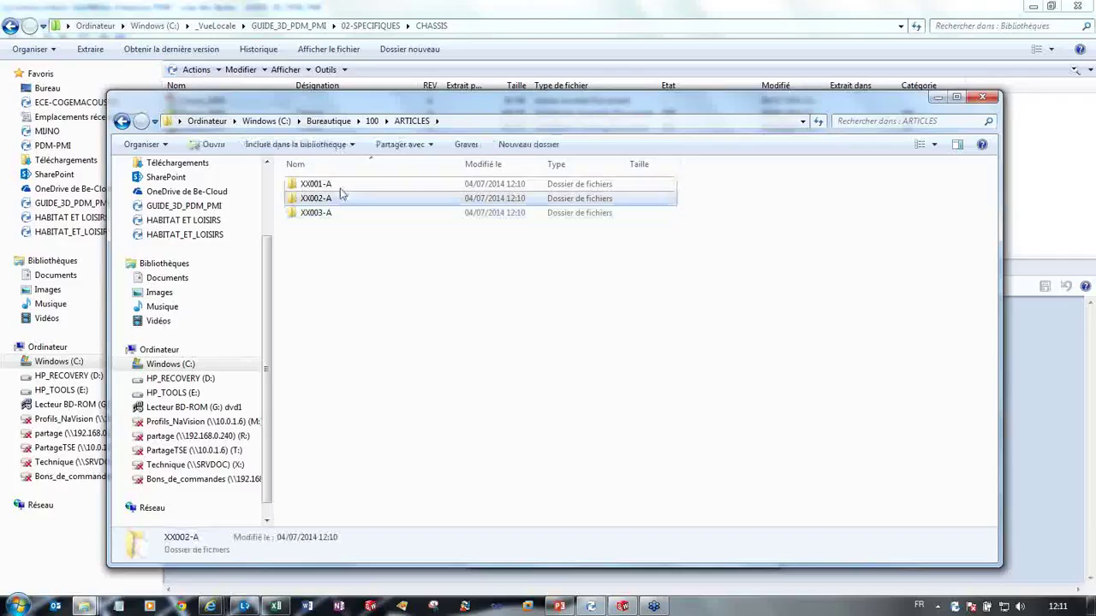
left_click(310, 231)
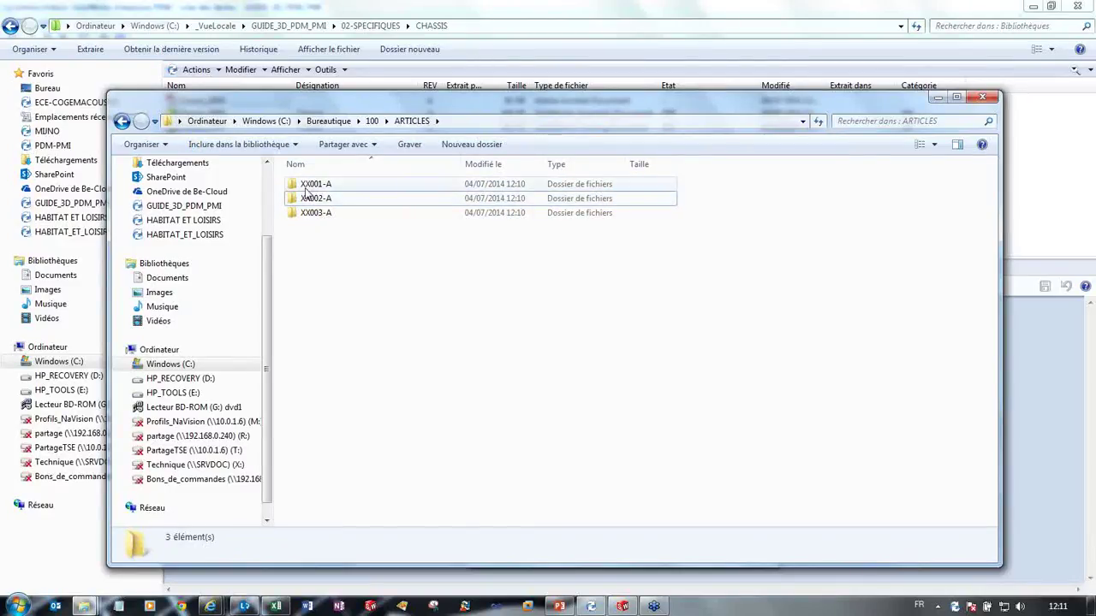
left_click(310, 185)
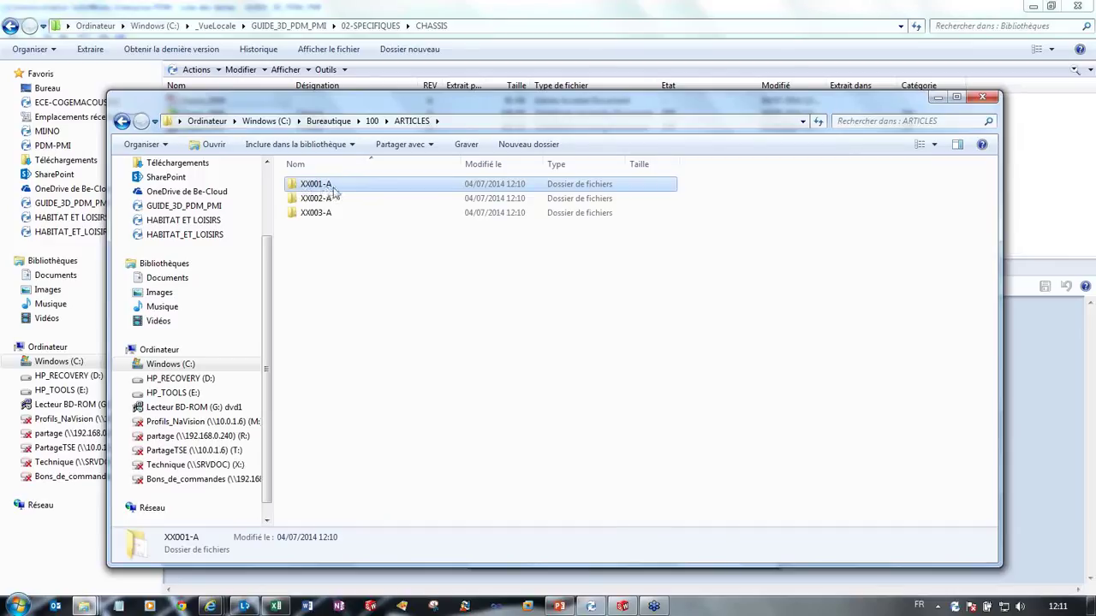
left_click(329, 185)
double_click(342, 189)
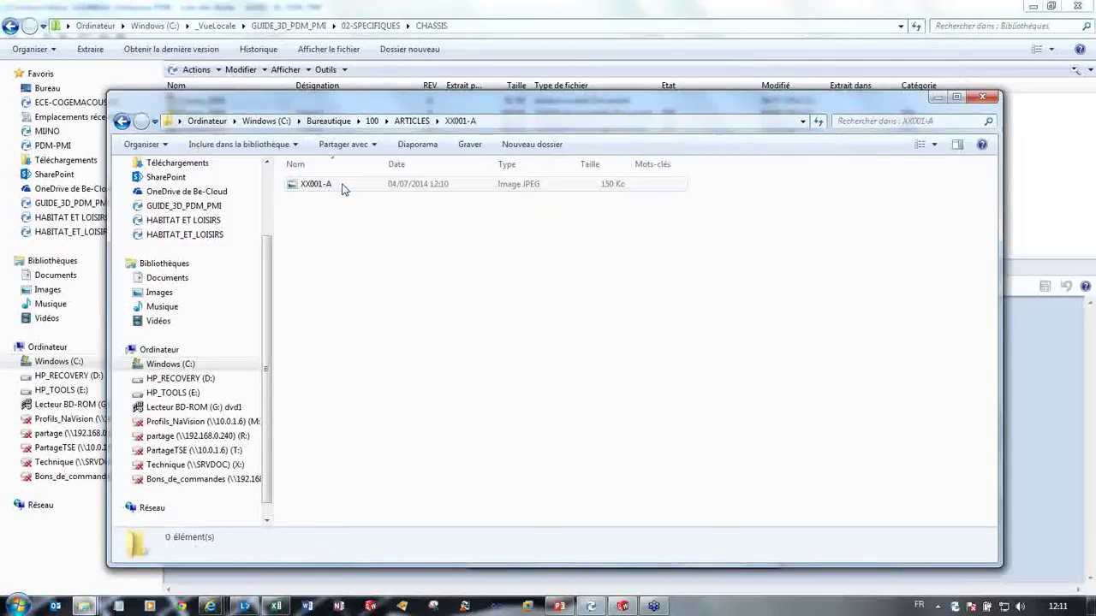
left_click(342, 187)
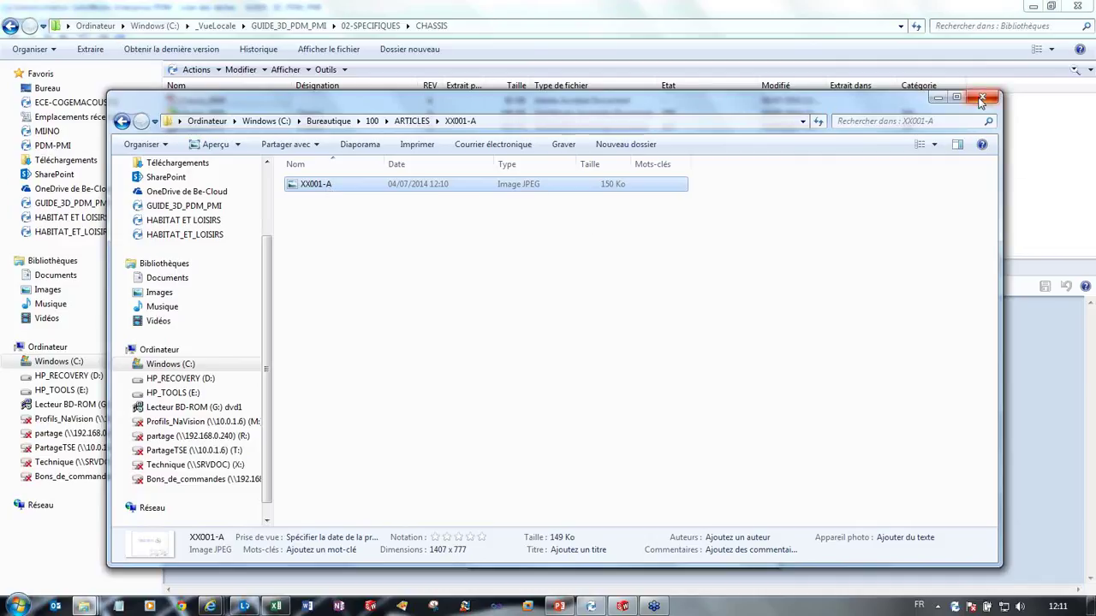
left_click_drag(267, 250, 268, 202)
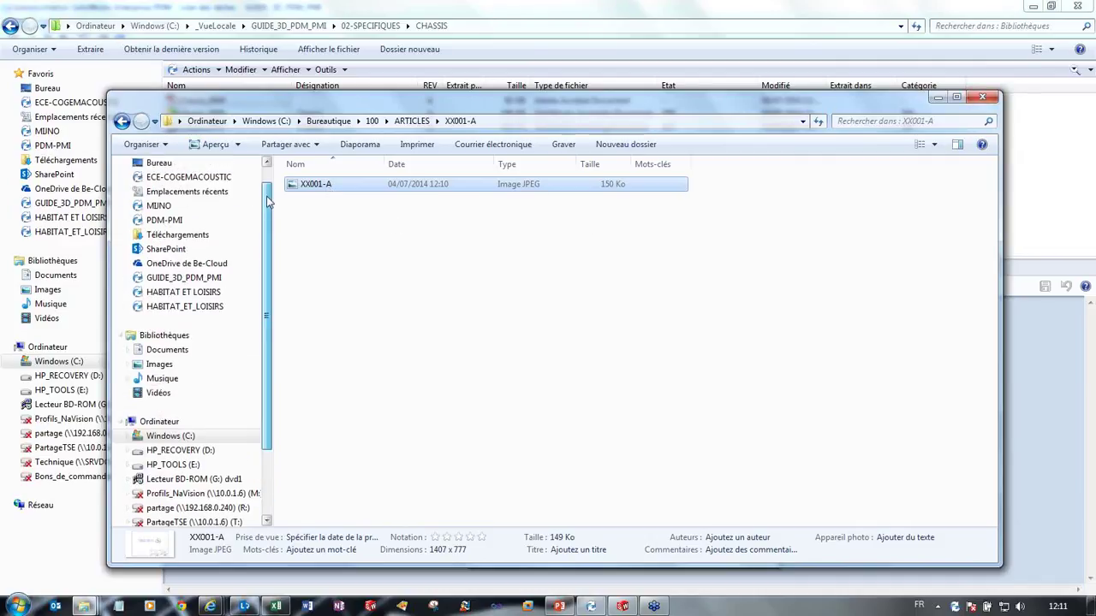
Step: In the training course window, open Chassis_0909.xml from the Guide3D_ExportXML folder
left_click(84, 606)
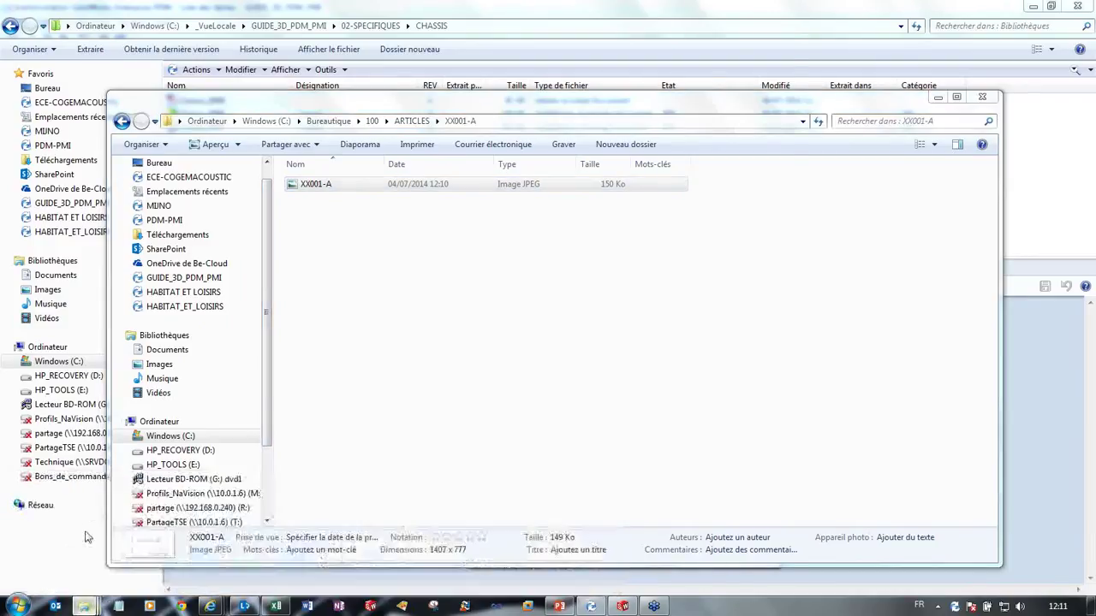
left_click(85, 537)
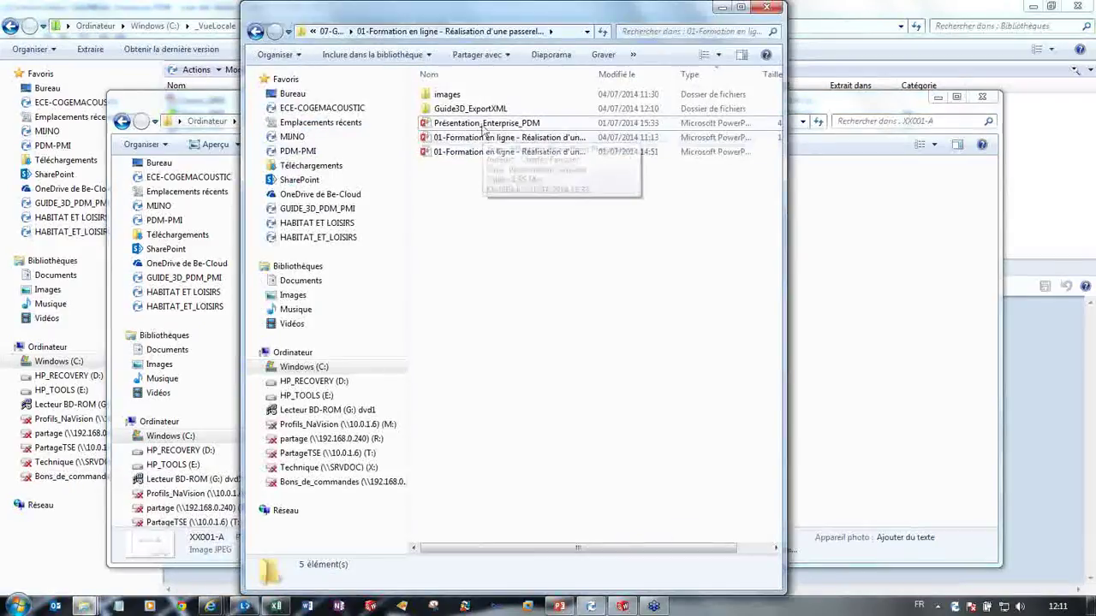
double_click(470, 109)
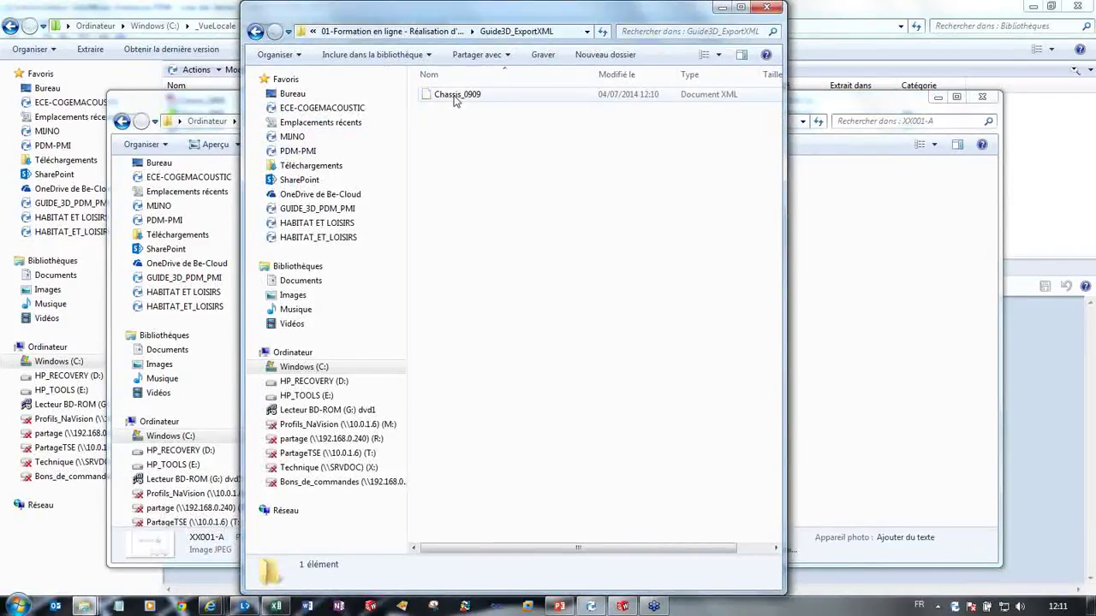
left_click(456, 98)
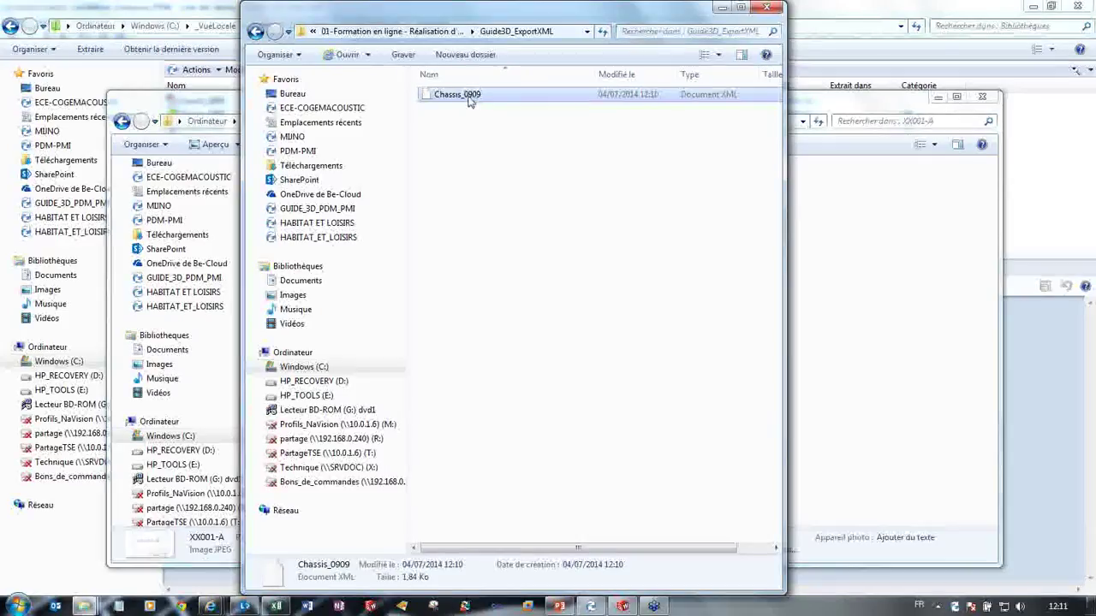
double_click(469, 102)
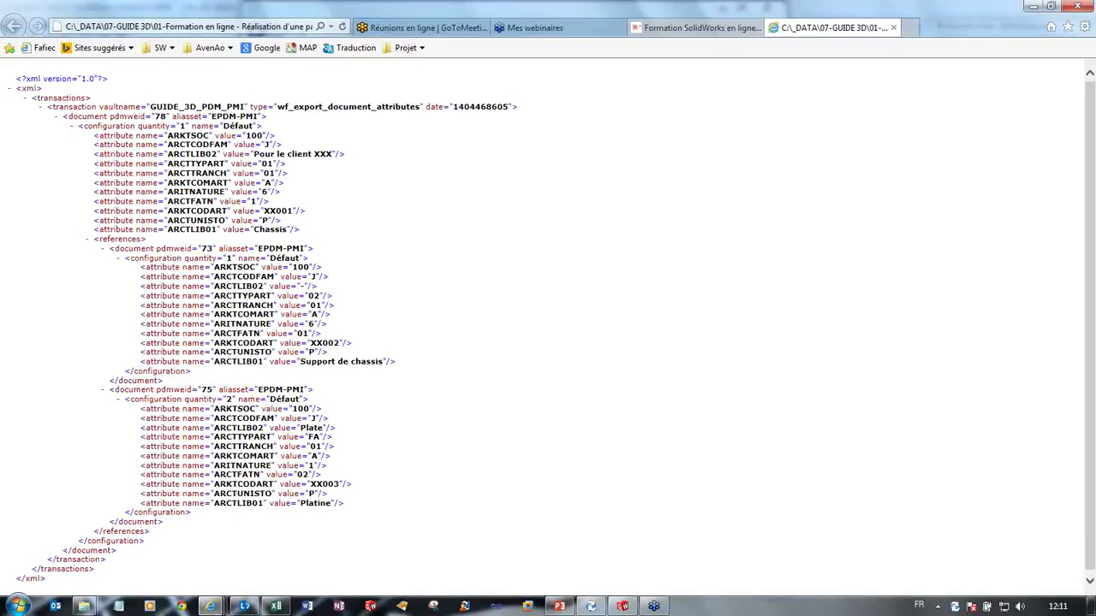
Step: Highlight the ARKTSOC and ARKTCODART attributes and the XX001 article code in the XML
scroll(548, 325, "up", 4, "ctrl")
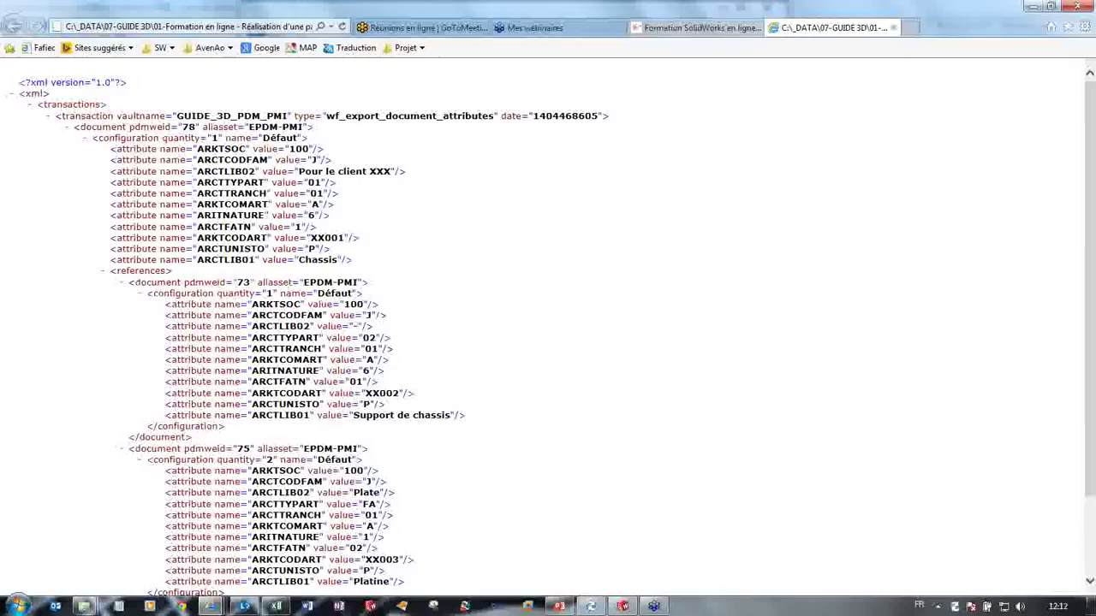
left_click_drag(210, 150, 308, 149)
left_click(231, 152)
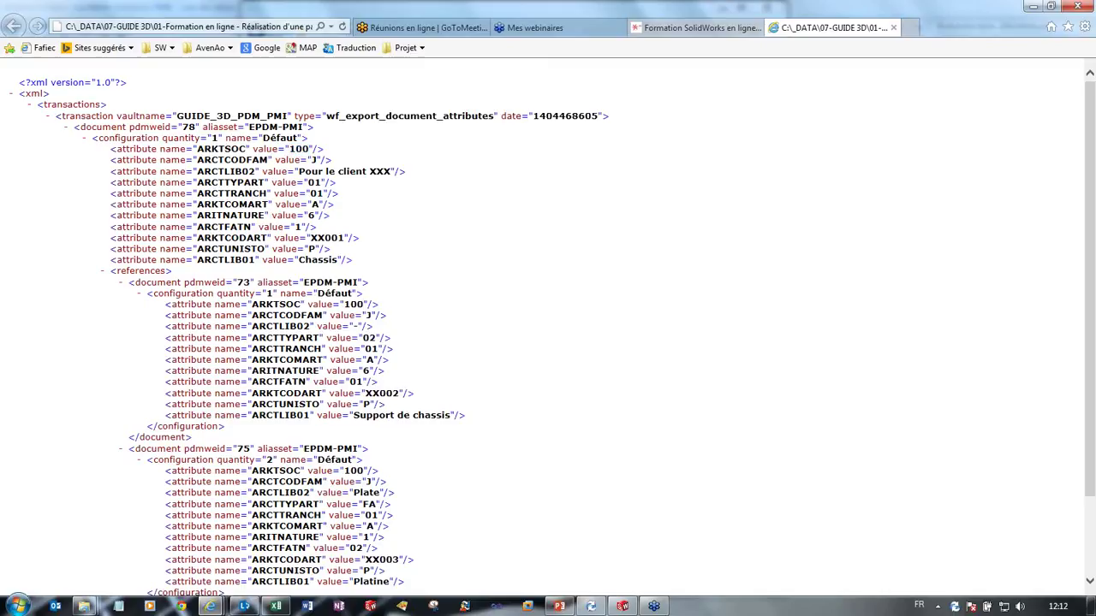
left_click_drag(202, 238, 262, 238)
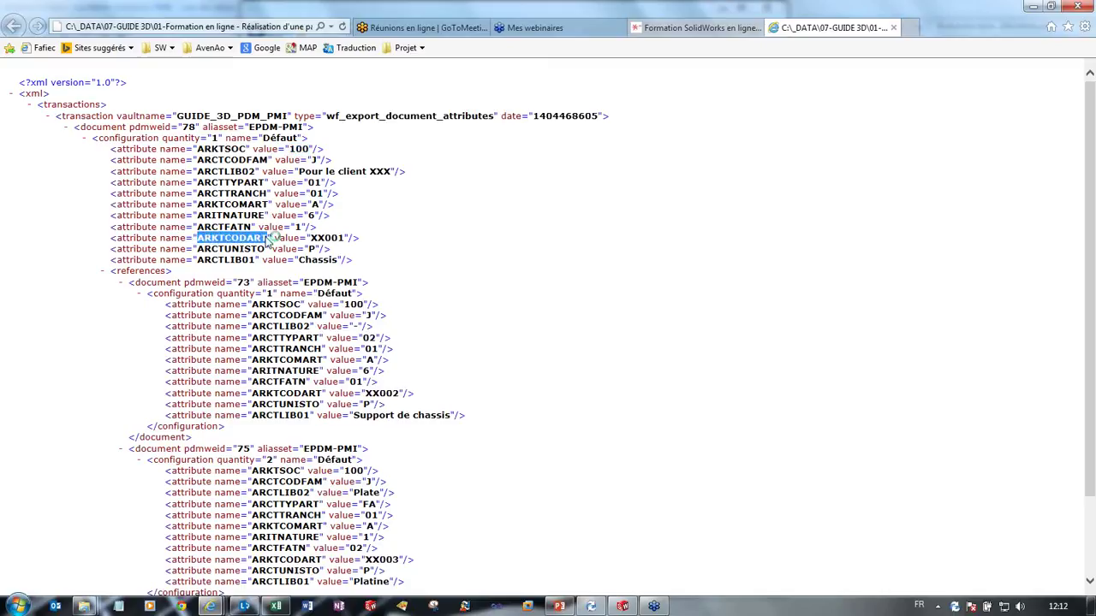
left_click_drag(310, 238, 339, 238)
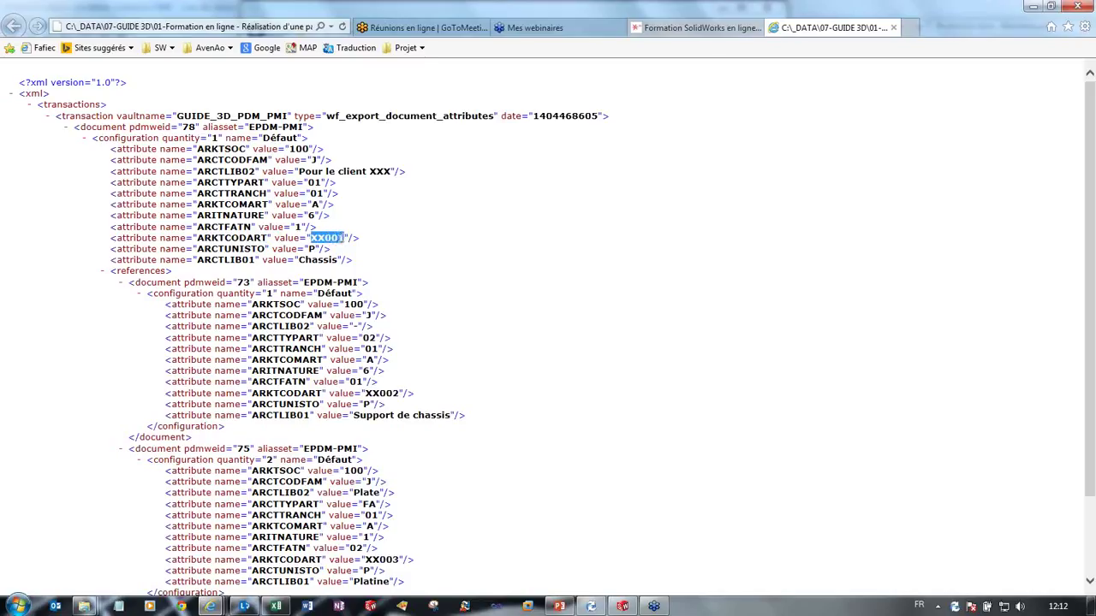
Step: Collapse and re-expand the references section, then close the XML file
left_click(404, 274)
left_click(404, 274)
left_click(893, 28)
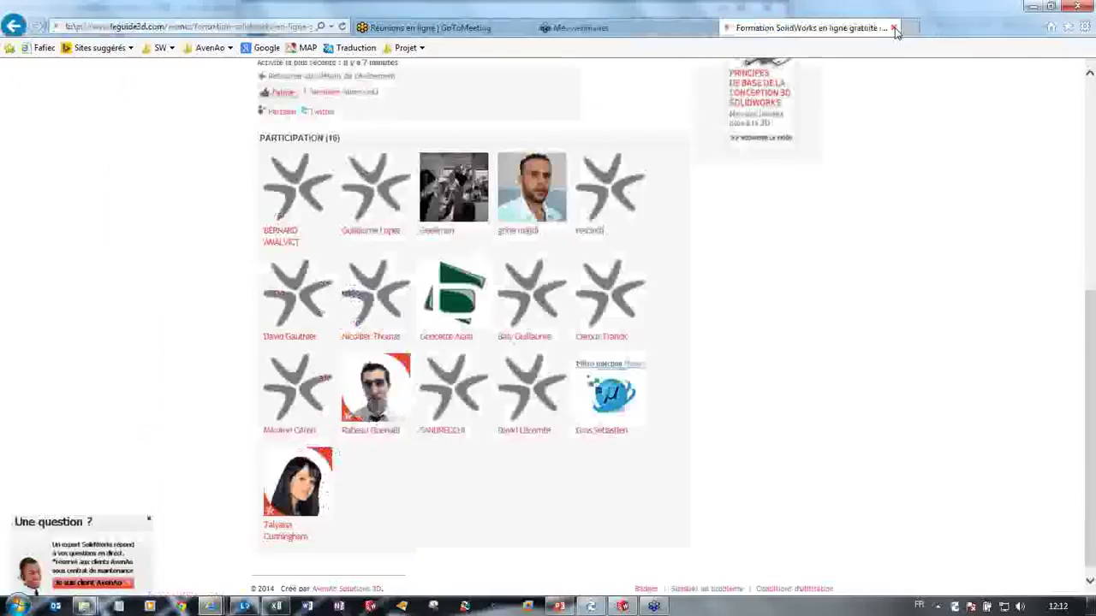
Step: Launch Manufacturing from the Start menu, log in, and open Import de nomenclature XML under Données techniques
left_click(1032, 7)
left_click(17, 606)
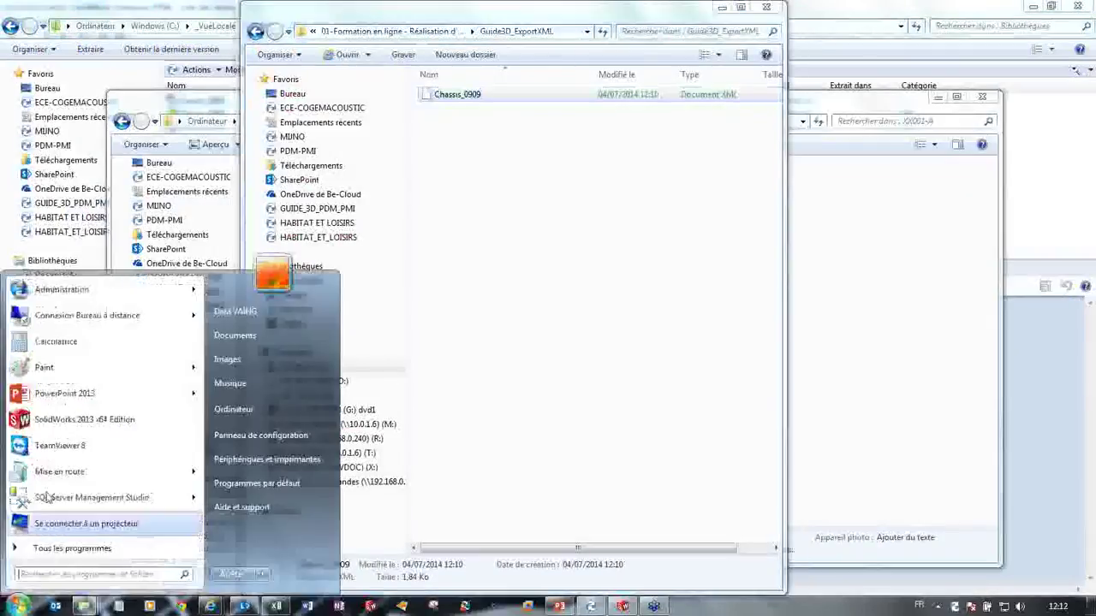
type("manufacturing")
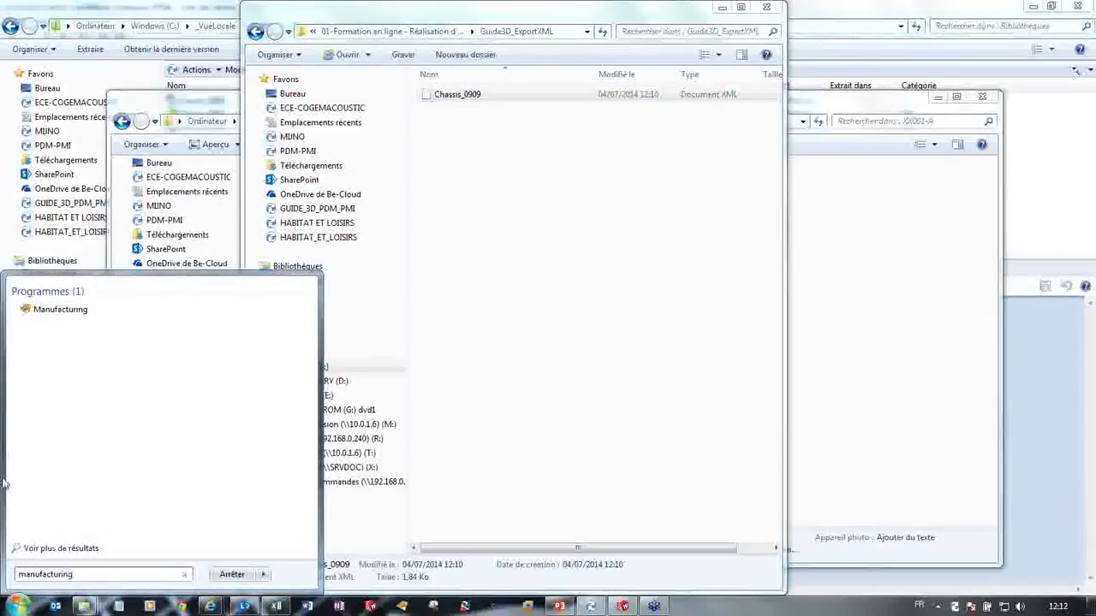
left_click(73, 312)
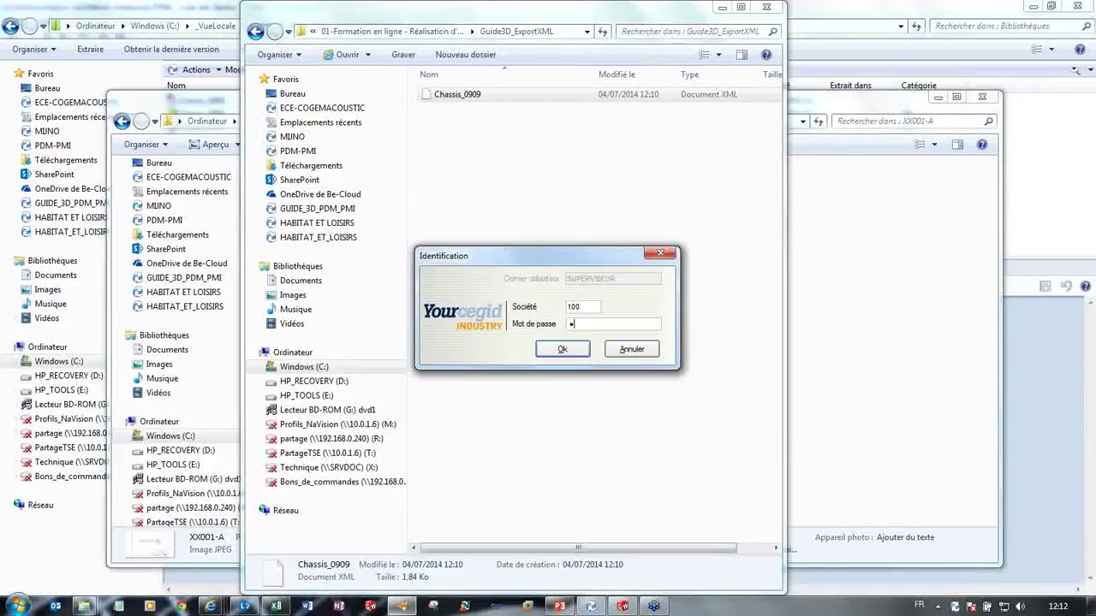
key("Return")
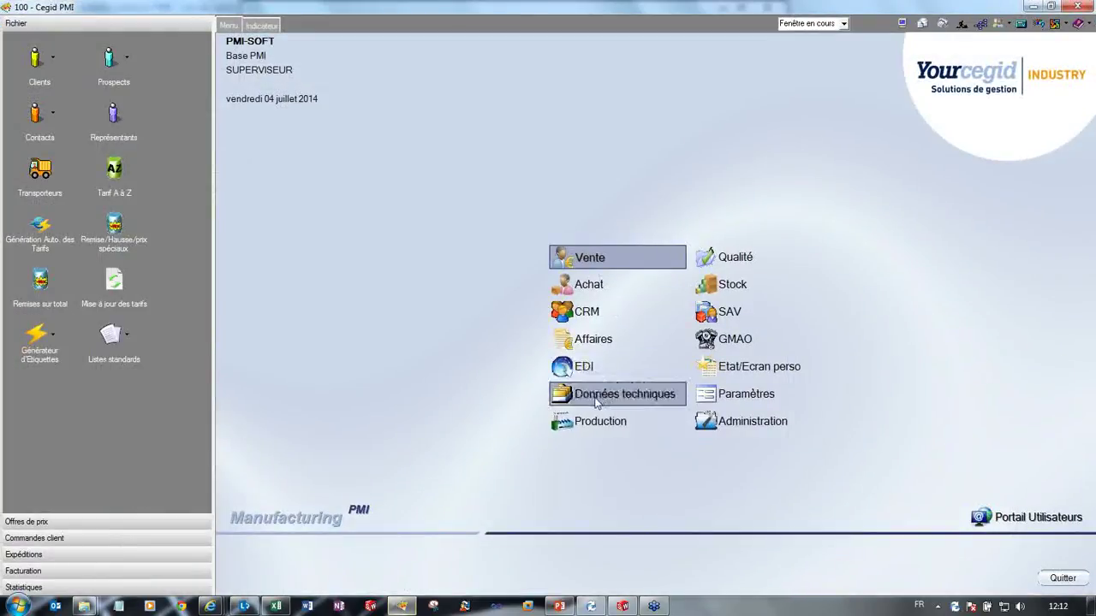
left_click(596, 400)
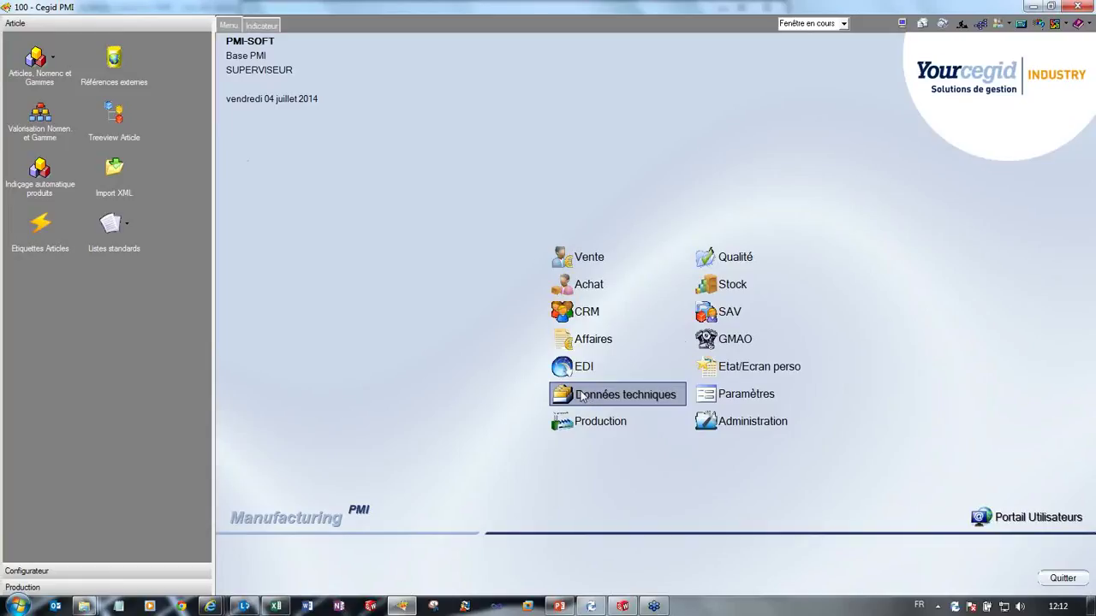
left_click(125, 198)
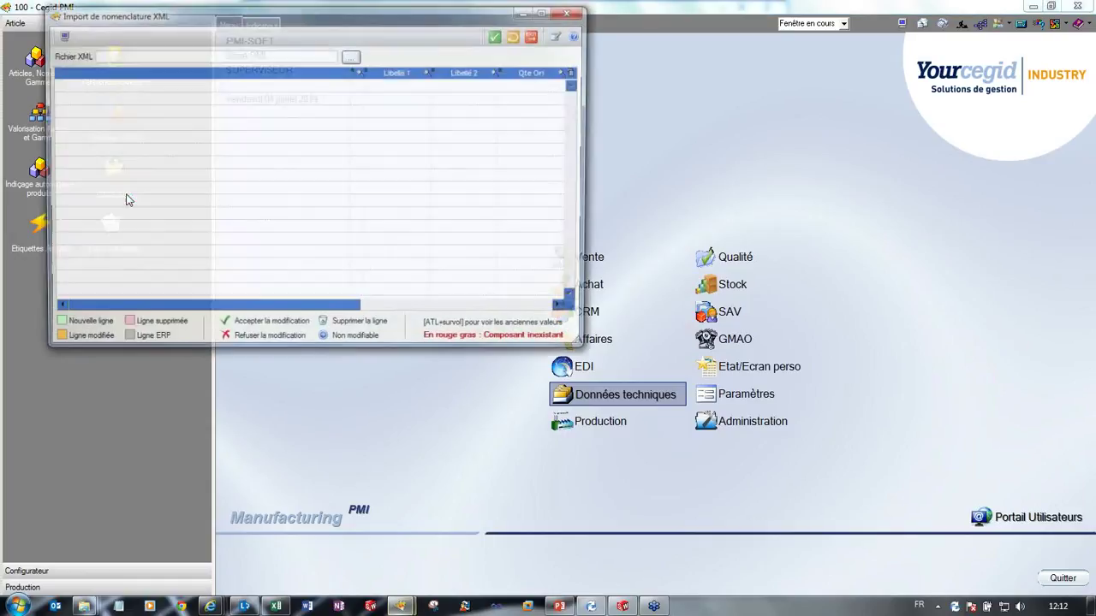
Step: Load Chassis_0909.xml into the import, bringing in XX001 Chassis with components XX002 and XX003
left_click(351, 57)
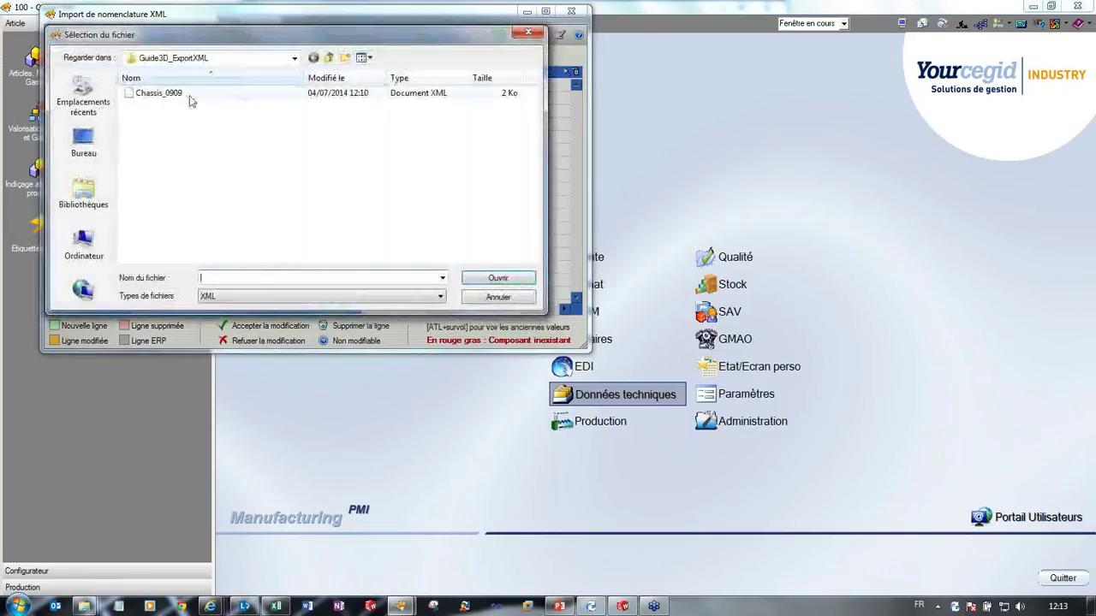
left_click(190, 96)
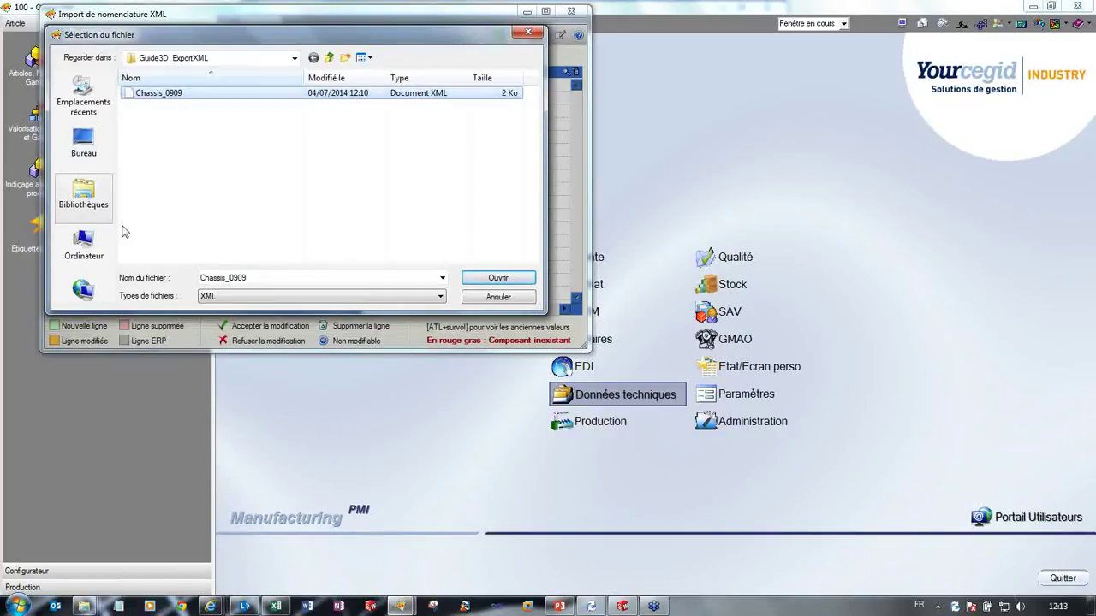
left_click(496, 279)
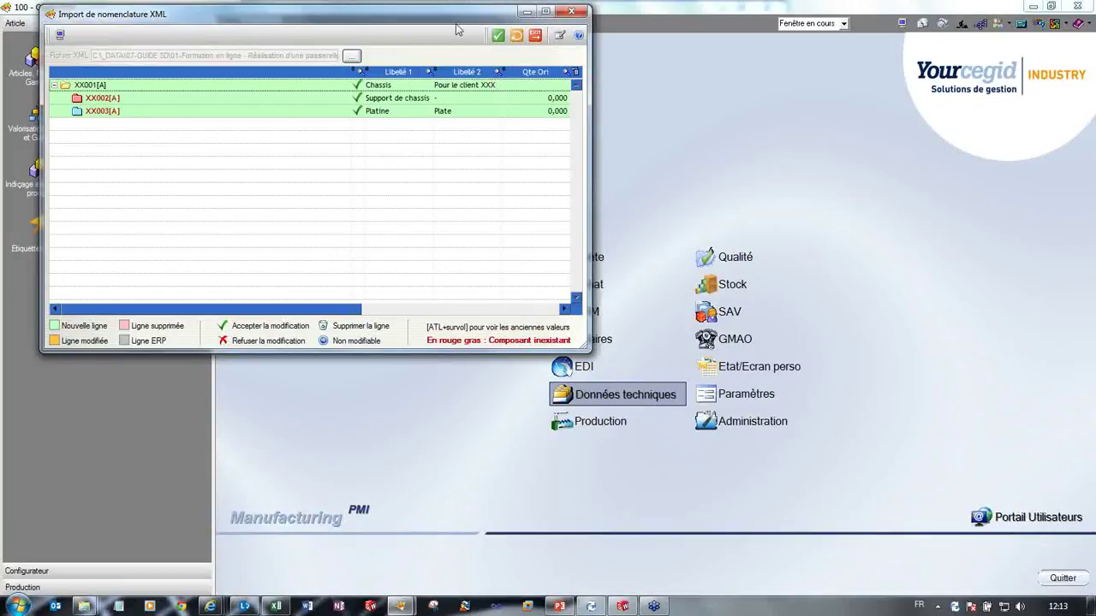
left_click_drag(456, 30, 531, 125)
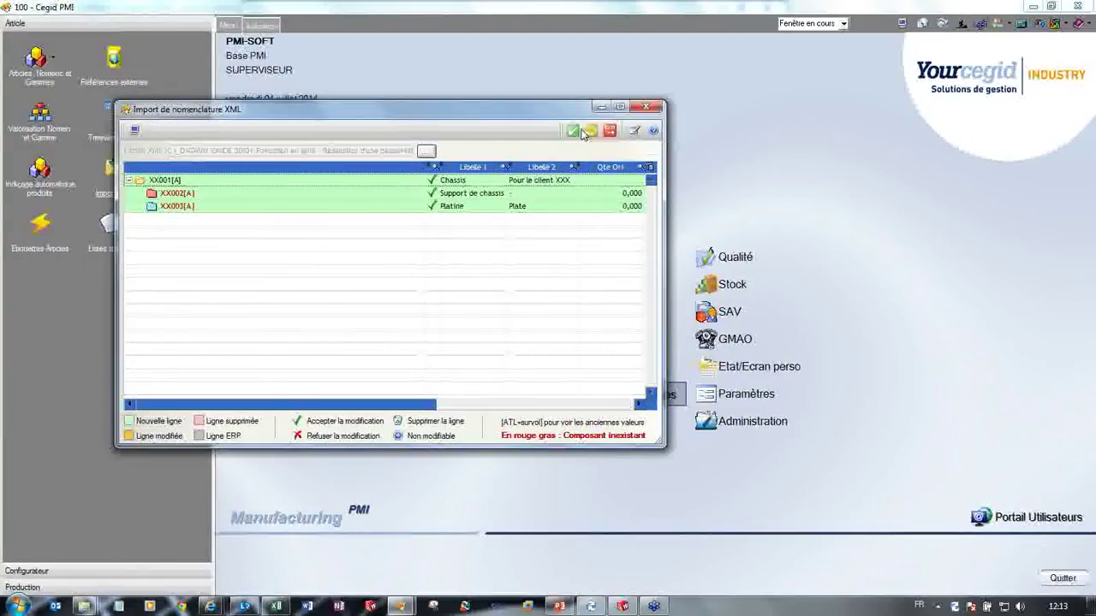
Step: Finish the import with Fin de travail and confirm saving the nomenclature with Oui
left_click(610, 132)
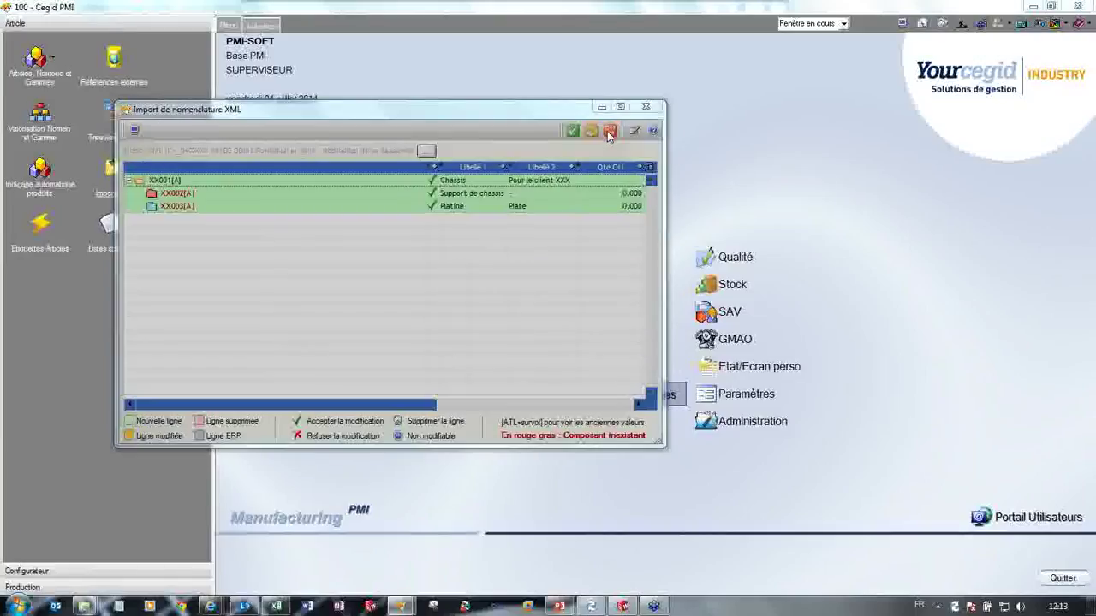
left_click(519, 334)
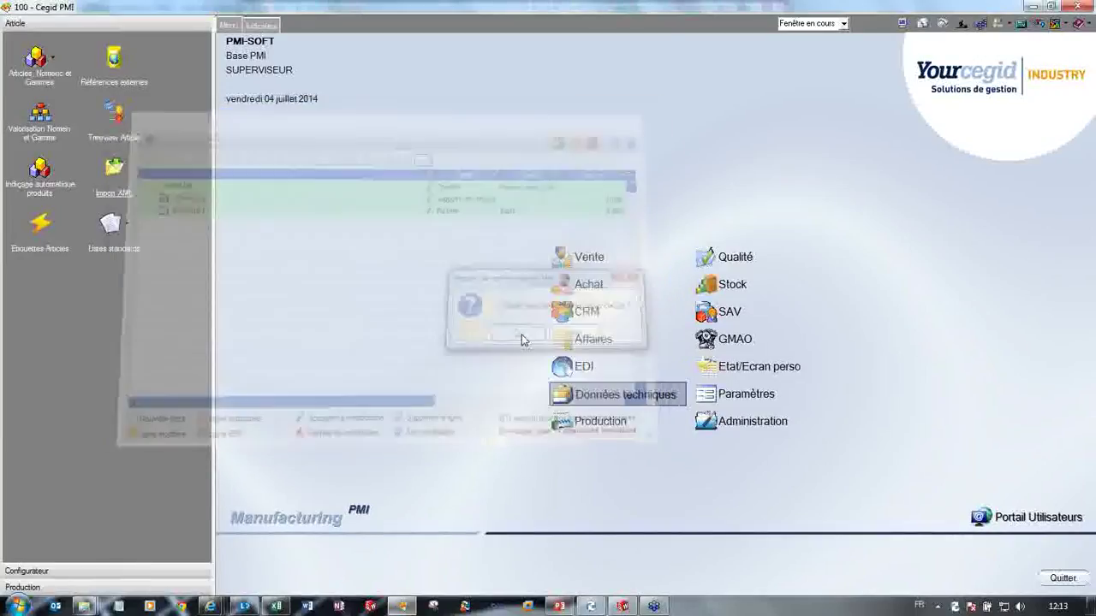
left_click(39, 72)
Step: Consult articles, search the list with F3, and open the XX001 Chassis record from the results
left_click(100, 101)
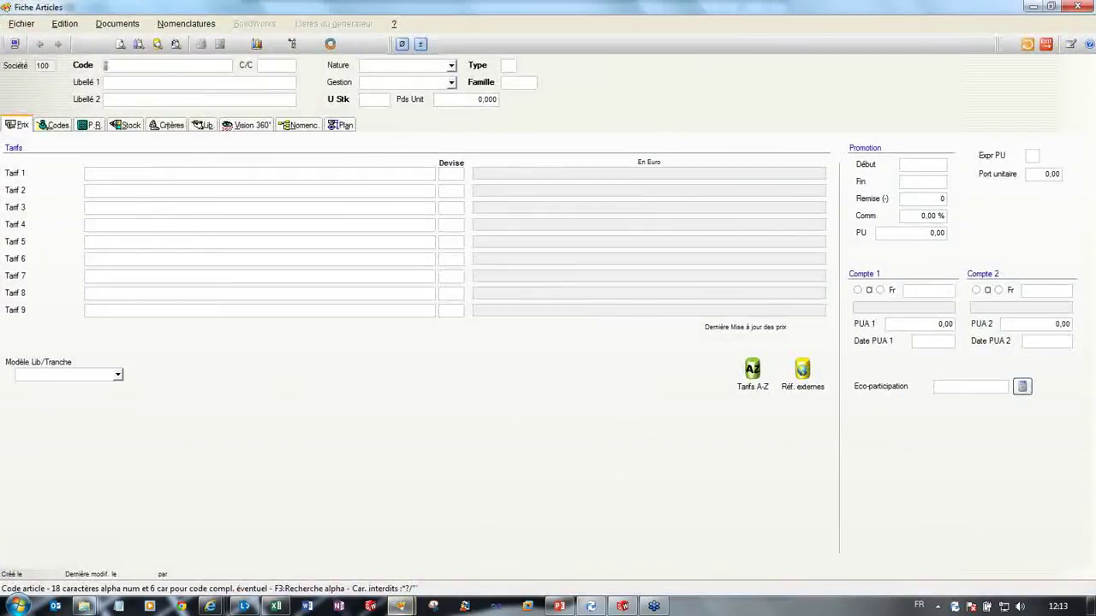
key("F3")
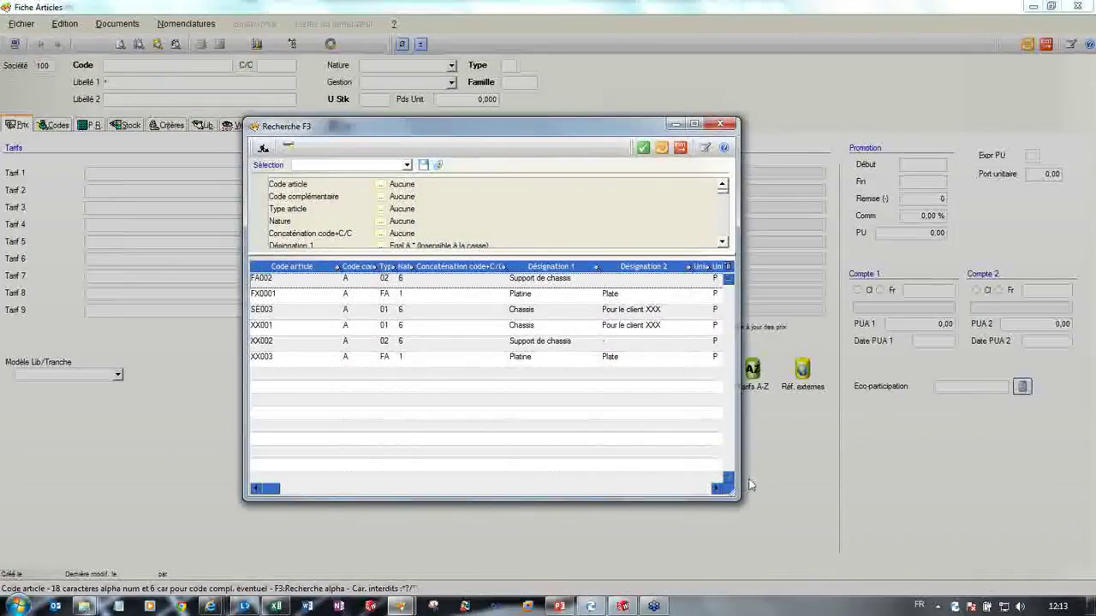
left_click_drag(738, 500, 928, 518)
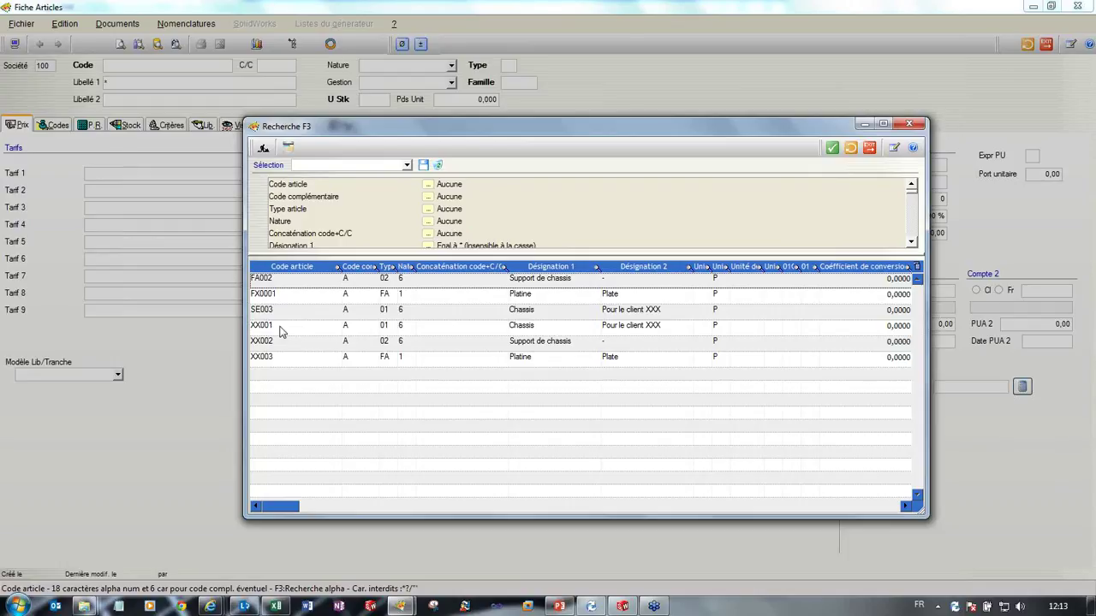
left_click(283, 330)
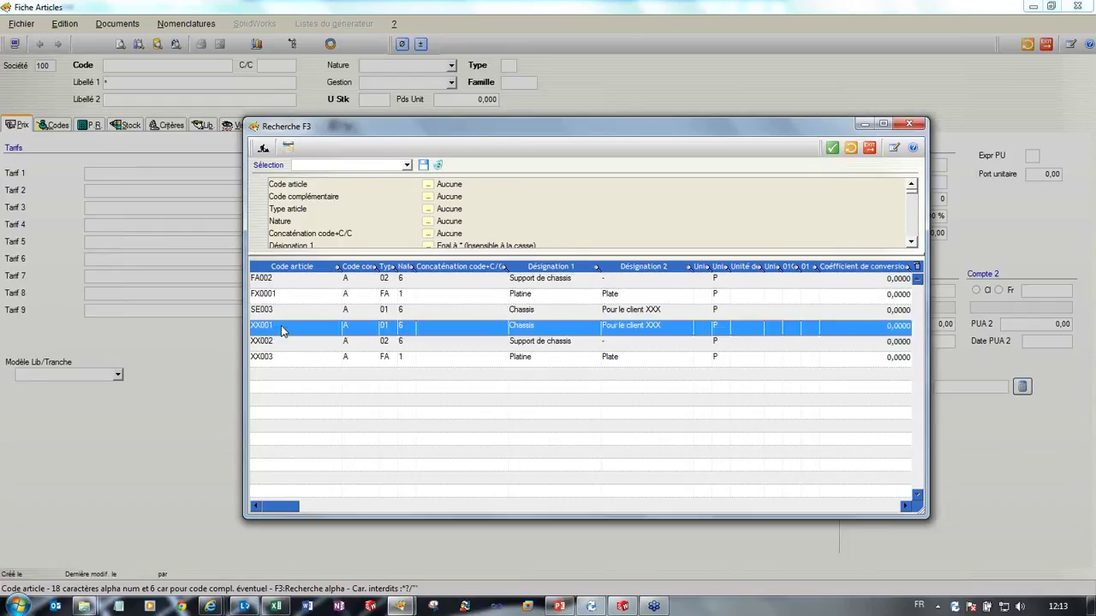
double_click(280, 327)
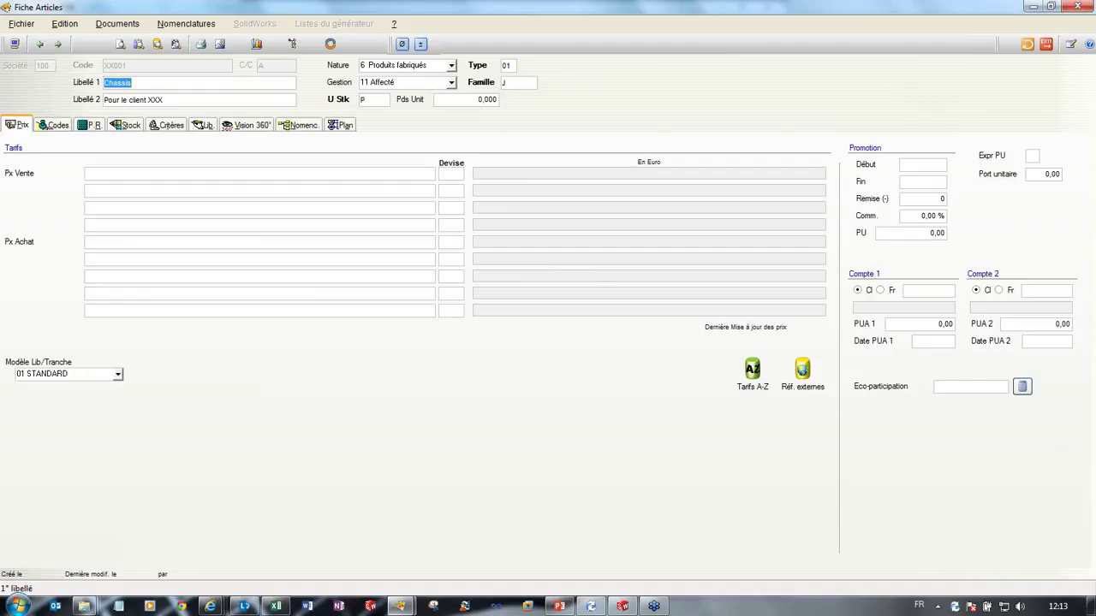
Step: Check the labels 'Chassis' and 'Pour le client XXX', then show the Plan page with its drawing preview
left_click(131, 83)
left_click_drag(103, 82, 132, 82)
key("Tab")
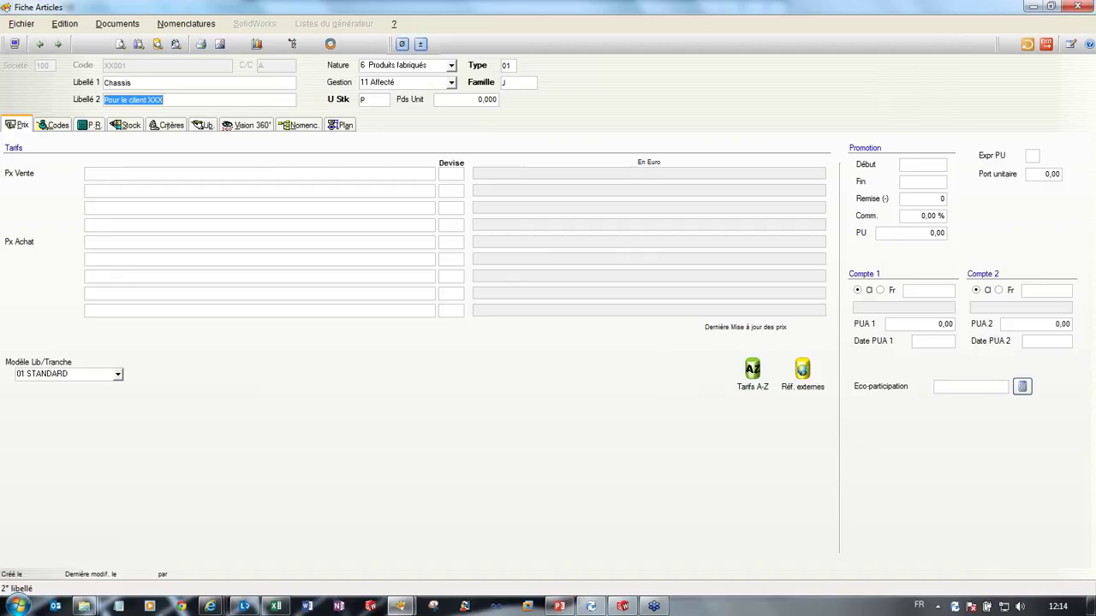
left_click(340, 125)
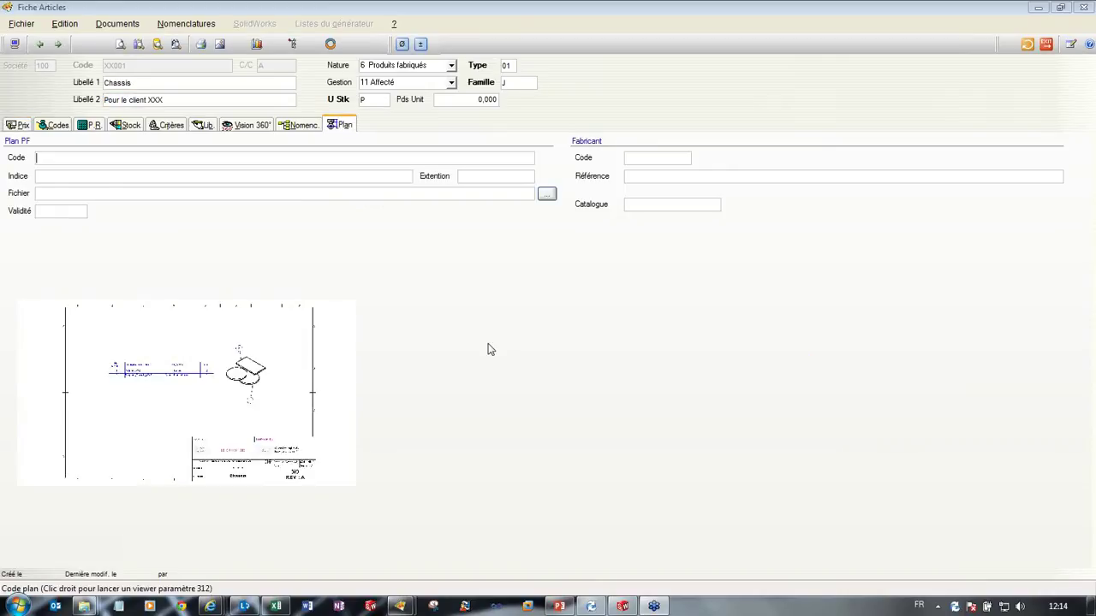
Step: View the Chassis drawing at full size, close it, and go to the Prix page
double_click(275, 356)
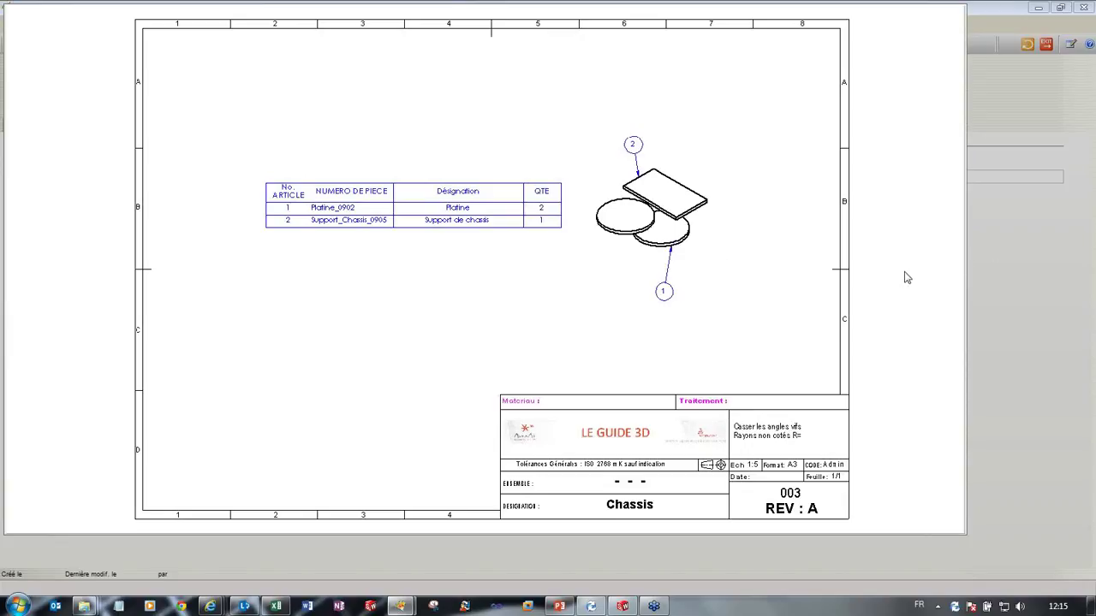
left_click(828, 373)
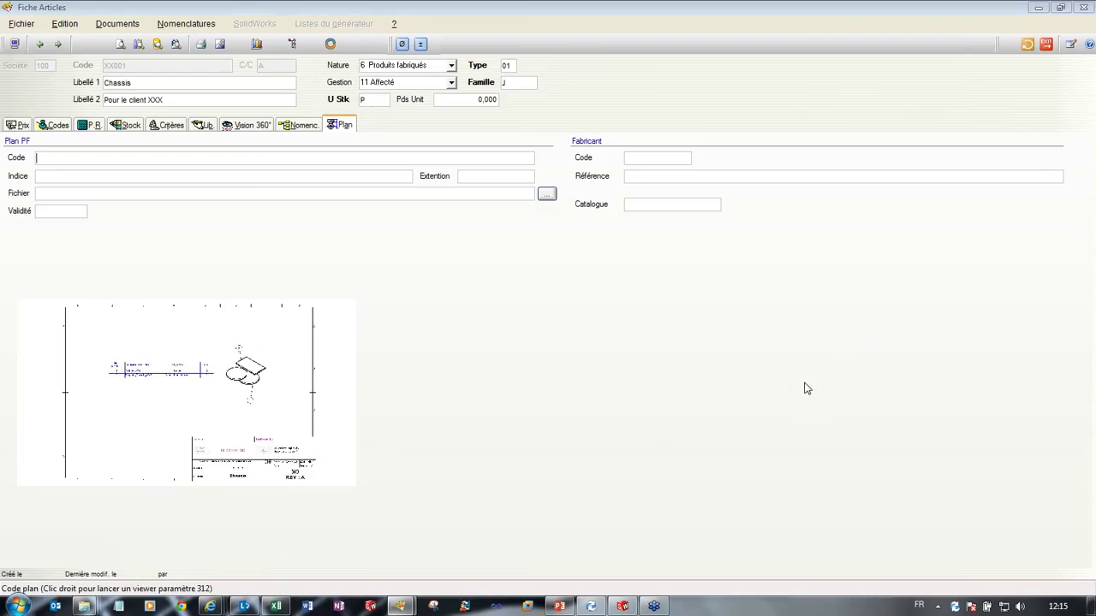
left_click(24, 127)
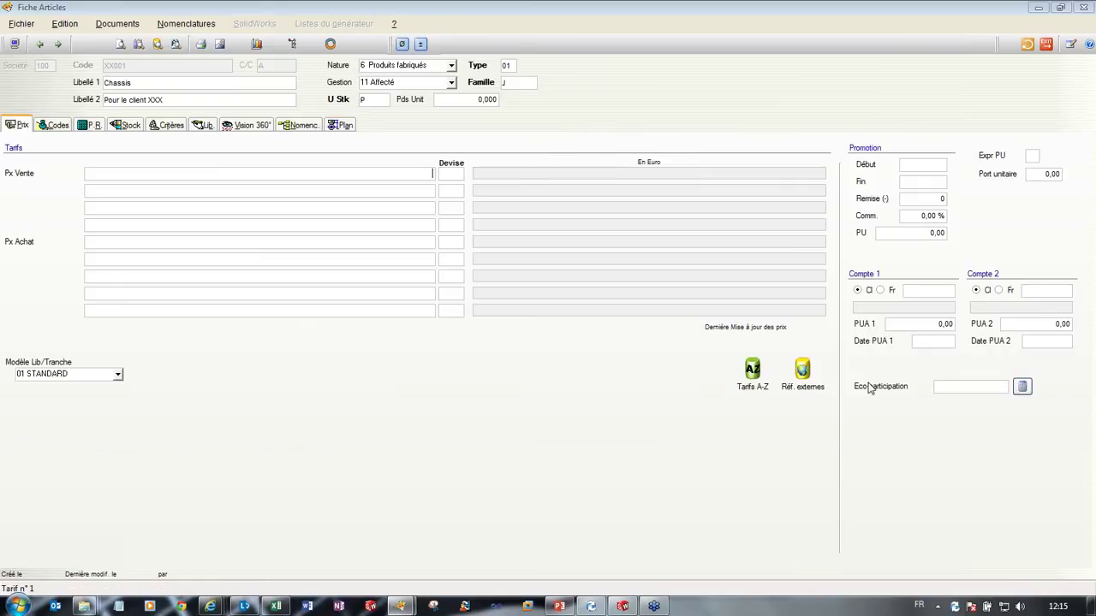
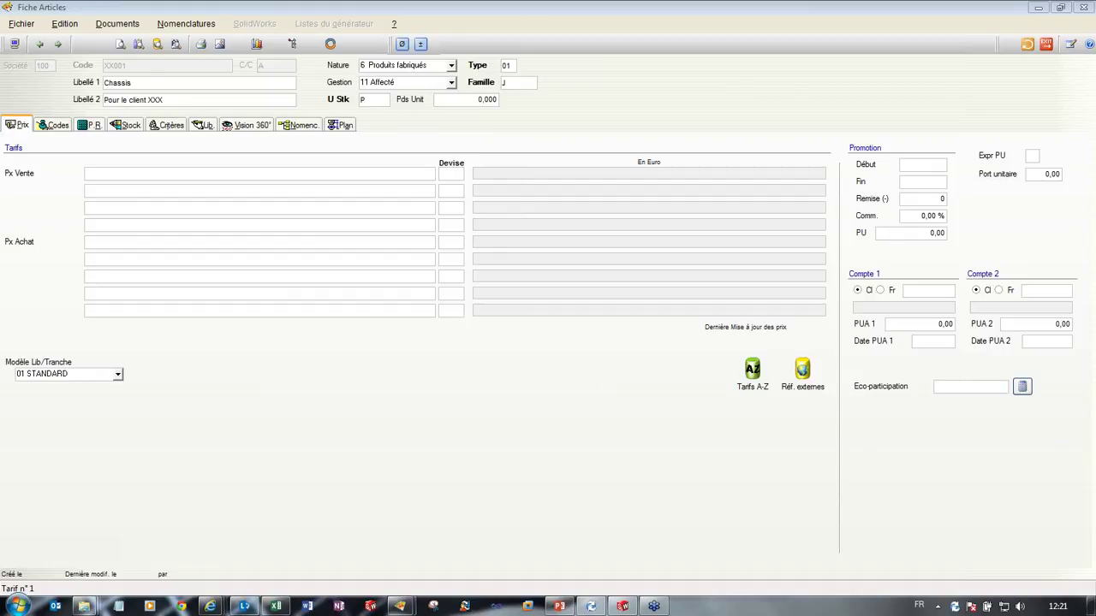
Step: Start a new blank Excel workbook docked on the left half and head cell A1 'QUANTITE SW'
right_click(276, 606)
left_click(276, 606)
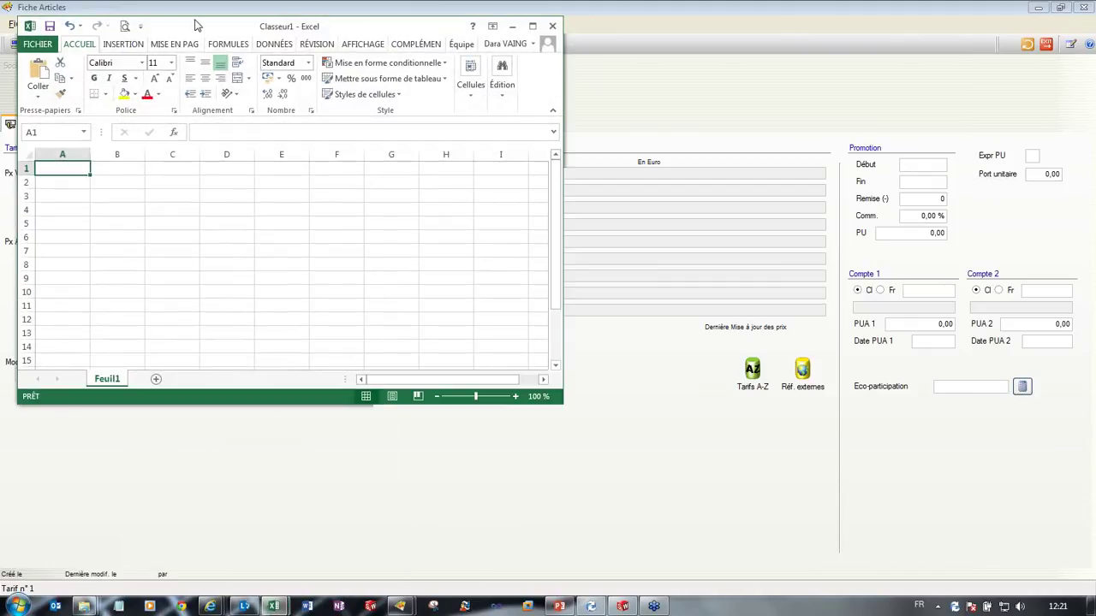
left_click_drag(65, 31, 0, 34)
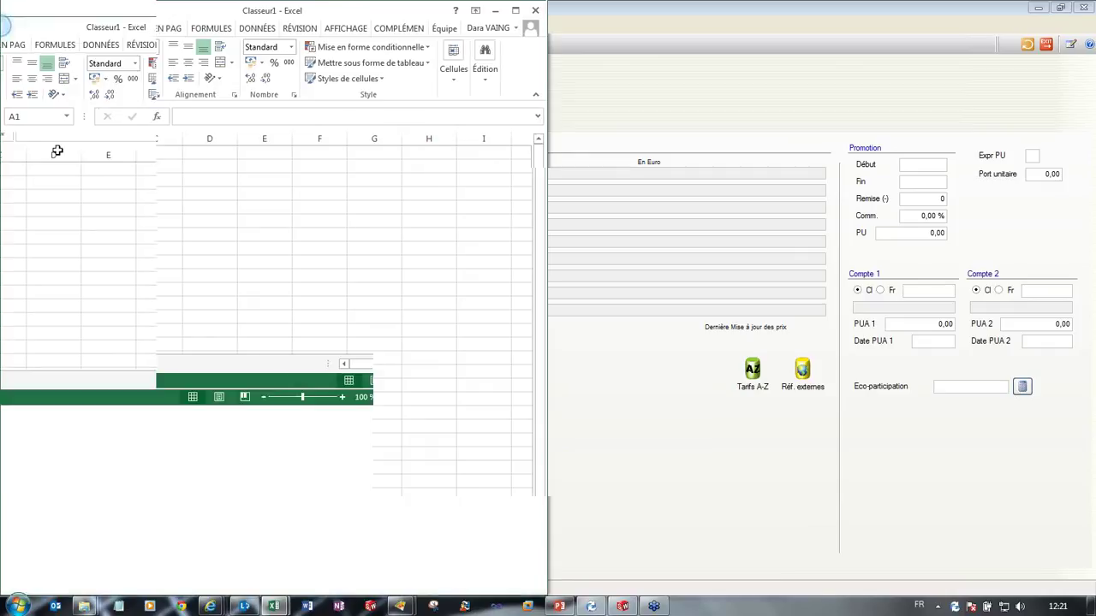
left_click(67, 162)
key("Up")
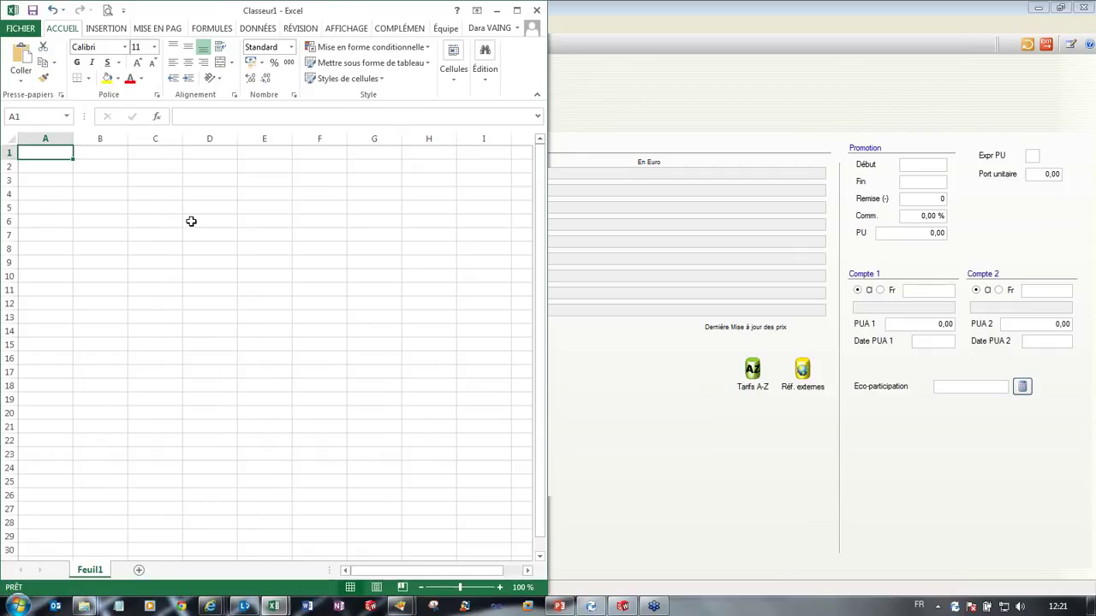
type("22")
key("BackSpace")
key("BackSpace")
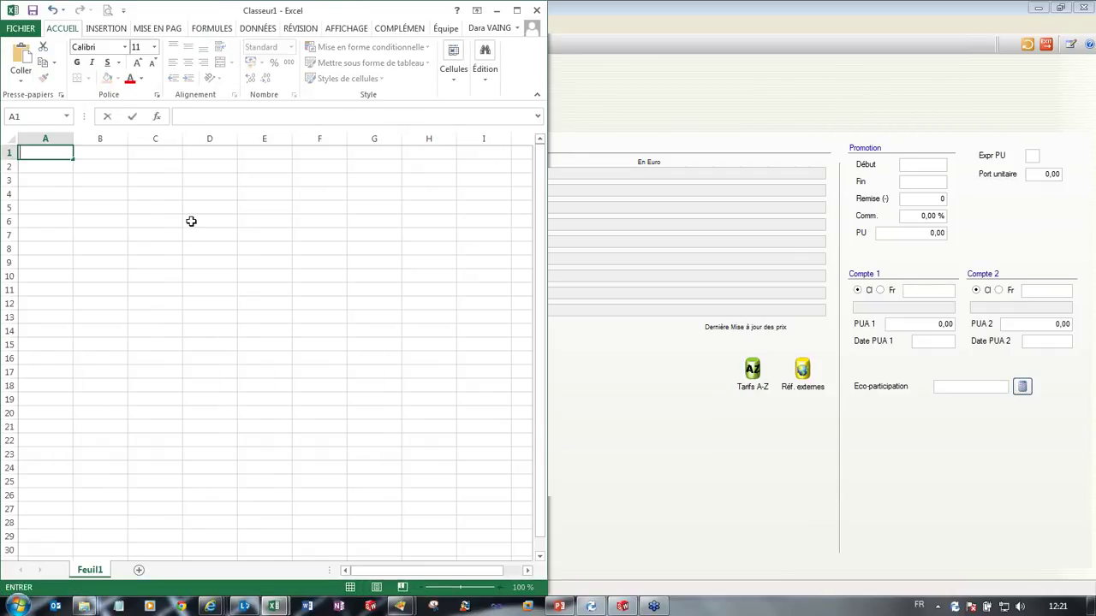
type("QUANTITE SW")
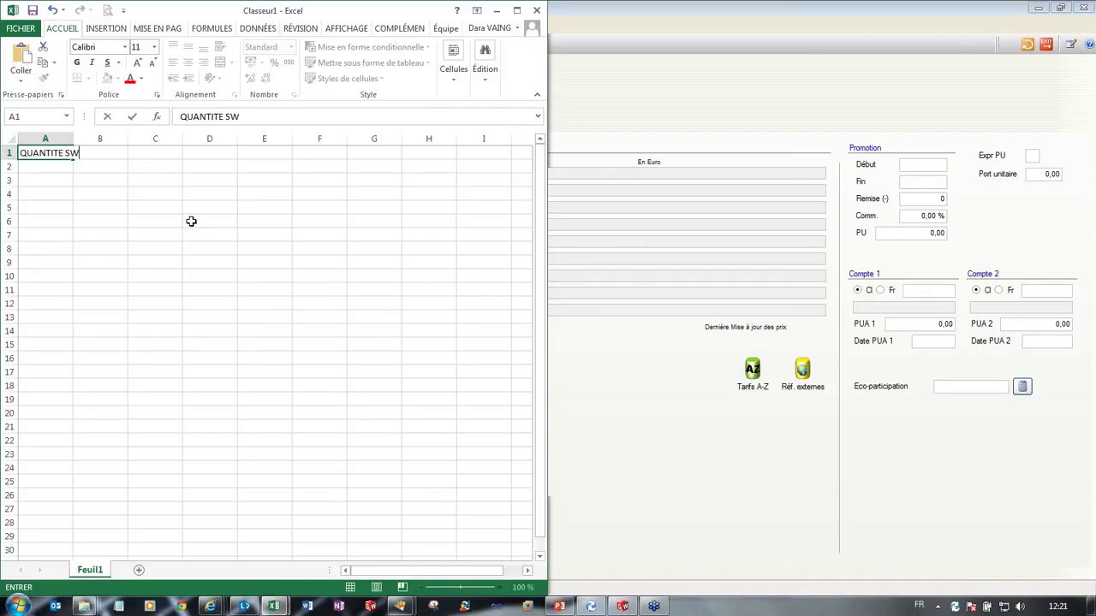
key("Tab")
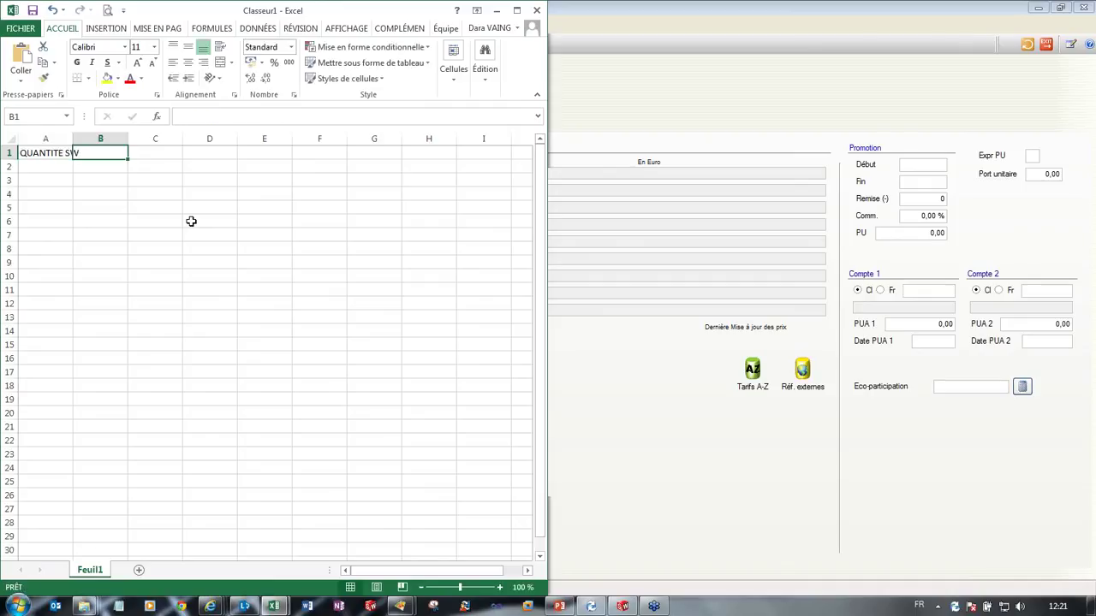
Step: Insert a new column before QUANTITE SW and head it 'CODE ARTICLE' in A1
left_click_drag(73, 139, 116, 139)
left_click(91, 138)
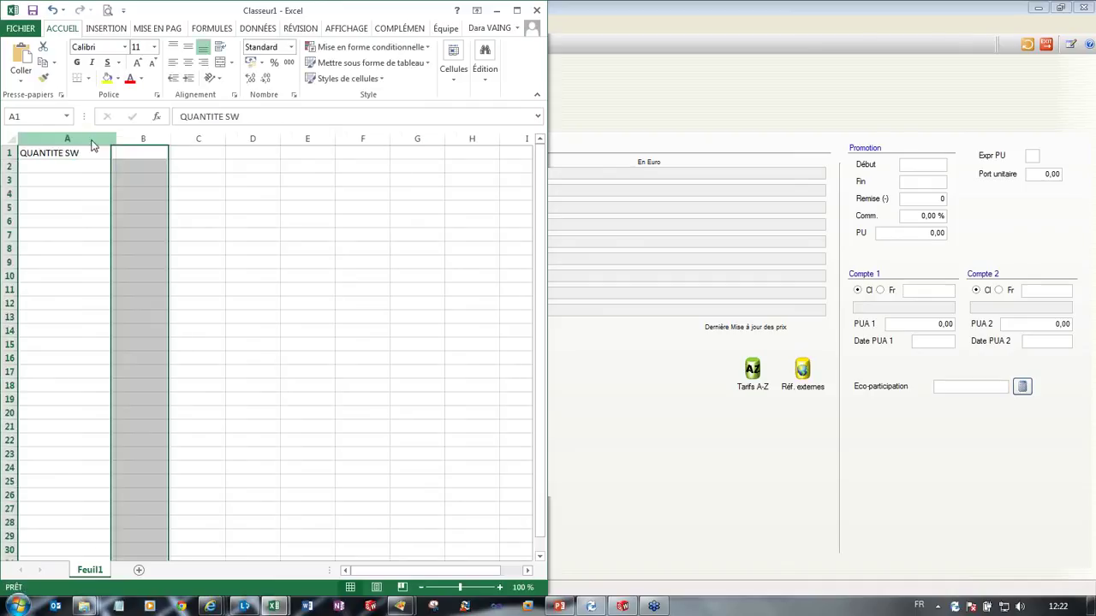
right_click(91, 140)
left_click(122, 237)
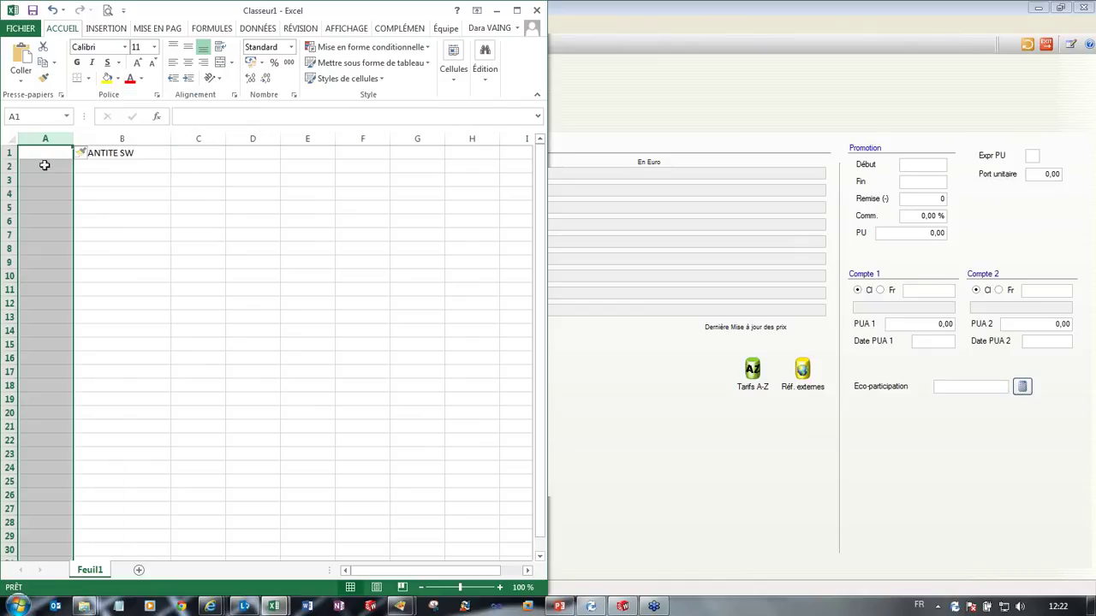
left_click(40, 154)
type("CODE ARTICLE")
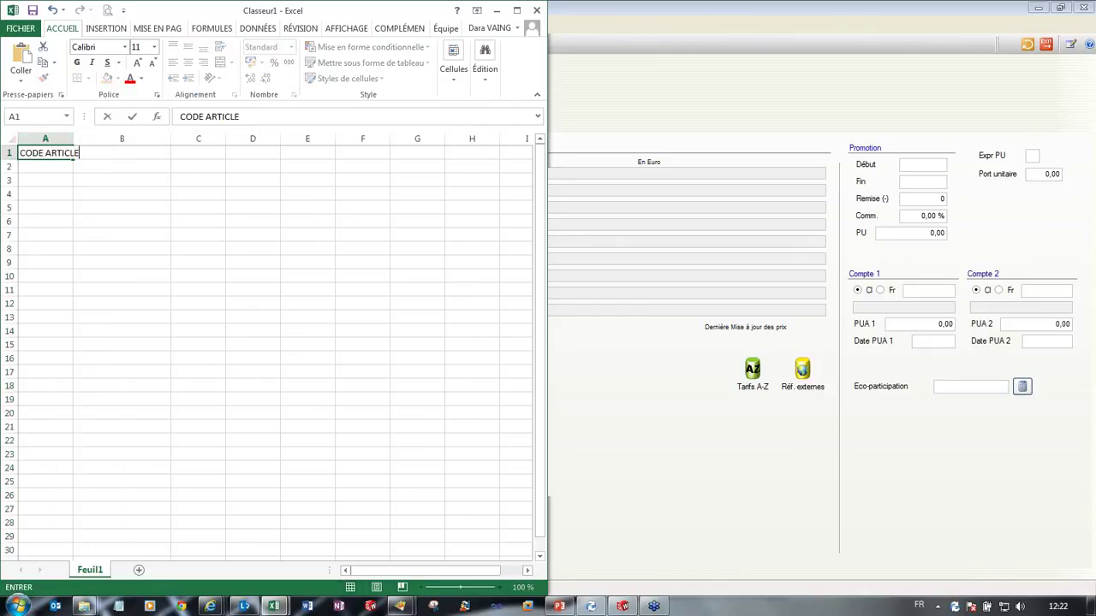
key("Return")
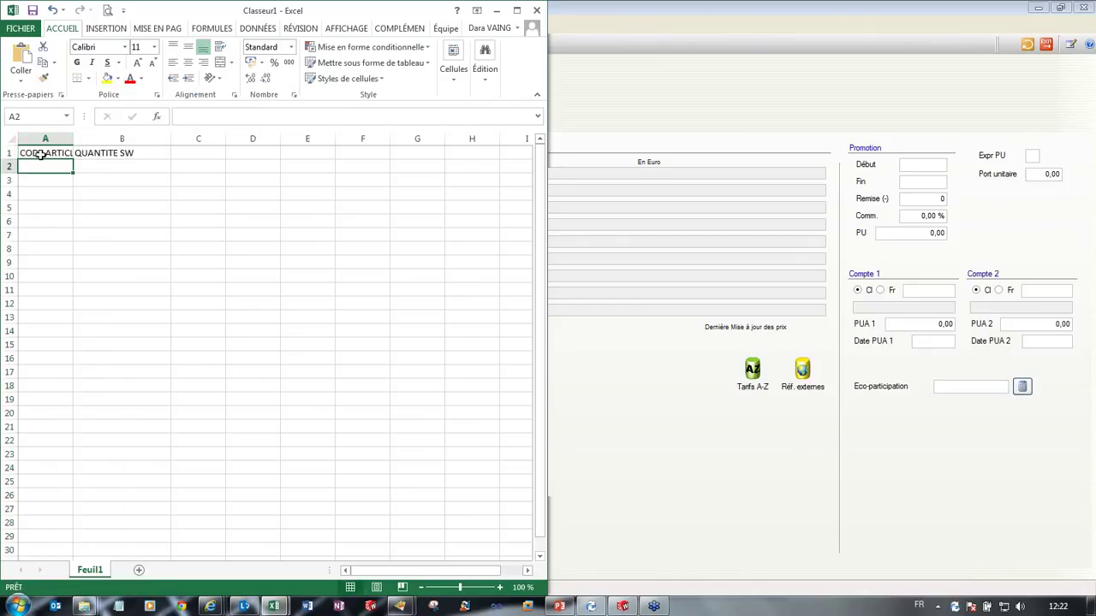
double_click(73, 139)
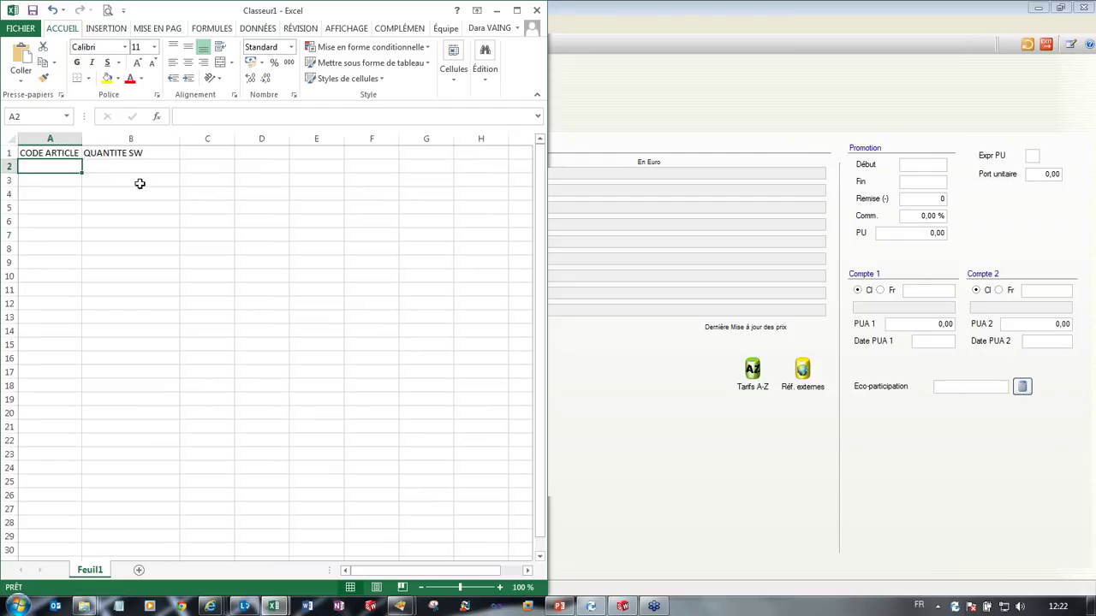
Step: Rename the A1 heading to 'CODE ARTICLE SW' and fit column A to it
left_click(143, 166)
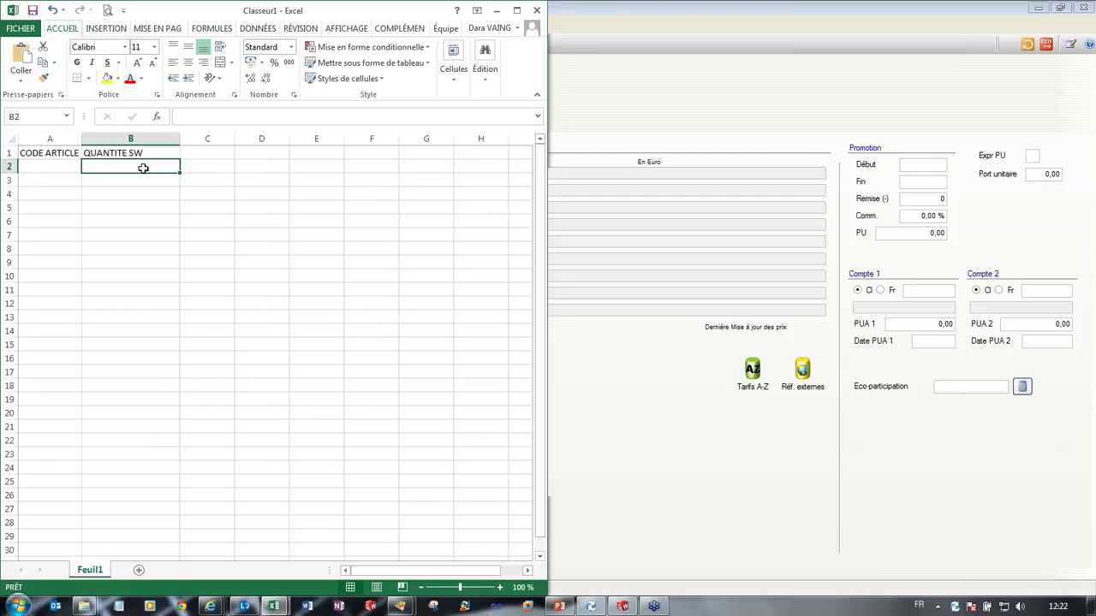
left_click_drag(82, 138, 95, 139)
left_click(86, 152)
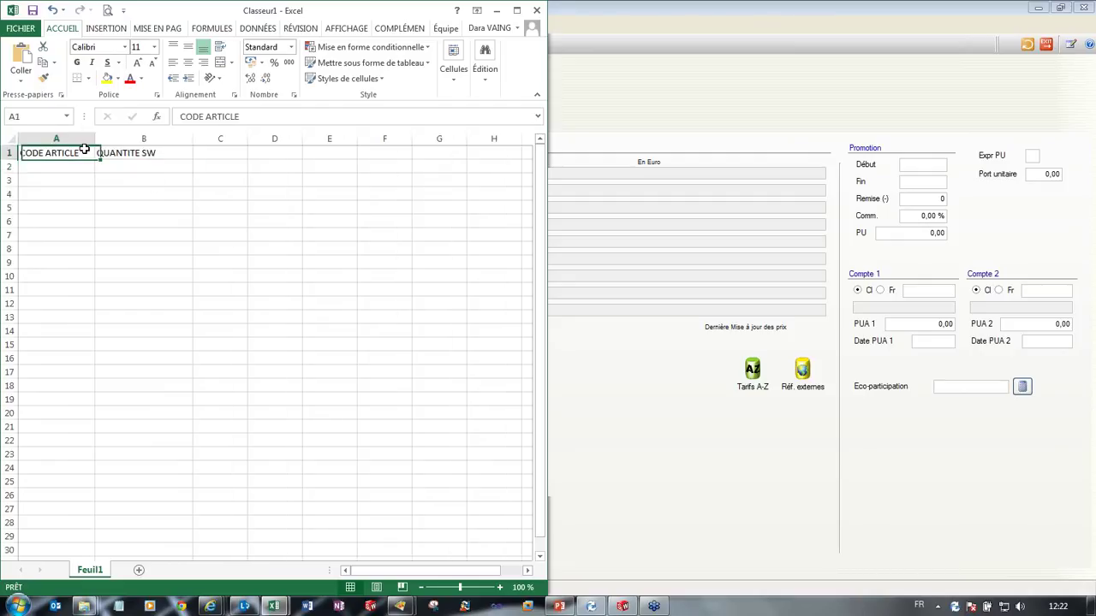
left_click(241, 116)
type("SW")
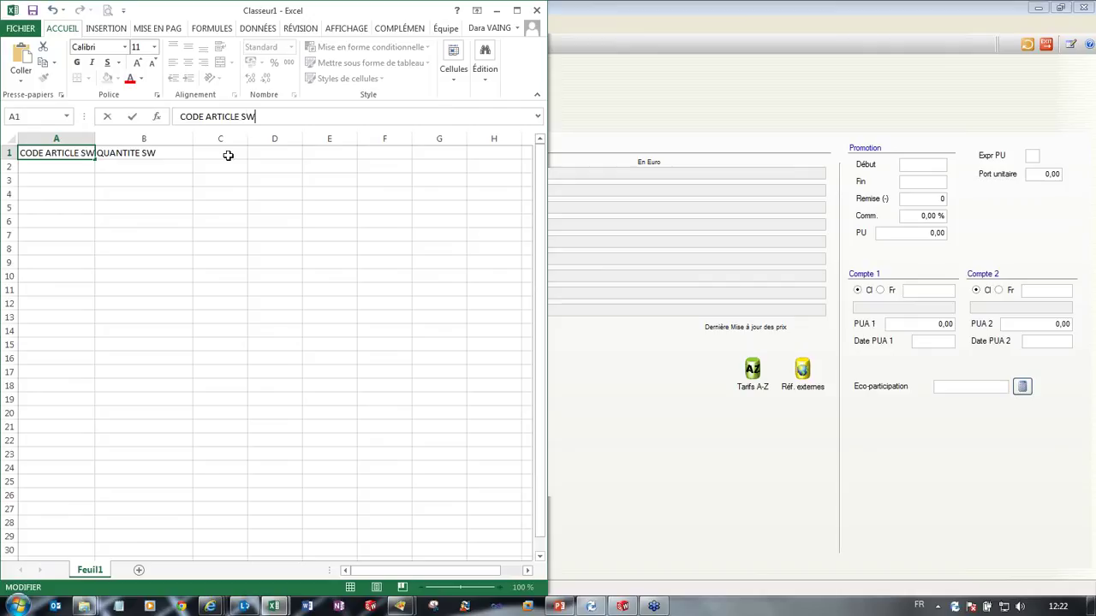
left_click(225, 153)
double_click(94, 136)
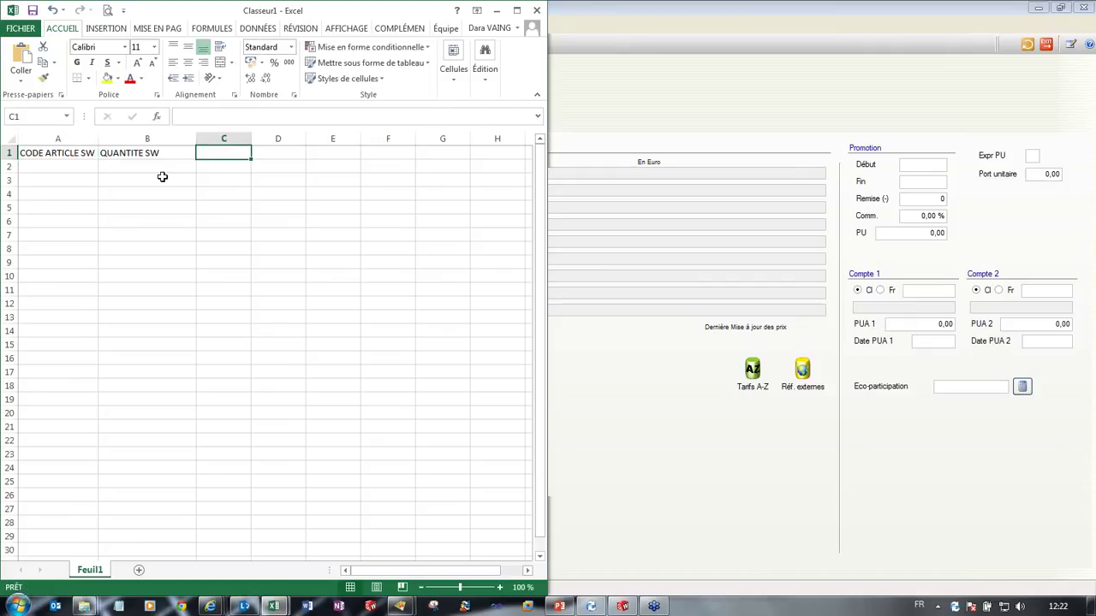
Step: Resize column B and add the 'CODE ARTICLE GPAO' header in C1, widening column C
left_click_drag(194, 139, 277, 138)
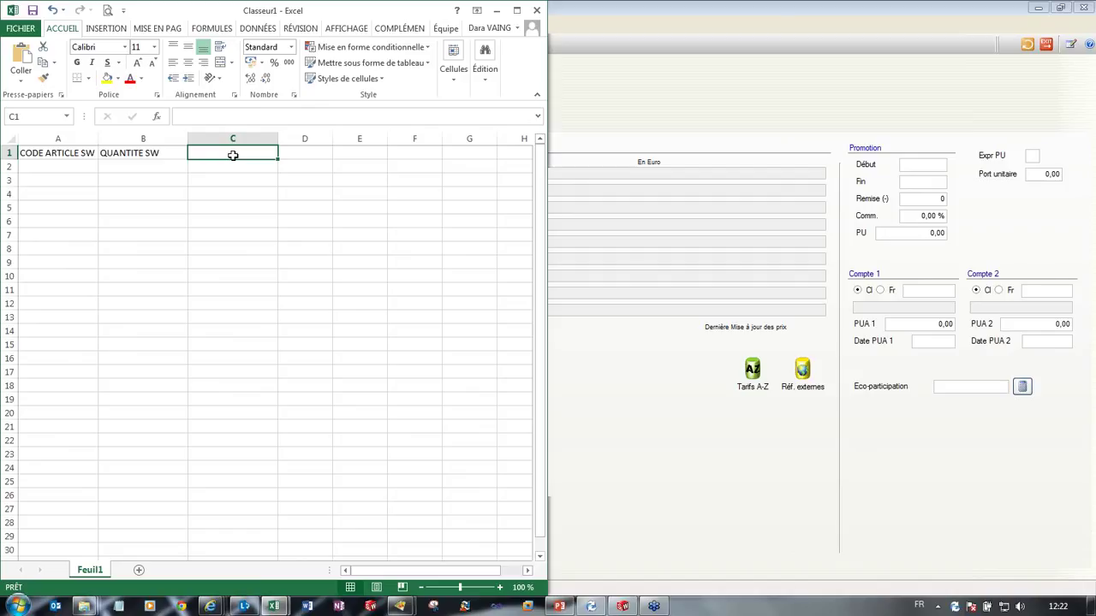
type("CO")
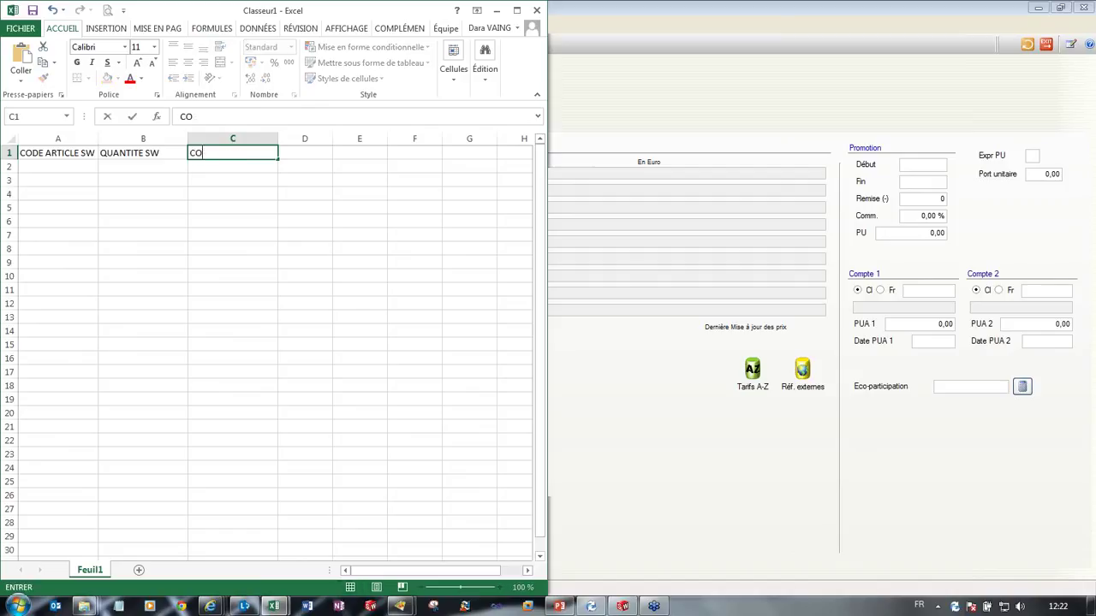
type("DE ARTICLE")
type(" F")
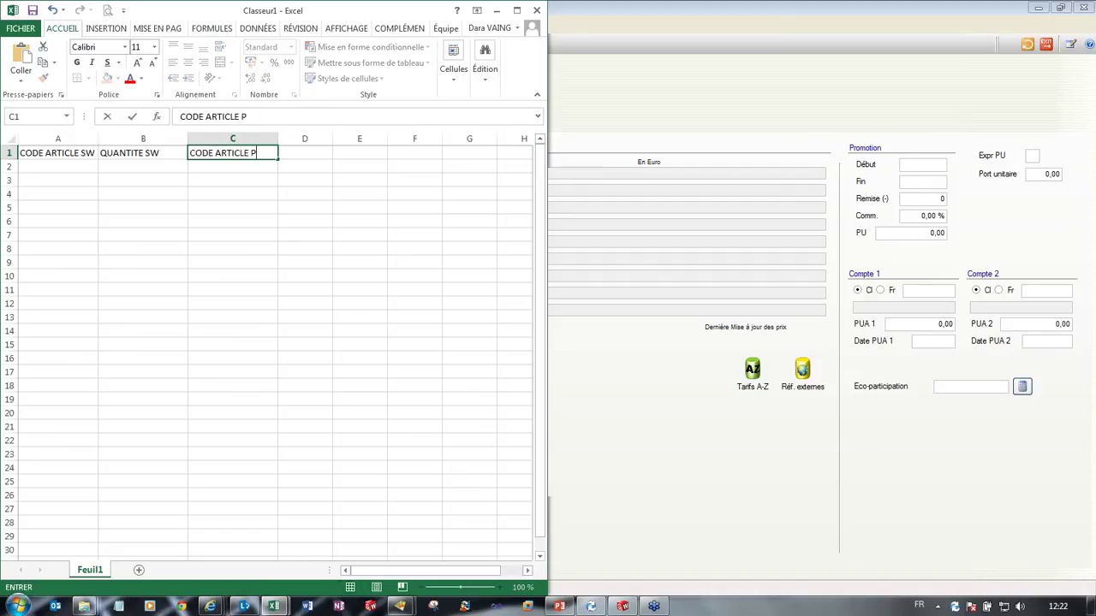
key("BackSpace")
type("GPAO")
left_click(252, 205)
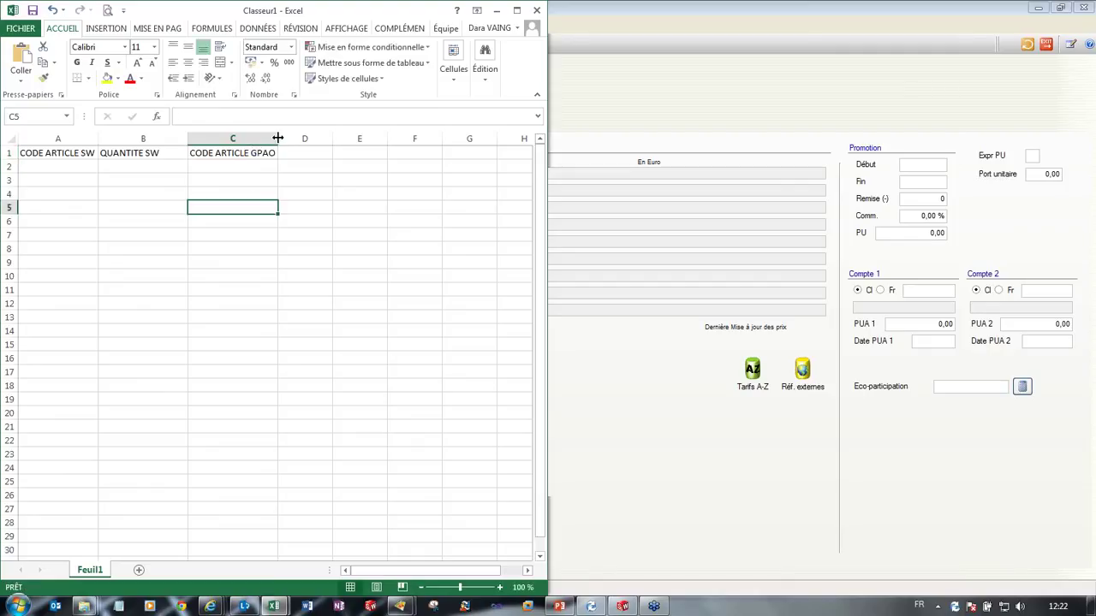
left_click_drag(278, 139, 287, 139)
Step: Enter the code XX002 in cells A2 and C2
left_click(64, 165)
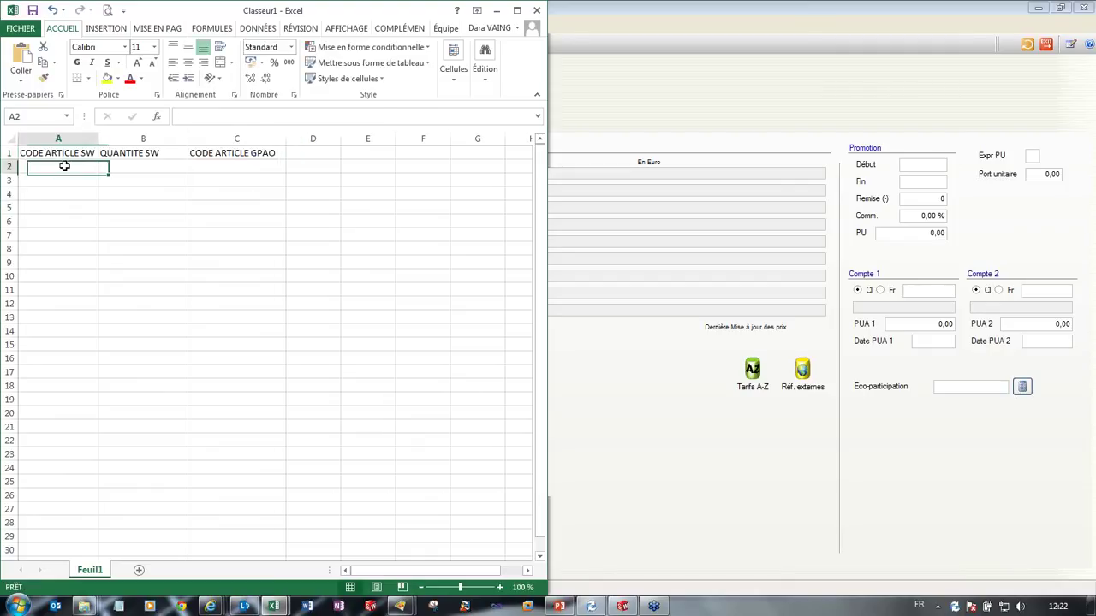
left_click(256, 167)
left_click(74, 166)
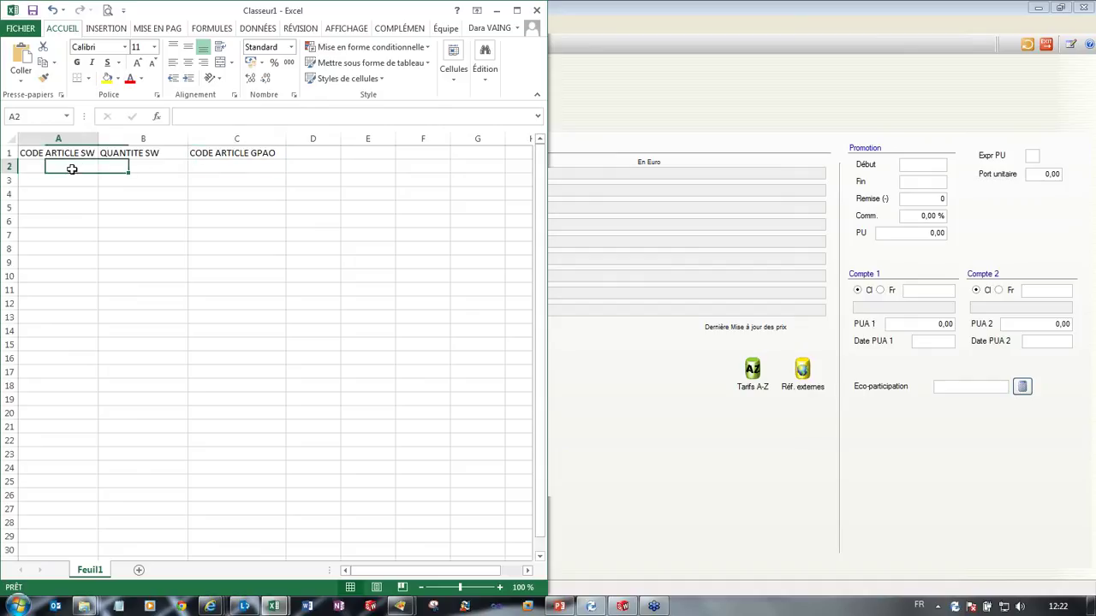
type("XX002")
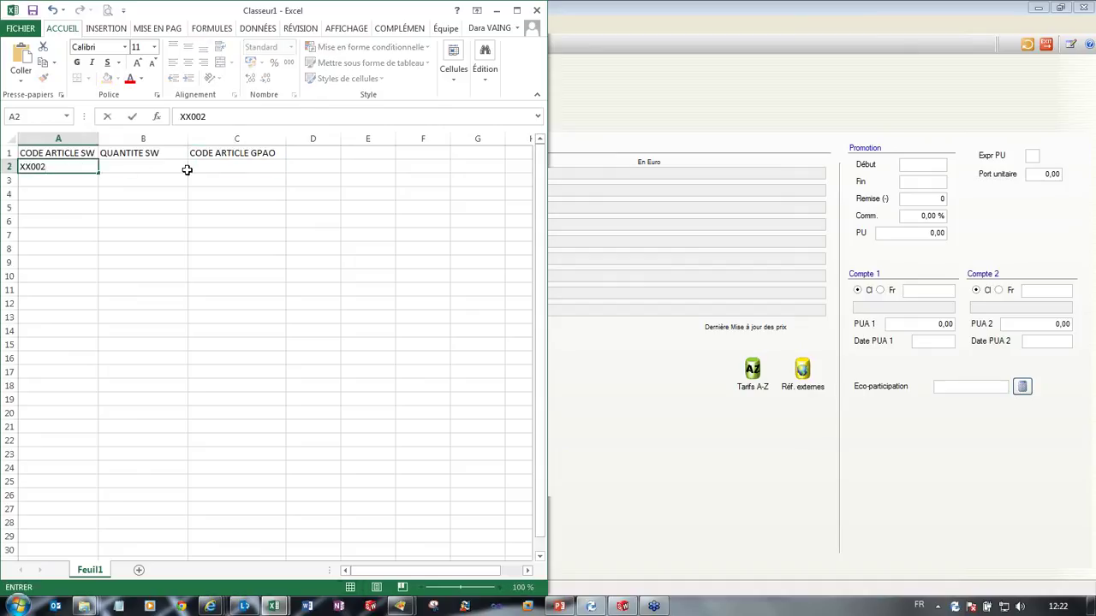
left_click(205, 170)
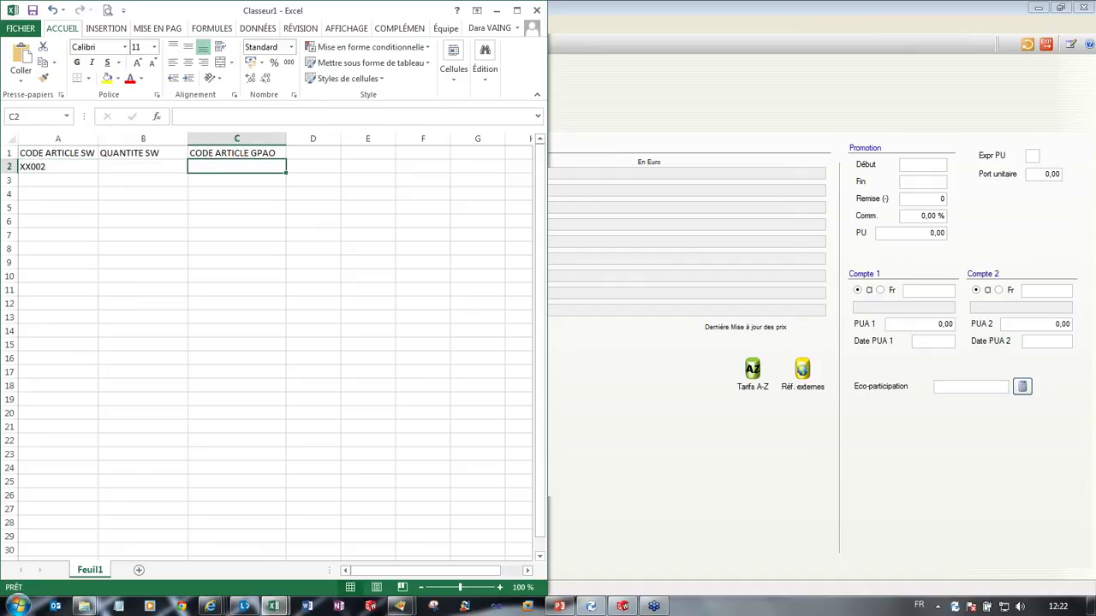
type("XX002")
left_click(146, 180)
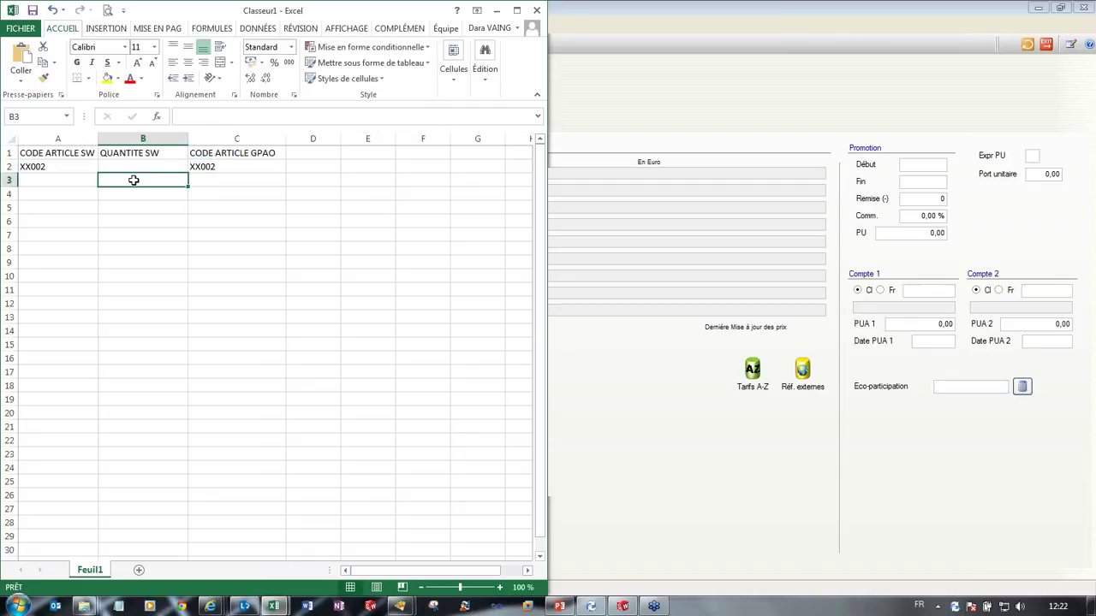
Step: Enter the quantity =3 in cell B2
left_click(59, 168)
left_click(219, 168)
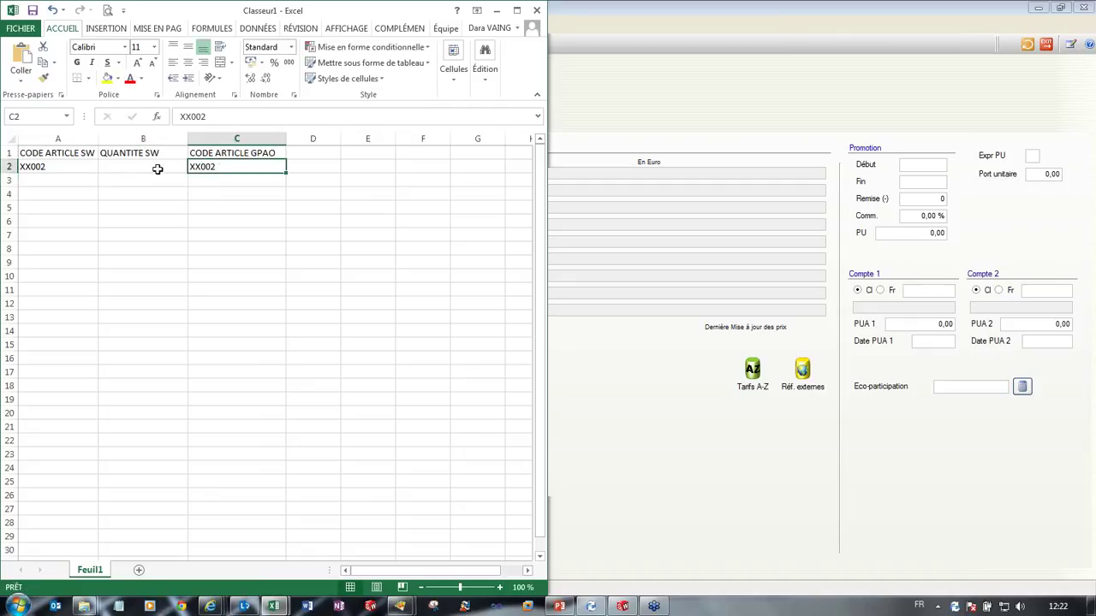
left_click(158, 167)
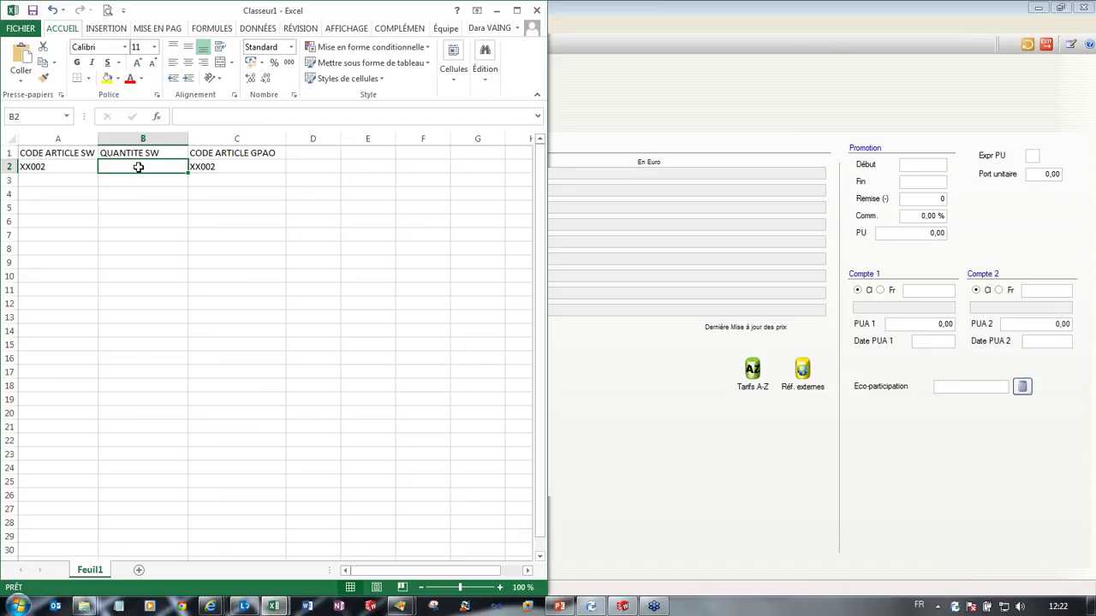
type("=")
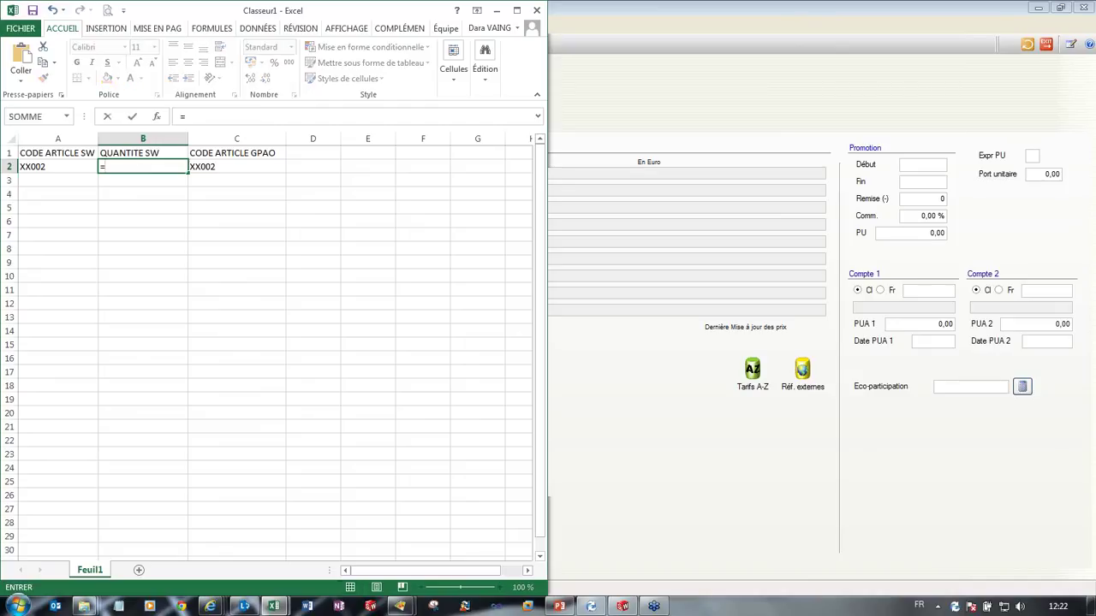
type("3")
left_click(147, 196)
left_click(144, 155)
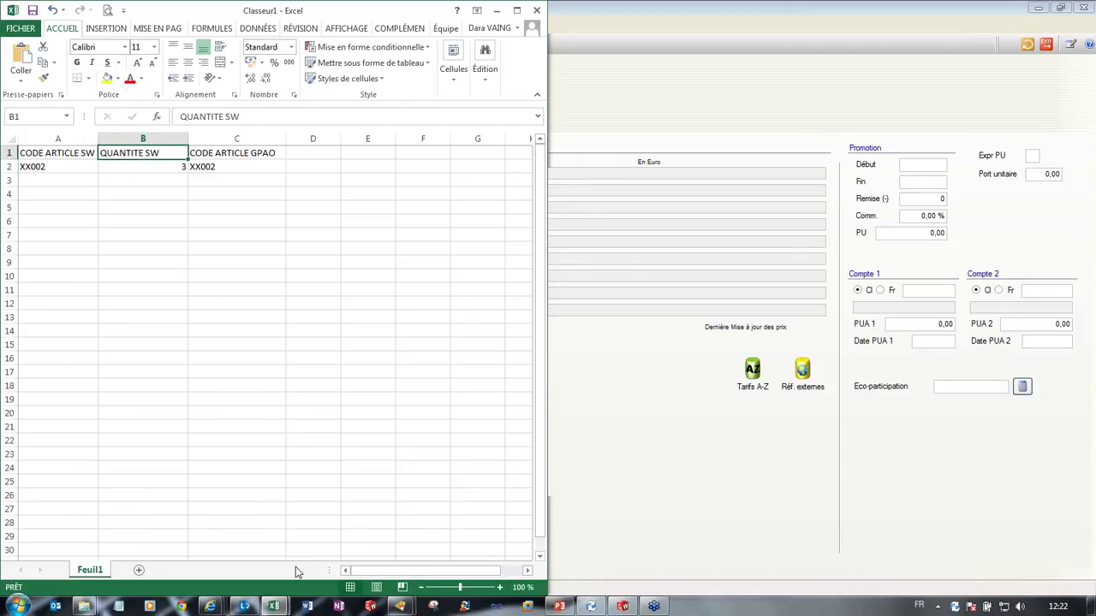
mouse_move(272, 609)
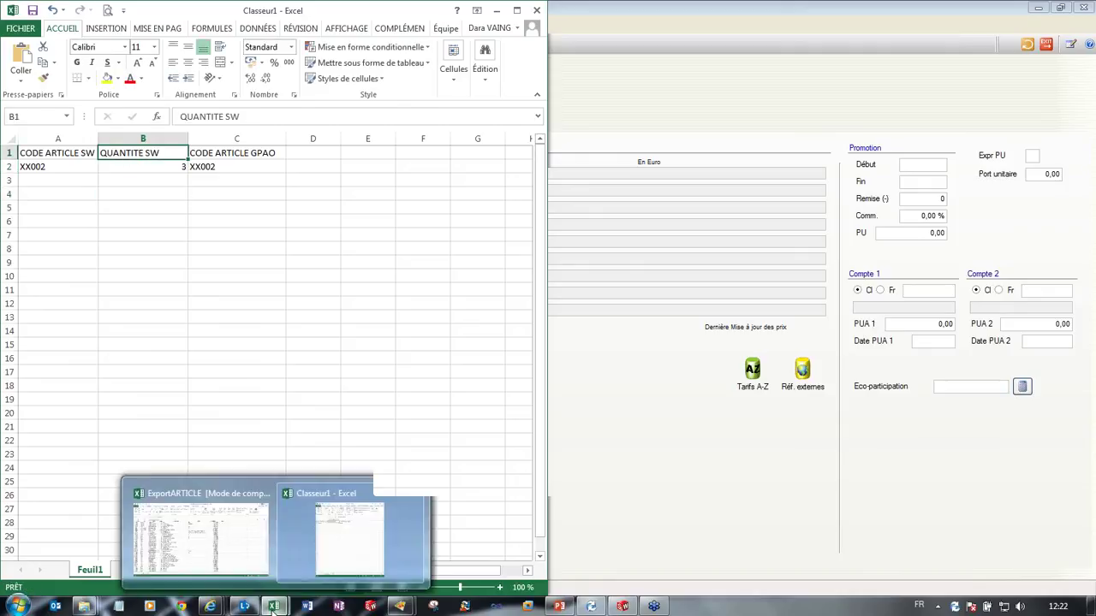
Step: Switch to the ExportARTICLE workbook listing the article fields and their values
left_click(227, 549)
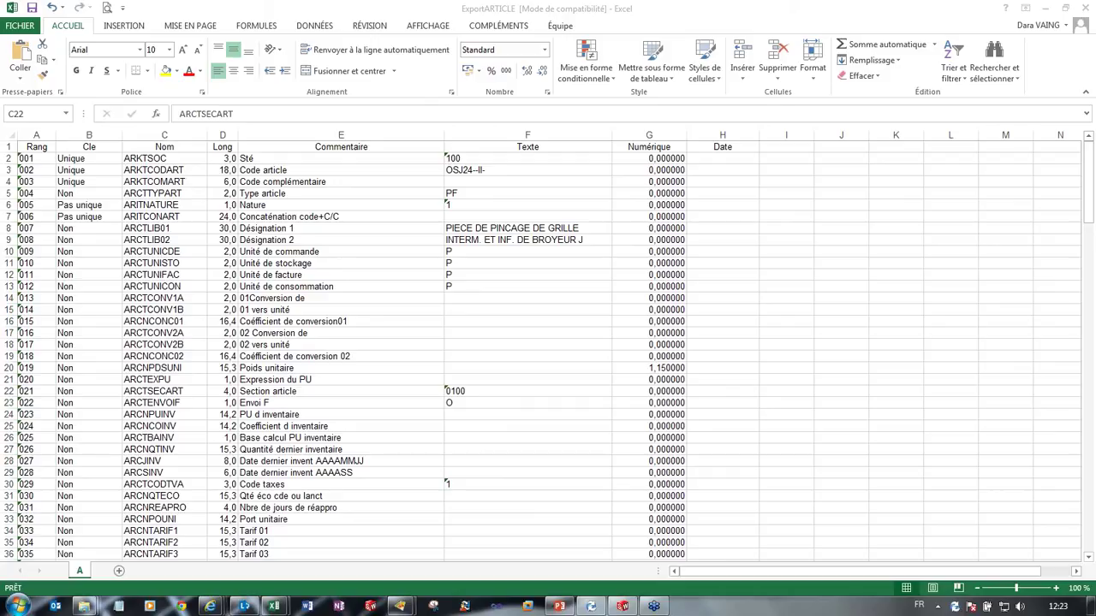
mouse_move(661, 606)
Step: Return to the XX001 Chassis Fiche Articles card and show its Nomenc. page
mouse_move(401, 607)
left_click(428, 509)
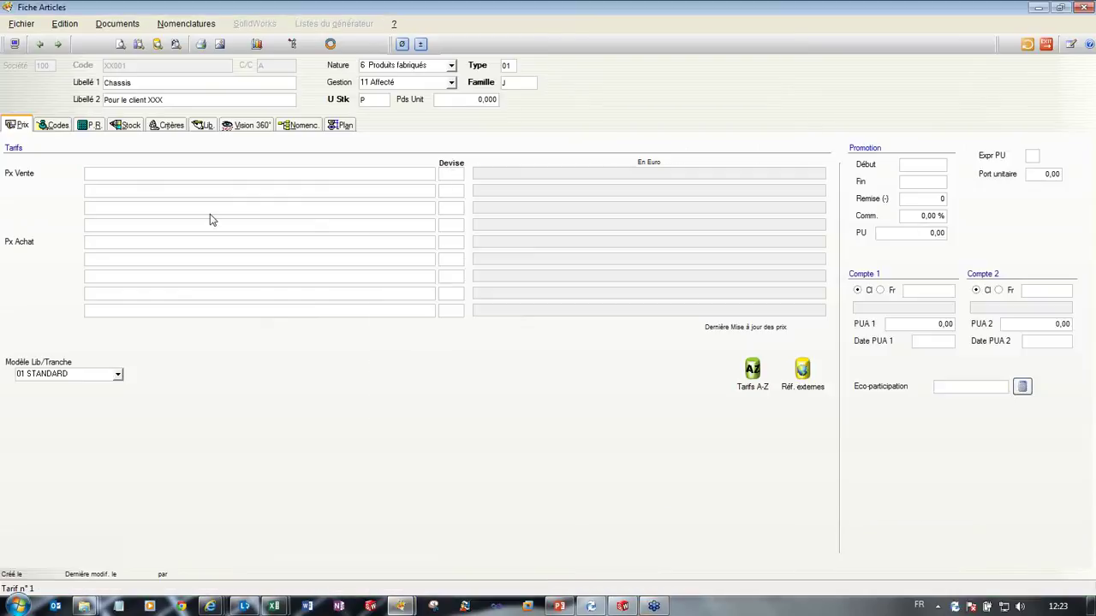
left_click(298, 129)
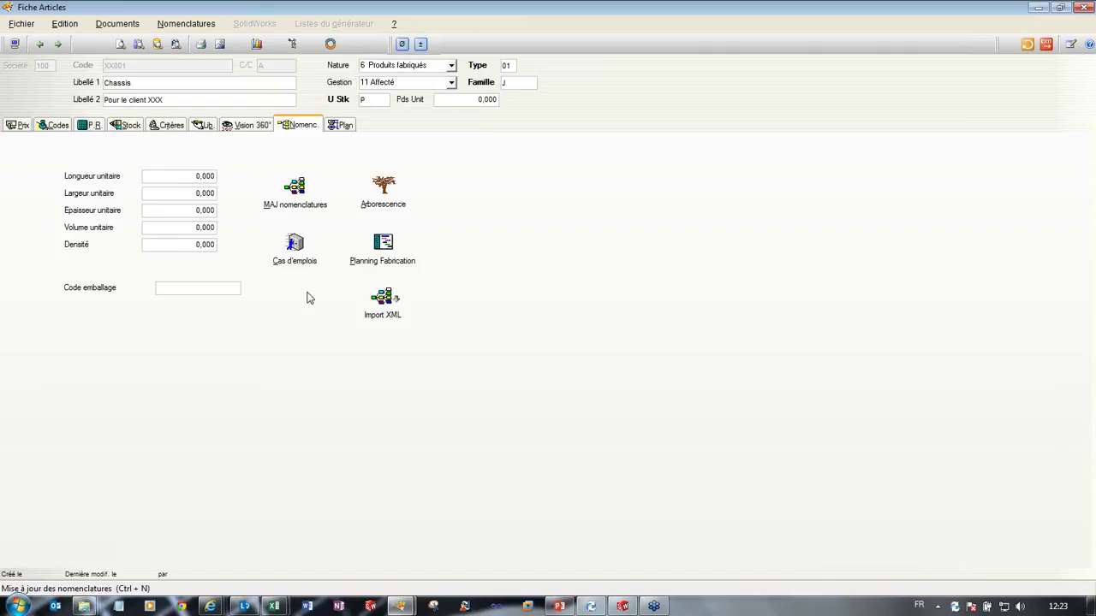